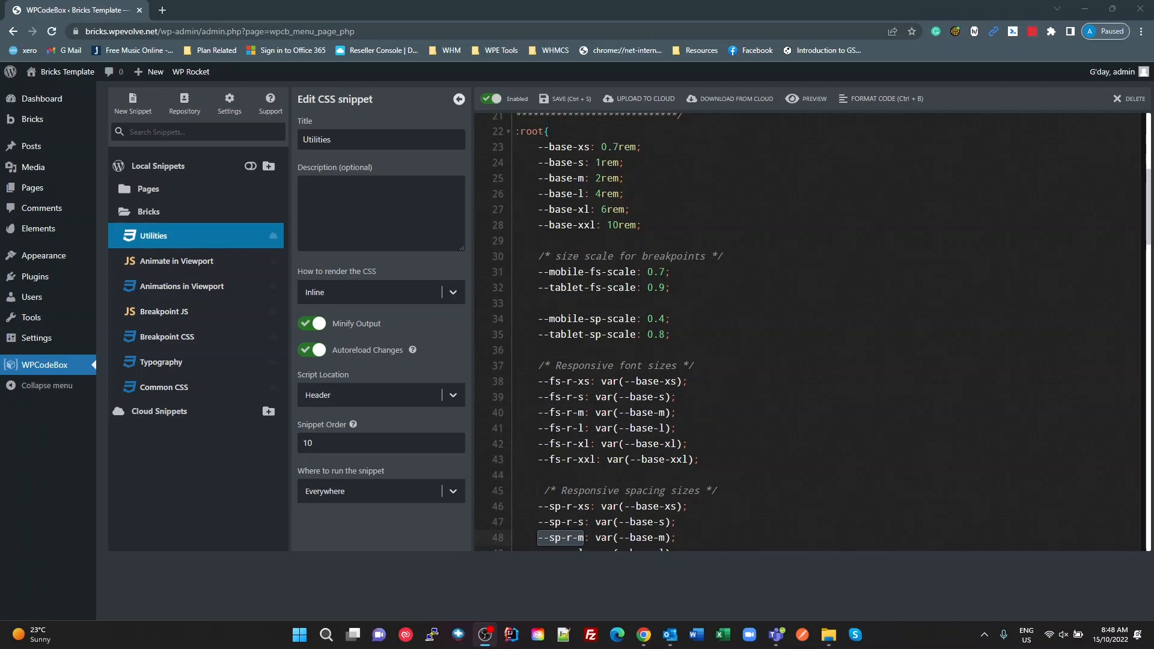
Step: Review the responsive font size, spacing and clamp variables in the Utilities CSS snippet
{"action": "scroll", "coordinate": [755, 265], "scroll_direction": "down", "scroll_amount": 5}
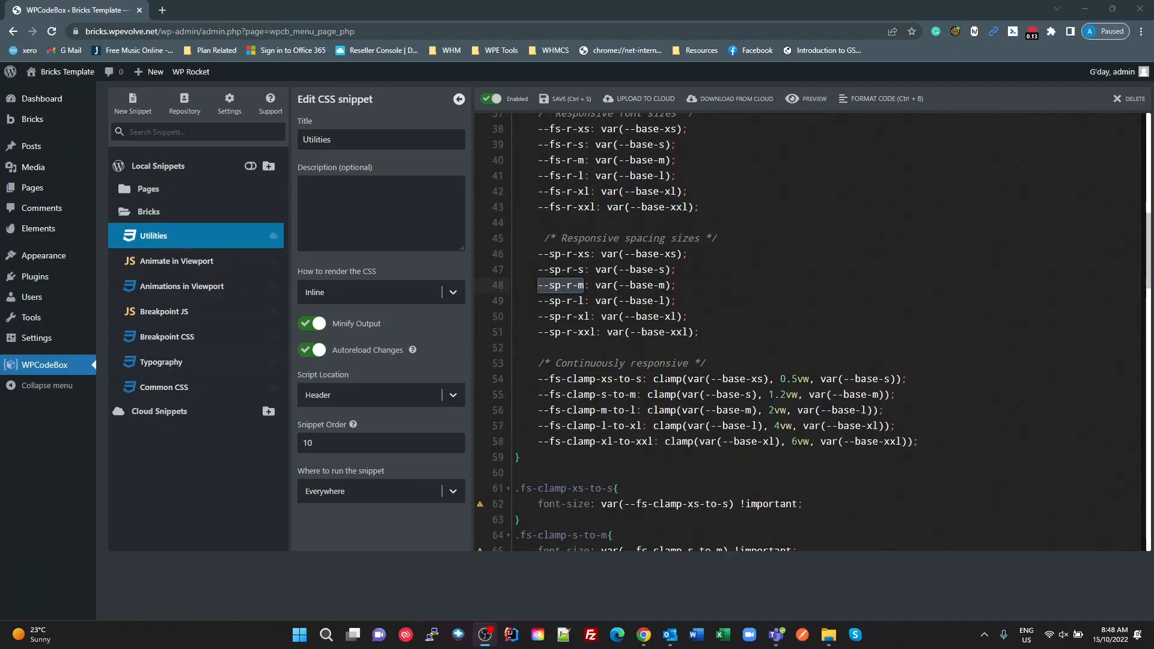
{"action": "left_click", "coordinate": [551, 418]}
{"action": "left_click", "coordinate": [659, 416]}
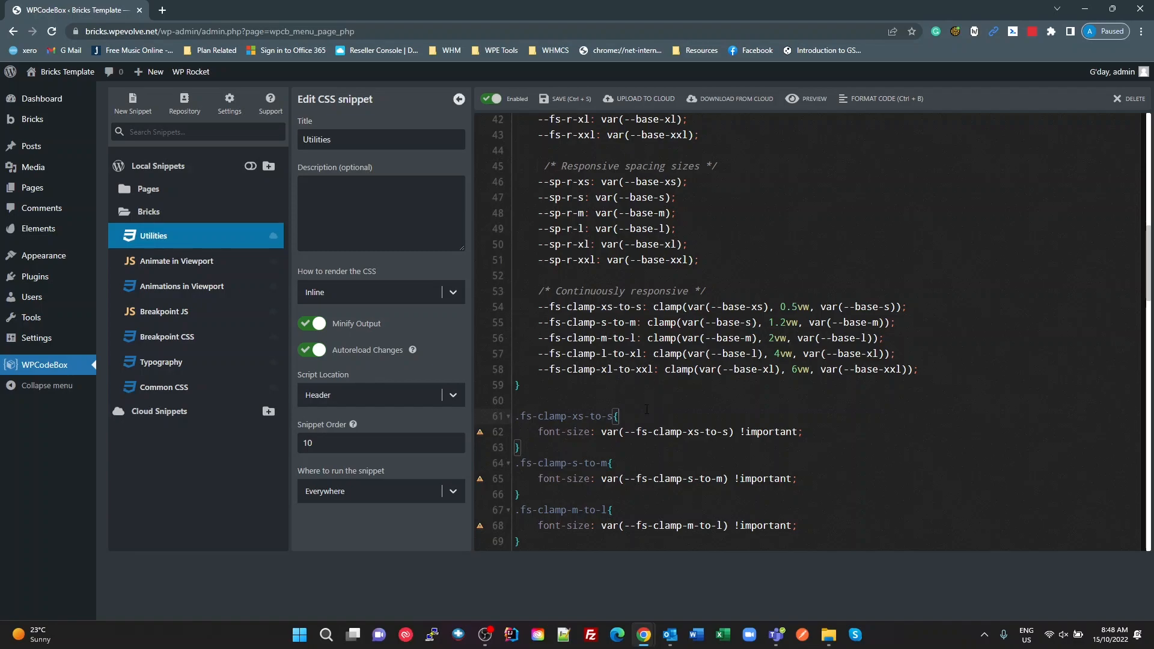
{"action": "scroll", "coordinate": [646, 409], "scroll_direction": "up", "scroll_amount": 6}
{"action": "scroll", "coordinate": [659, 430], "scroll_direction": "down", "scroll_amount": 4}
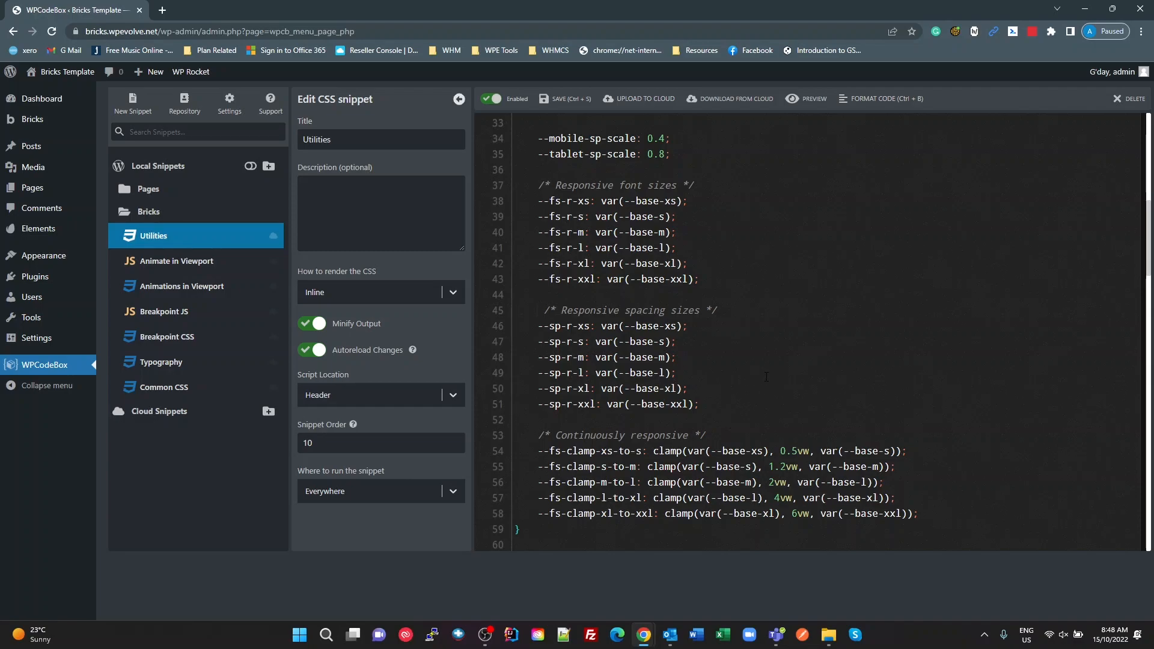
Step: Switch to the browser window with the Services page open in the Bricks builder
{"action": "key", "text": "alt+Tab"}
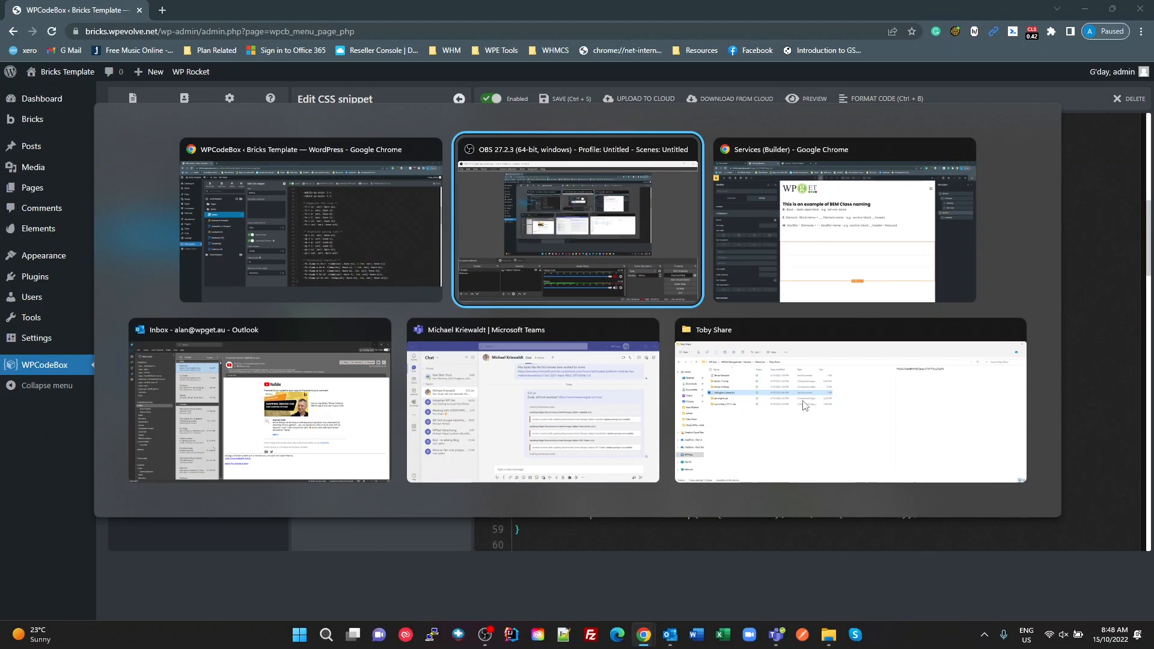
{"action": "key", "text": "alt+Tab"}
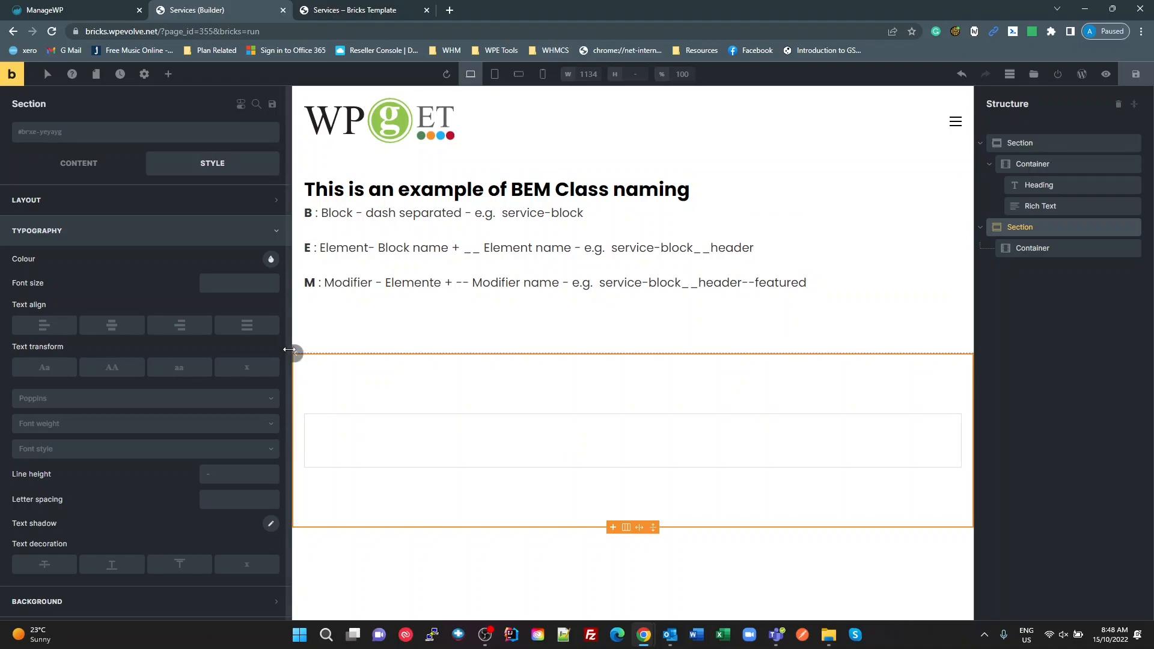
{"action": "left_click_drag", "start_coordinate": [289, 349], "coordinate": [283, 348]}
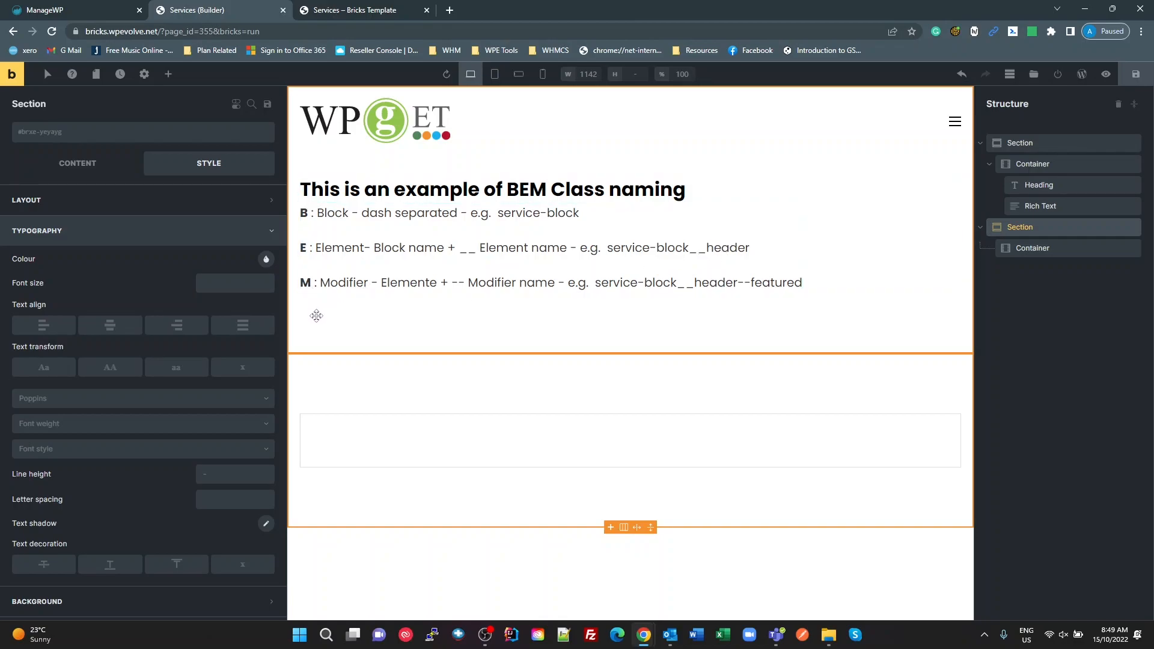
Step: Correct the misspelled "Elemente" to "Element" in the Modifier line of the rich text
{"action": "left_click", "coordinate": [431, 284]}
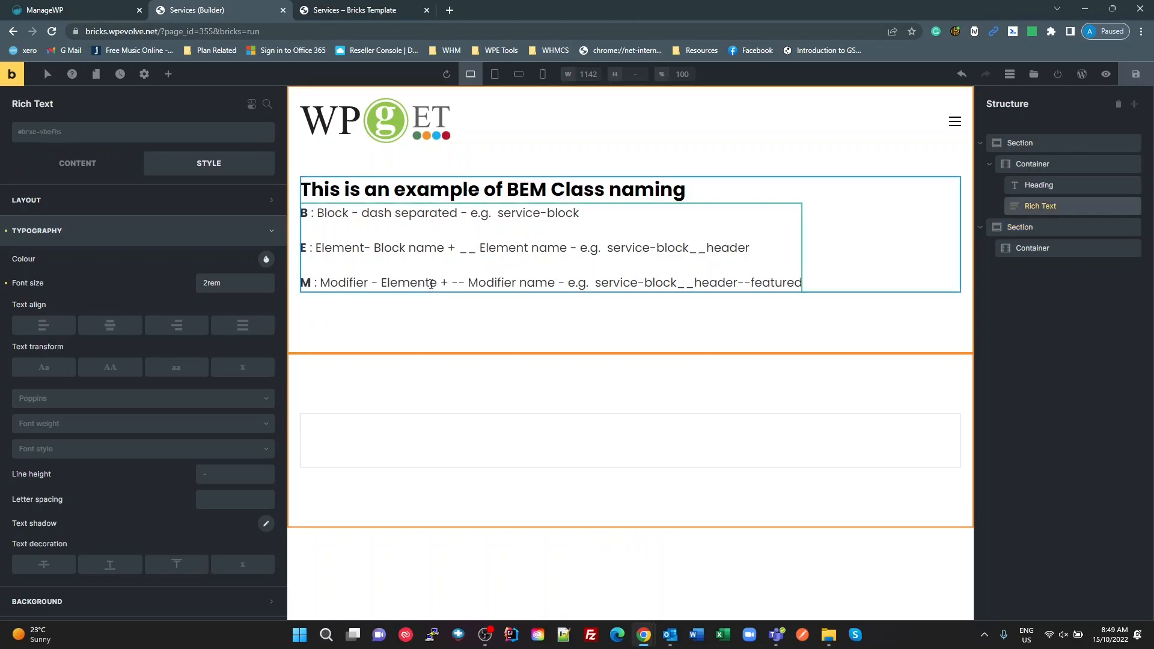
{"action": "key", "text": "BackSpace"}
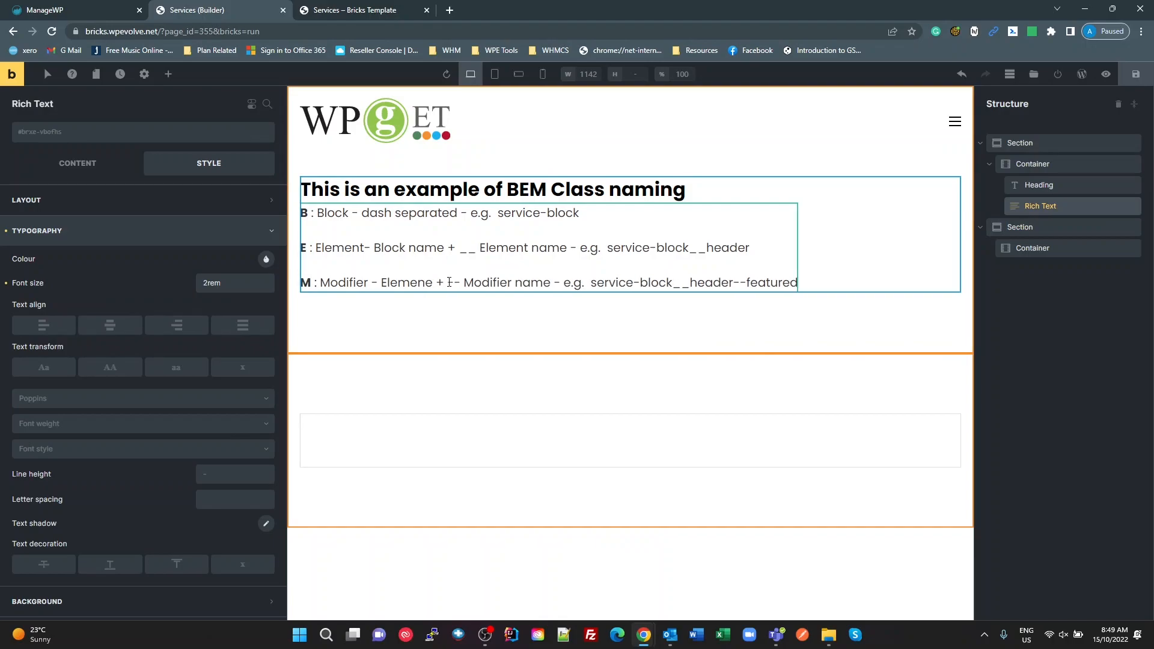
{"action": "key", "text": "Delete"}
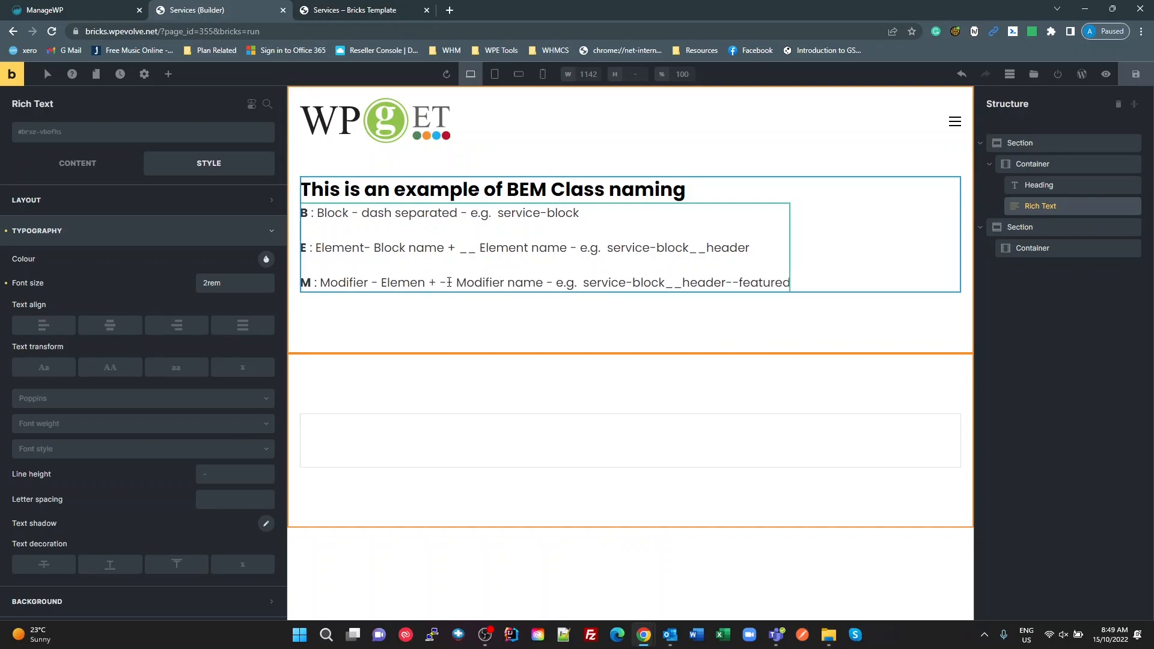
{"action": "type", "text": "t"}
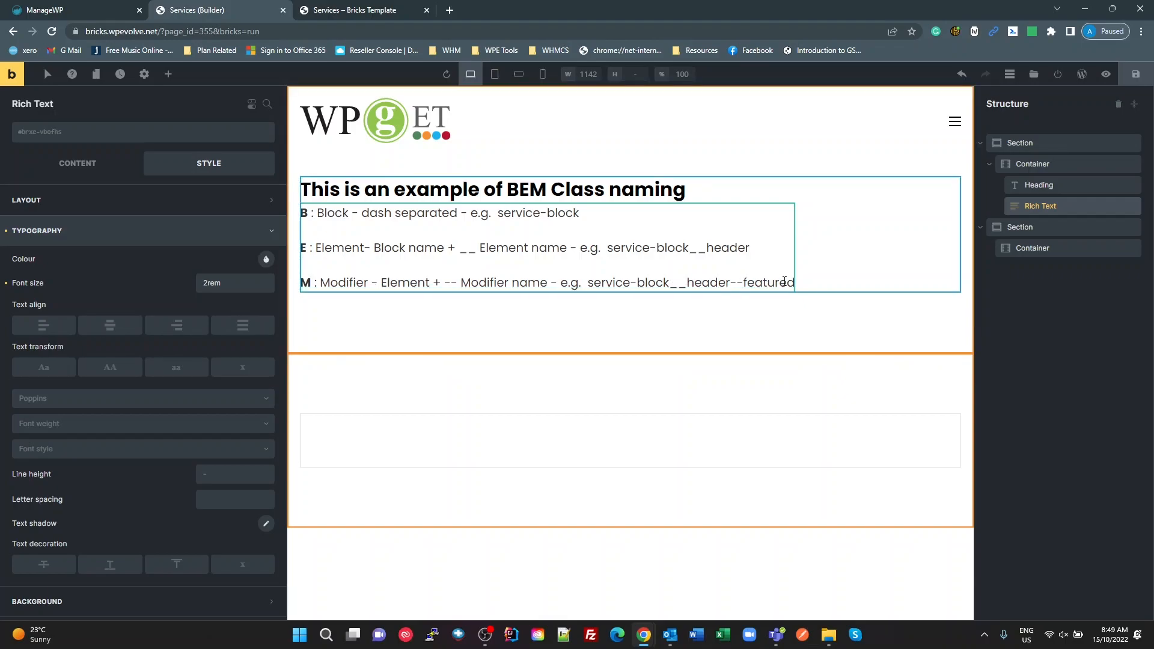
{"action": "left_click_drag", "start_coordinate": [744, 280], "coordinate": [797, 281]}
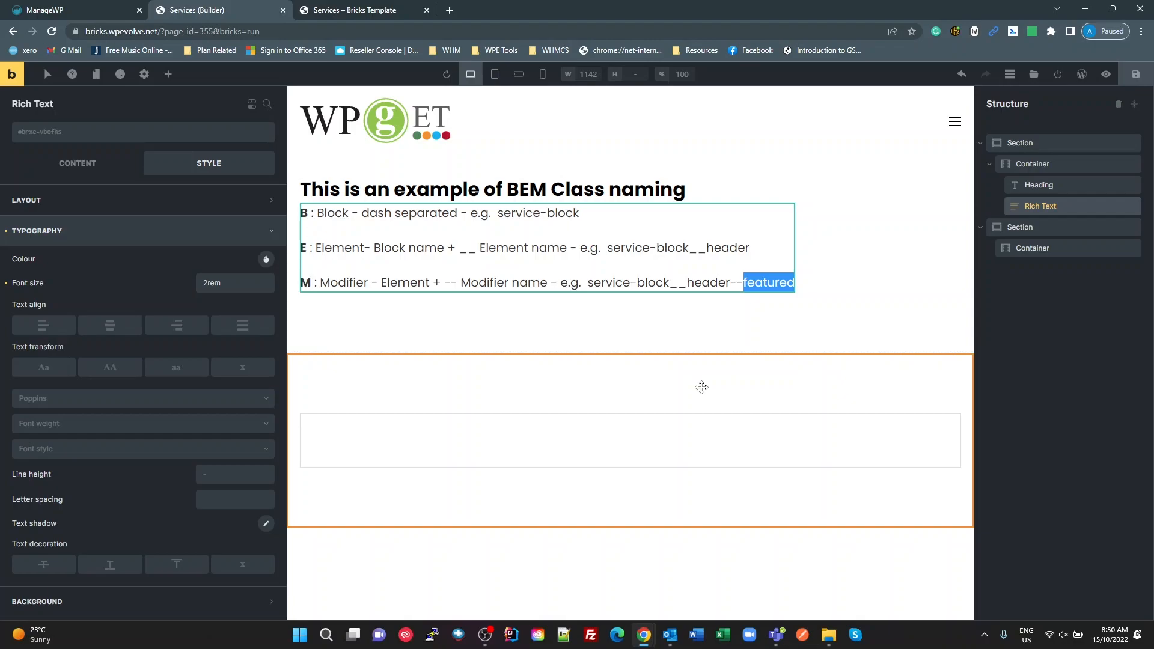
{"action": "left_click", "coordinate": [1013, 340]}
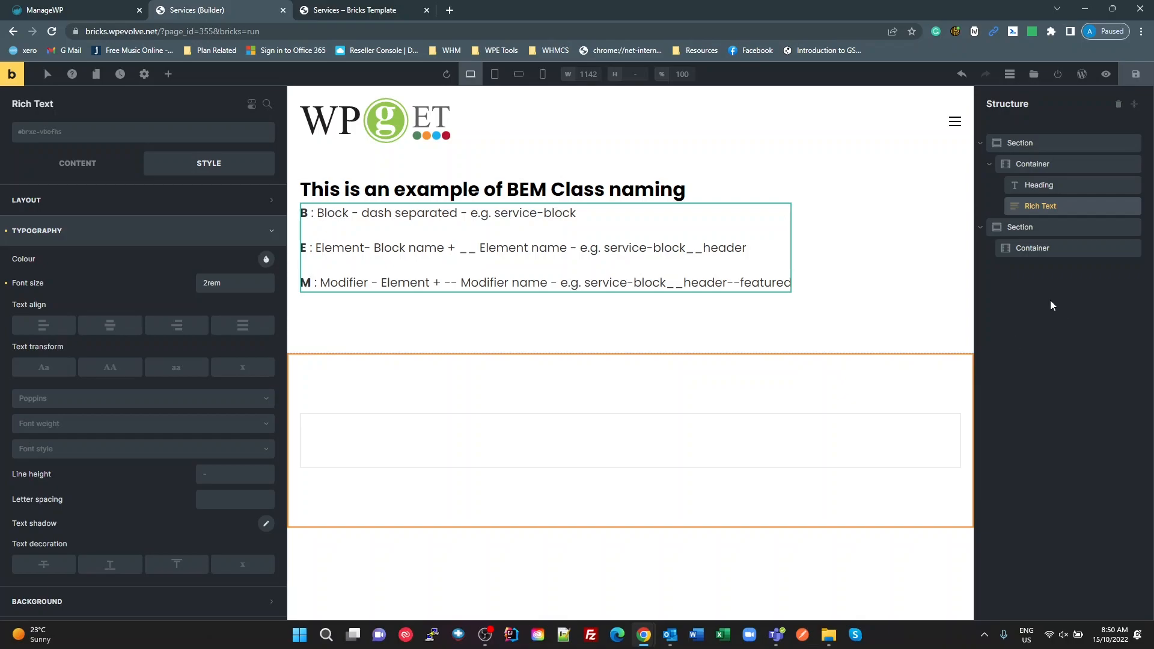
Step: Assign a new CSS class services-block to the container in the second section
{"action": "left_click", "coordinate": [1018, 229]}
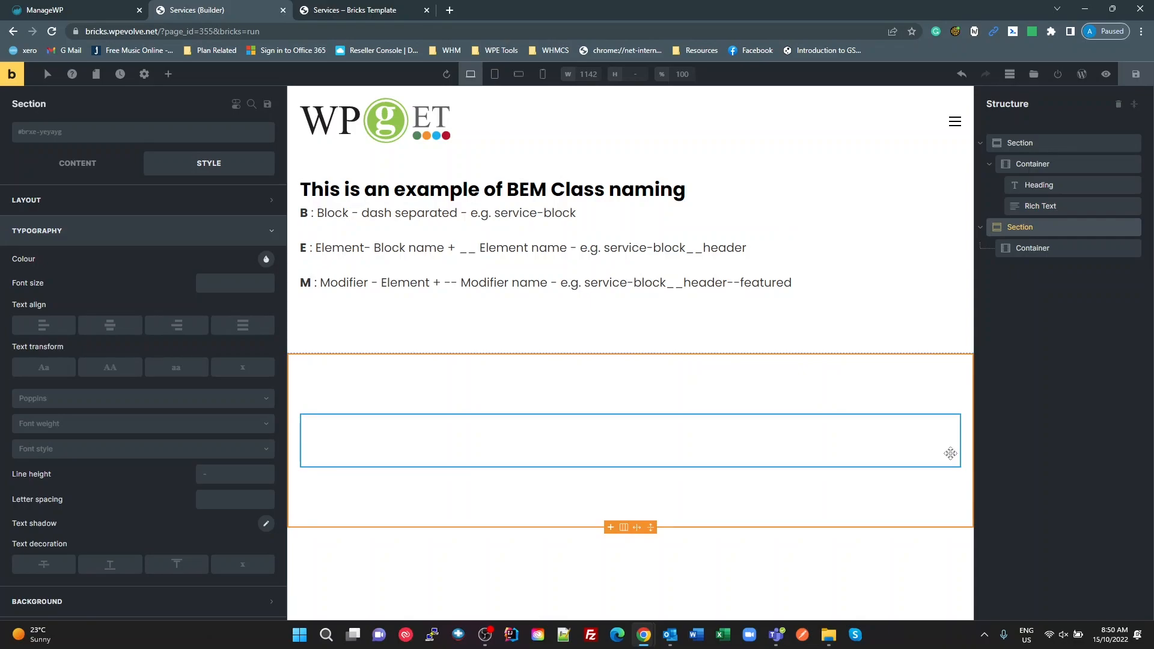
{"action": "left_click", "coordinate": [1029, 252]}
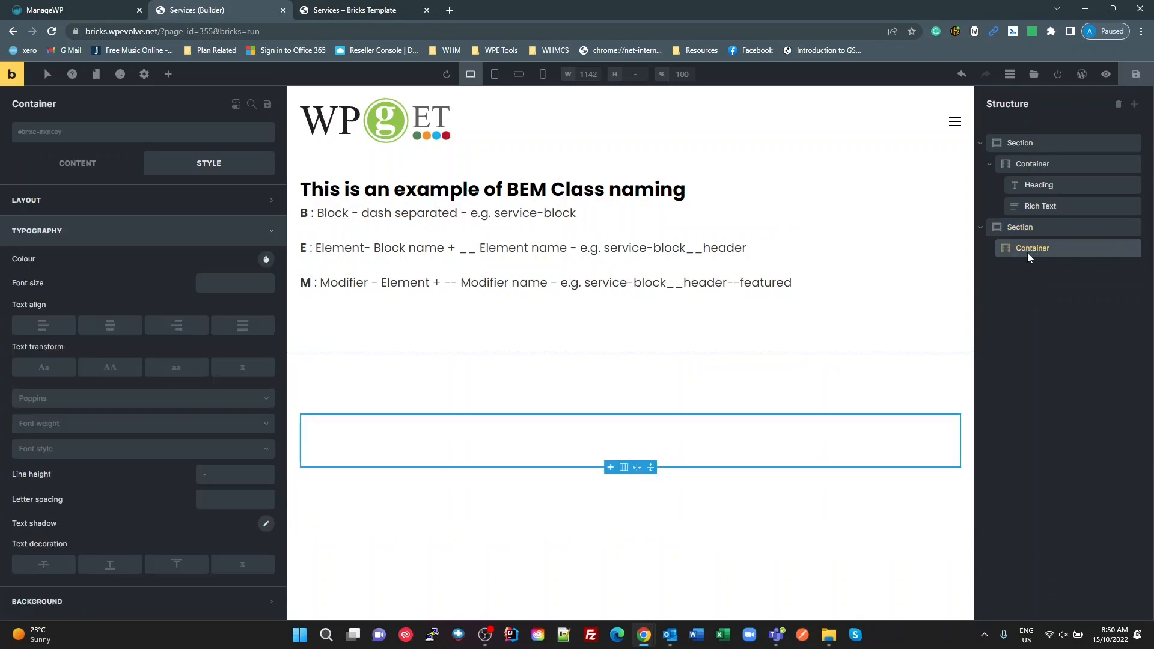
{"action": "left_click", "coordinate": [1027, 229]}
{"action": "left_click", "coordinate": [1026, 250]}
{"action": "left_click", "coordinate": [92, 134]}
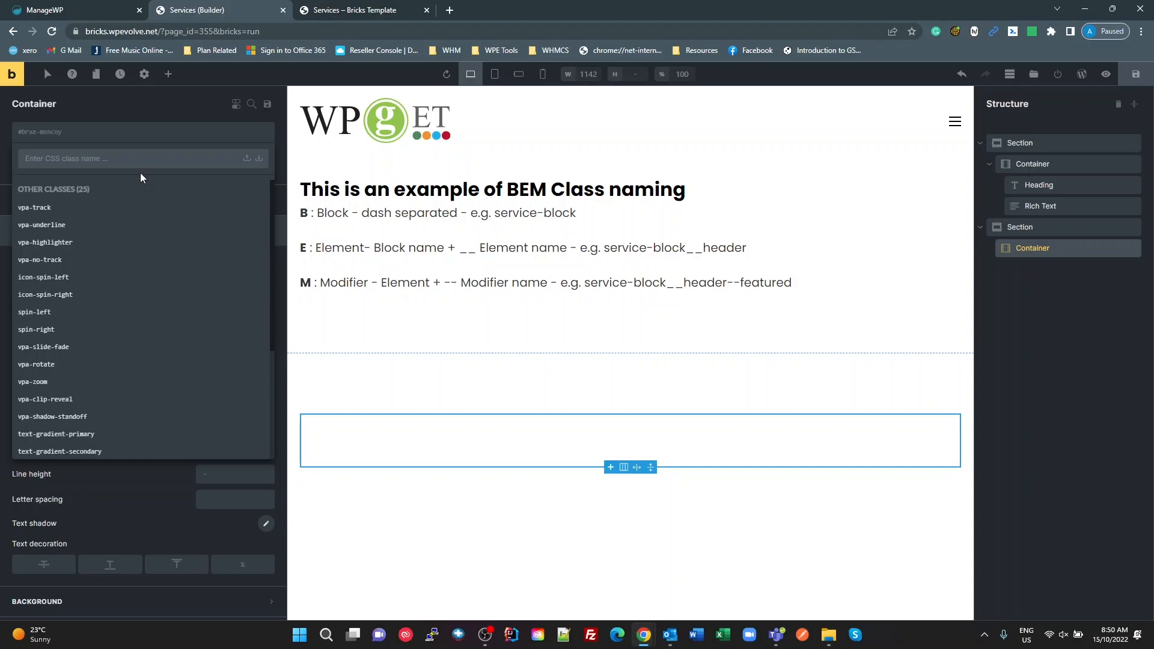
{"action": "type", "text": "ser"}
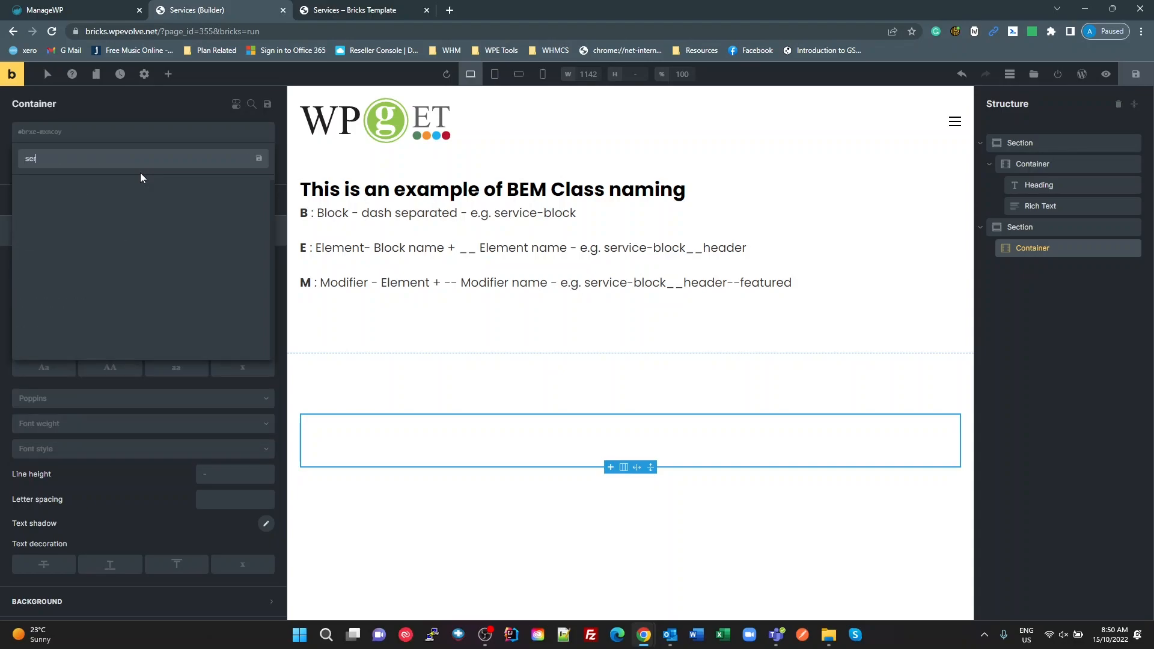
{"action": "type", "text": "vices-block"}
{"action": "key", "text": "Return"}
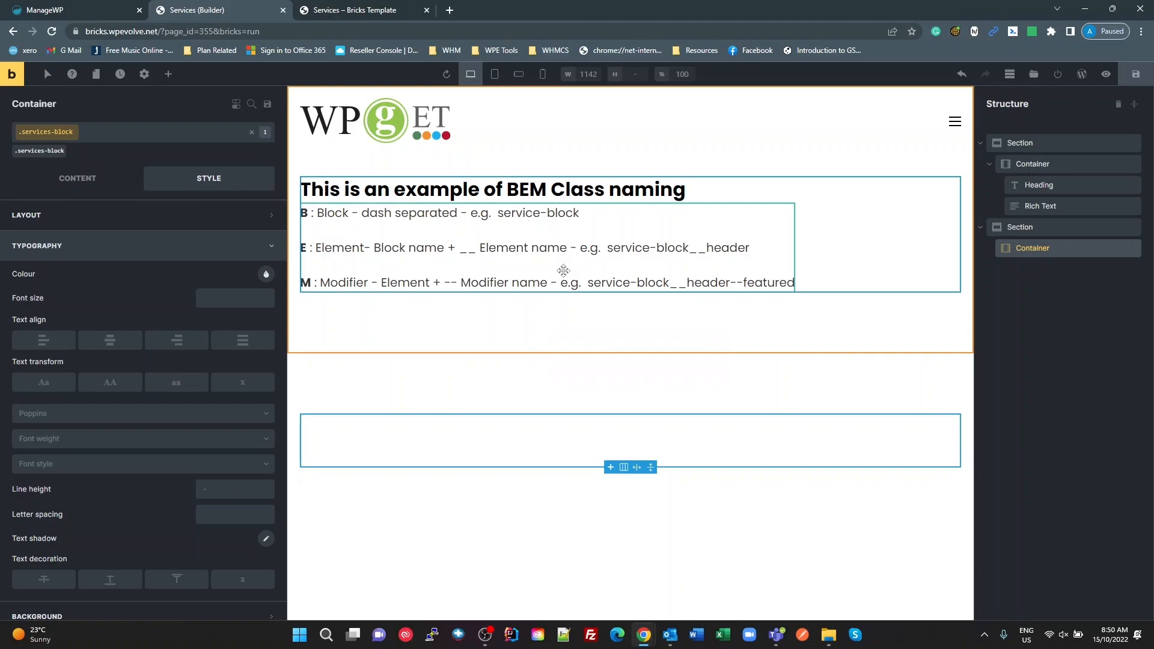
Step: Rename the second section's container to Services Block in the page structure
{"action": "double_click", "coordinate": [1023, 249]}
{"action": "type", "text": "Servi"}
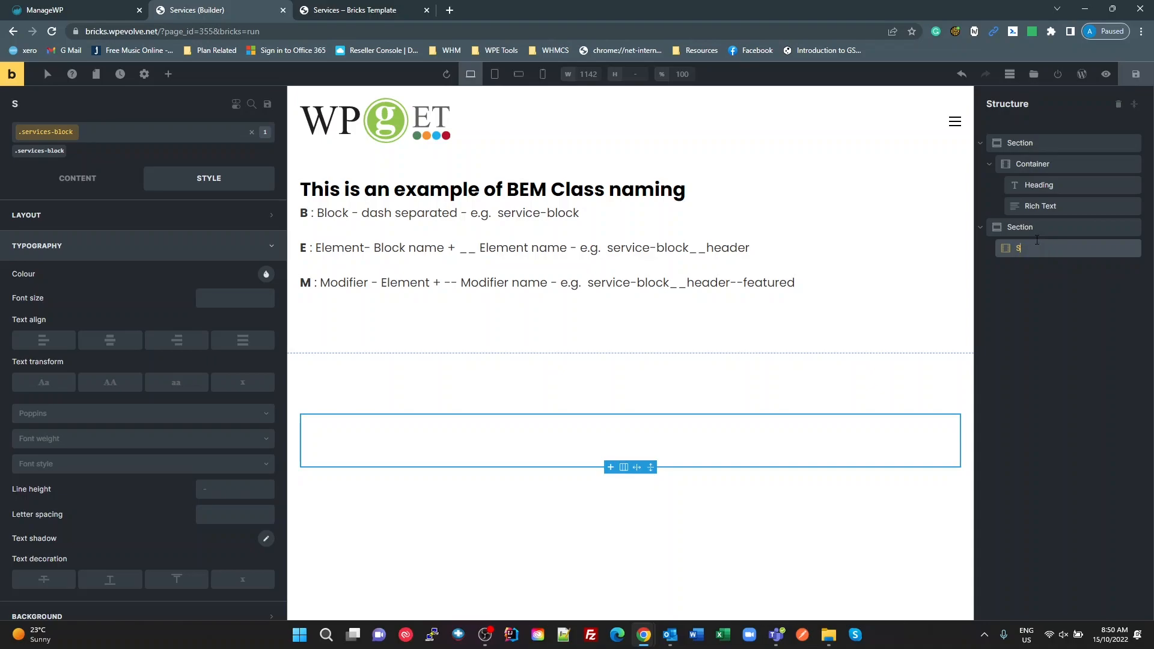
{"action": "type", "text": "ces Block"}
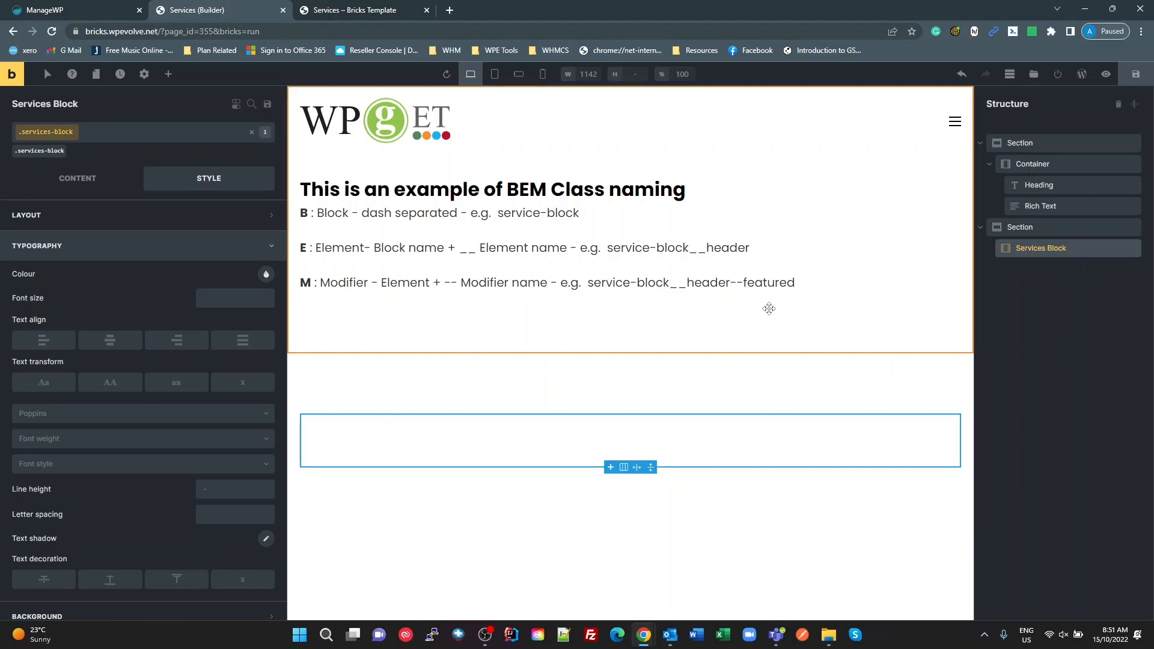
Step: Add a Div inside the Services Block container and rename it Service Block
{"action": "left_click", "coordinate": [168, 75]}
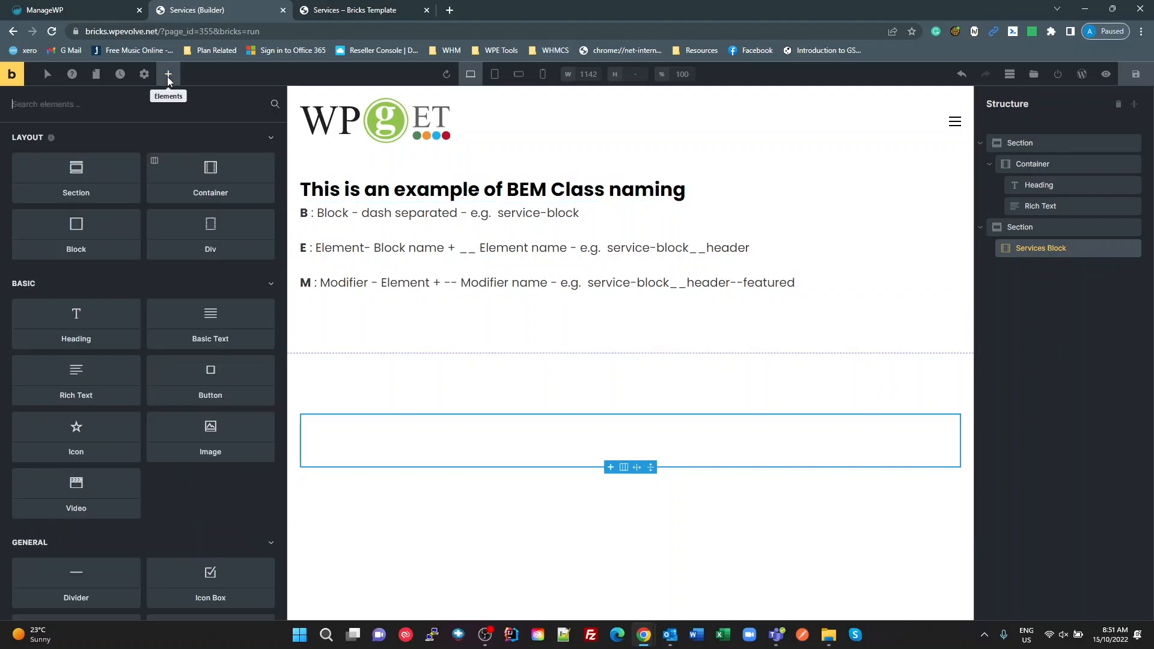
{"action": "left_click_drag", "start_coordinate": [181, 230], "coordinate": [372, 435]}
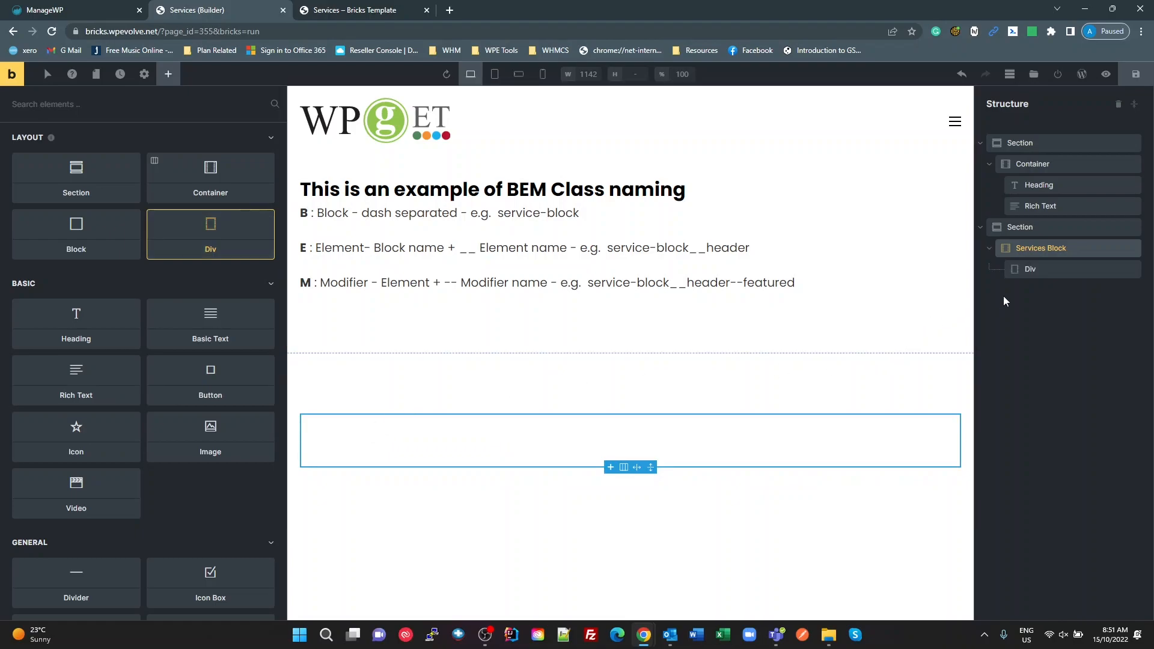
{"action": "left_click", "coordinate": [1030, 269]}
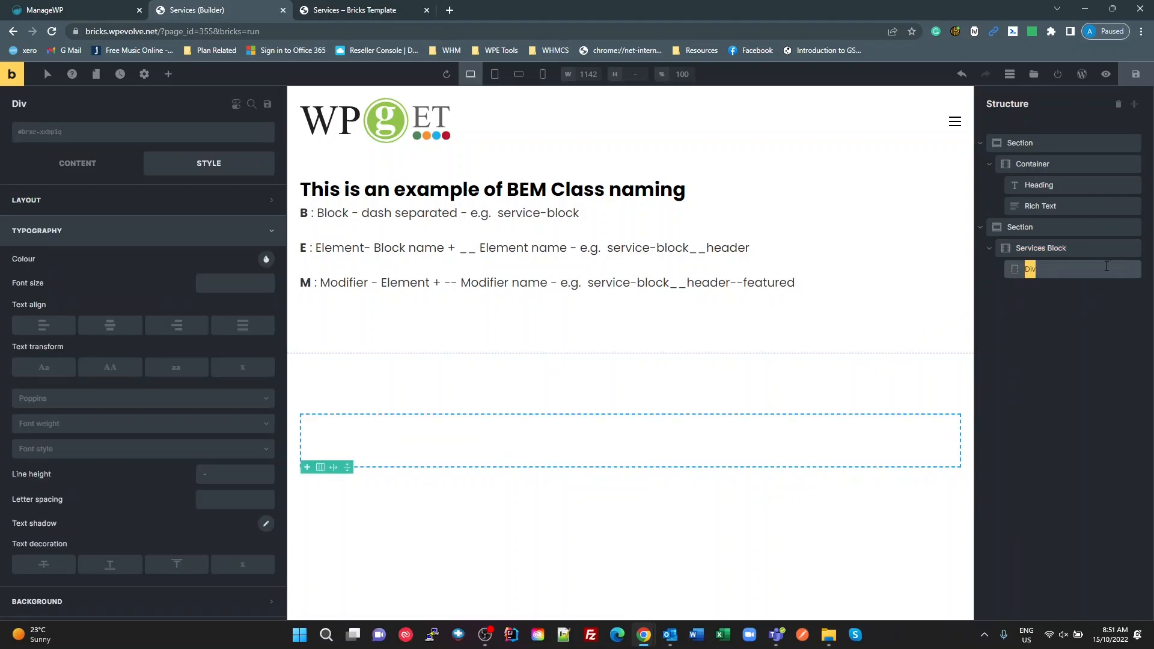
{"action": "type", "text": "Service Block"}
{"action": "key", "text": "Return"}
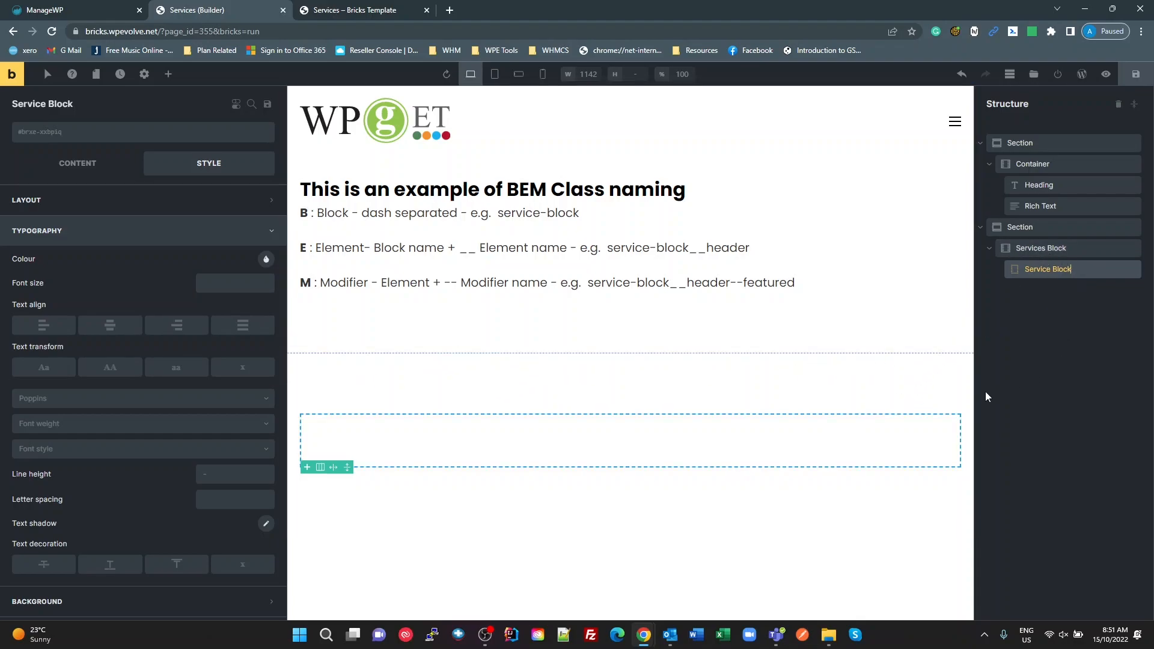
Step: Assign a new CSS class service-block to the Service Block div
{"action": "double_click", "coordinate": [1020, 273]}
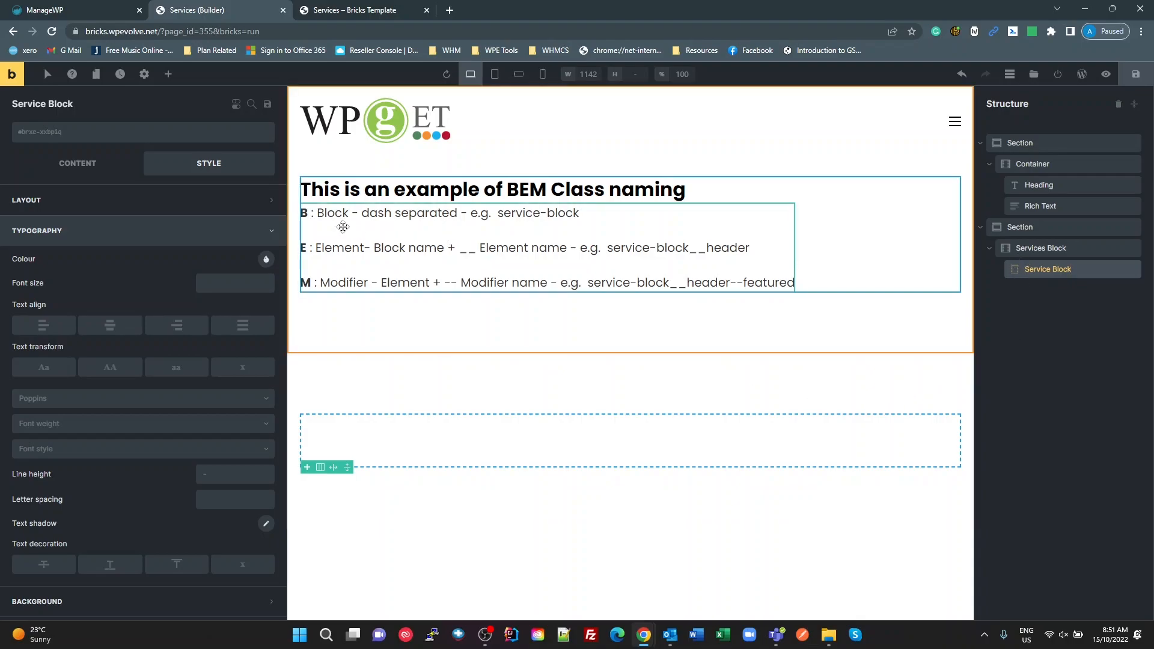
{"action": "left_click", "coordinate": [75, 139]}
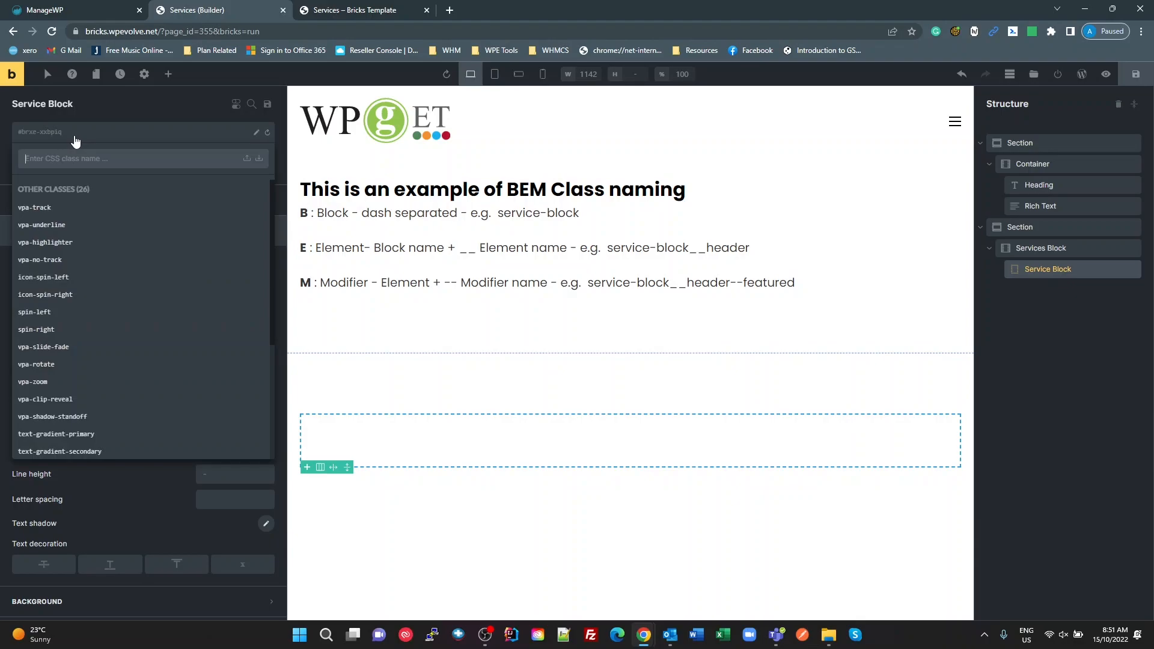
{"action": "type", "text": "rv"}
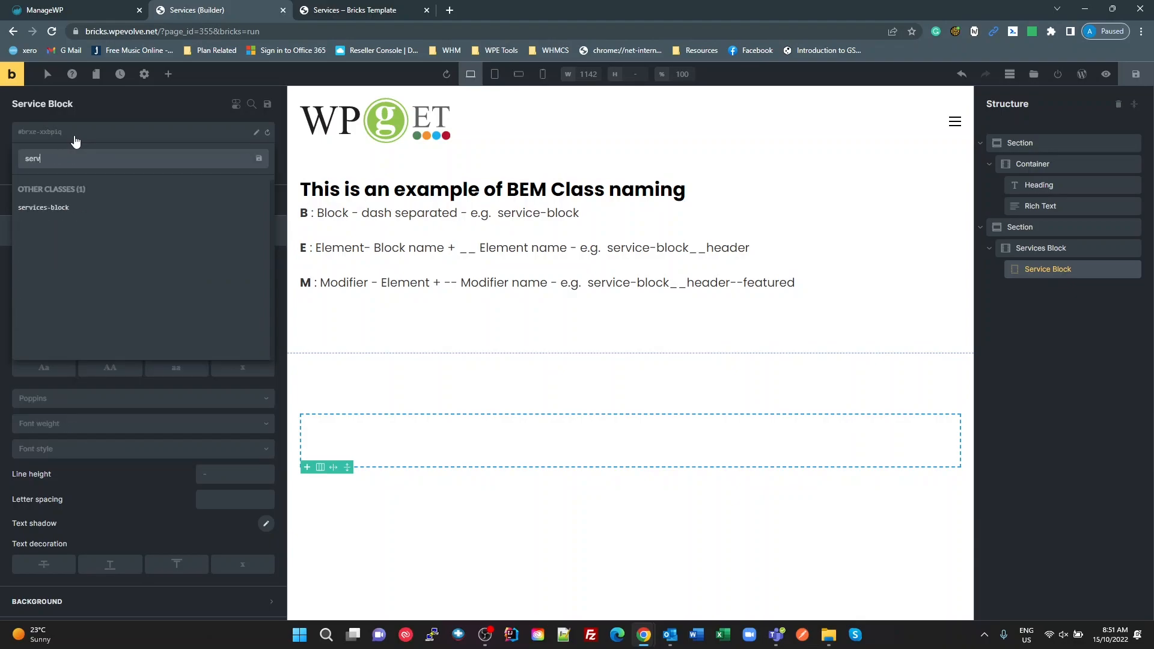
{"action": "type", "text": "ices-b"}
{"action": "key", "text": "BackSpace"}
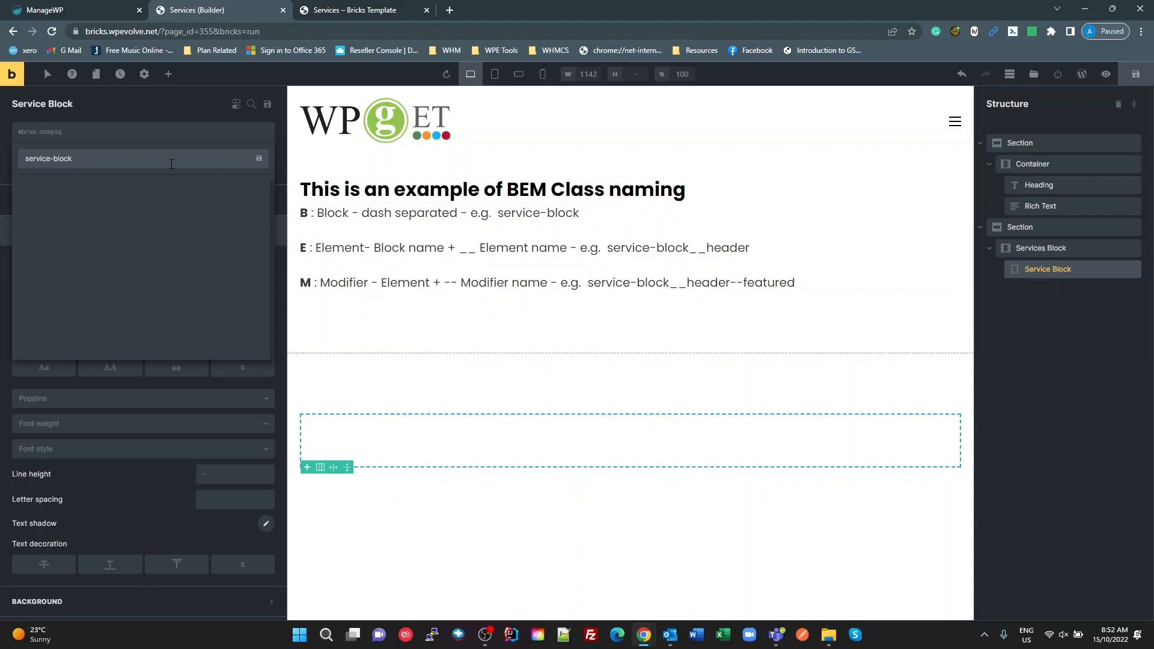
{"action": "key", "text": "Return"}
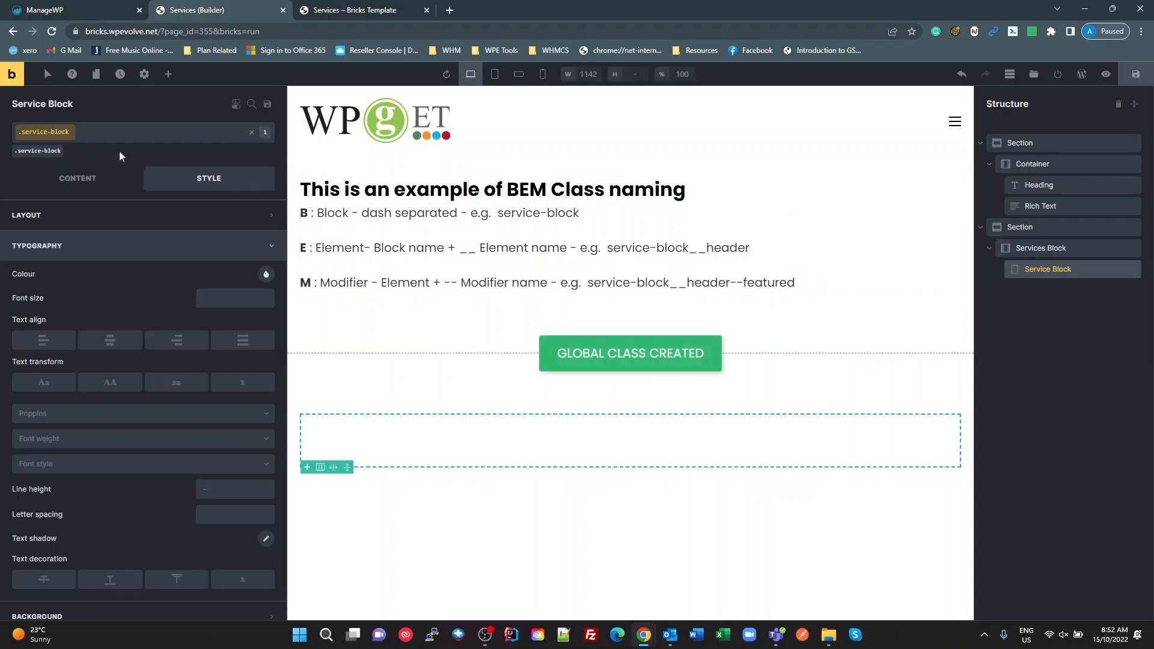
Step: Add a Heading element and nest it inside the Service Block div
{"action": "left_click", "coordinate": [167, 74]}
{"action": "left_click_drag", "start_coordinate": [95, 319], "coordinate": [316, 423]}
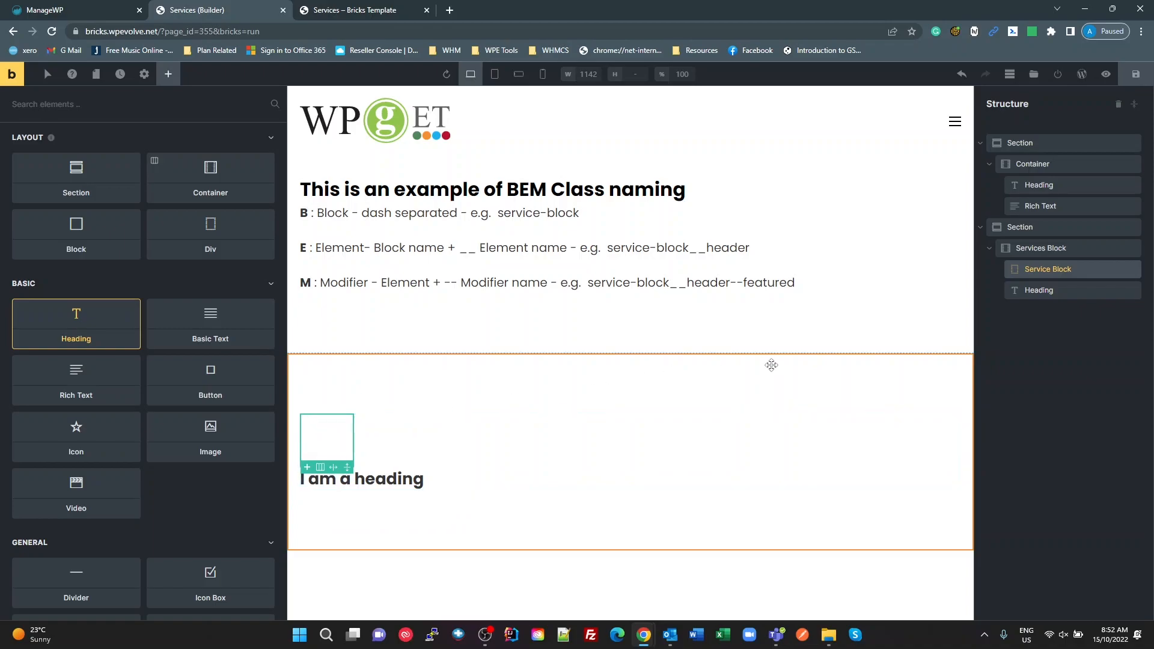
{"action": "left_click", "coordinate": [1036, 291]}
{"action": "left_click_drag", "start_coordinate": [1036, 291], "coordinate": [1052, 276]}
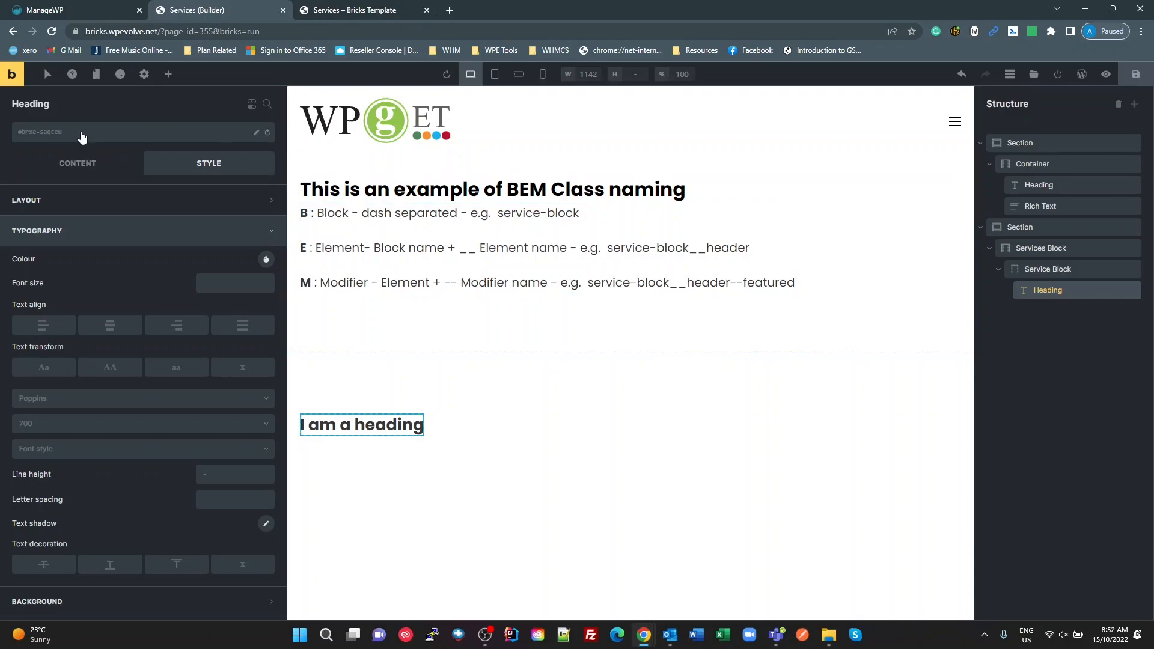
Step: Assign a new CSS class service-block__heading to the heading inside Service Block
{"action": "left_click", "coordinate": [83, 136]}
{"action": "type", "text": "ser"}
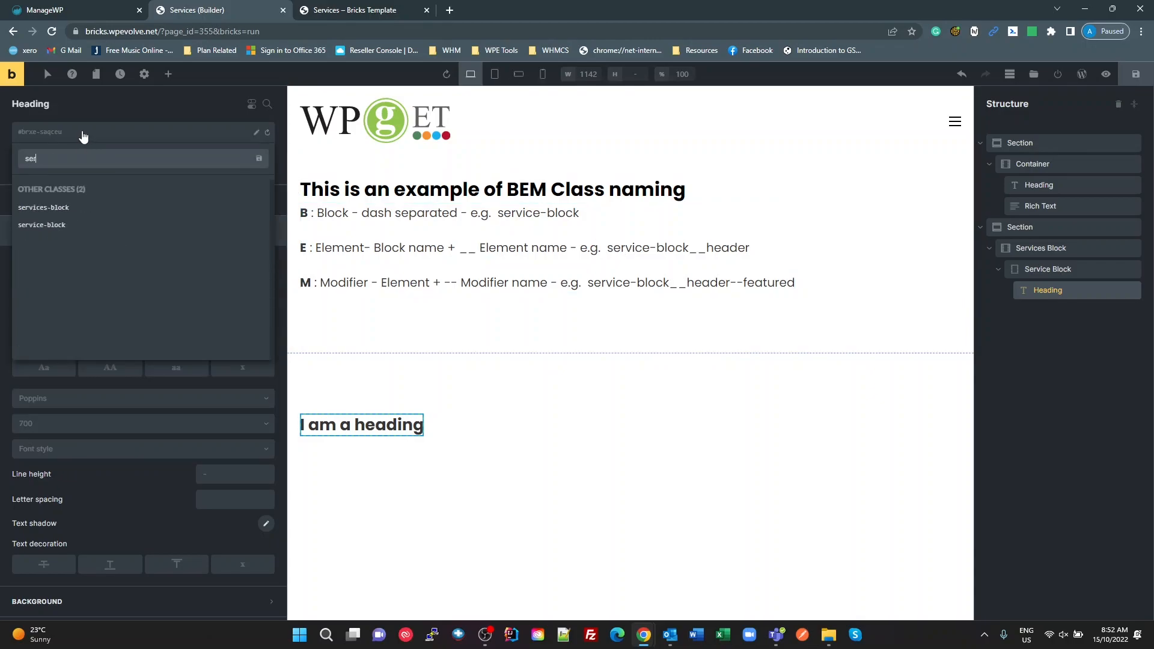
{"action": "type", "text": "vice-block_"}
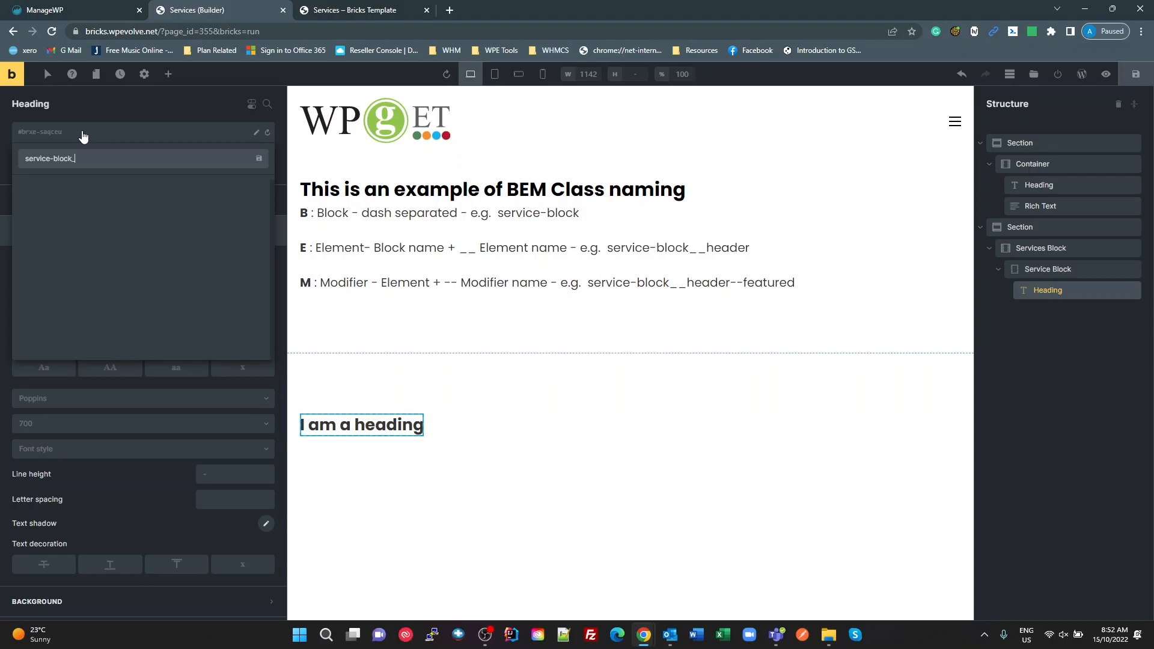
{"action": "type", "text": "_heading"}
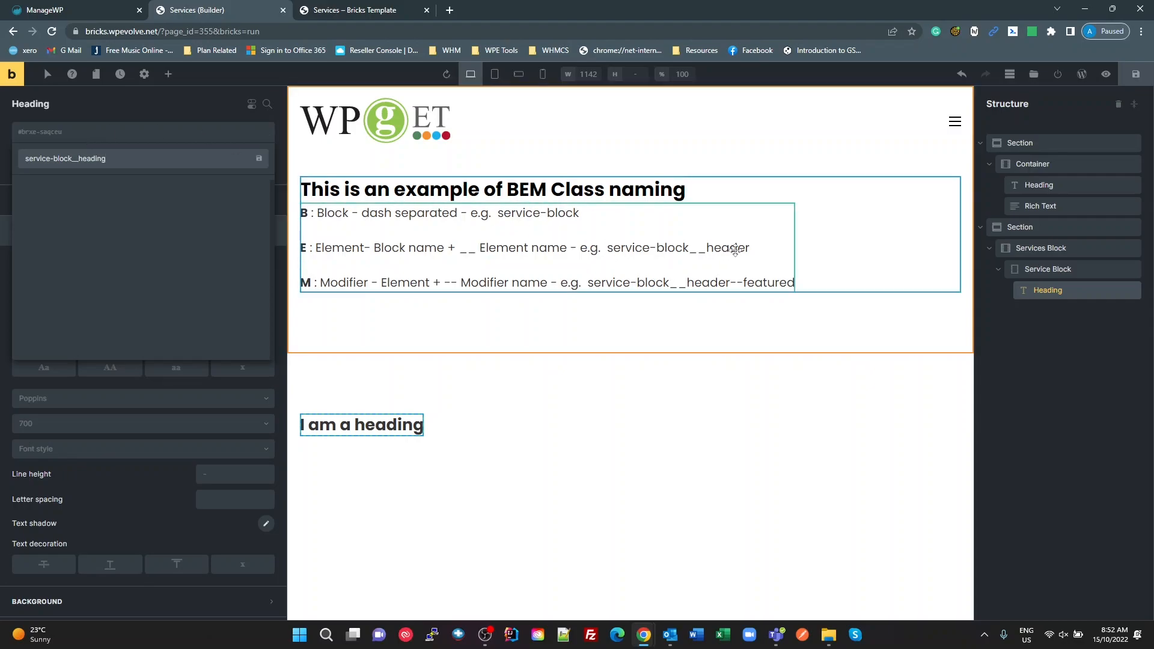
{"action": "key", "text": "Return"}
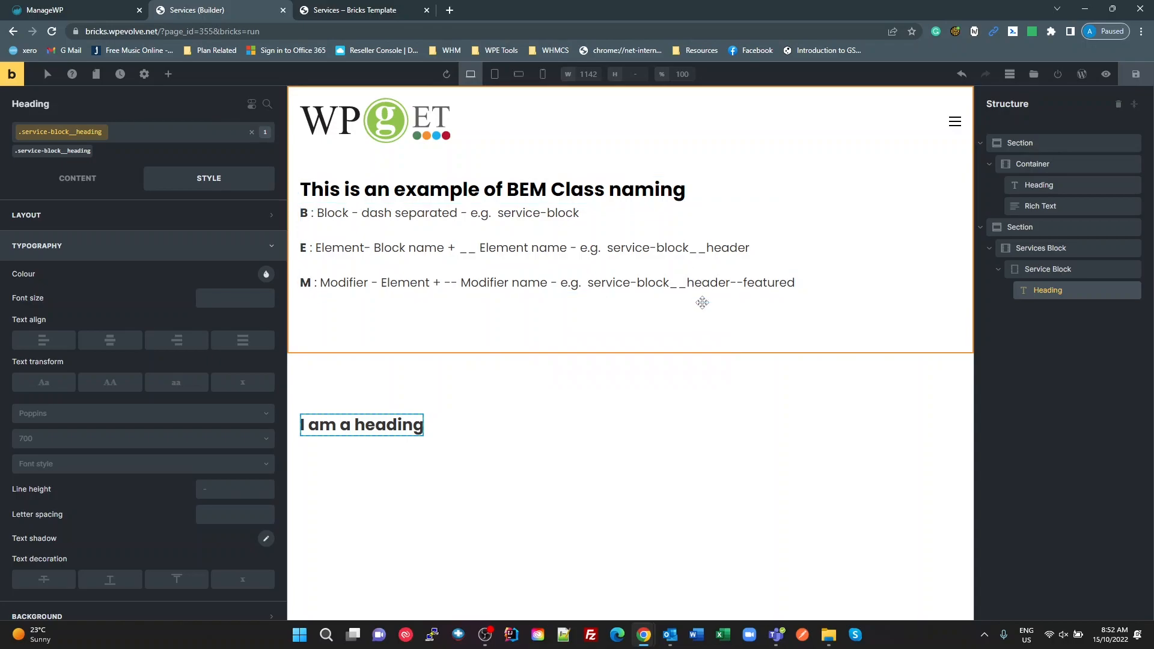
Step: Add an Image element and nest it inside the Service Block div, below the heading
{"action": "left_click", "coordinate": [168, 74]}
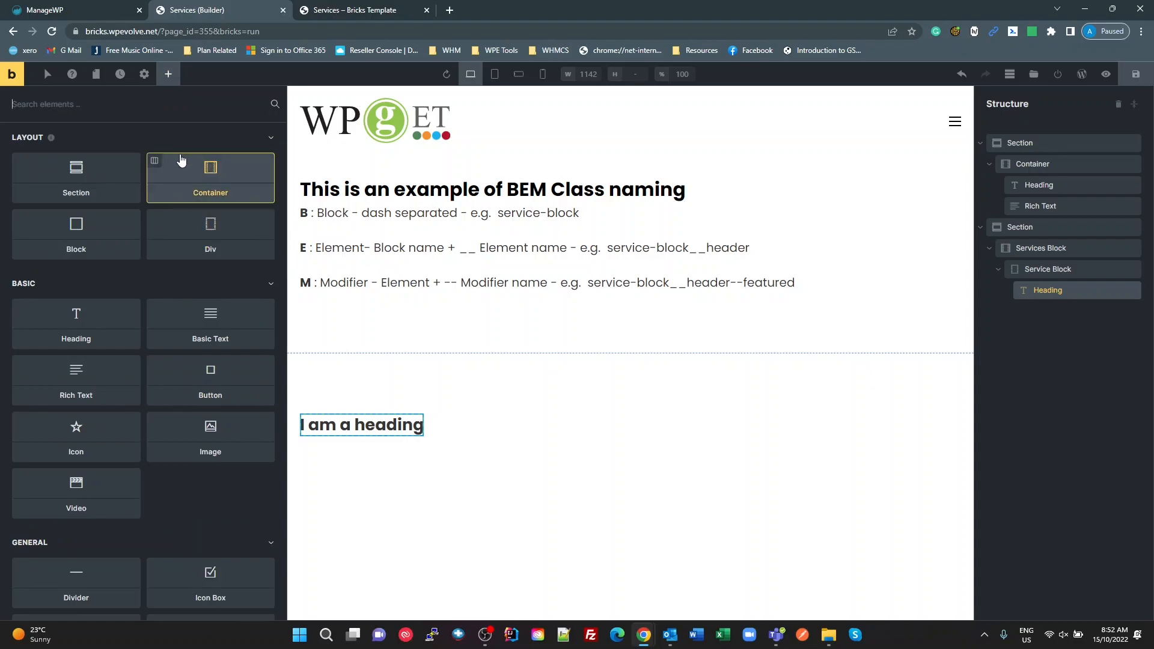
{"action": "type", "text": "ima"}
{"action": "left_click_drag", "start_coordinate": [95, 170], "coordinate": [298, 409]}
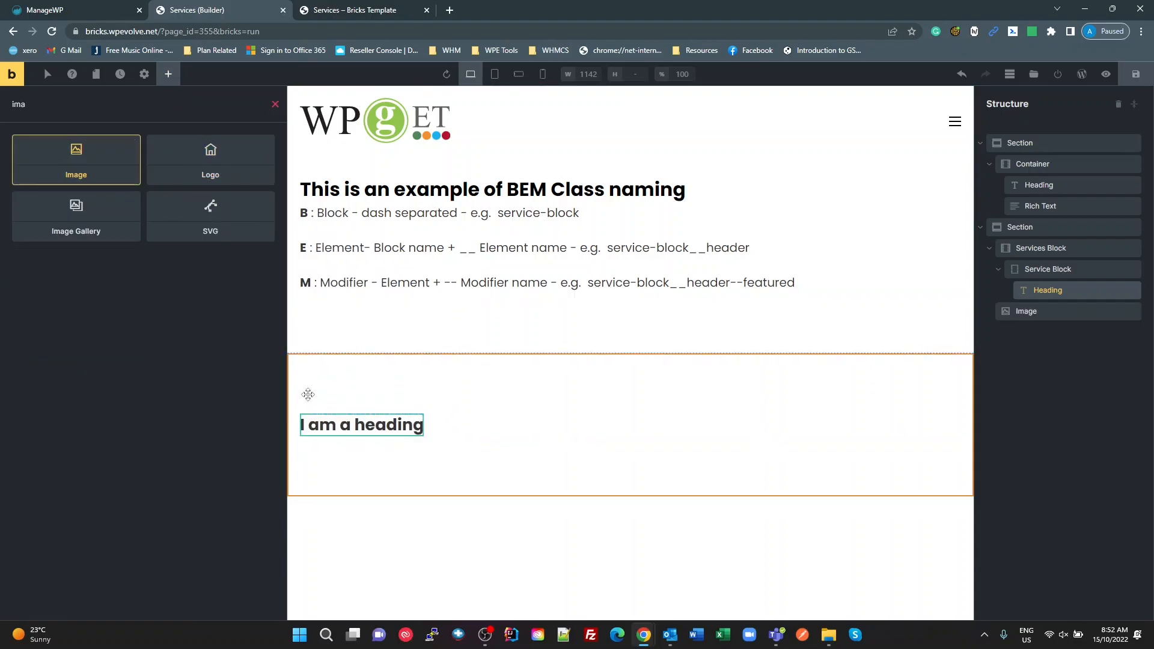
{"action": "left_click_drag", "start_coordinate": [1023, 310], "coordinate": [1051, 309]}
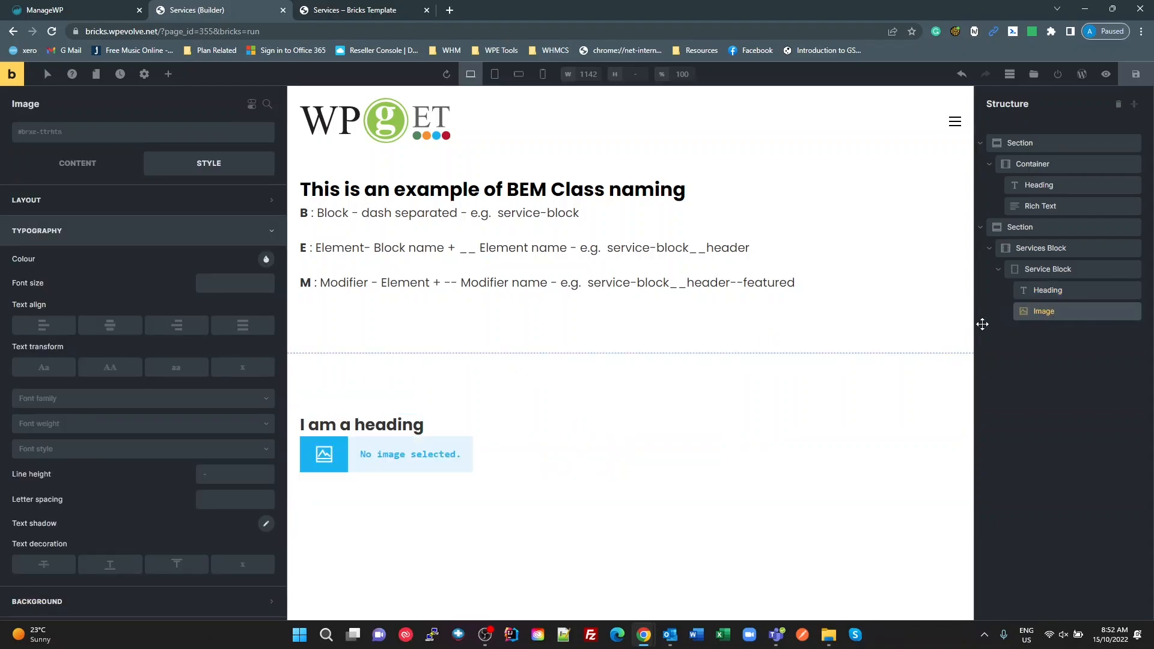
Step: Assign a new CSS class service-block__image to the image inside Service Block
{"action": "left_click", "coordinate": [130, 139]}
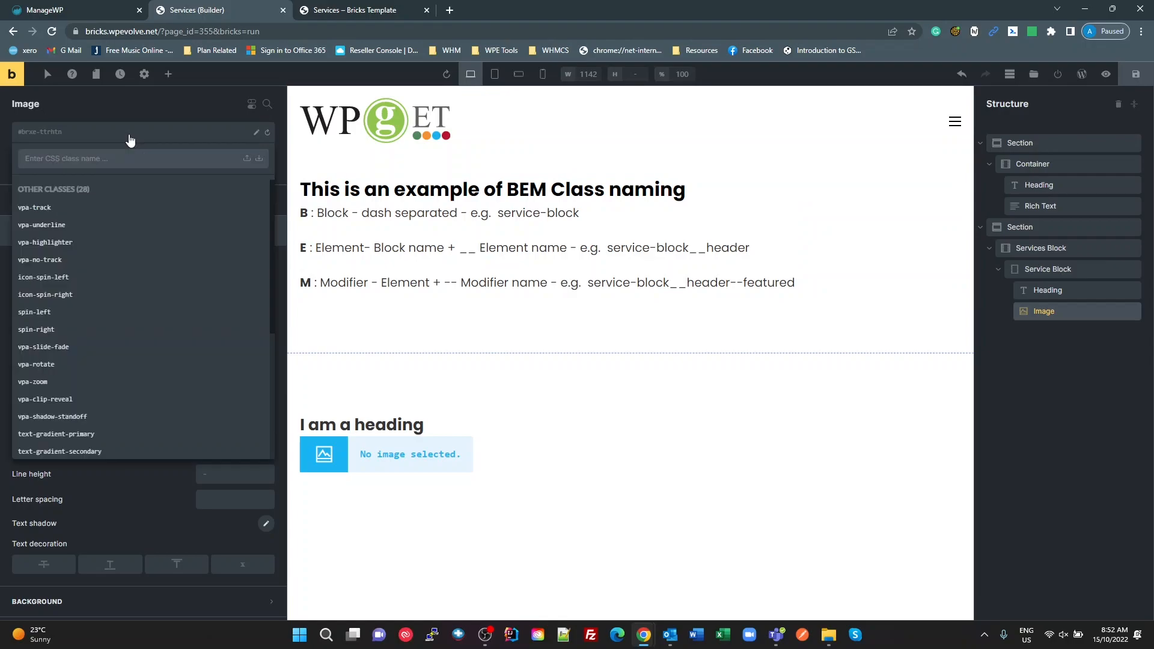
{"action": "type", "text": "servic"}
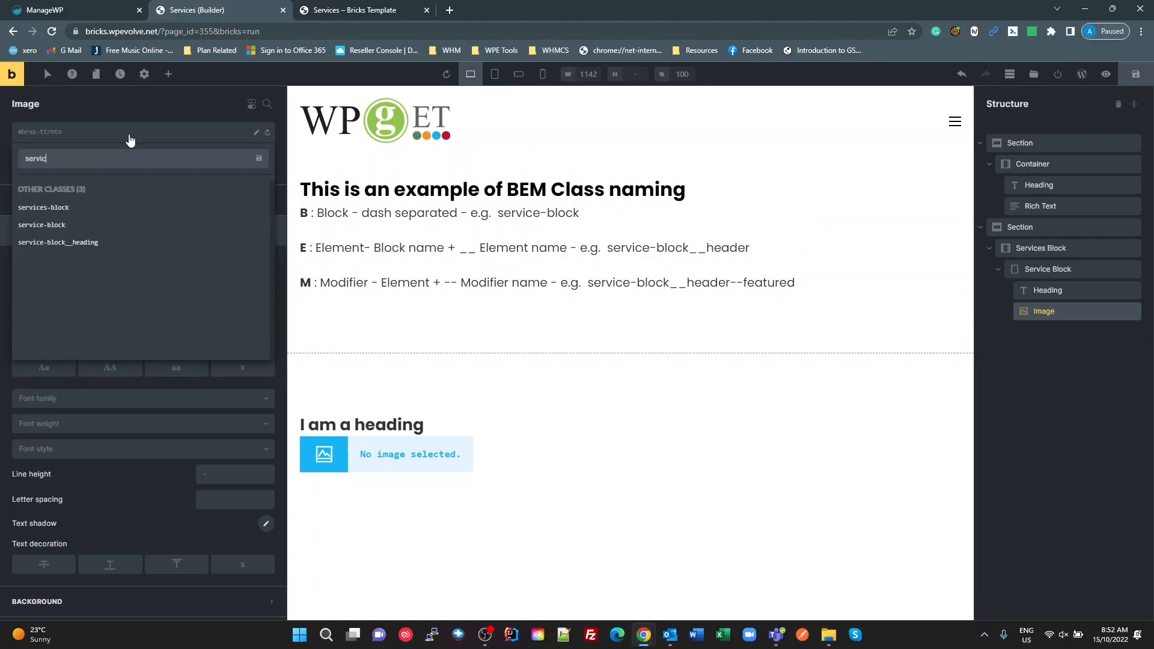
{"action": "type", "text": "e-blo"}
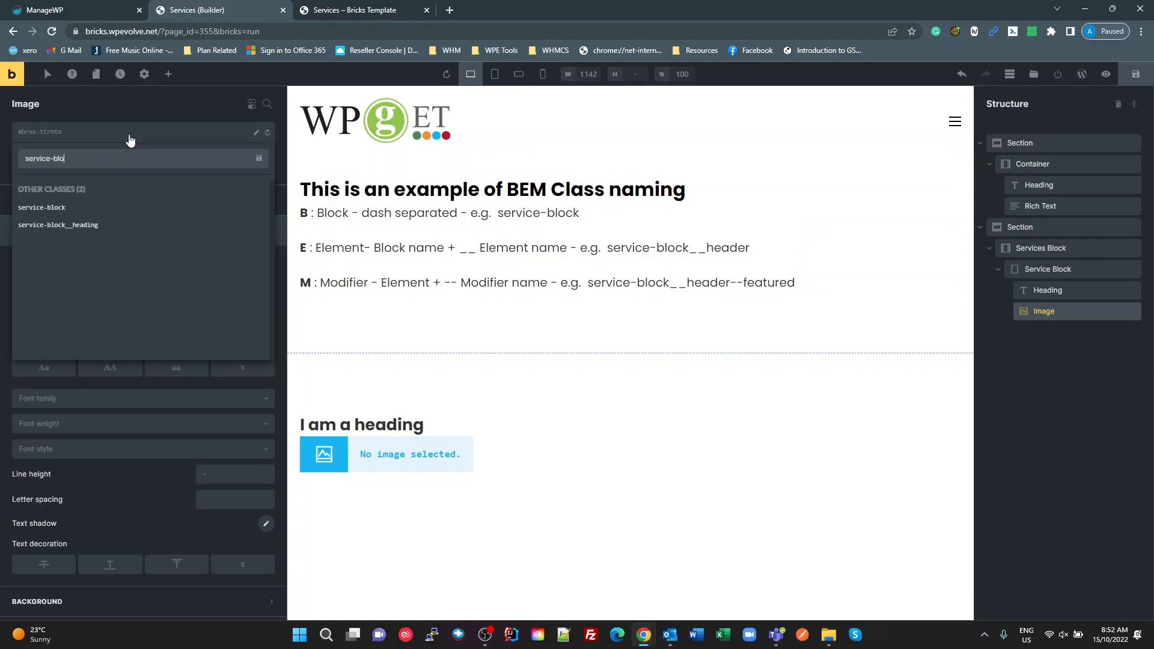
{"action": "type", "text": "ck__image"}
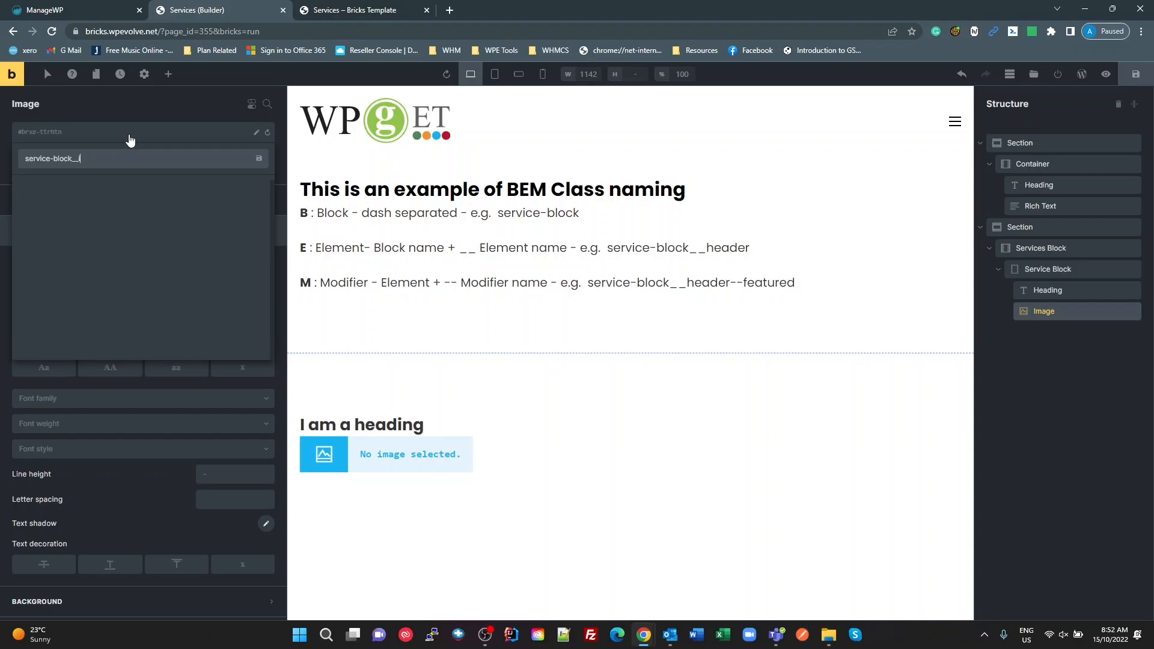
{"action": "key", "text": "Return"}
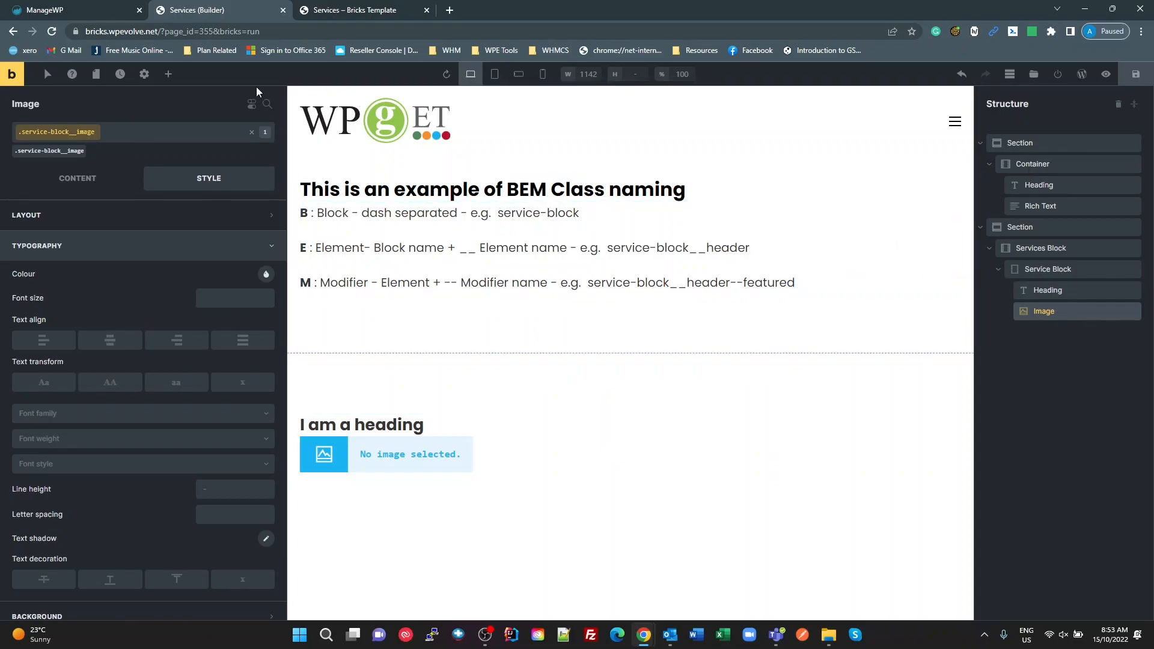
Step: Add a Rich Text element below the image in Service Block and assign it a new CSS class service-block__description
{"action": "left_click", "coordinate": [169, 75]}
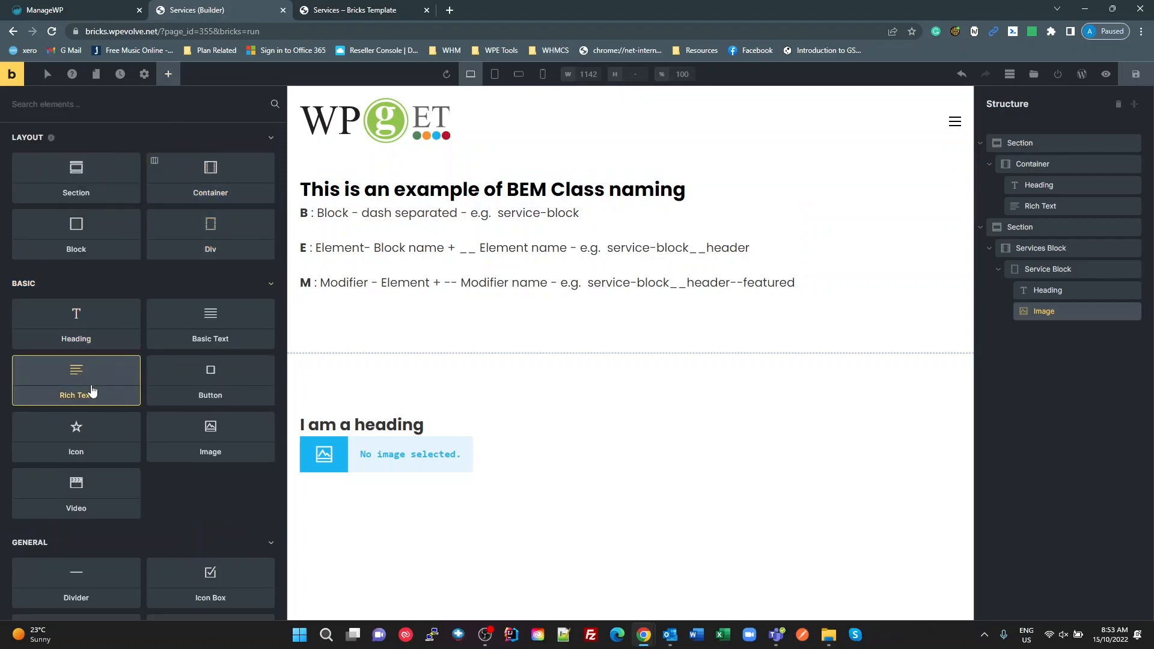
{"action": "left_click_drag", "start_coordinate": [102, 388], "coordinate": [323, 467]}
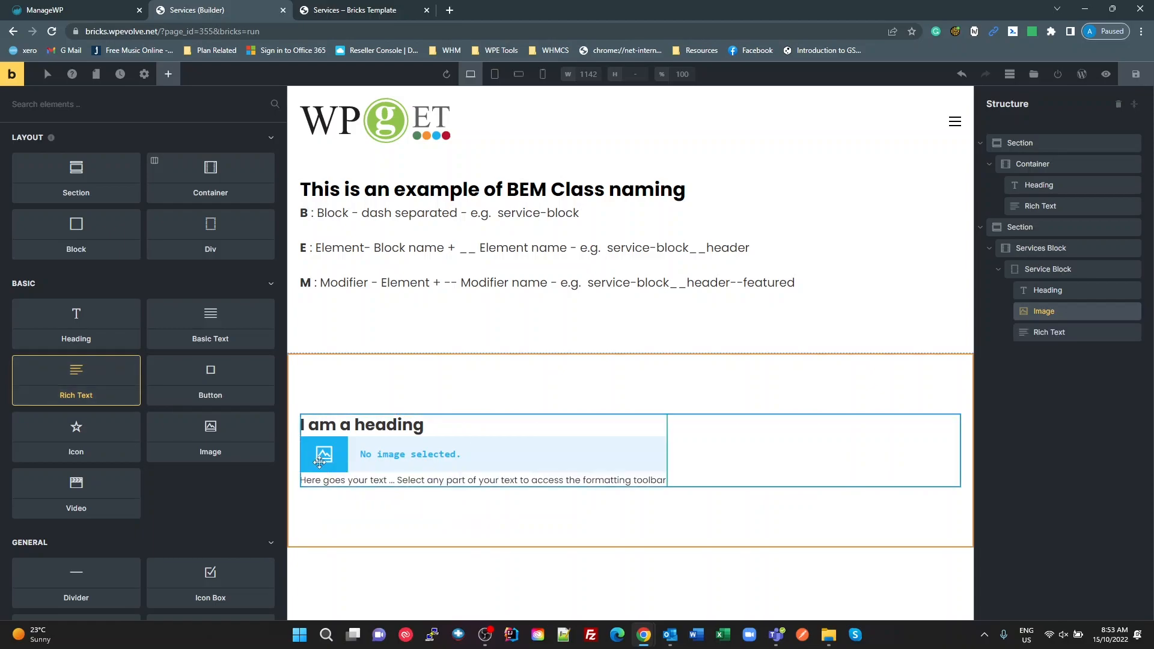
{"action": "left_click", "coordinate": [1049, 339]}
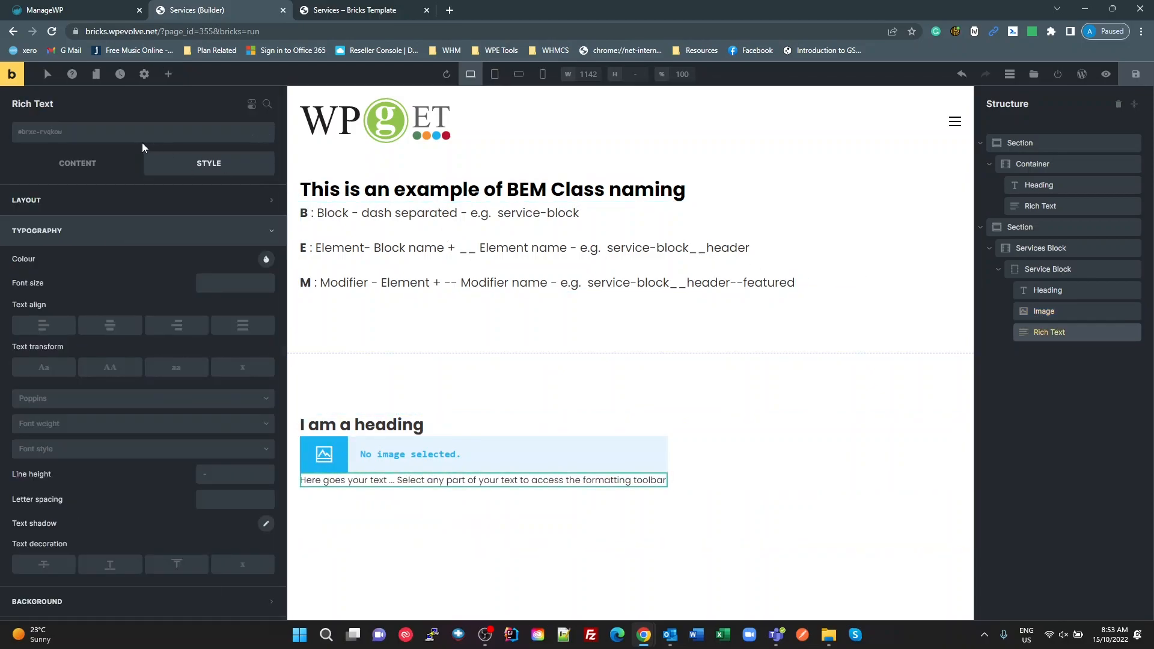
{"action": "left_click", "coordinate": [100, 143]}
{"action": "type", "text": "se"}
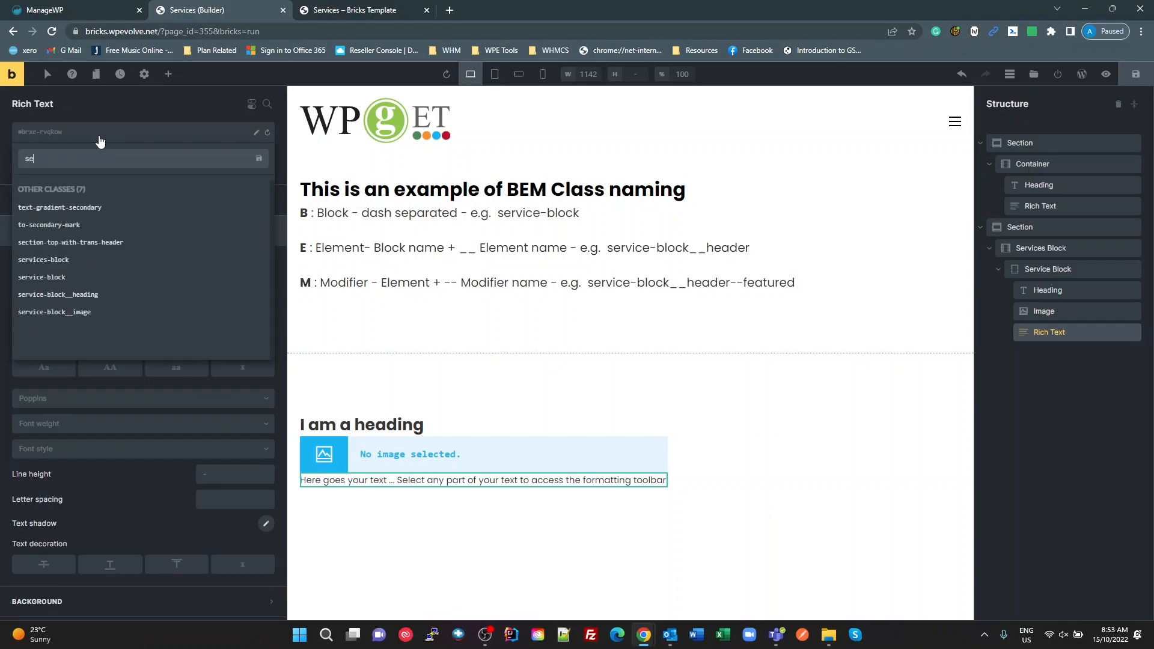
{"action": "type", "text": "rvice-"}
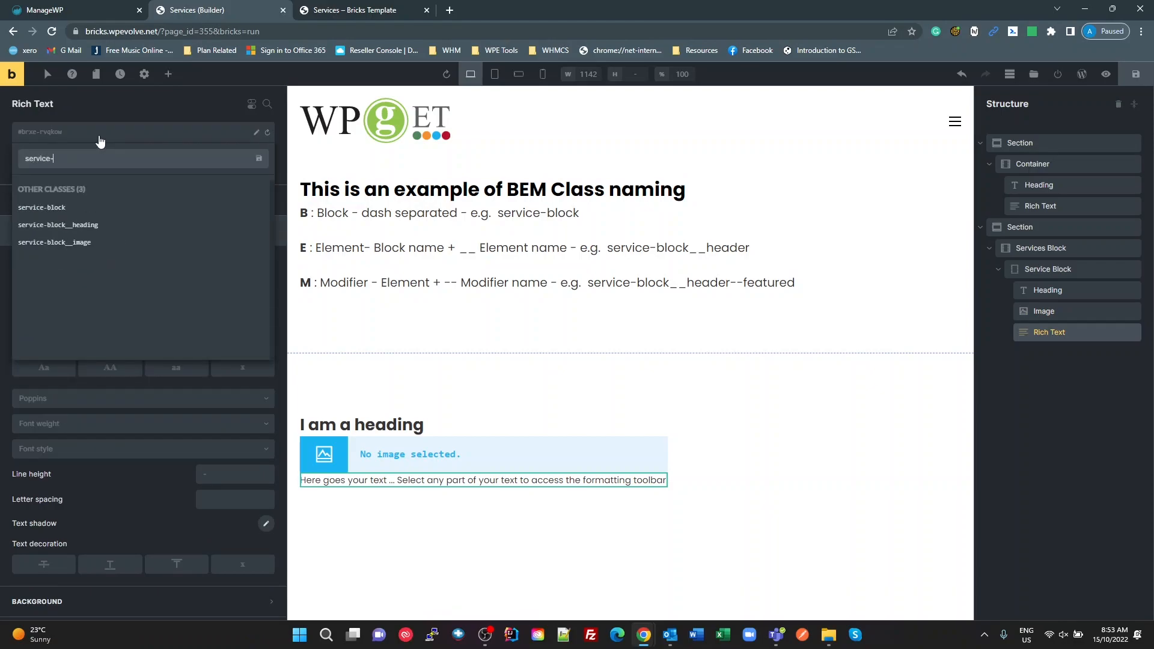
{"action": "type", "text": "block__de"}
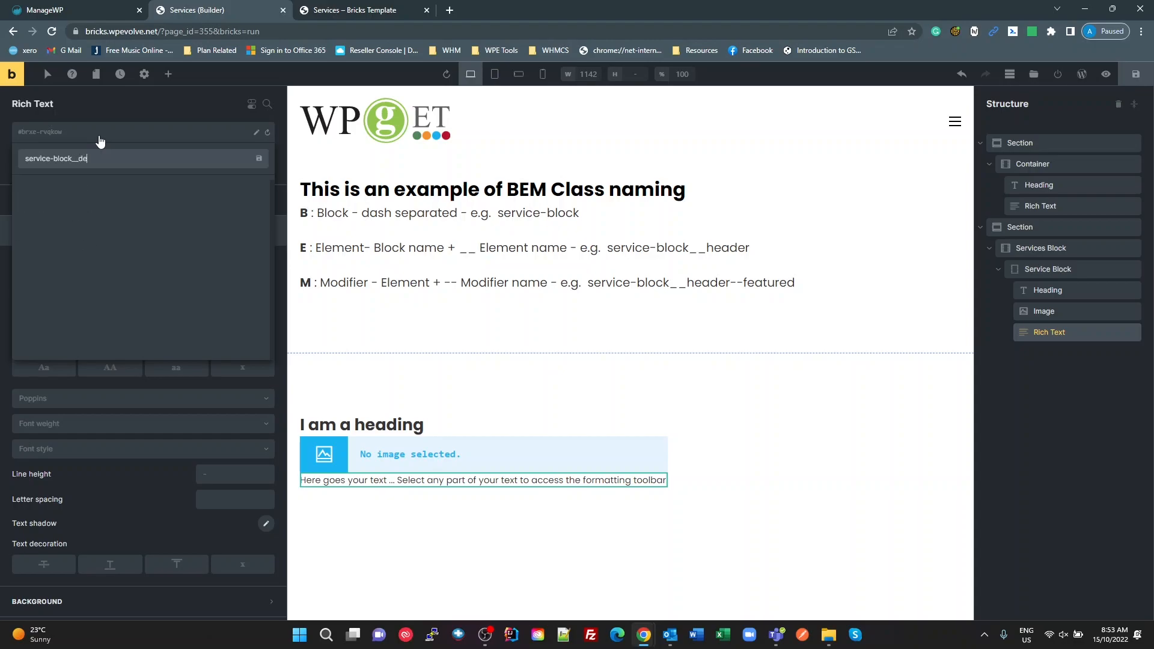
{"action": "type", "text": "scription"}
{"action": "key", "text": "Return"}
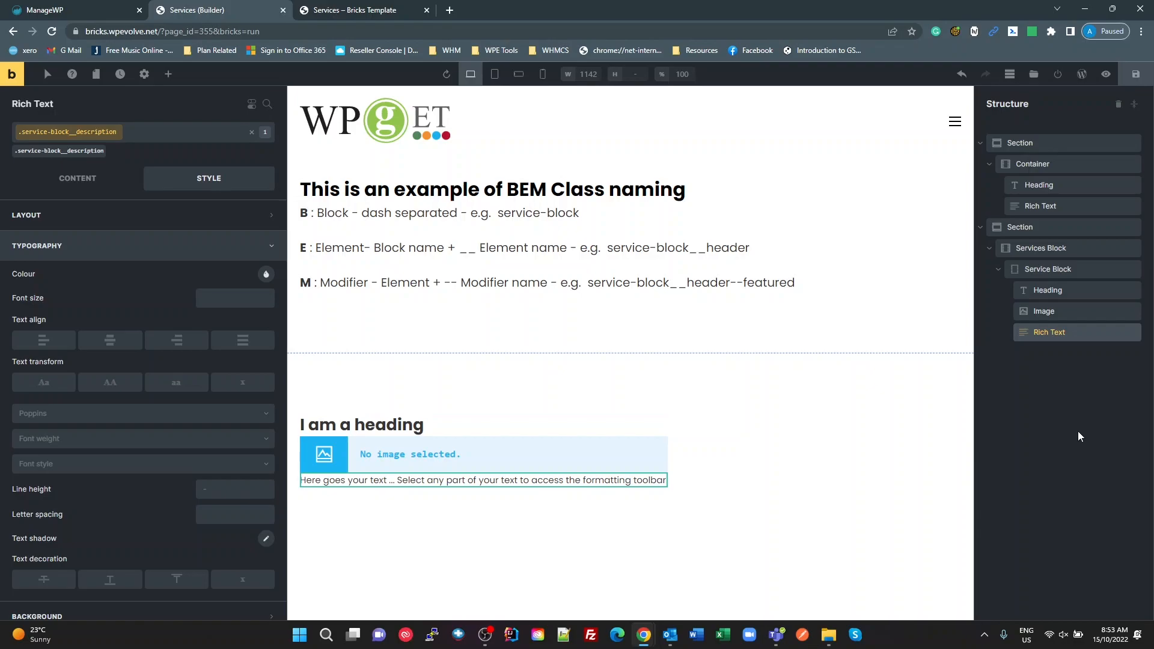
Step: Duplicate the Service Block div twice, together with its heading, image and rich text, inside the Services Block container
{"action": "left_click", "coordinate": [1029, 251]}
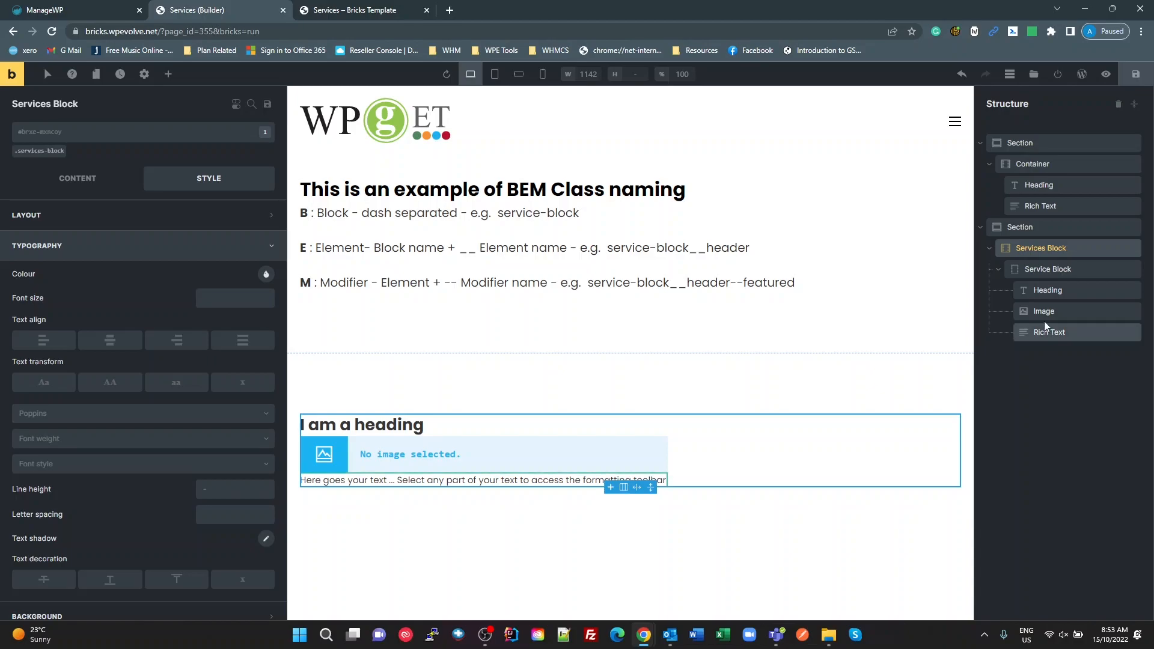
{"action": "left_click", "coordinate": [1029, 271]}
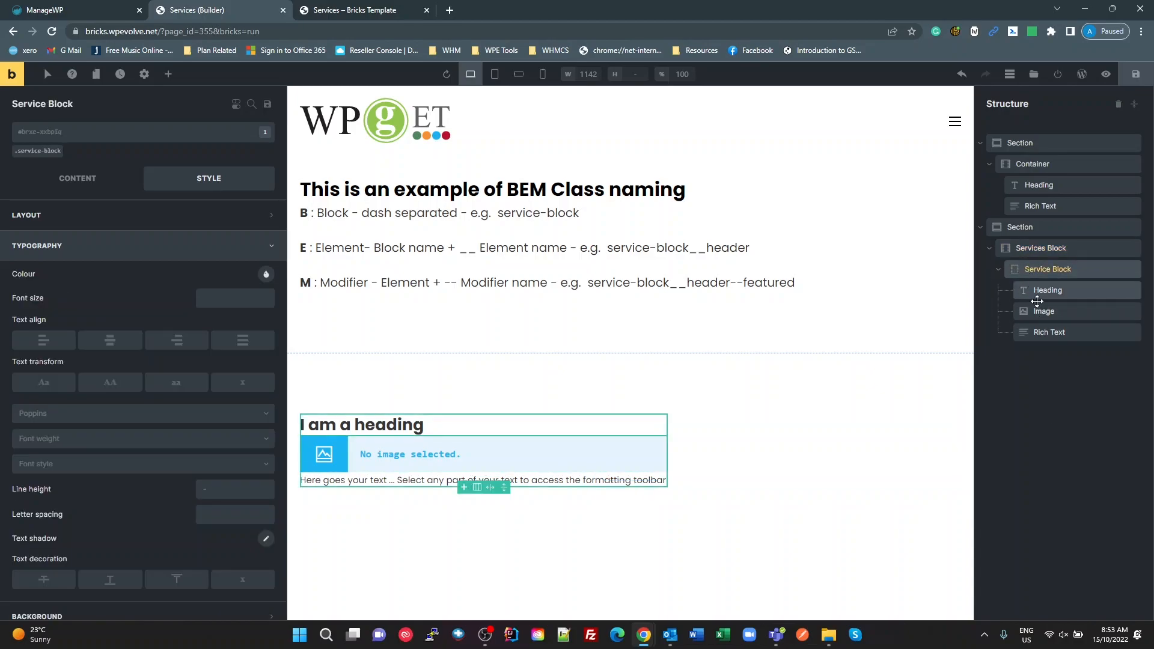
{"action": "left_click", "coordinate": [1039, 292]}
{"action": "left_click", "coordinate": [1029, 270]}
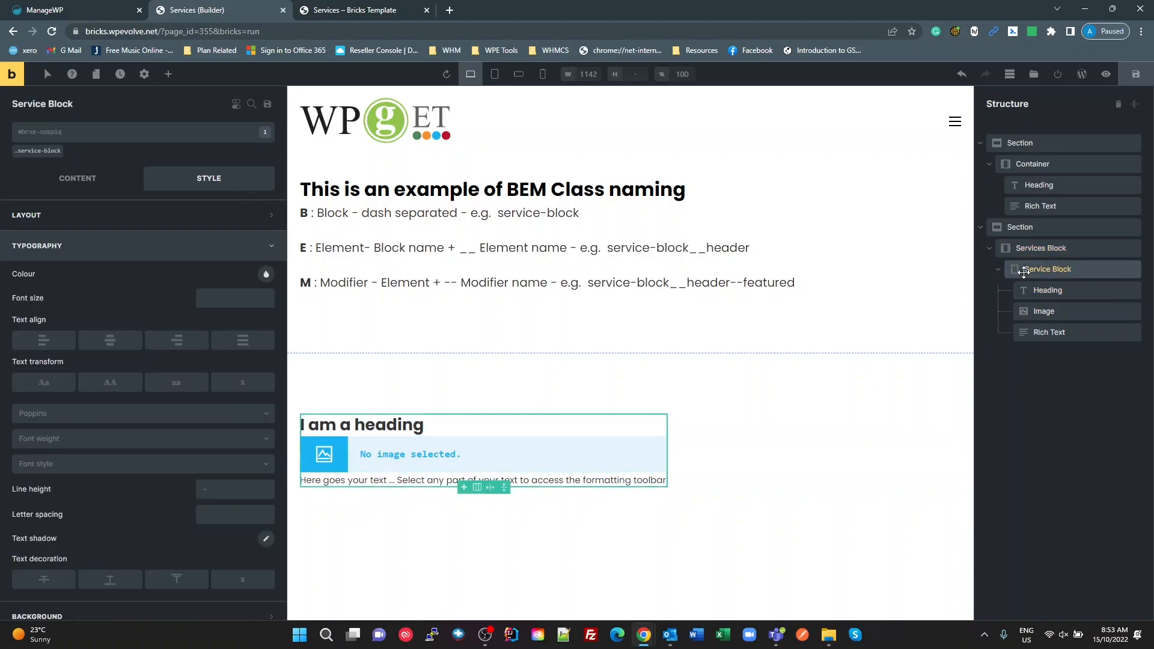
{"action": "right_click", "coordinate": [1034, 272]}
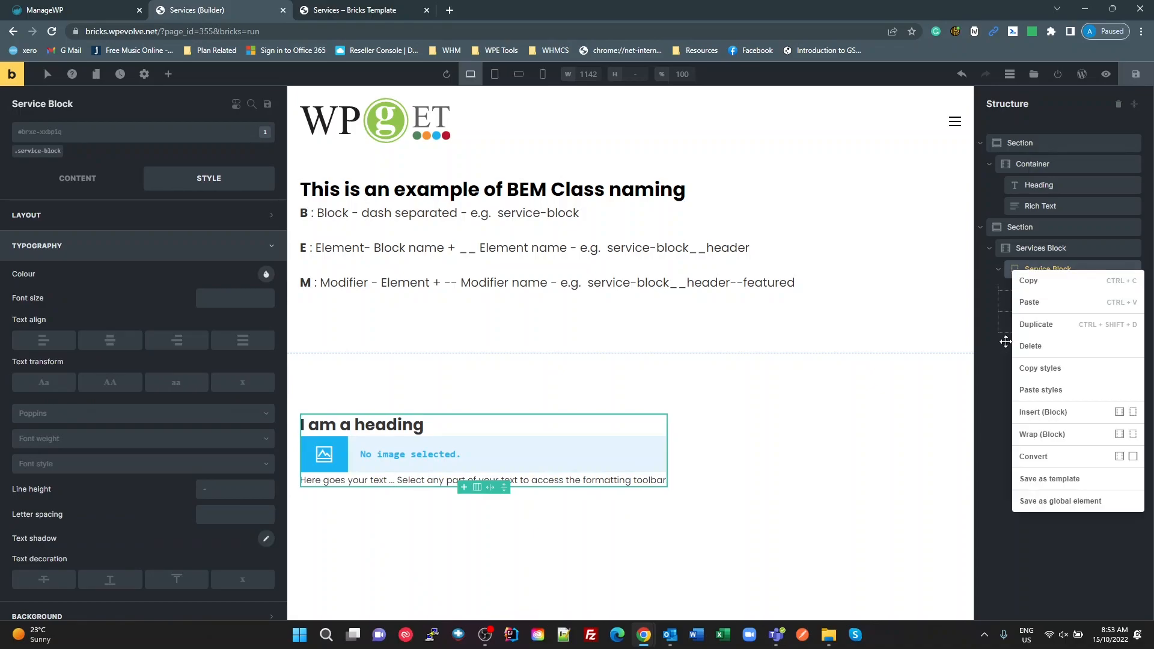
{"action": "left_click", "coordinate": [1030, 322]}
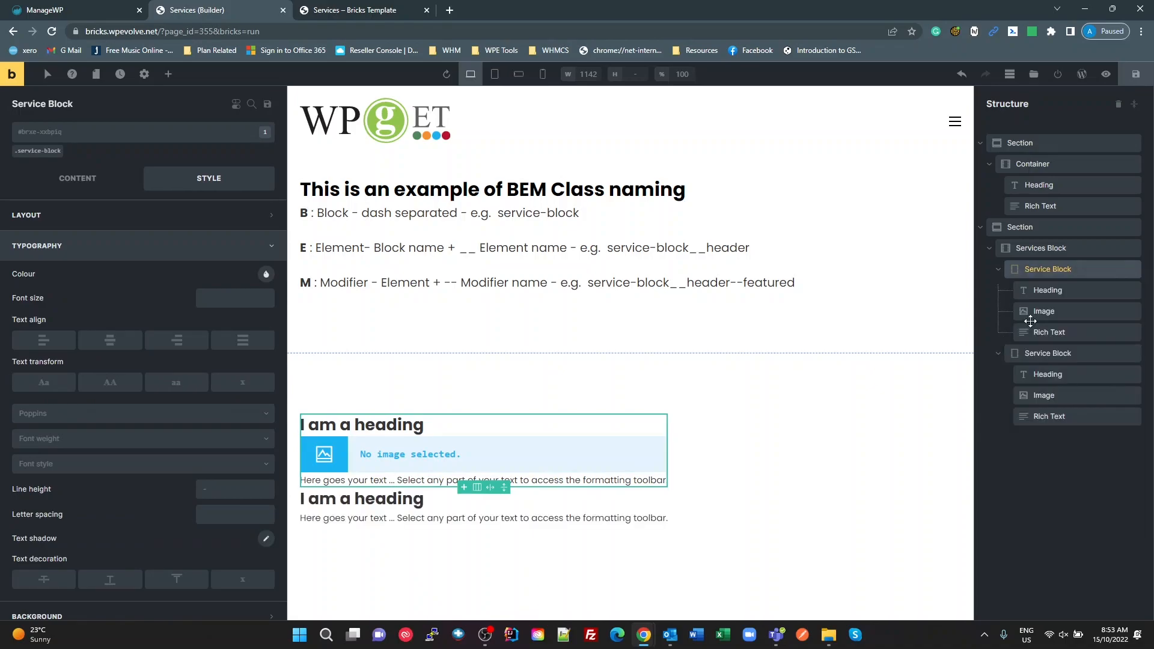
{"action": "right_click", "coordinate": [1037, 272]}
{"action": "left_click", "coordinate": [1035, 317]}
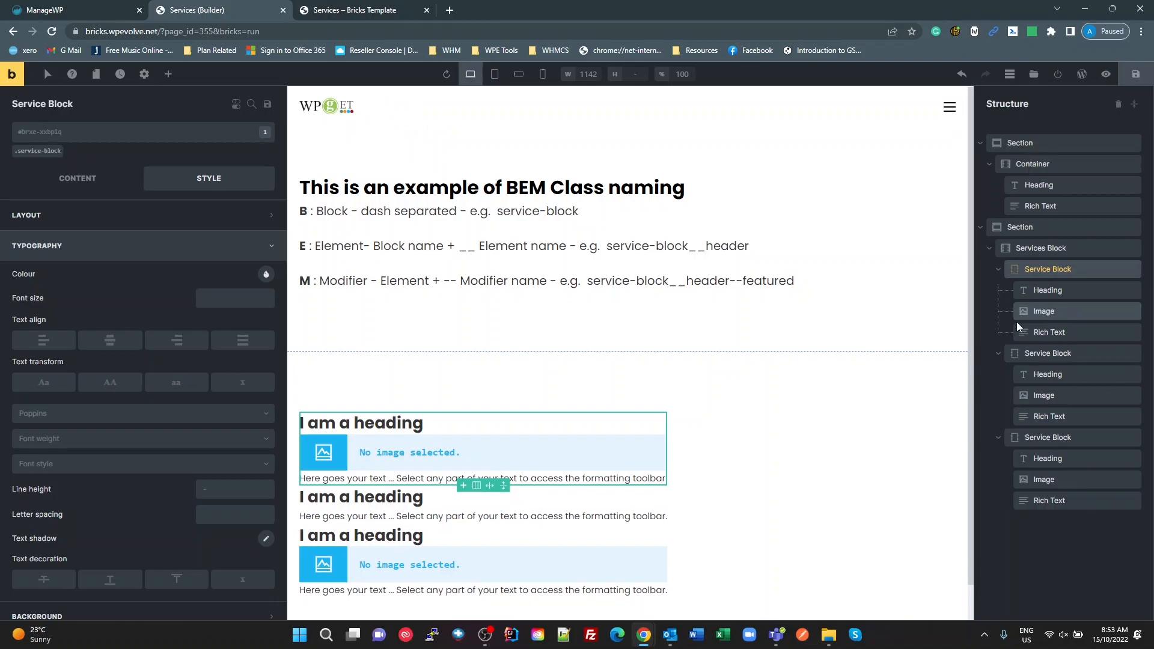
{"action": "scroll", "coordinate": [678, 521], "scroll_direction": "down", "scroll_amount": 1}
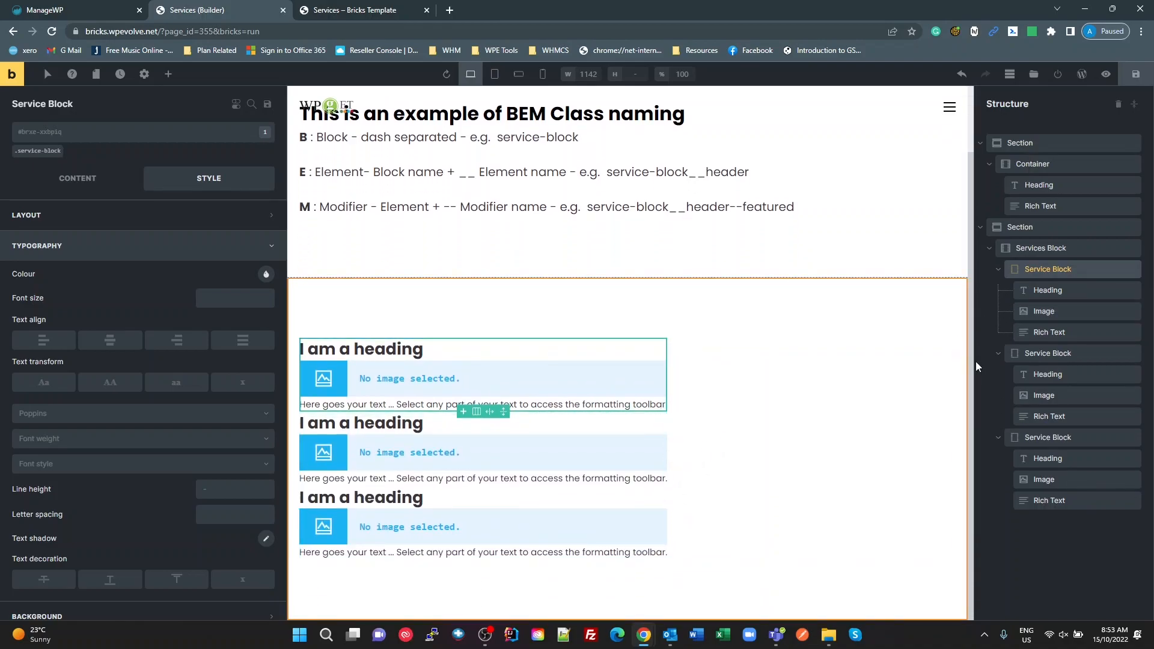
Step: On the services-block class of the Services Block container, set the direction to horizontal (row) and flex wrap to Wrap
{"action": "left_click", "coordinate": [1038, 250]}
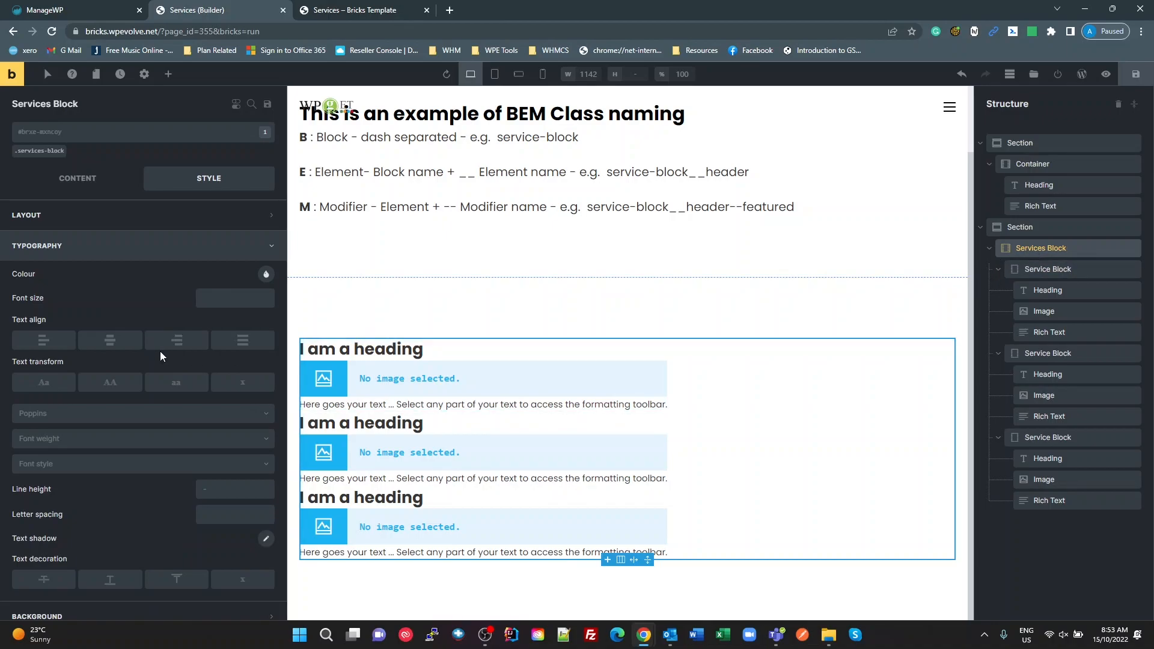
{"action": "left_click", "coordinate": [78, 179]}
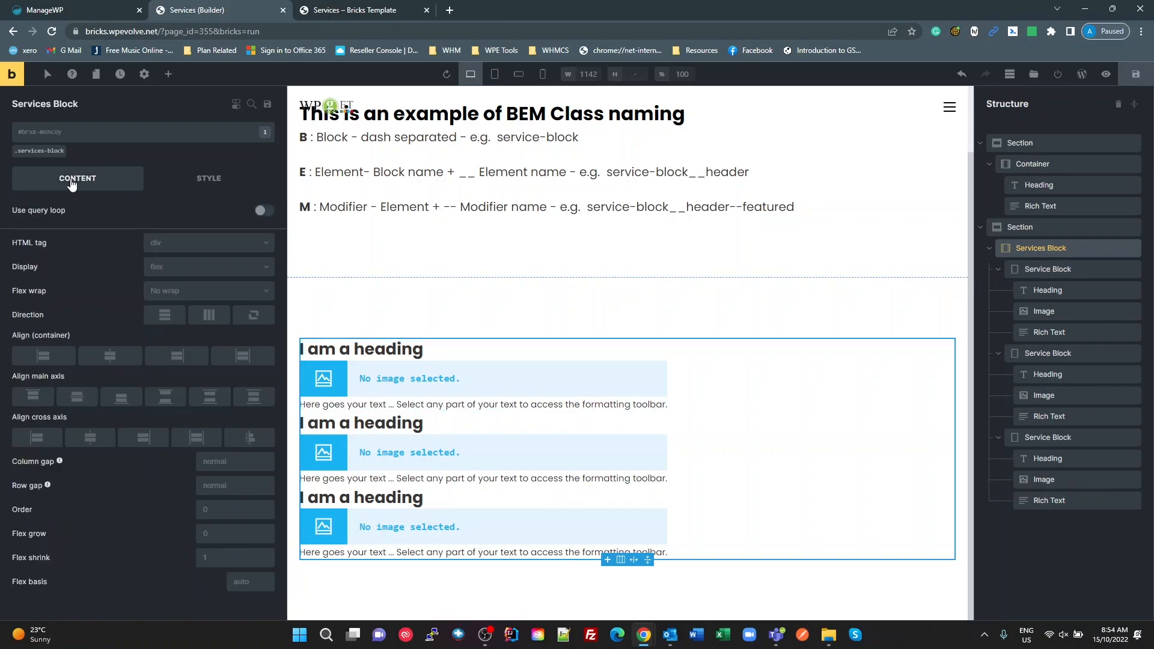
{"action": "left_click", "coordinate": [40, 152]}
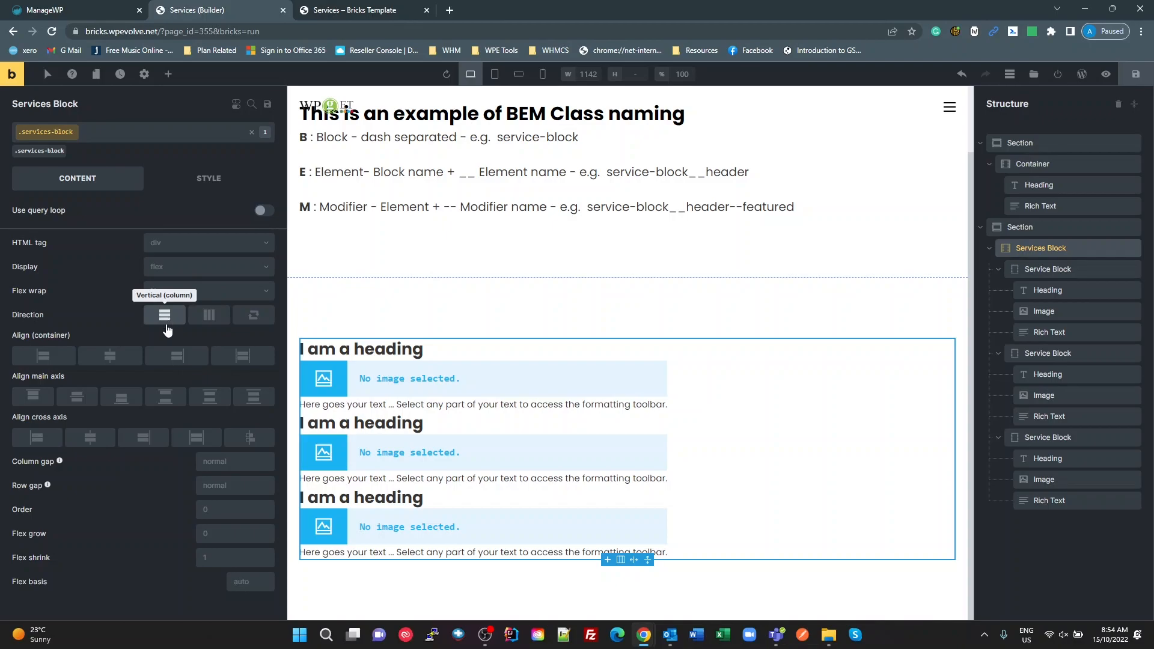
{"action": "left_click", "coordinate": [210, 314]}
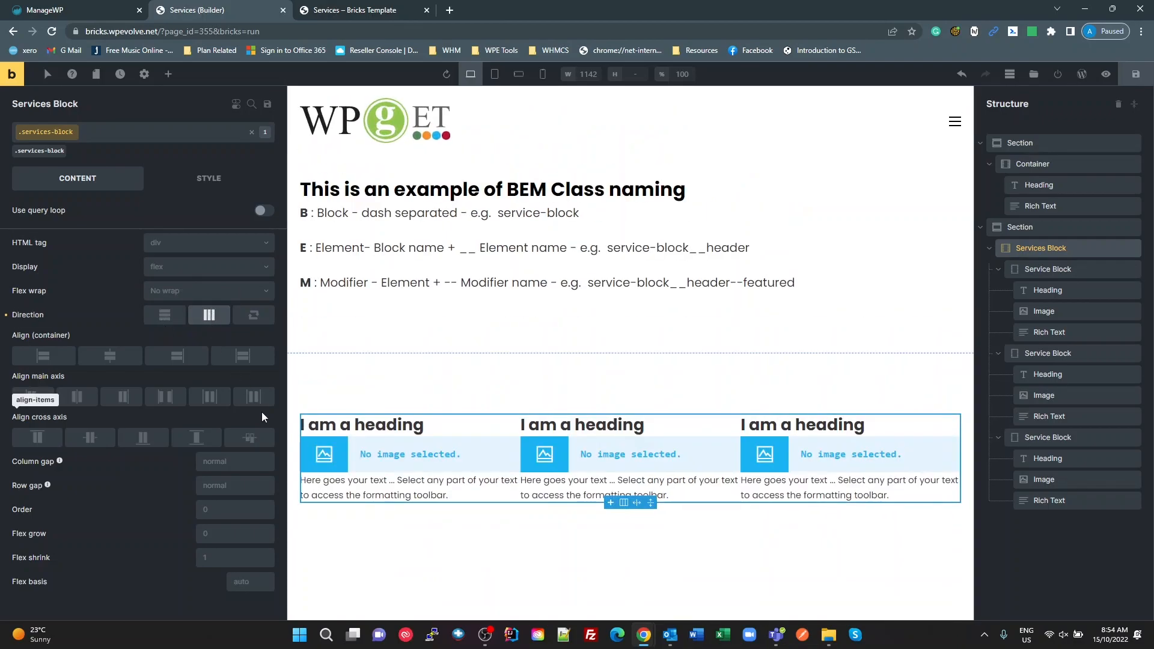
{"action": "left_click", "coordinate": [224, 295]}
{"action": "left_click", "coordinate": [183, 330]}
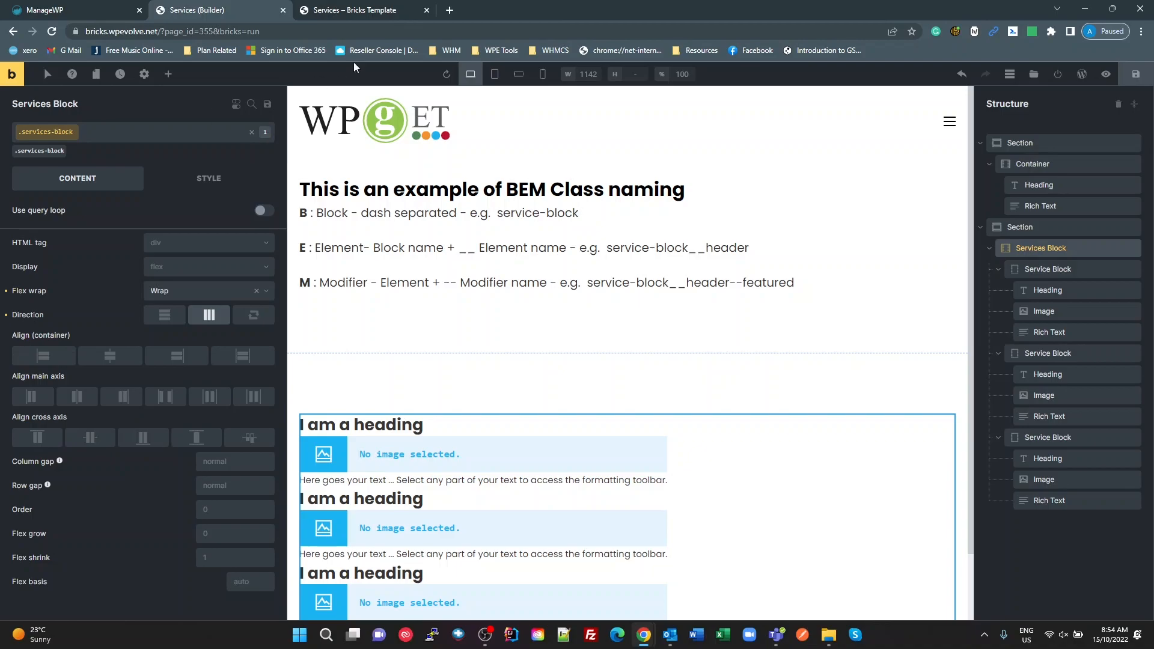
Step: Switch to the WPCodeBox window and copy the responsive spacing variable name --sp-r-m from the Utilities CSS snippet
{"action": "left_click", "coordinate": [374, 10]}
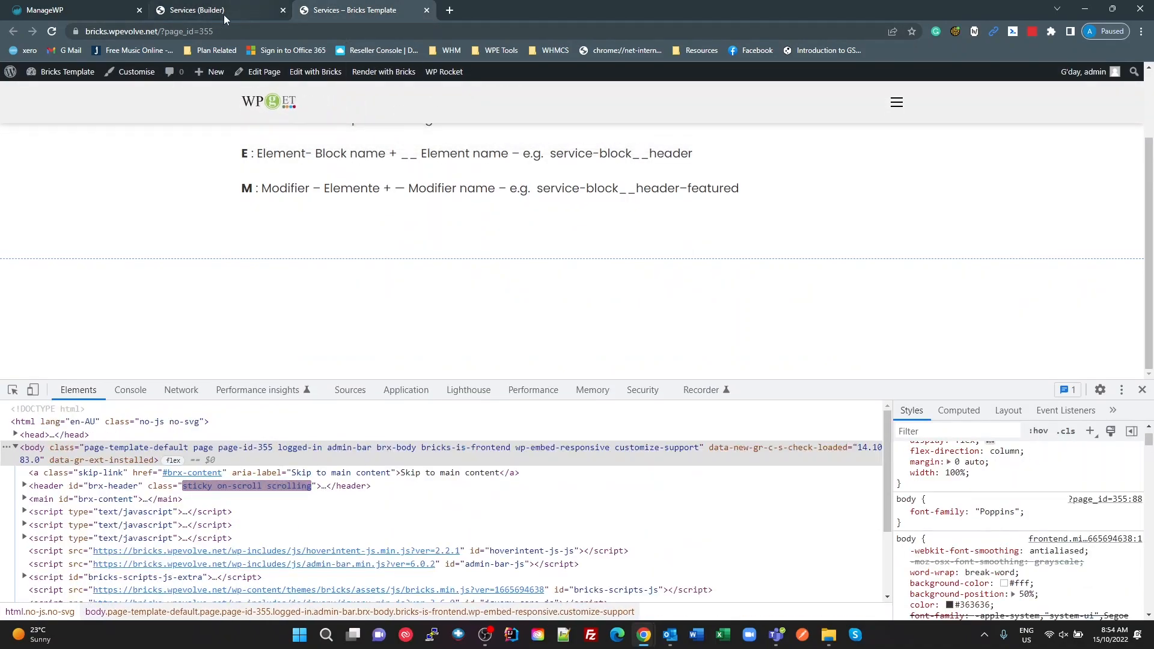
{"action": "left_click", "coordinate": [217, 14]}
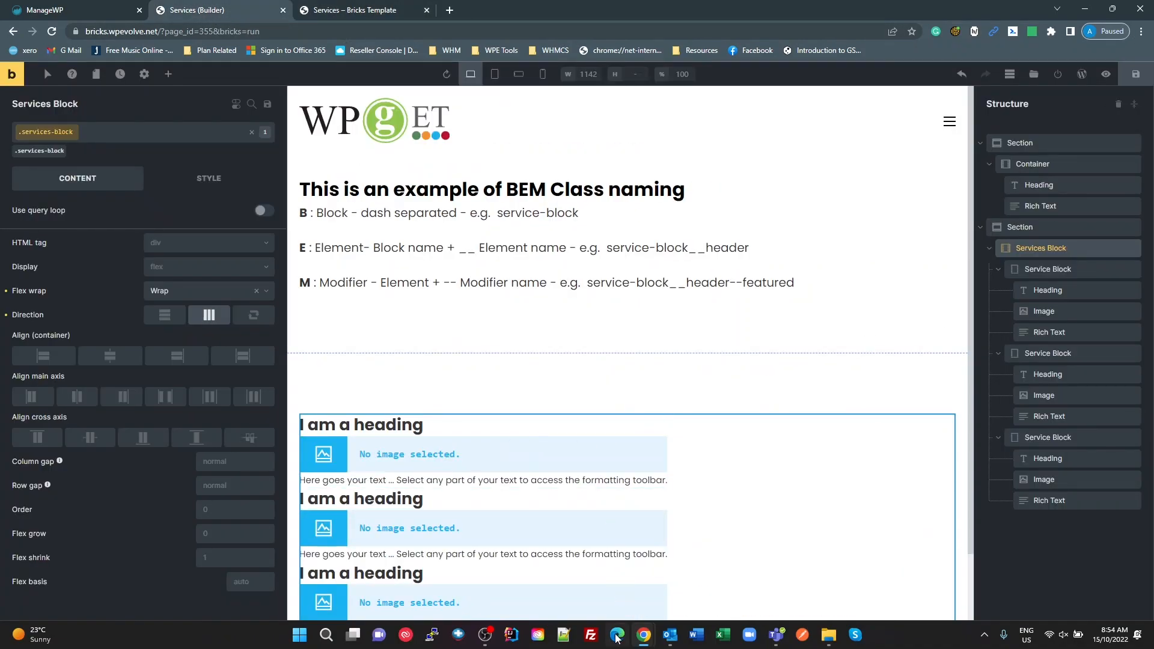
{"action": "mouse_move", "coordinate": [648, 642]}
{"action": "left_click", "coordinate": [709, 568]}
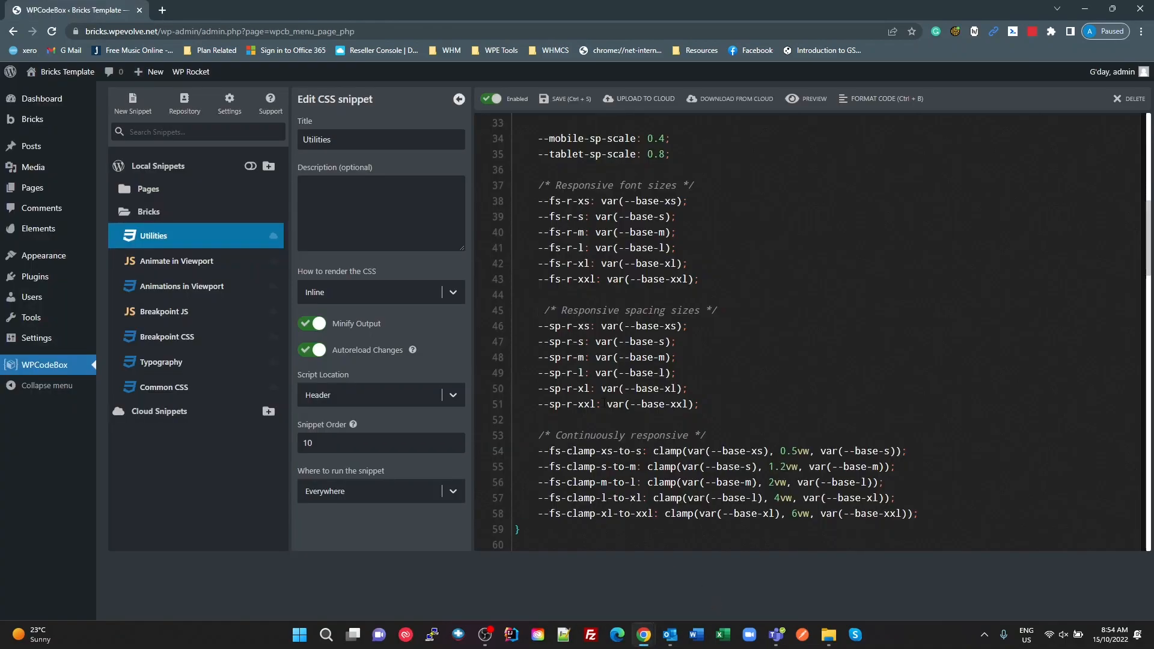
{"action": "scroll", "coordinate": [580, 357], "scroll_direction": "up", "scroll_amount": 2}
{"action": "scroll", "coordinate": [580, 357], "scroll_direction": "down", "scroll_amount": 2}
{"action": "left_click_drag", "start_coordinate": [583, 357], "coordinate": [538, 357]}
{"action": "key", "text": "ctrl+c"}
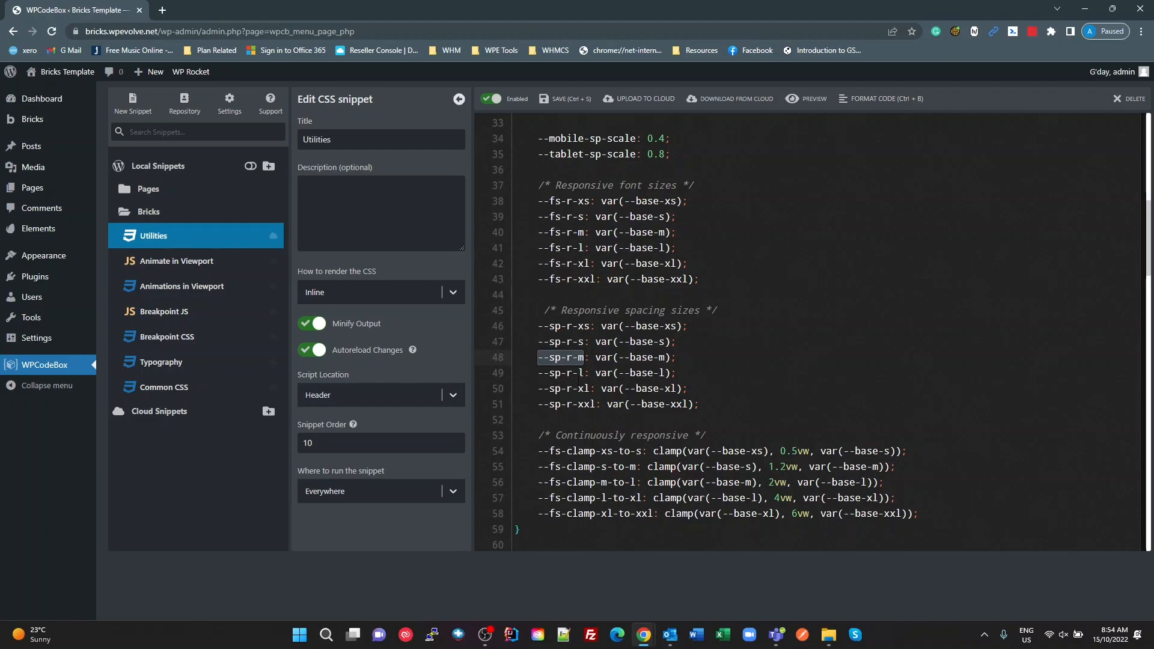
Step: Return to the Bricks builder and set both the column gap and row gap of the services-block class to var(--sp-r-m)
{"action": "key", "text": "alt+Tab"}
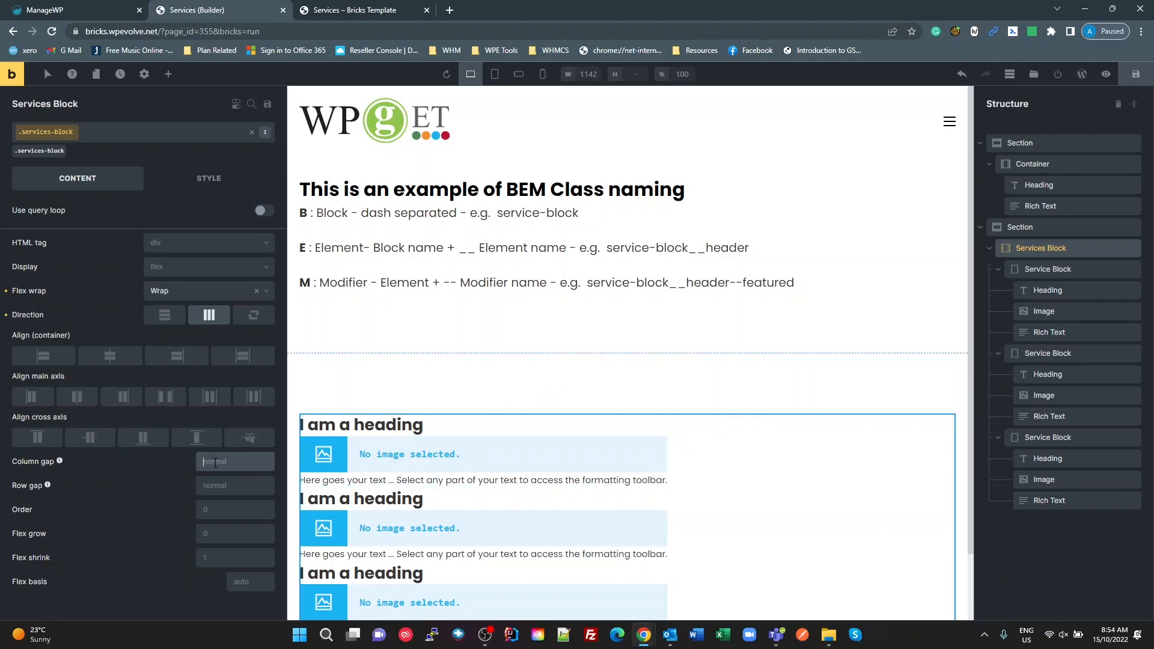
{"action": "type", "text": "var()"}
{"action": "key", "text": "Left"}
{"action": "key", "text": "ctrl+v"}
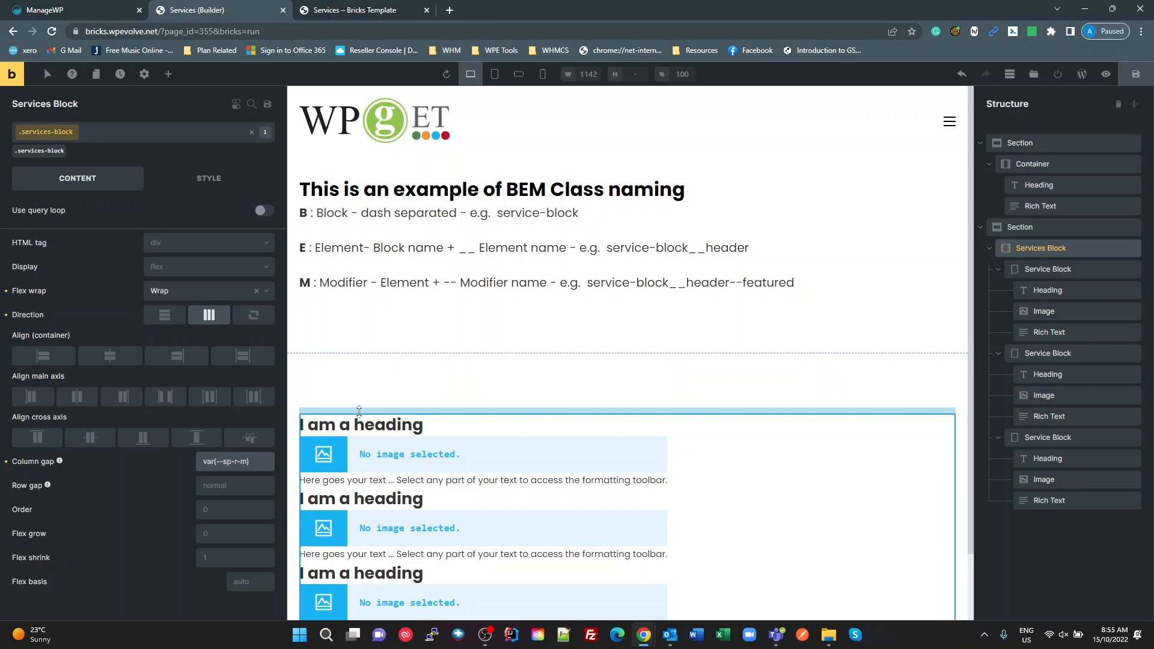
{"action": "left_click_drag", "start_coordinate": [263, 463], "coordinate": [168, 456]}
{"action": "key", "text": "ctrl+c"}
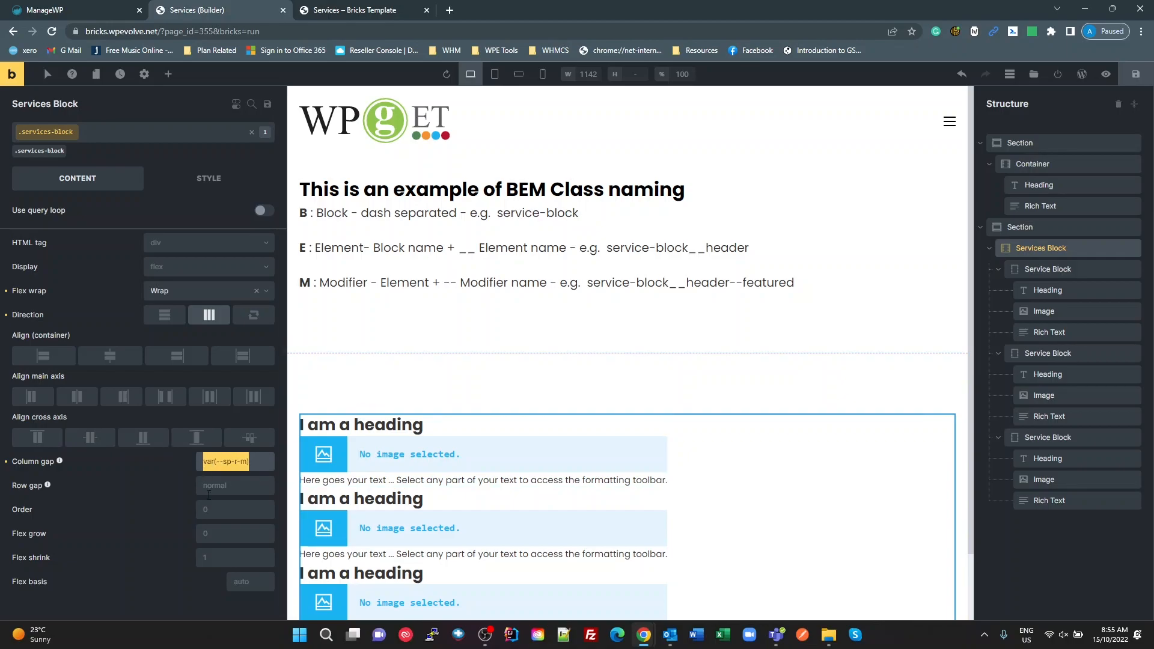
{"action": "left_click", "coordinate": [220, 484]}
{"action": "key", "text": "ctrl+v"}
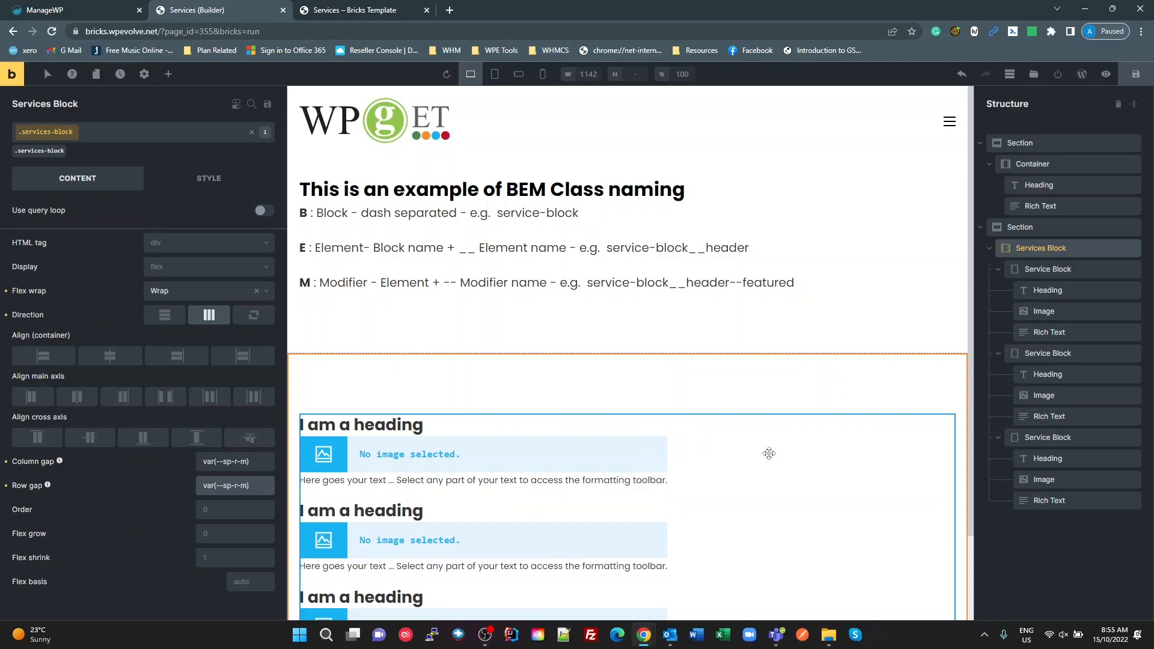
Step: Select the first Service Block div and set its own display to flex
{"action": "scroll", "coordinate": [703, 445], "scroll_direction": "down", "scroll_amount": 2}
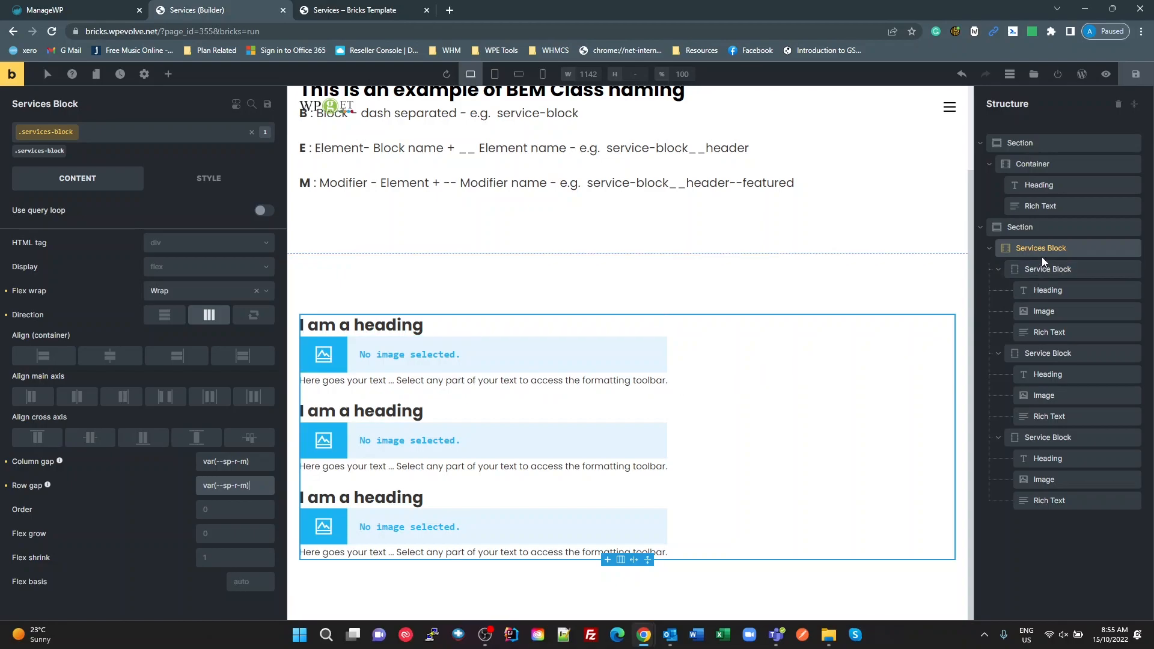
{"action": "left_click", "coordinate": [1044, 272]}
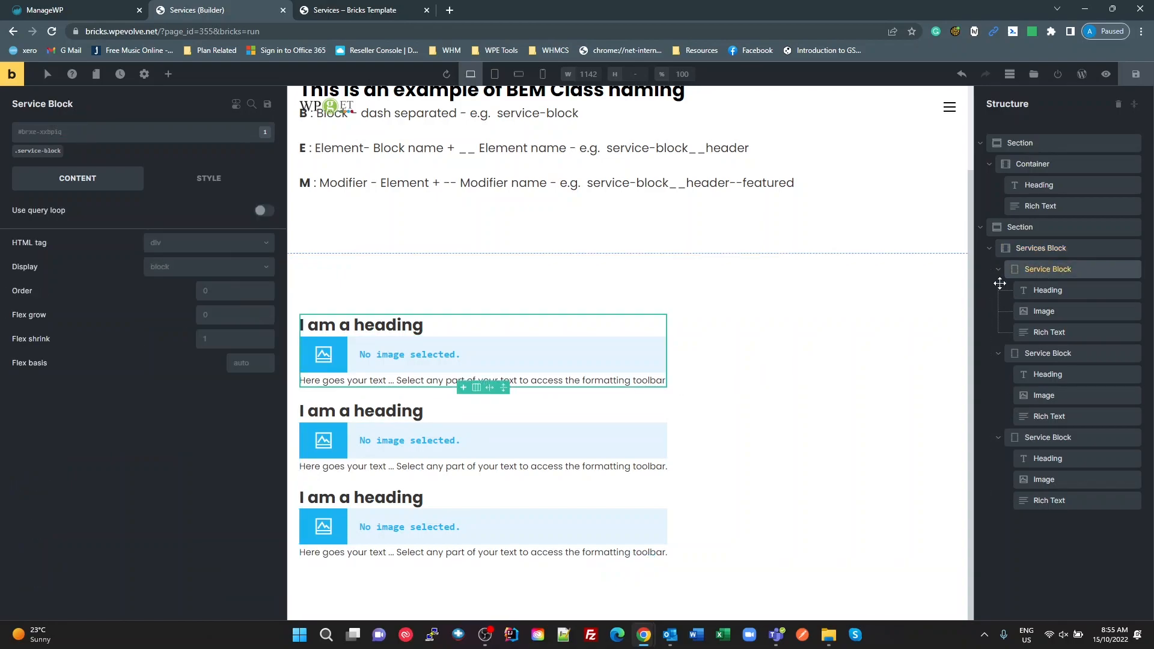
{"action": "left_click", "coordinate": [188, 269]}
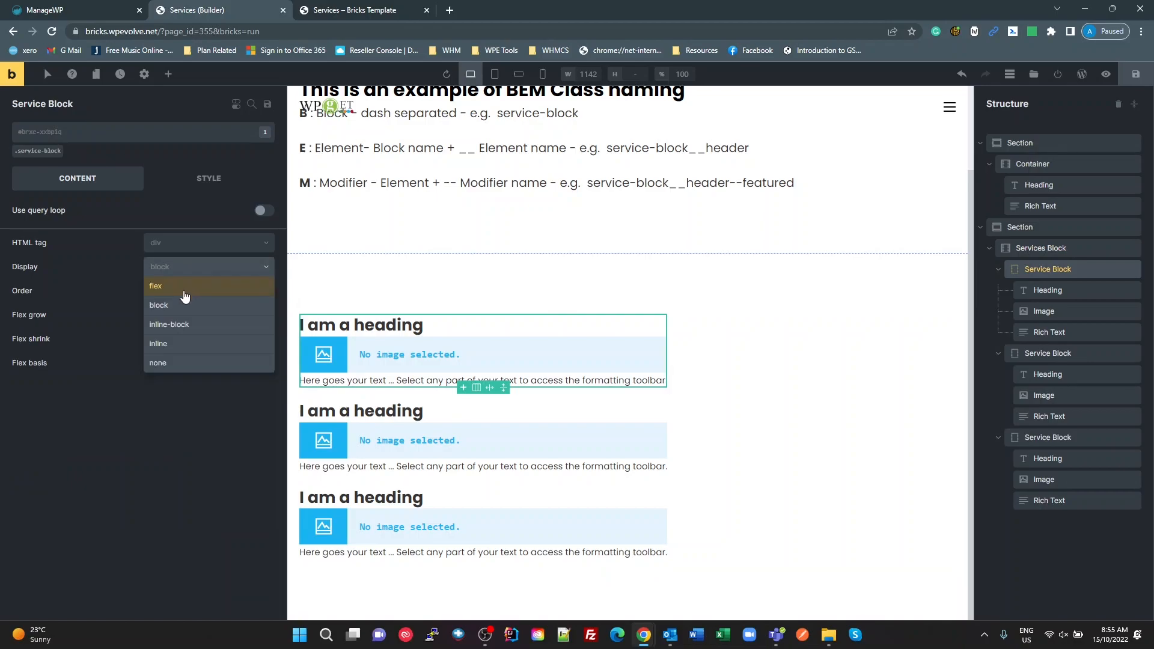
{"action": "left_click", "coordinate": [185, 287]}
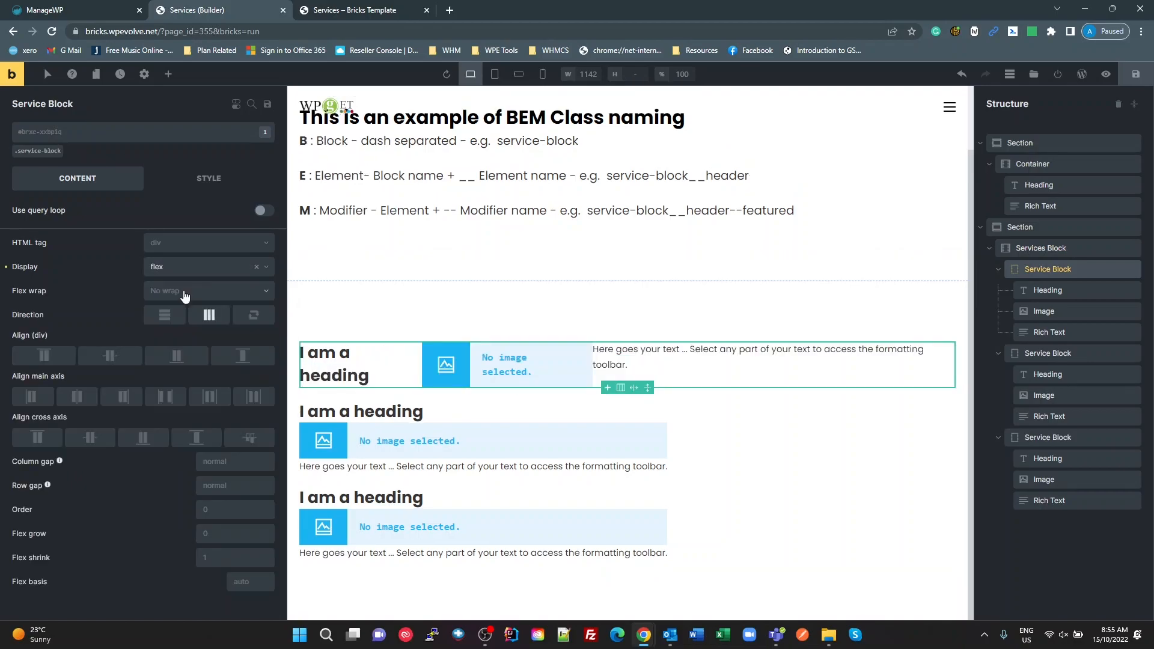
Step: On the first Service Block element itself, try vertical (column) direction, centred cross-axis alignment, flex grow 1, flex shrink 1 and flex basis 20%
{"action": "left_click", "coordinate": [164, 315]}
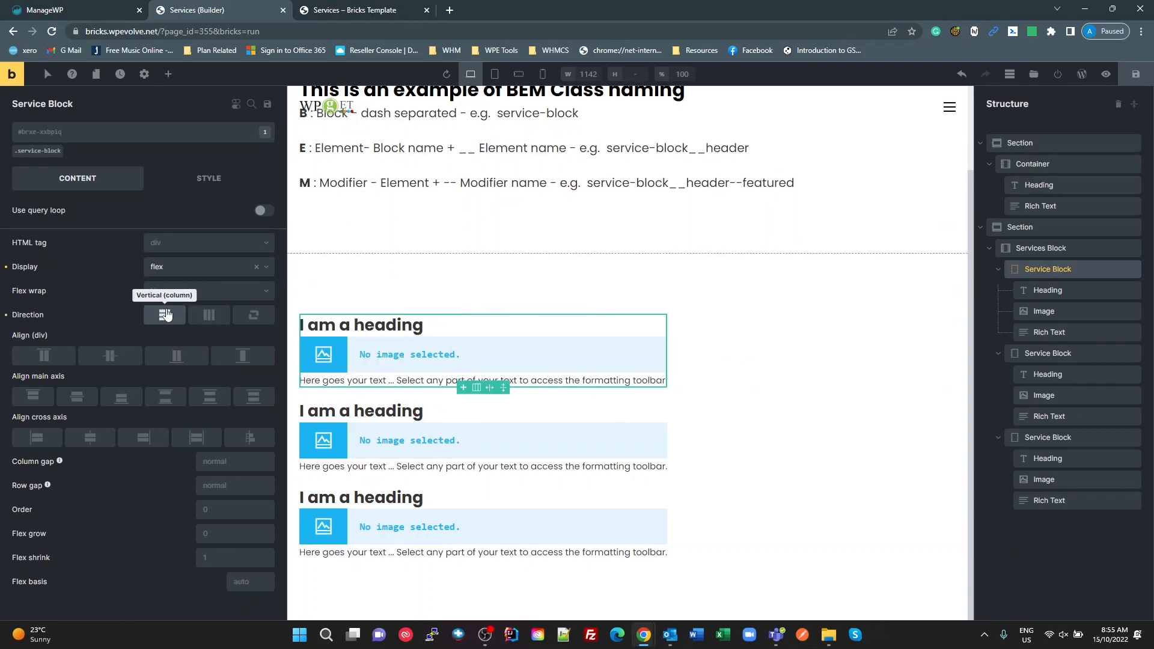
{"action": "left_click", "coordinate": [91, 442]}
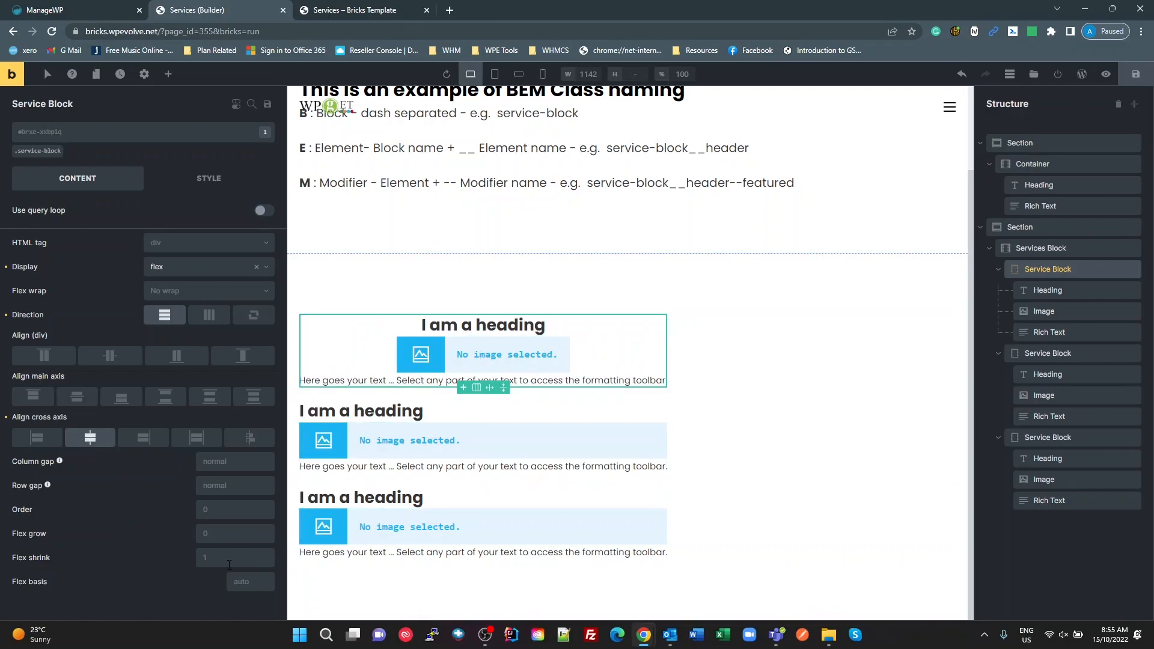
{"action": "left_click", "coordinate": [217, 537]}
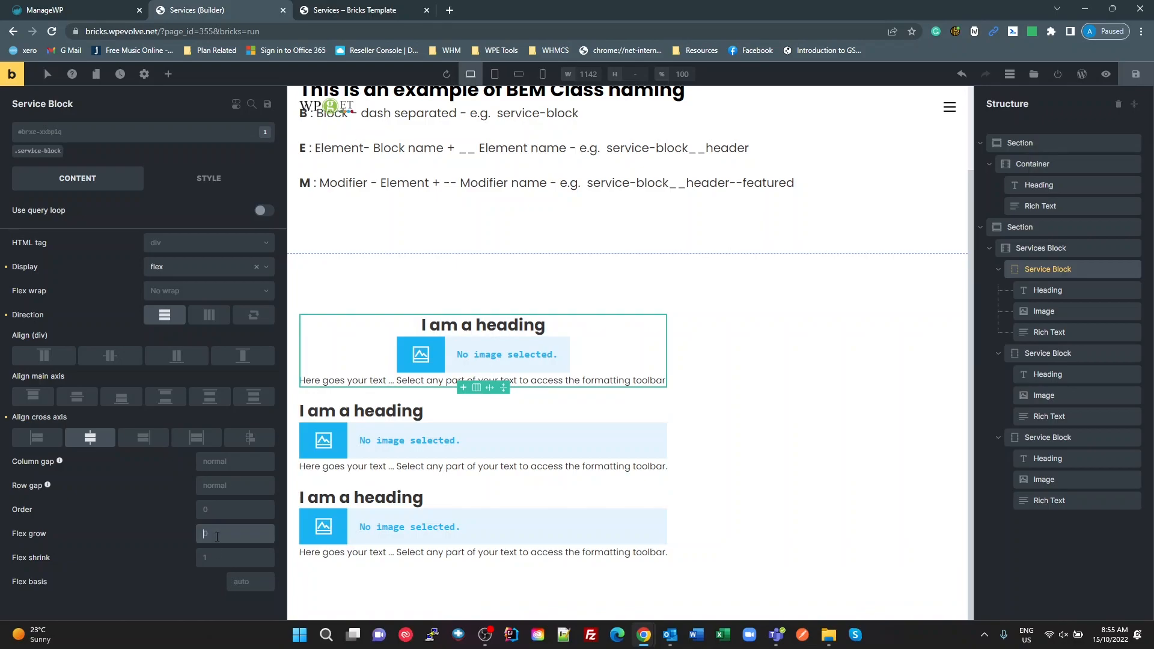
{"action": "type", "text": "1"}
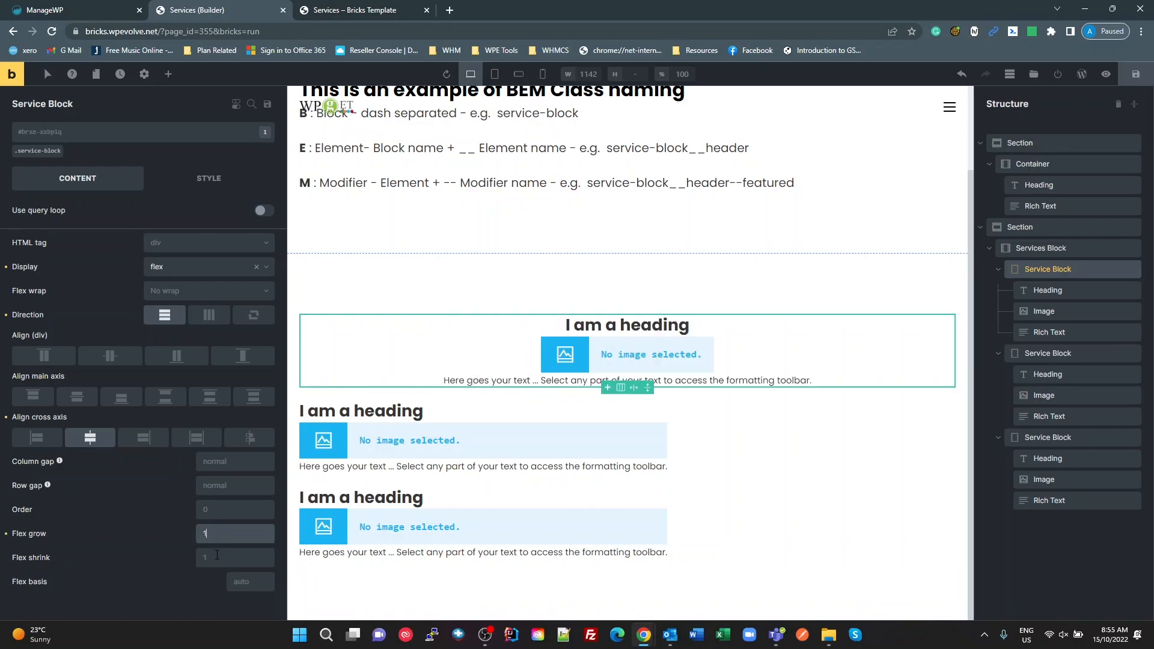
{"action": "left_click", "coordinate": [217, 554]}
{"action": "left_click", "coordinate": [245, 581]}
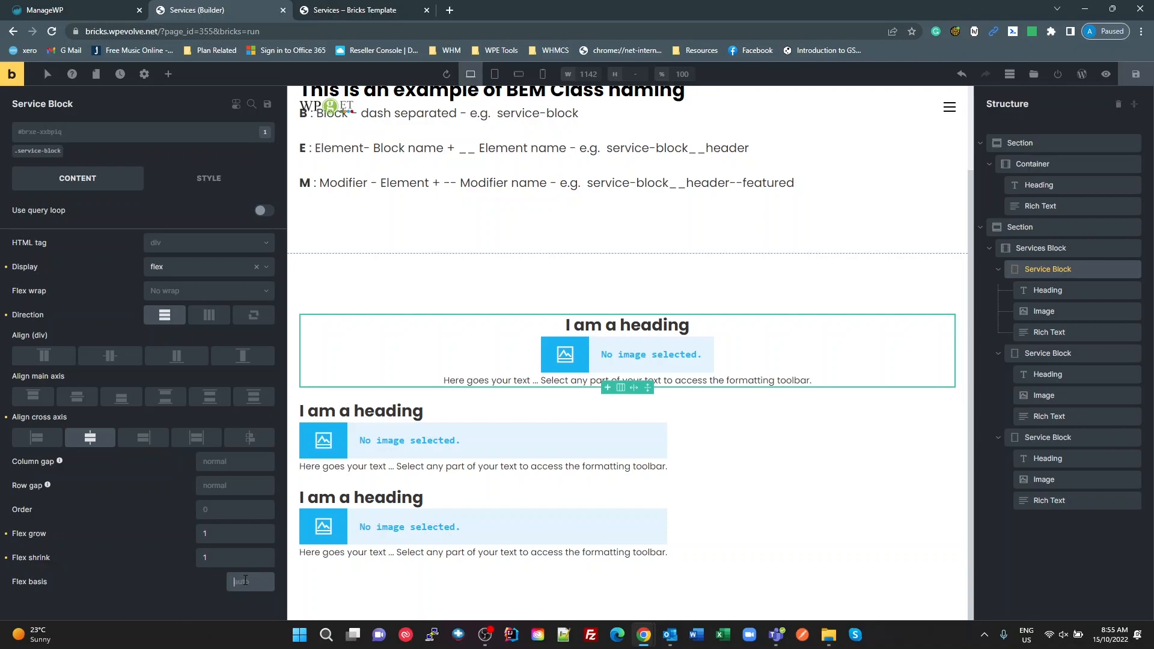
{"action": "type", "text": "20%"}
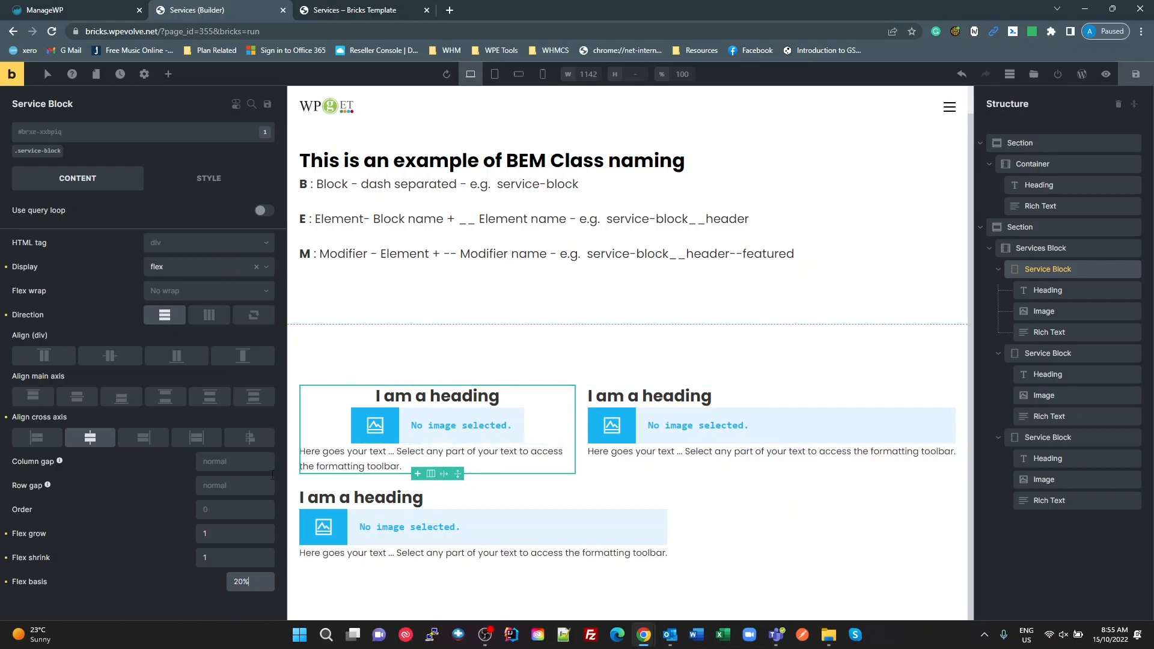
Step: Clear the flex grow, flex shrink, flex basis, direction and cross-axis alignment settings from the first Service Block element itself
{"action": "left_click", "coordinate": [198, 534]}
{"action": "type", "text": "0"}
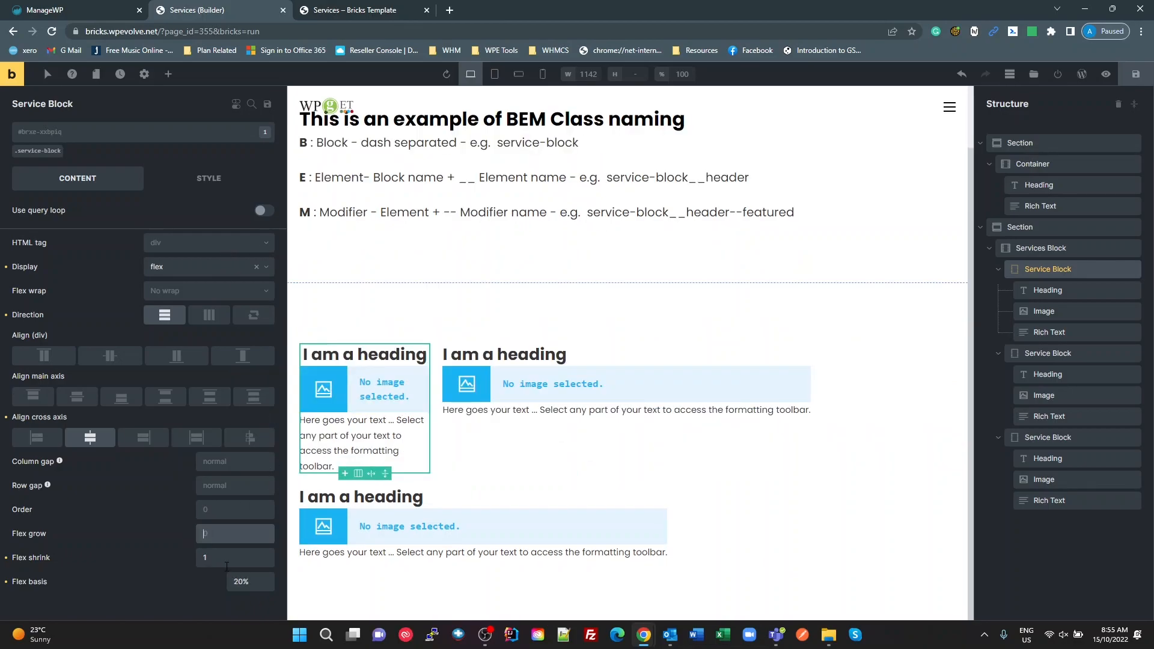
{"action": "key", "text": "Tab"}
{"action": "left_click_drag", "start_coordinate": [252, 581], "coordinate": [195, 571]}
{"action": "key", "text": "BackSpace"}
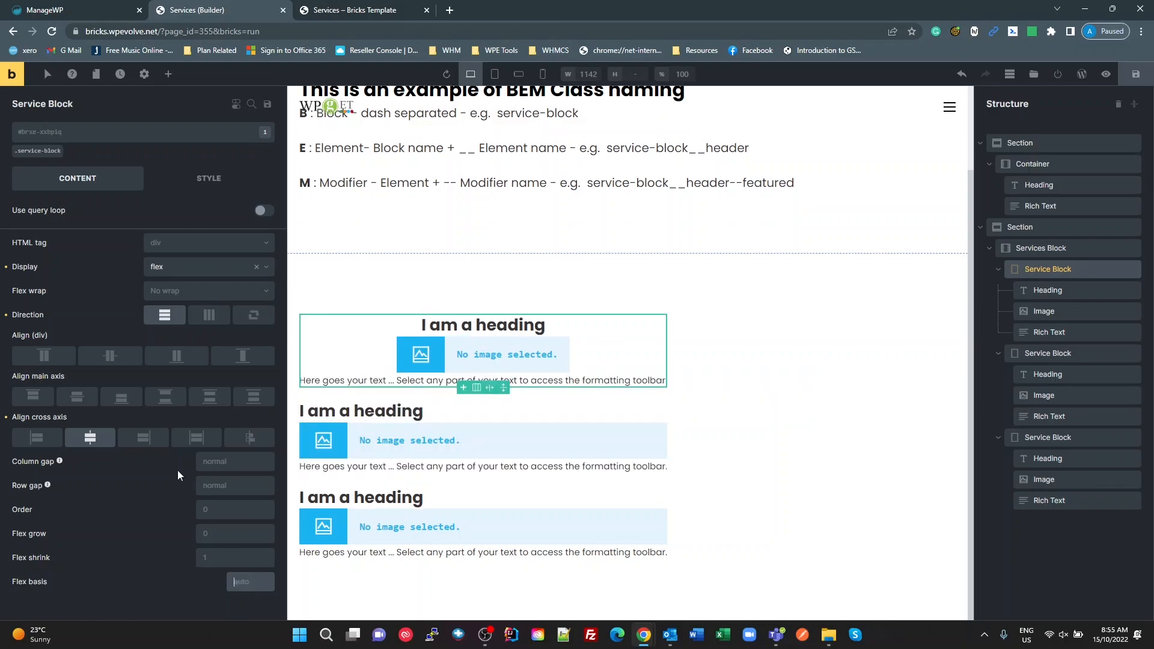
{"action": "left_click", "coordinate": [164, 318]}
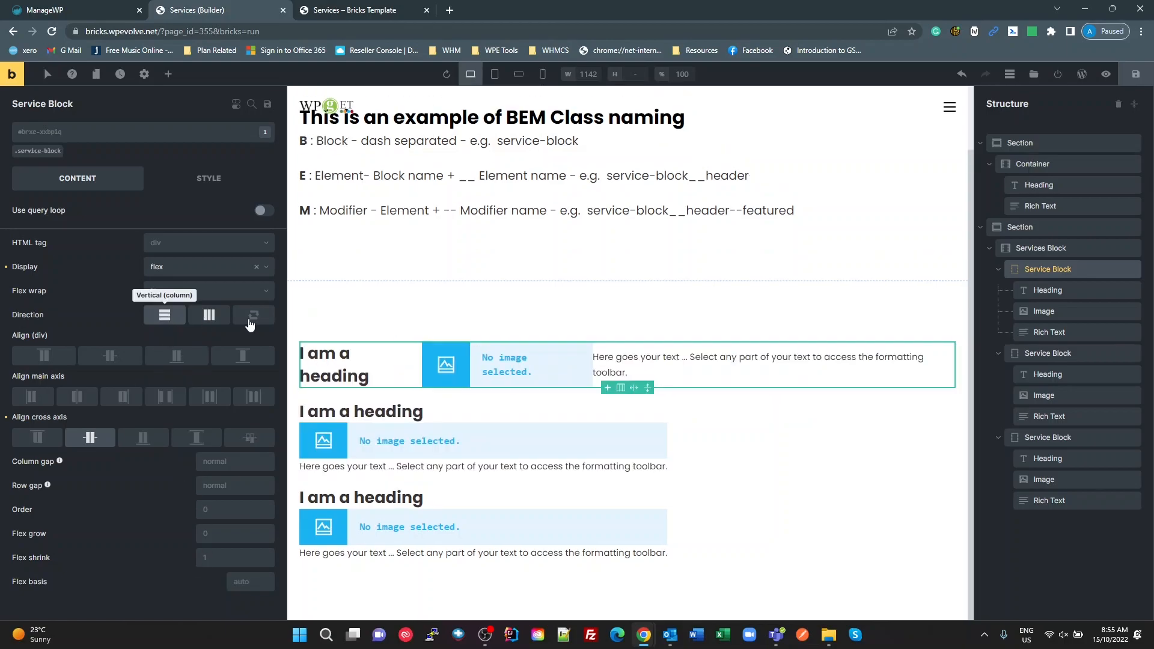
{"action": "left_click", "coordinate": [90, 438]}
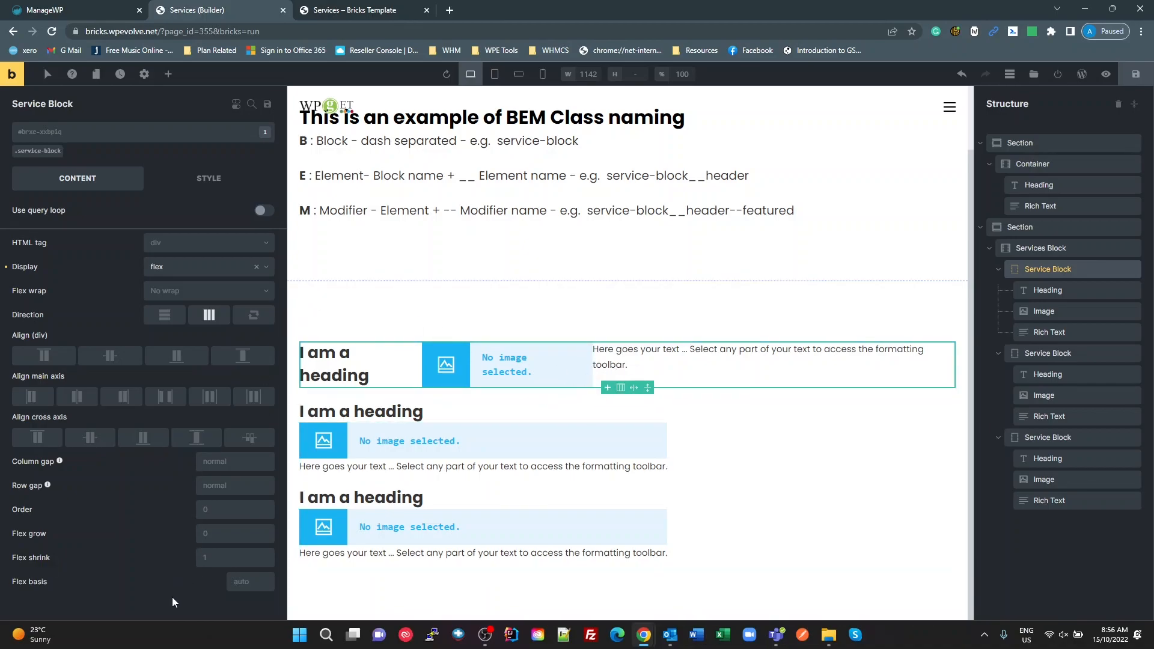
Step: On the service-block class, set the direction to vertical (column) and the cross-axis alignment to centre
{"action": "left_click", "coordinate": [36, 152]}
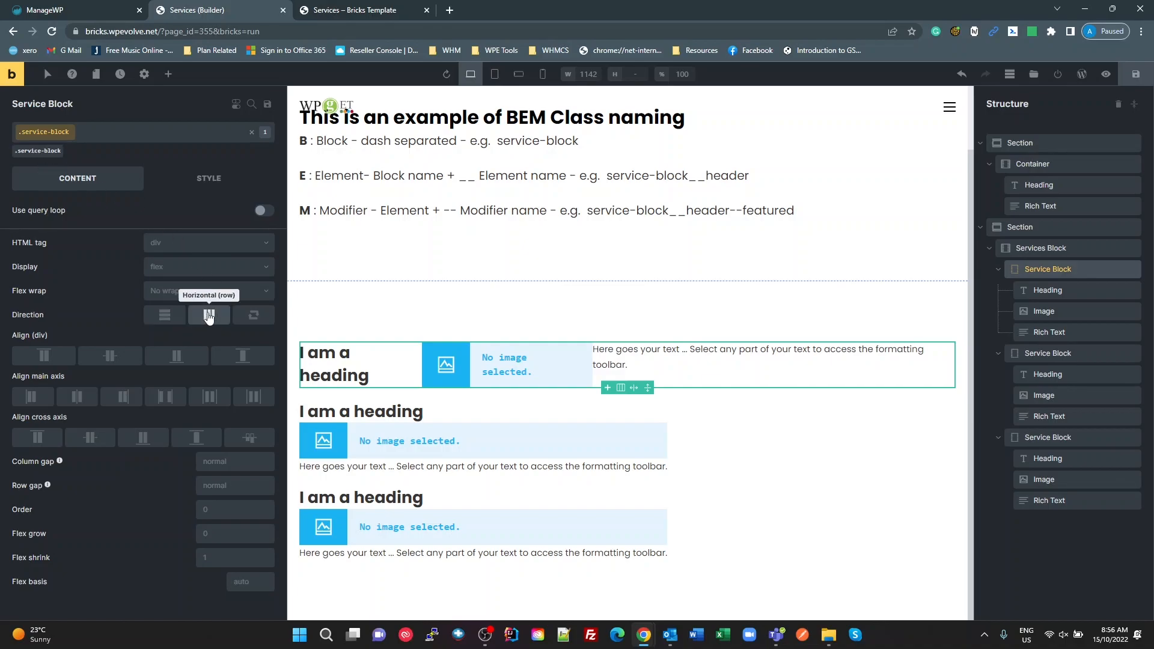
{"action": "left_click", "coordinate": [166, 317]}
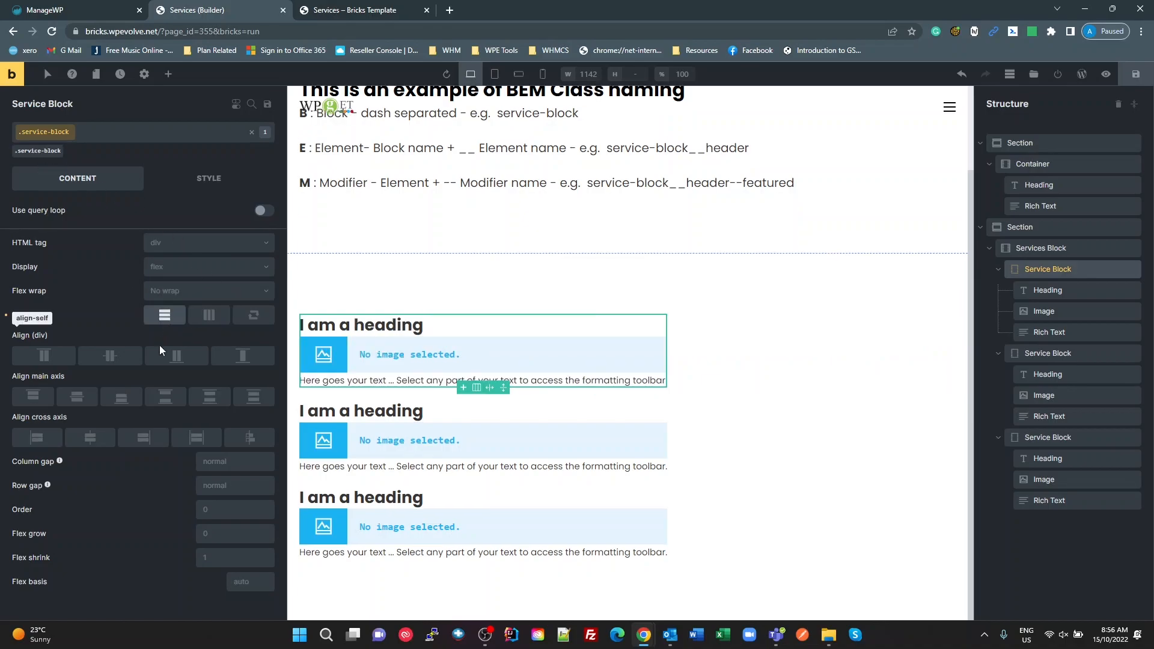
{"action": "left_click", "coordinate": [90, 439]}
Step: Set the service-block class's flex grow to 1, flex shrink to 1 and flex basis to 20%
{"action": "left_click", "coordinate": [228, 529]}
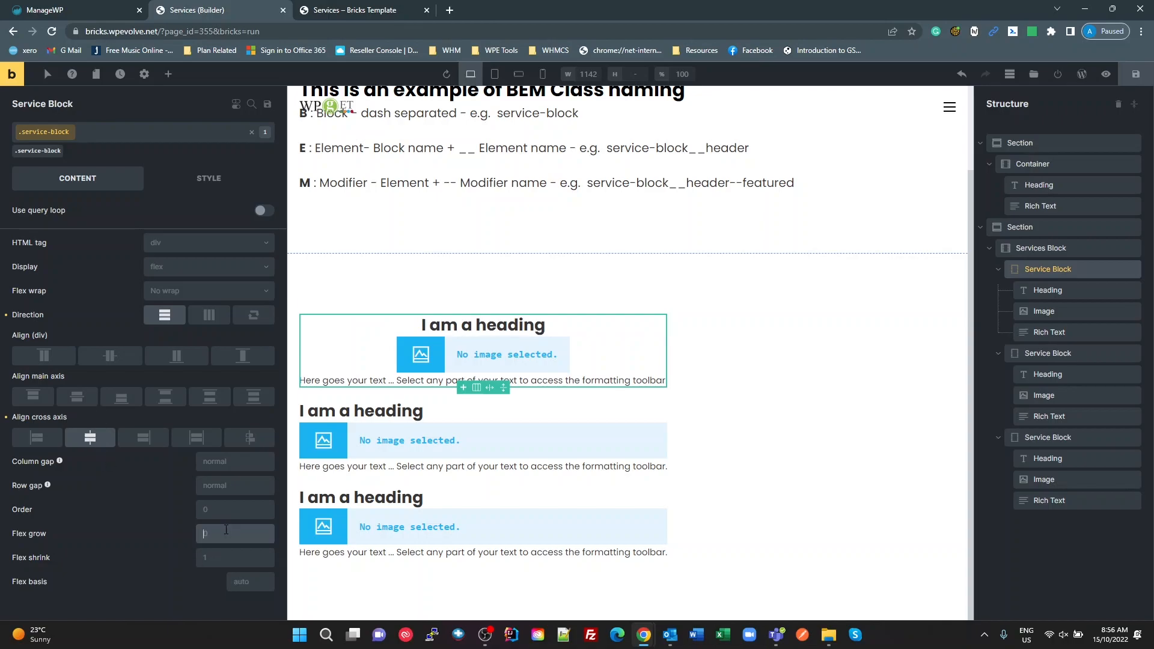
{"action": "type", "text": "1"}
{"action": "left_click", "coordinate": [227, 561]}
{"action": "type", "text": "1"}
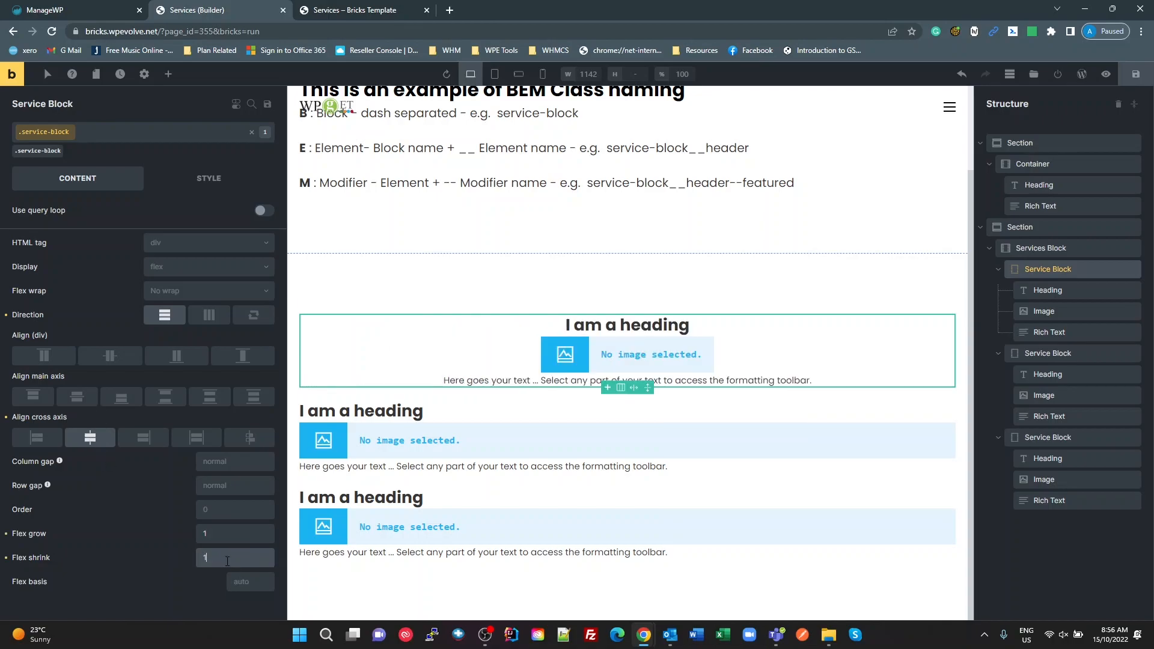
{"action": "key", "text": "Tab"}
{"action": "type", "text": "20%"}
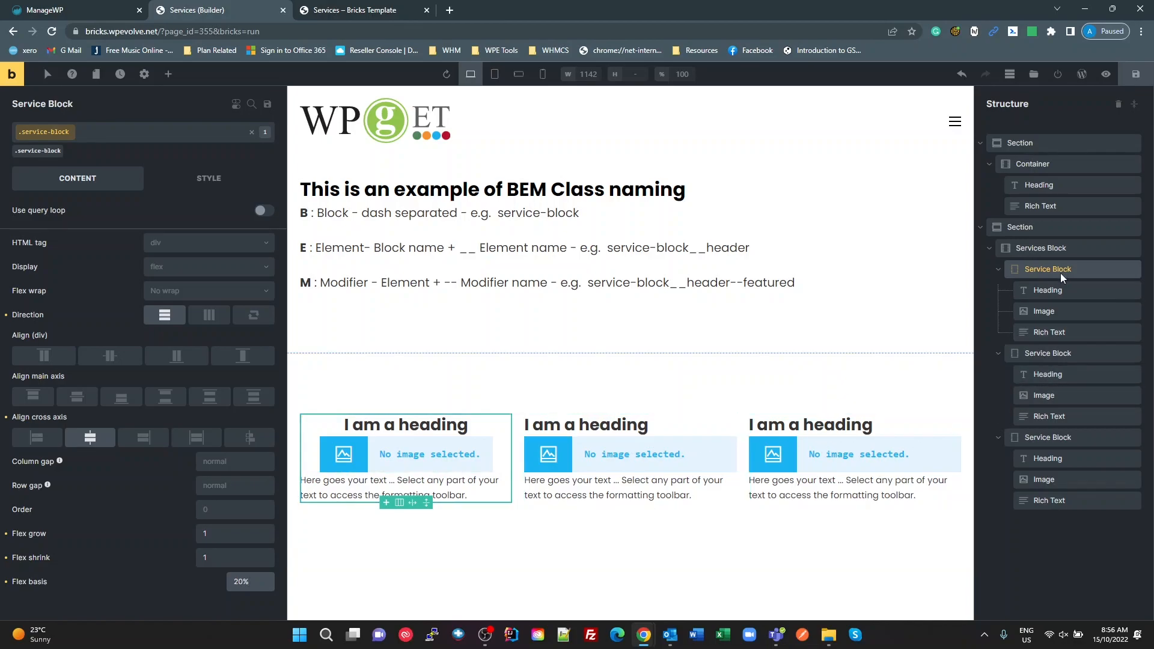
Step: Switch to the WPCodeBox window and copy the responsive spacing variable name --sp-r-s from the Utilities CSS snippet
{"action": "left_click", "coordinate": [1033, 249]}
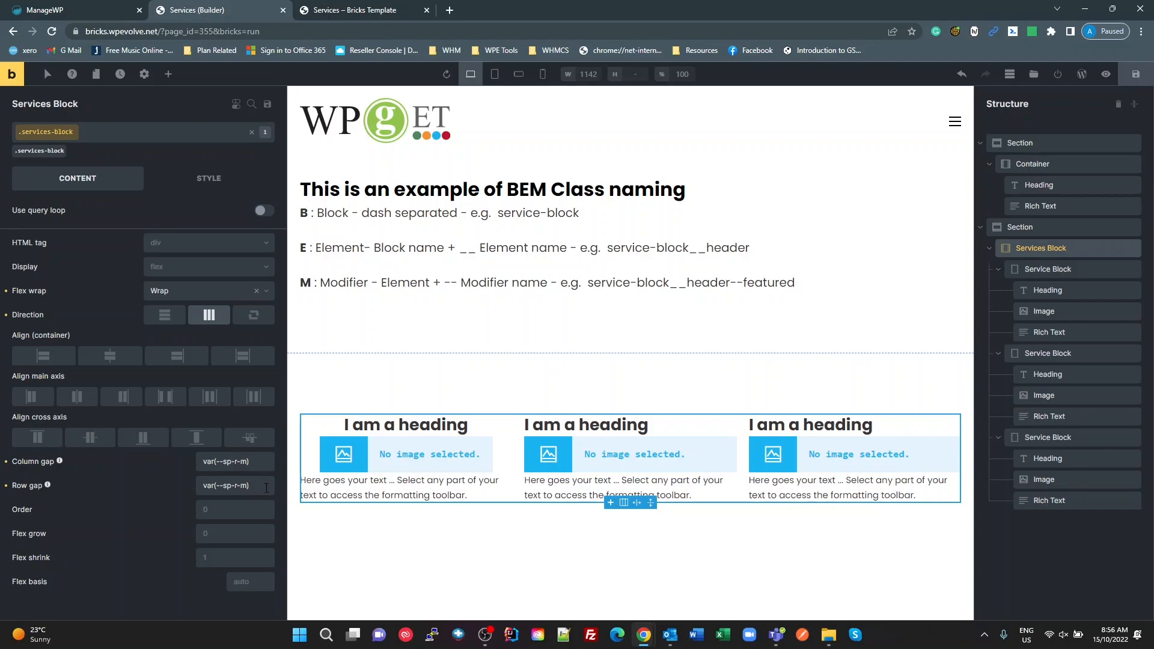
{"action": "left_click", "coordinate": [1035, 272]}
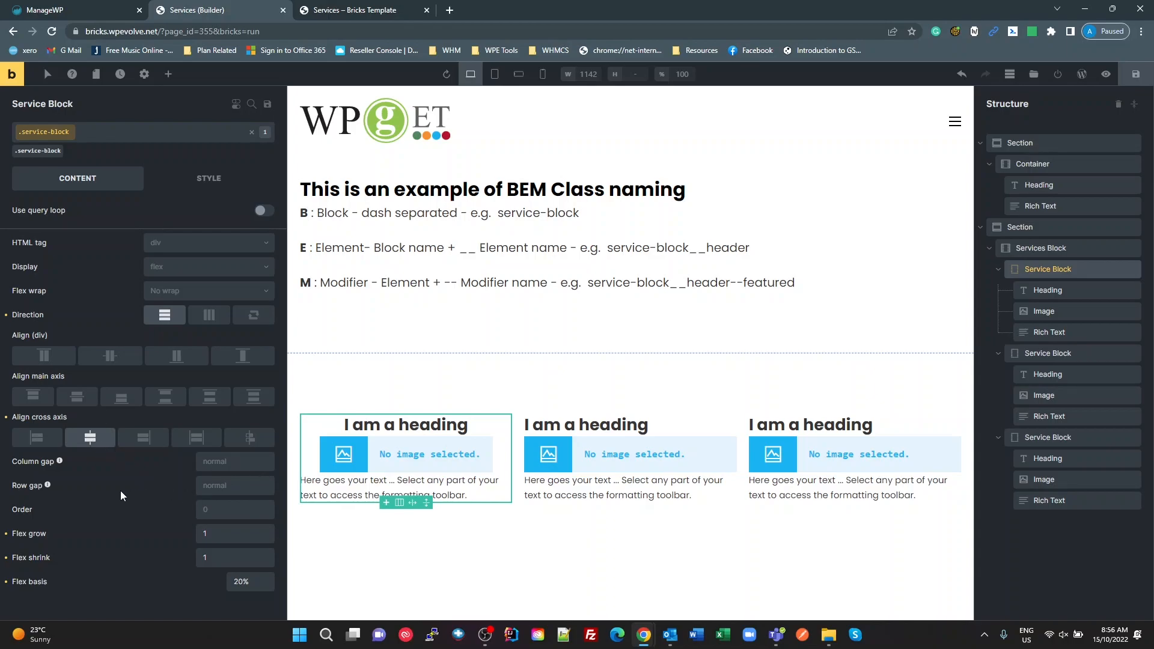
{"action": "left_click", "coordinate": [223, 480]}
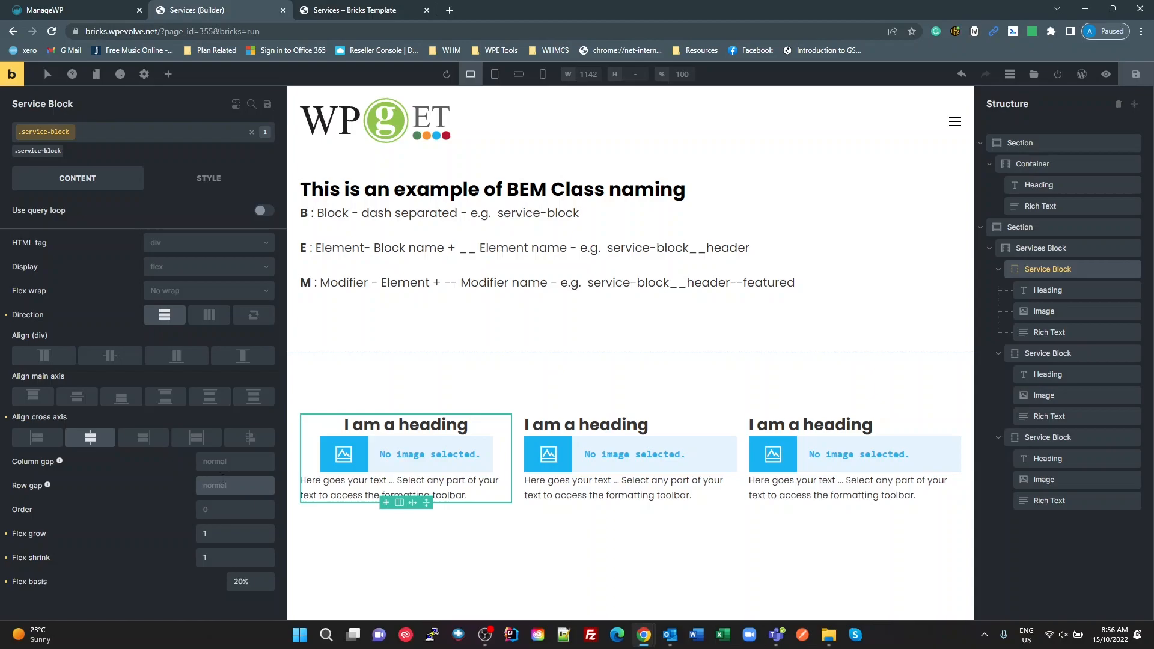
{"action": "key", "text": "super+Tab"}
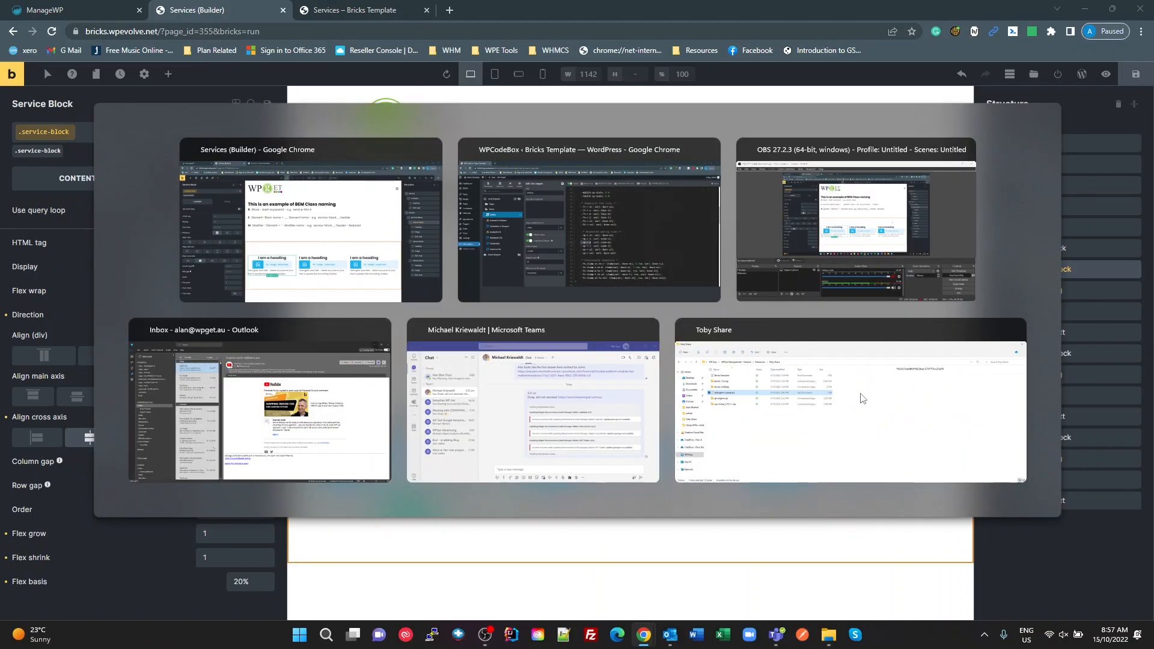
{"action": "key", "text": "alt+Tab"}
{"action": "left_click_drag", "start_coordinate": [585, 342], "coordinate": [538, 343]}
{"action": "key", "text": "ctrl+c"}
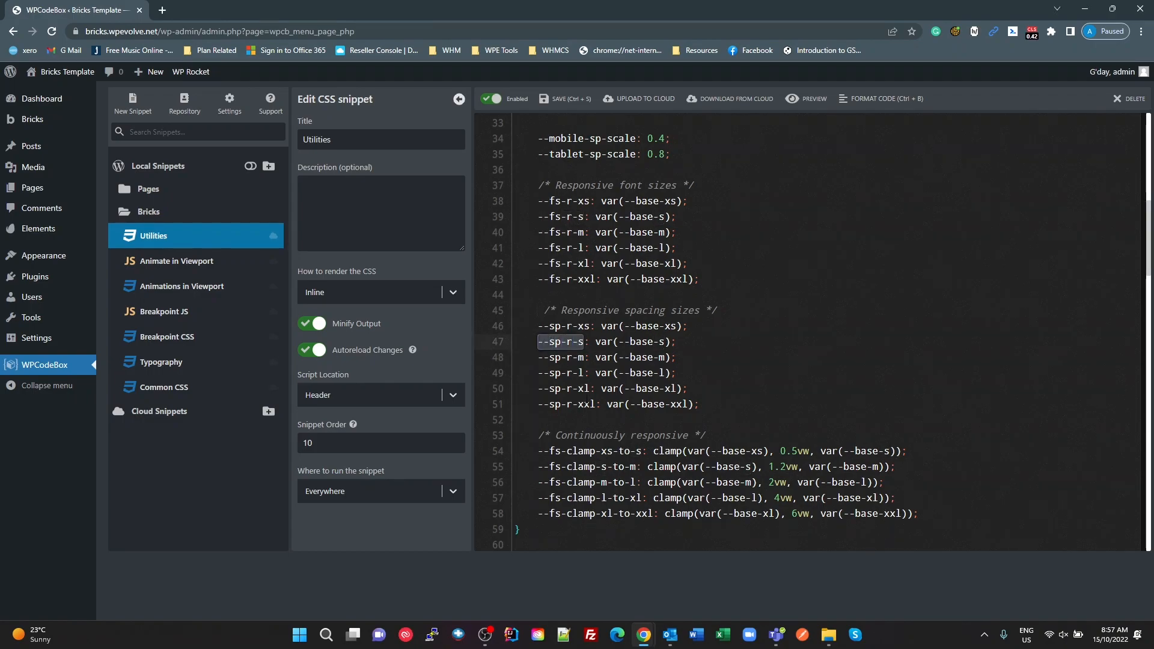
Step: Return to the Bricks builder, try var(--sp-r-s) and var(--sp-r-m) as the service-block class's row gap, and set it to var(--sp-r-l)
{"action": "key", "text": "alt+Tab"}
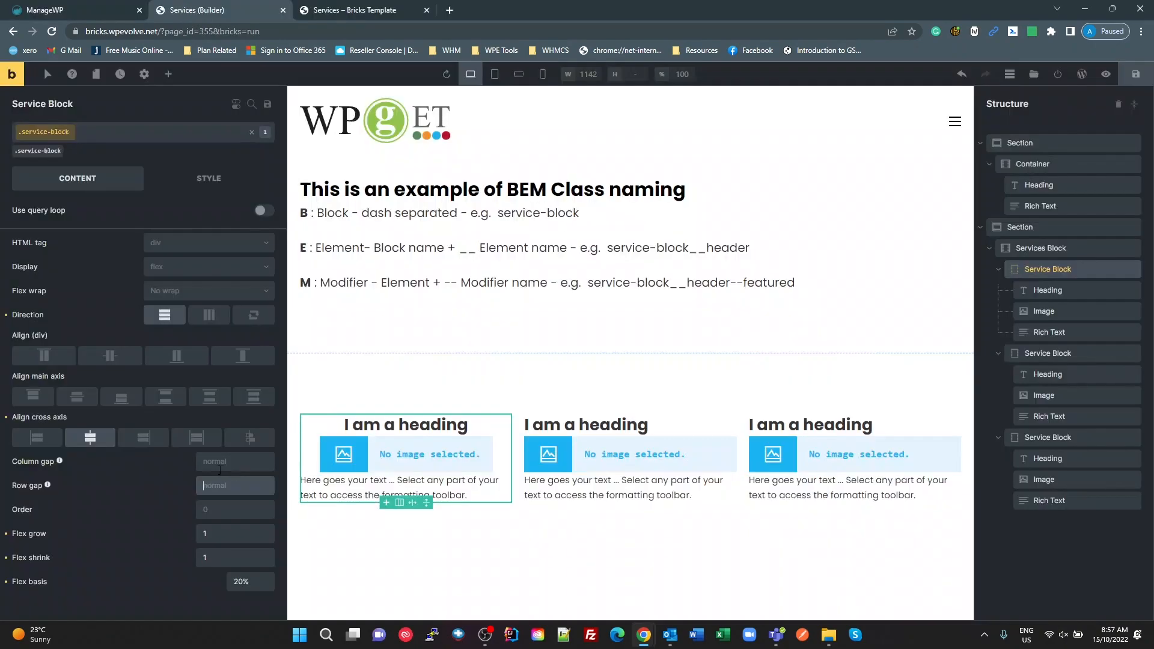
{"action": "type", "text": "var()"}
{"action": "key", "text": "ctrl+v"}
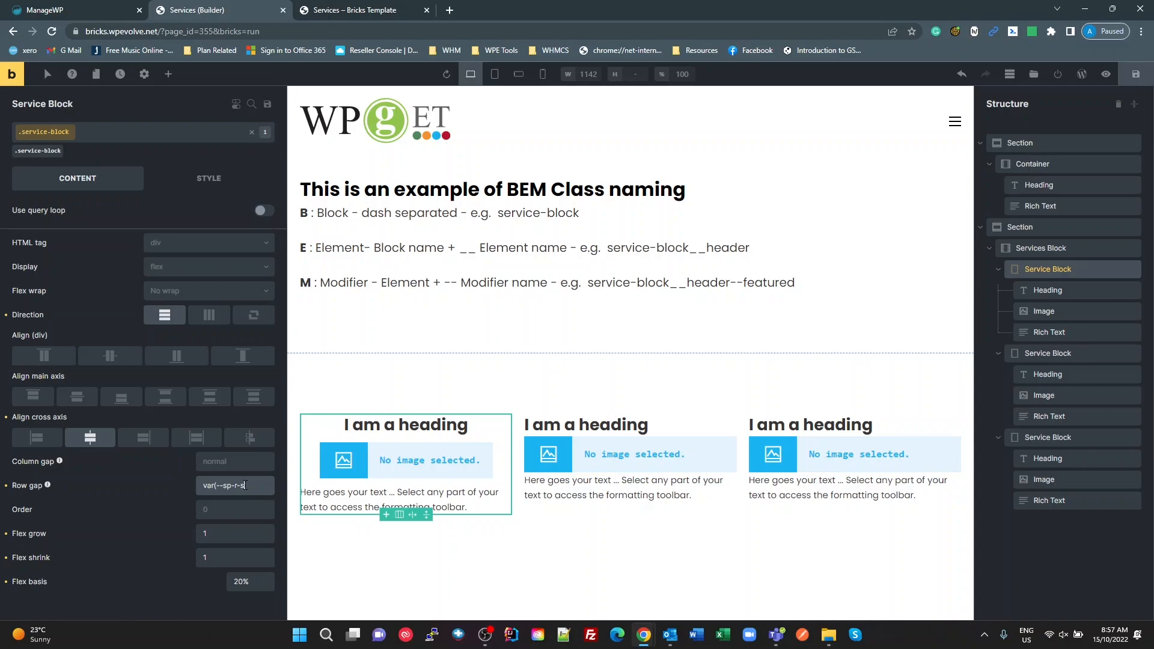
{"action": "key", "text": "BackSpace"}
{"action": "type", "text": "m"}
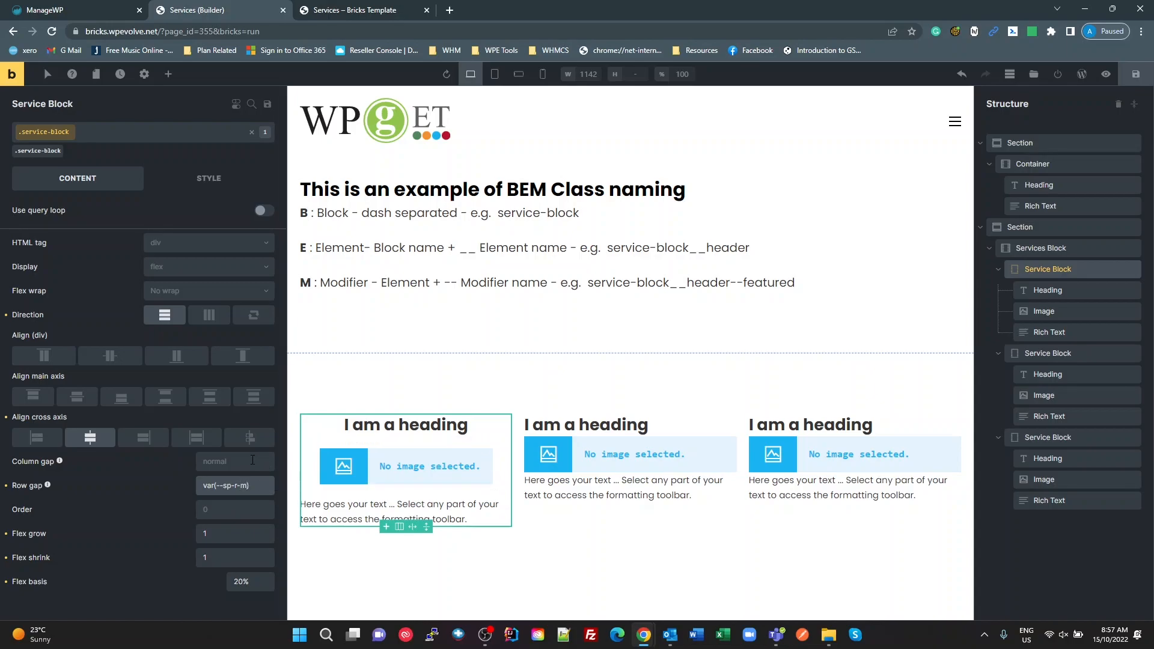
{"action": "key", "text": "BackSpace"}
{"action": "type", "text": "l"}
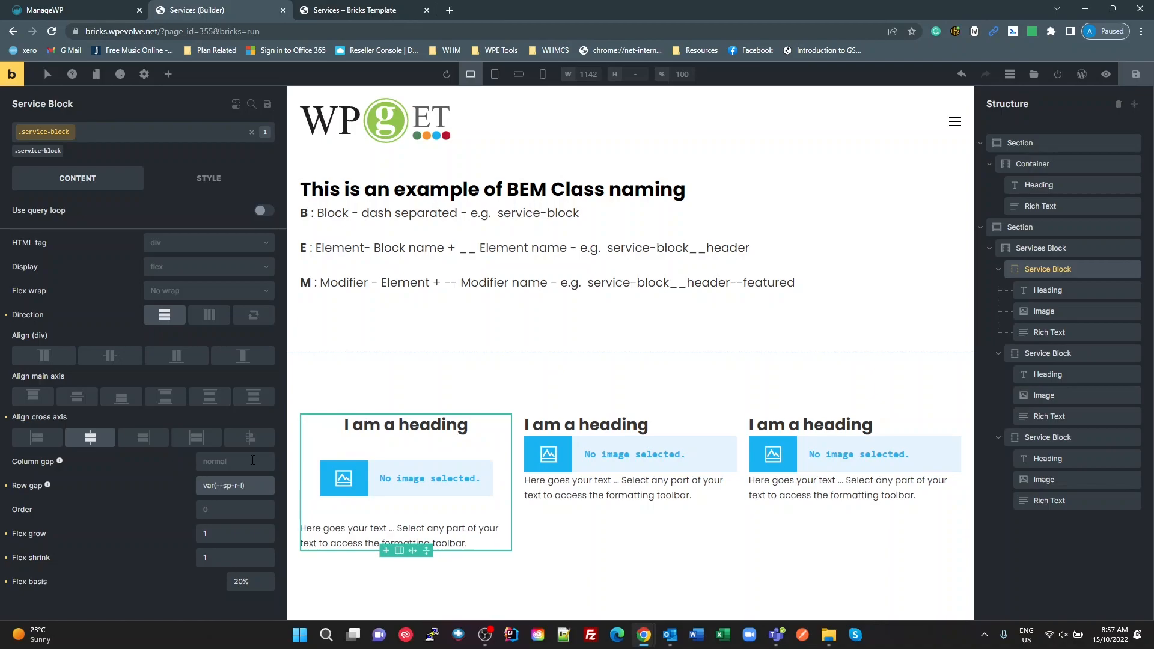
{"action": "key", "text": "BackSpace"}
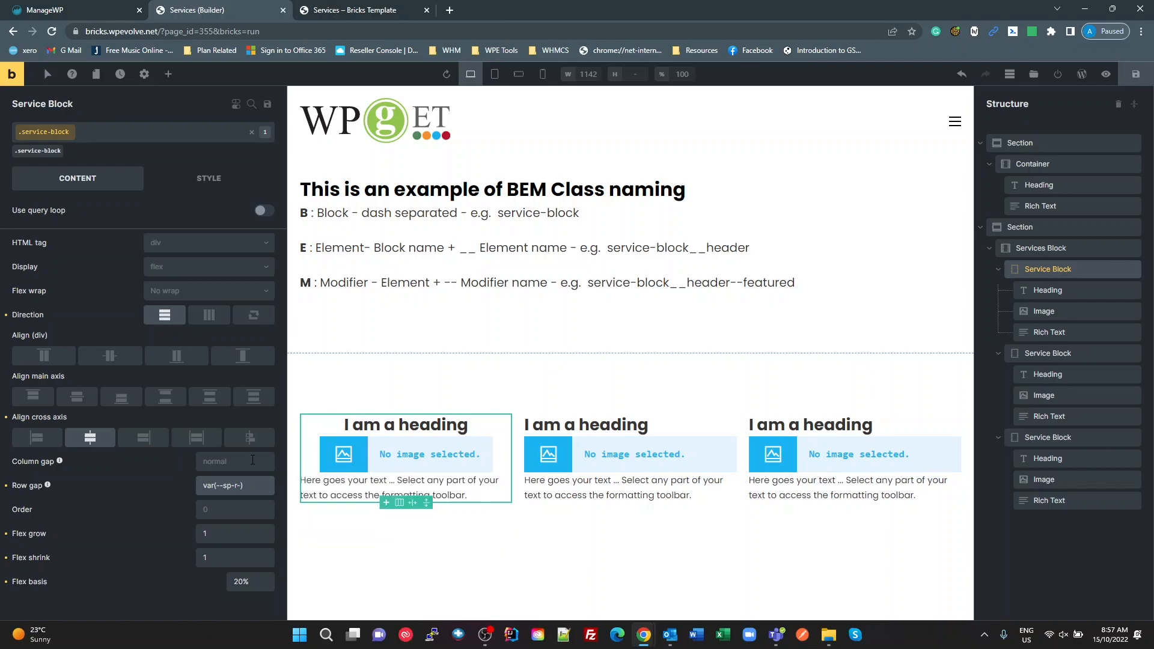
{"action": "type", "text": "l"}
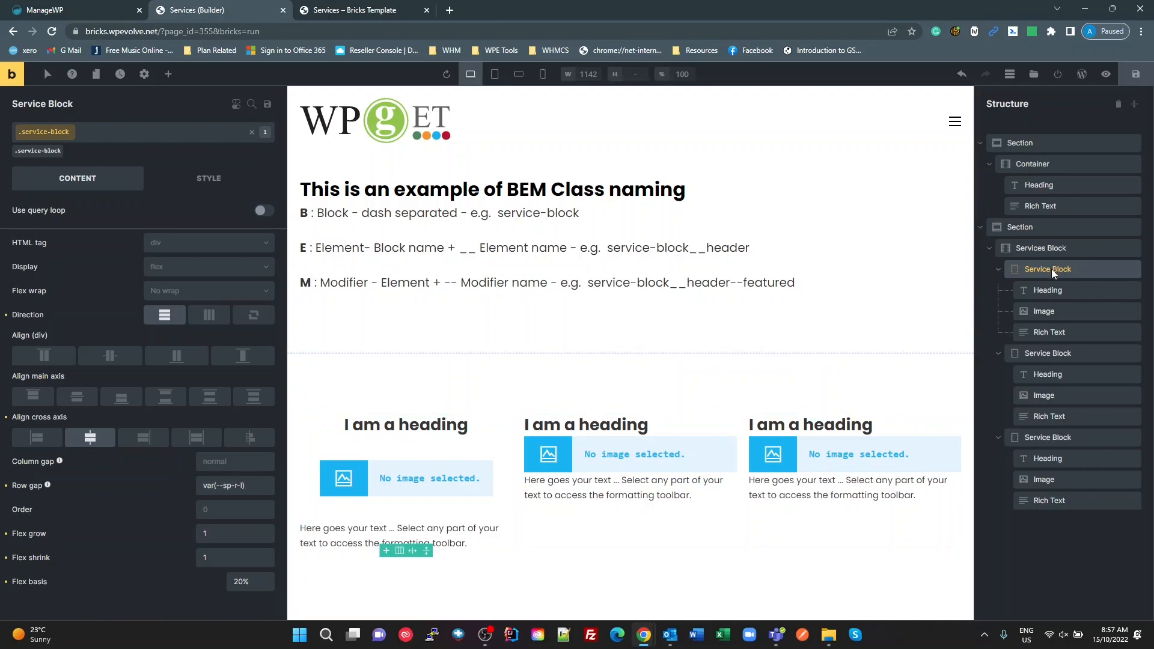
Step: Open the service-block class's layout style settings, copy --sp-r-m from the Utilities snippet in the WPCodeBox window, and return to the Bricks builder
{"action": "left_click", "coordinate": [209, 179]}
{"action": "left_click", "coordinate": [95, 219]}
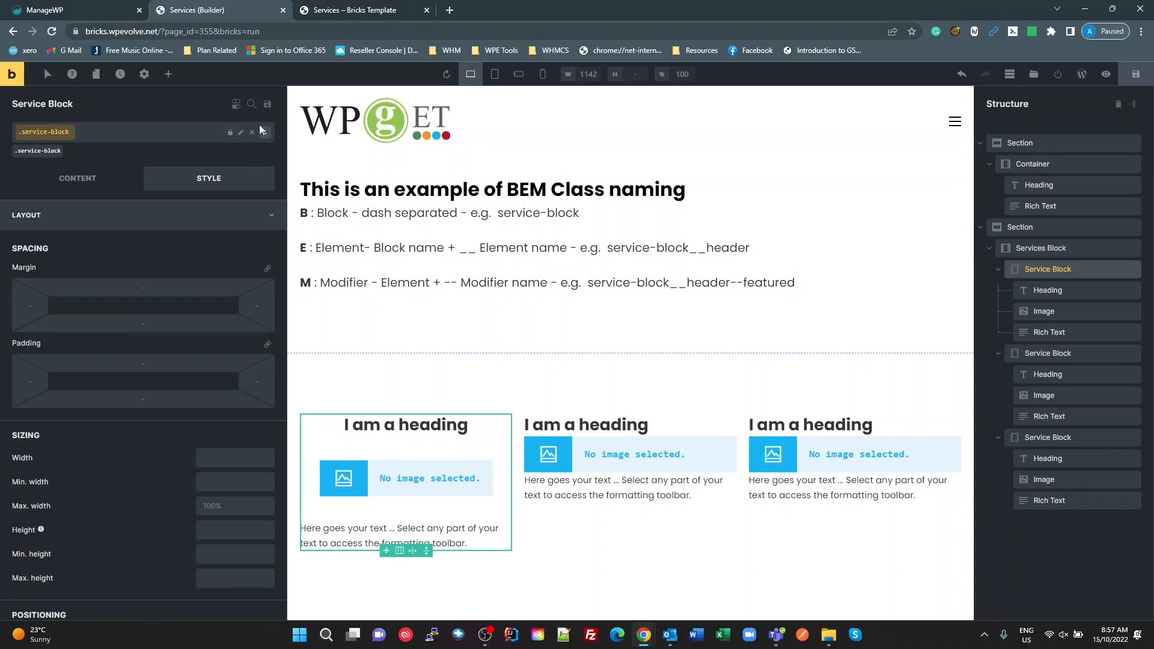
{"action": "left_click", "coordinate": [362, 12]}
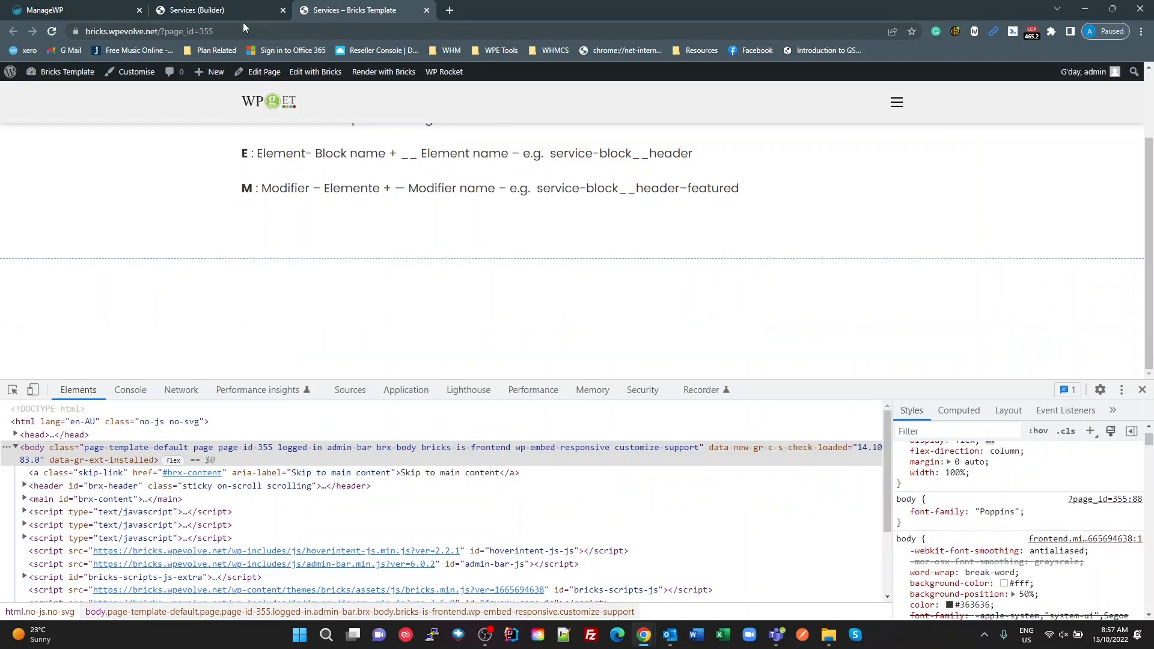
{"action": "left_click", "coordinate": [222, 11]}
{"action": "key", "text": "alt+Tab"}
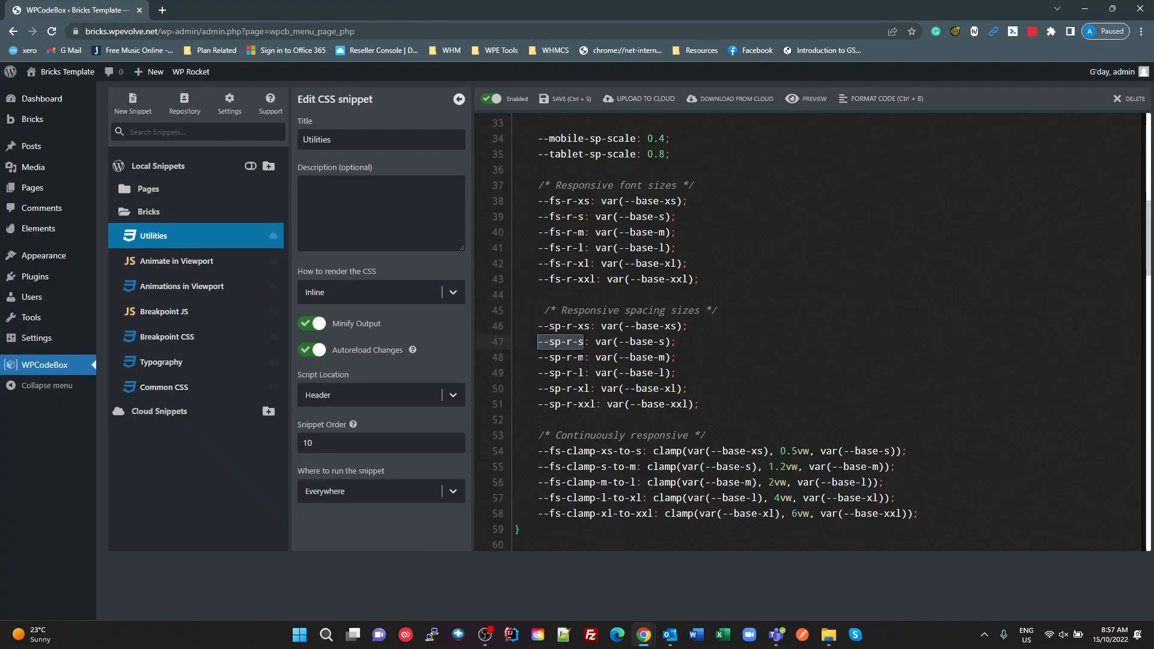
{"action": "left_click_drag", "start_coordinate": [584, 357], "coordinate": [538, 361]}
{"action": "key", "text": "ctrl+c"}
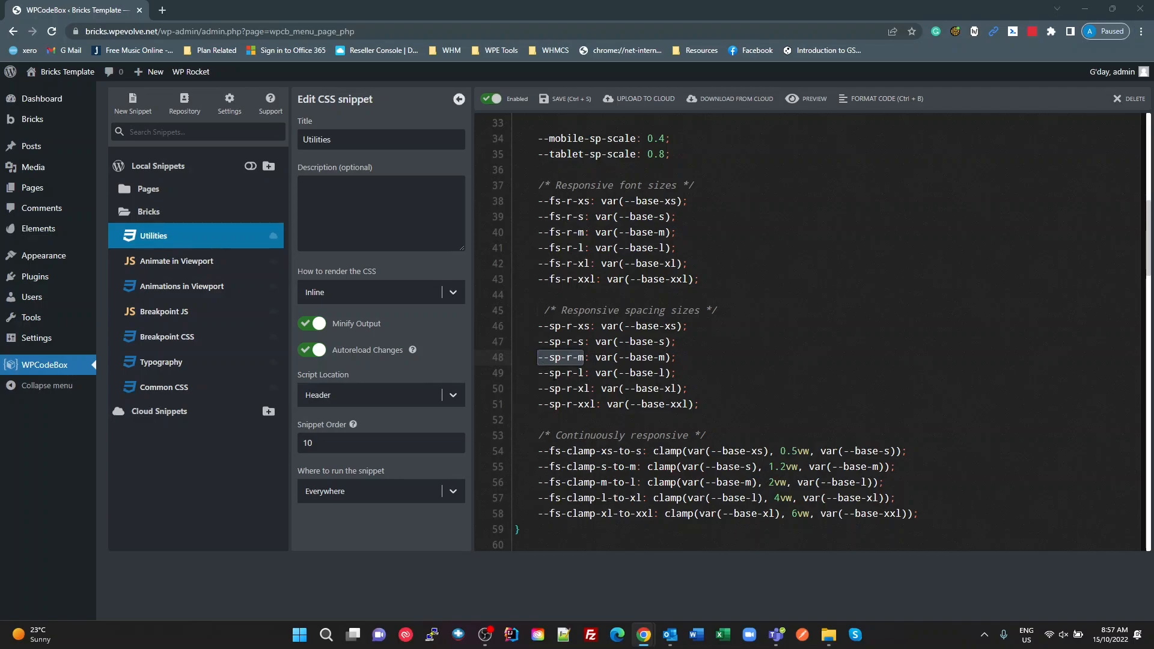
{"action": "key", "text": "alt+Tab"}
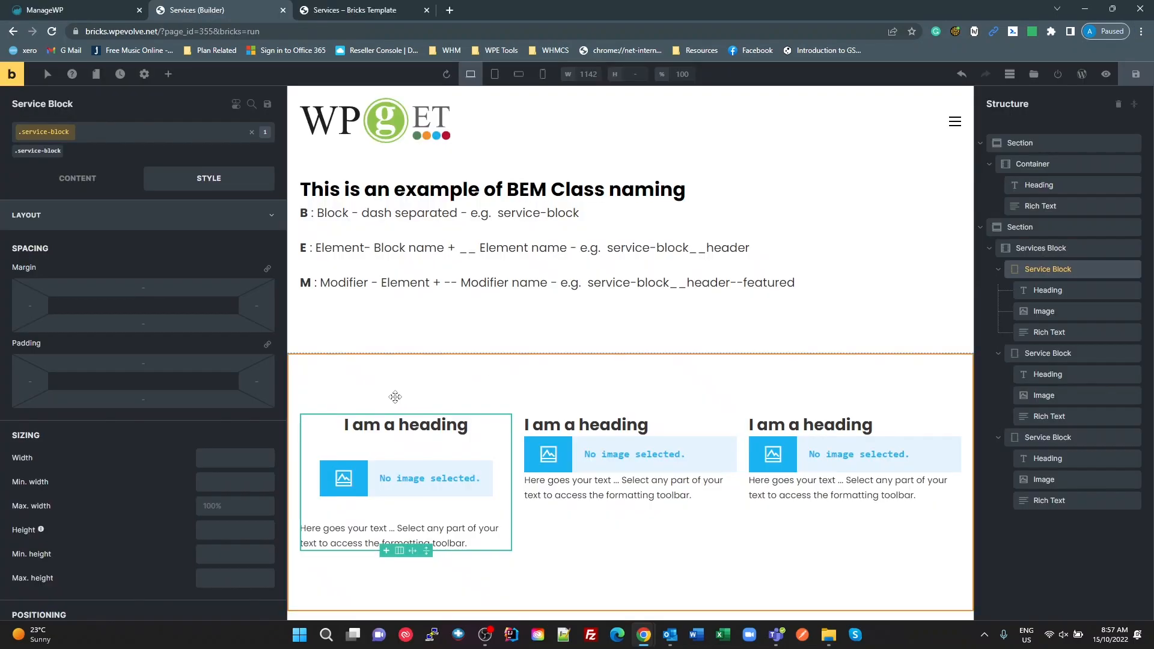
Step: Set the service-block class's padding on all four sides to var(--sp-r-m), using linked values
{"action": "left_click", "coordinate": [269, 347]}
{"action": "left_click", "coordinate": [161, 363]}
{"action": "type", "text": "var"}
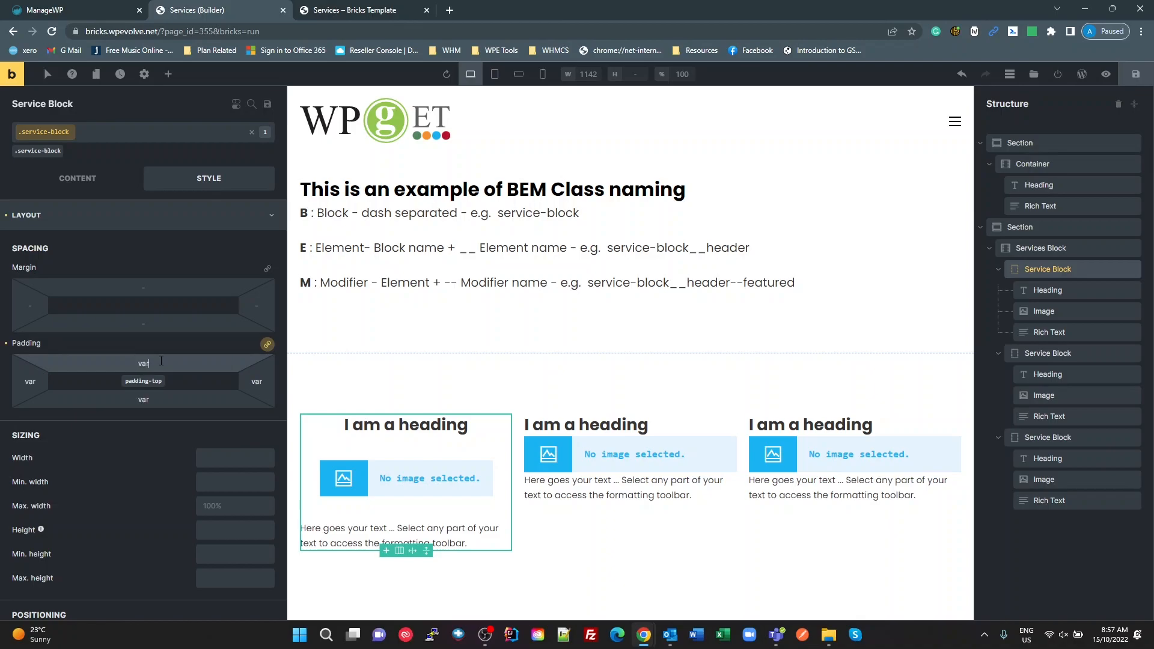
{"action": "type", "text": "()"}
{"action": "key", "text": "ctrl+v"}
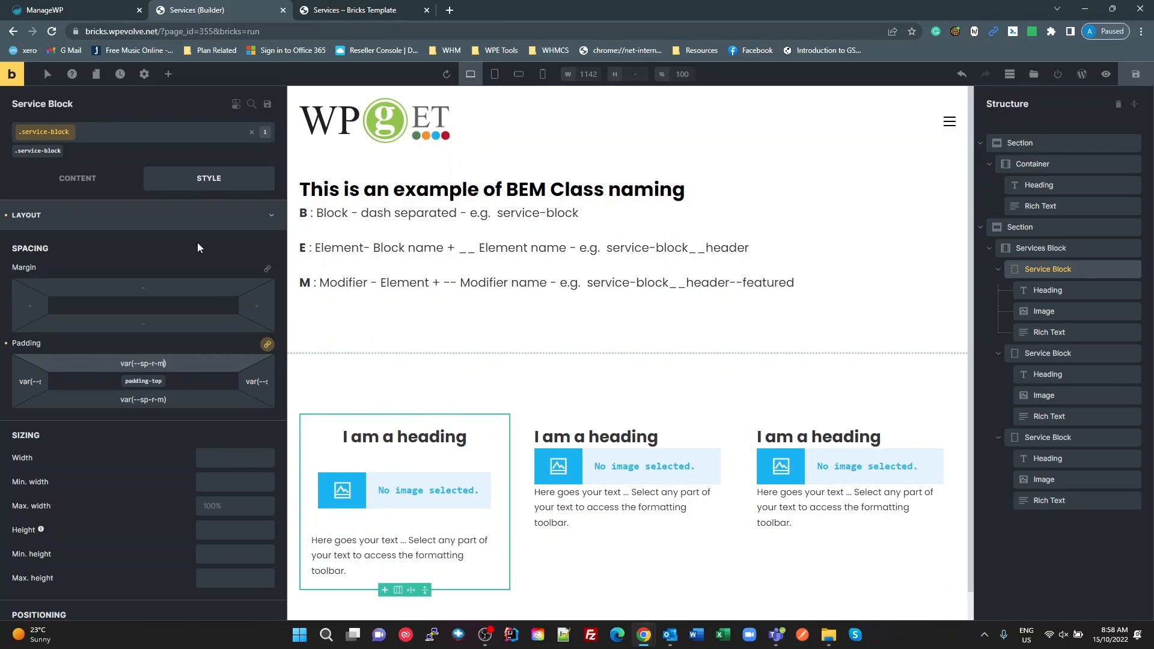
Step: Give the service-block class a 1px solid border on all sides in the palette's blue colour
{"action": "left_click", "coordinate": [192, 215]}
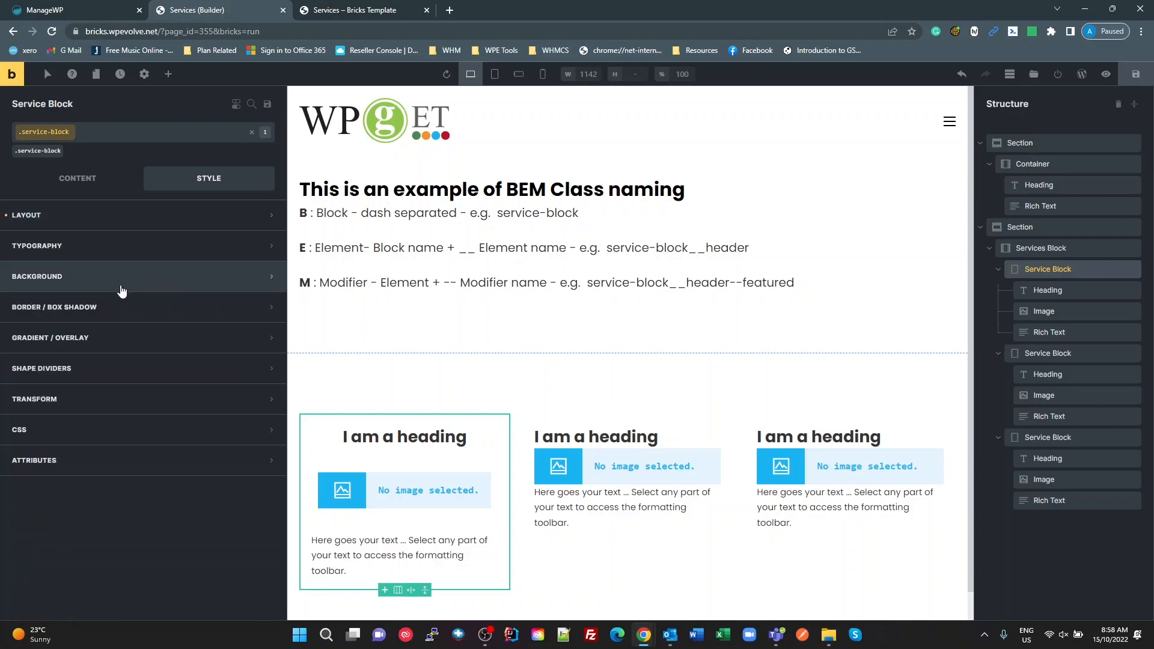
{"action": "left_click", "coordinate": [110, 316]}
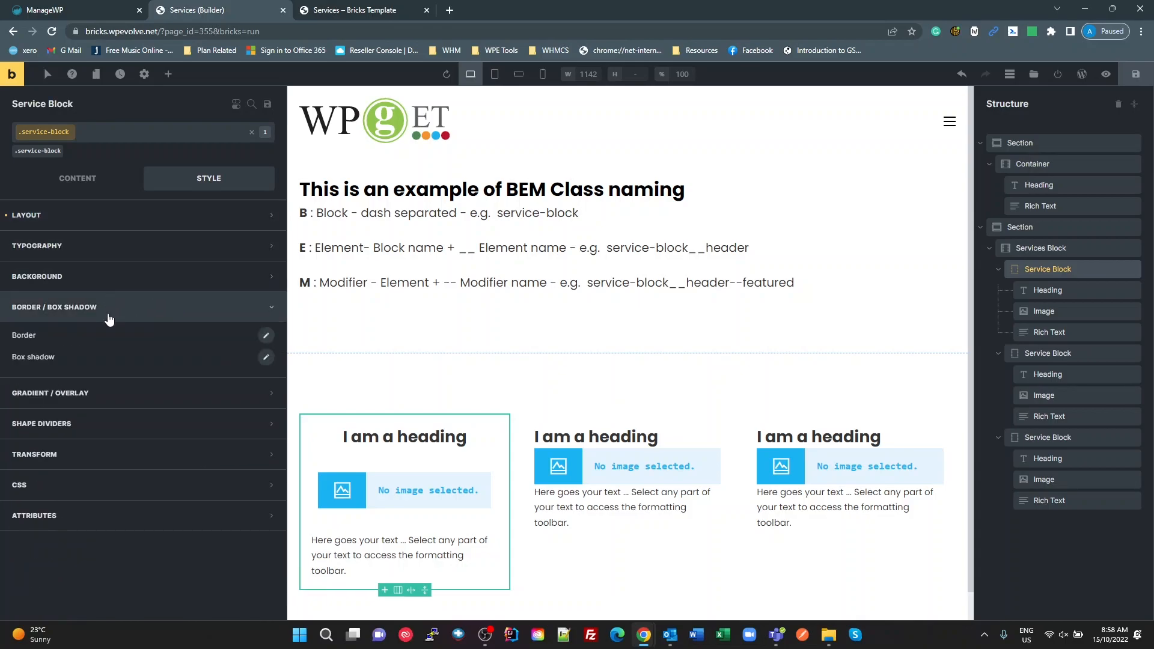
{"action": "left_click", "coordinate": [266, 336]}
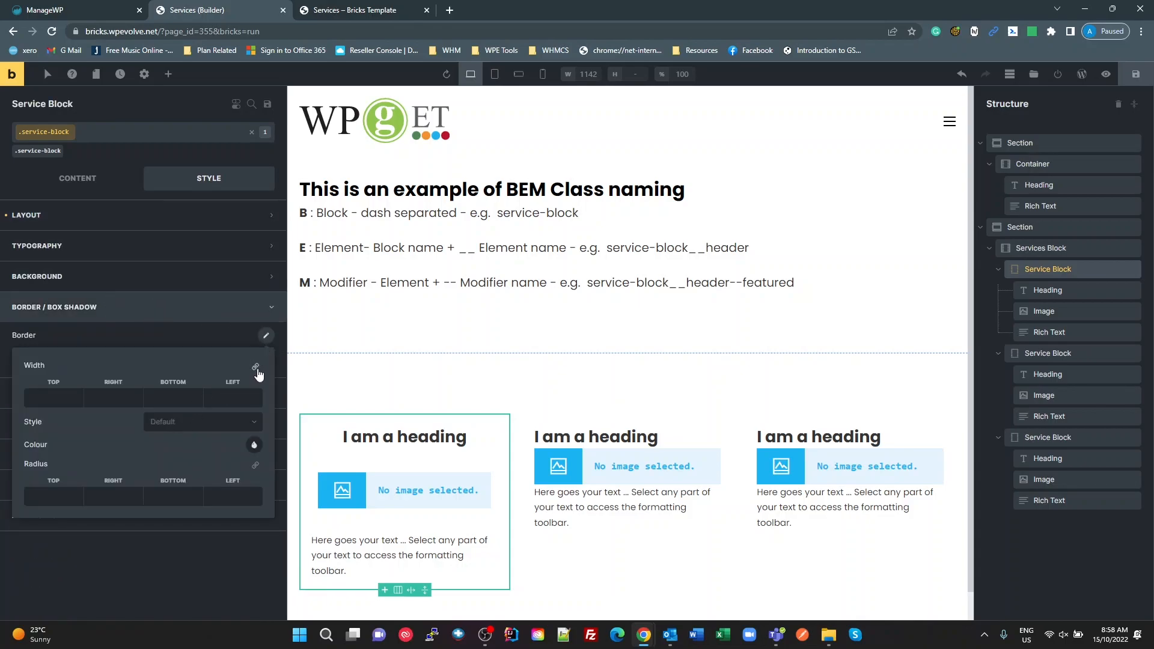
{"action": "left_click", "coordinate": [65, 393]}
{"action": "type", "text": "1px"}
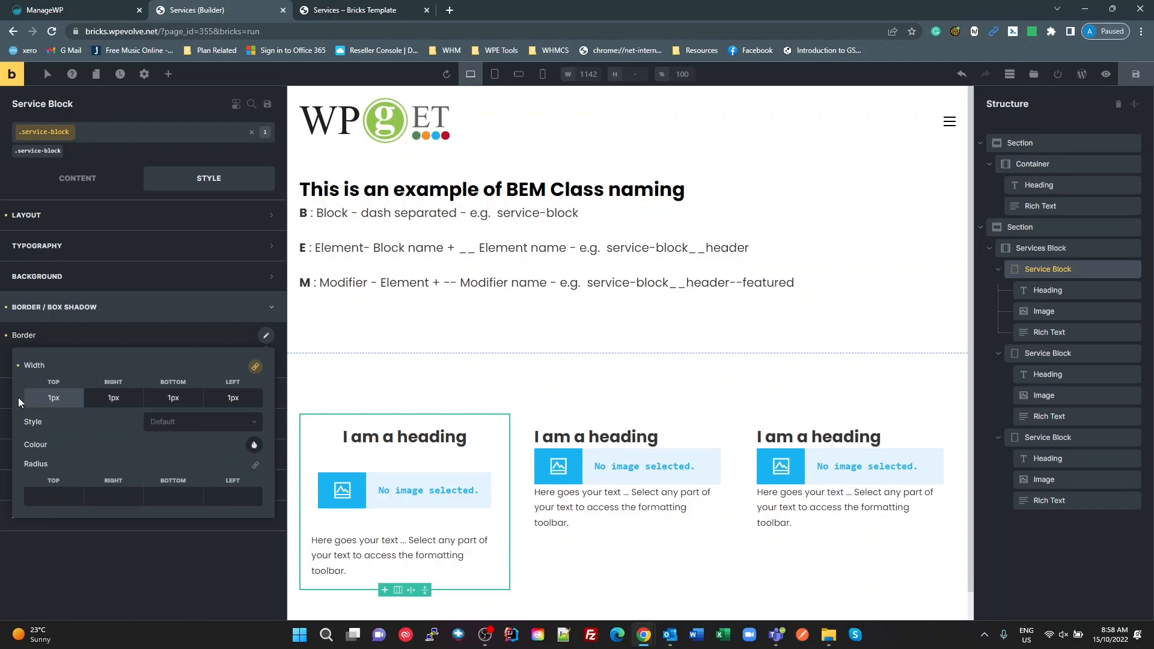
{"action": "left_click", "coordinate": [198, 424]}
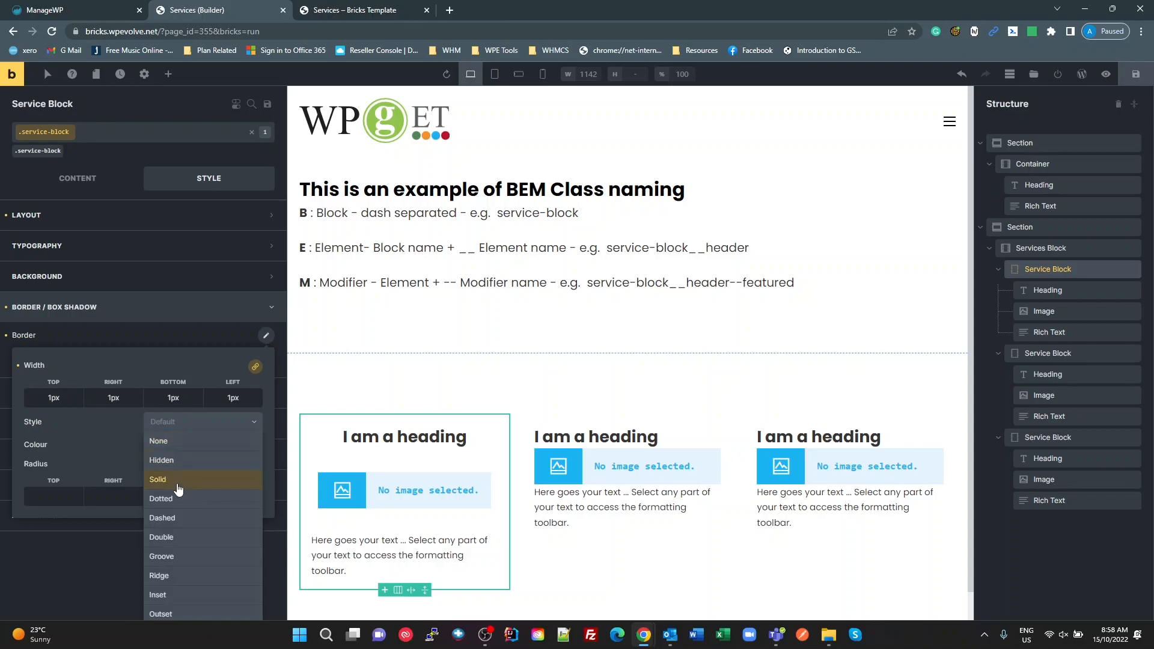
{"action": "left_click", "coordinate": [192, 473]}
{"action": "left_click", "coordinate": [253, 446]}
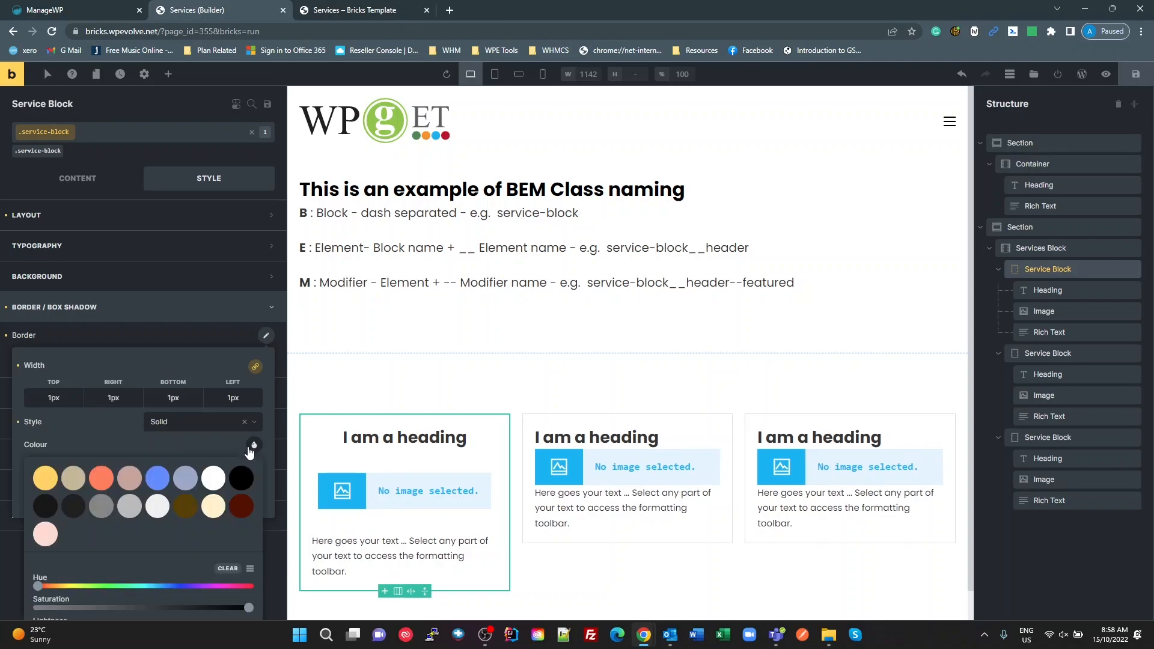
{"action": "left_click", "coordinate": [158, 481]}
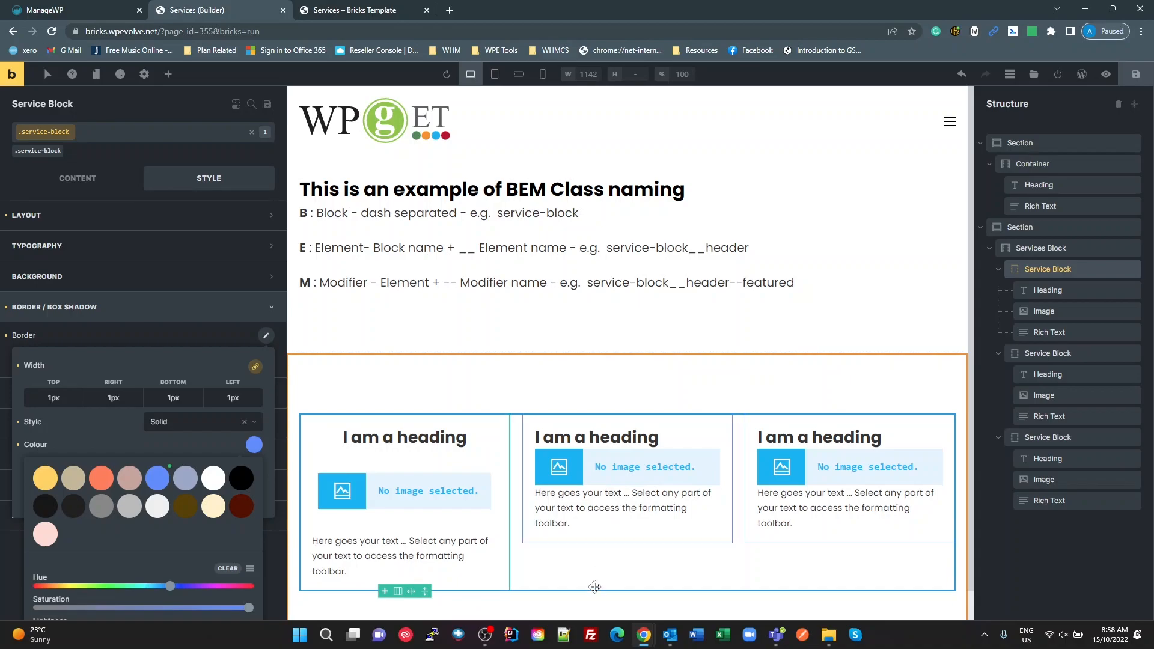
{"action": "left_click", "coordinate": [759, 405]}
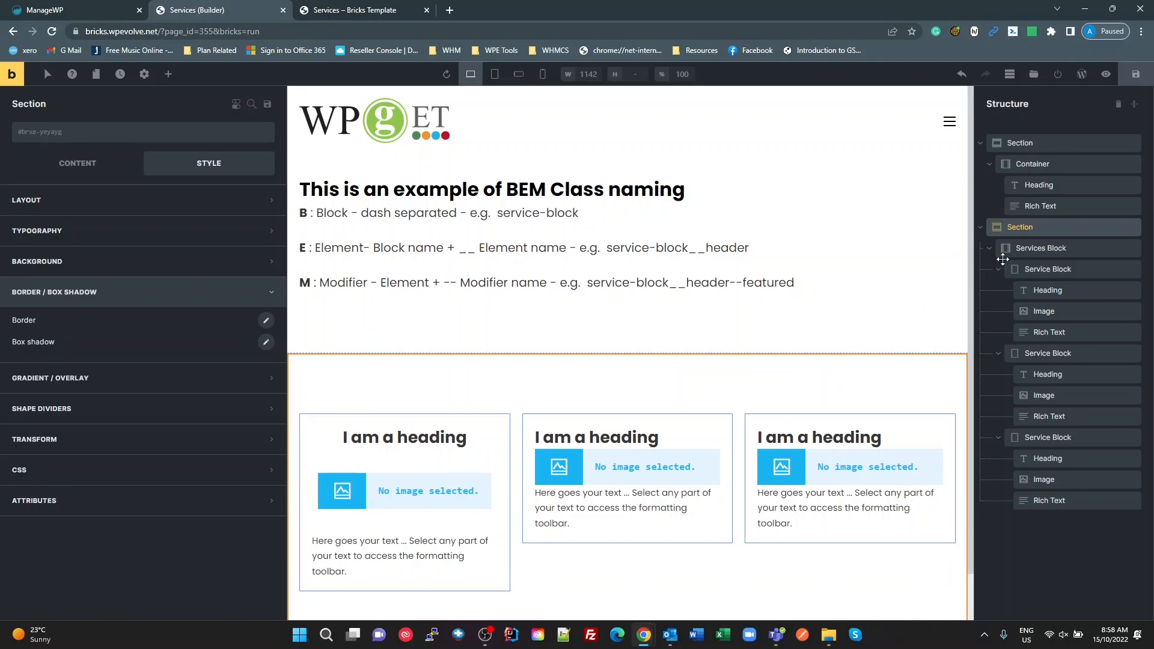
Step: Set the services-block class's cross-axis alignment to stretch on the Services Block container
{"action": "left_click", "coordinate": [1022, 227]}
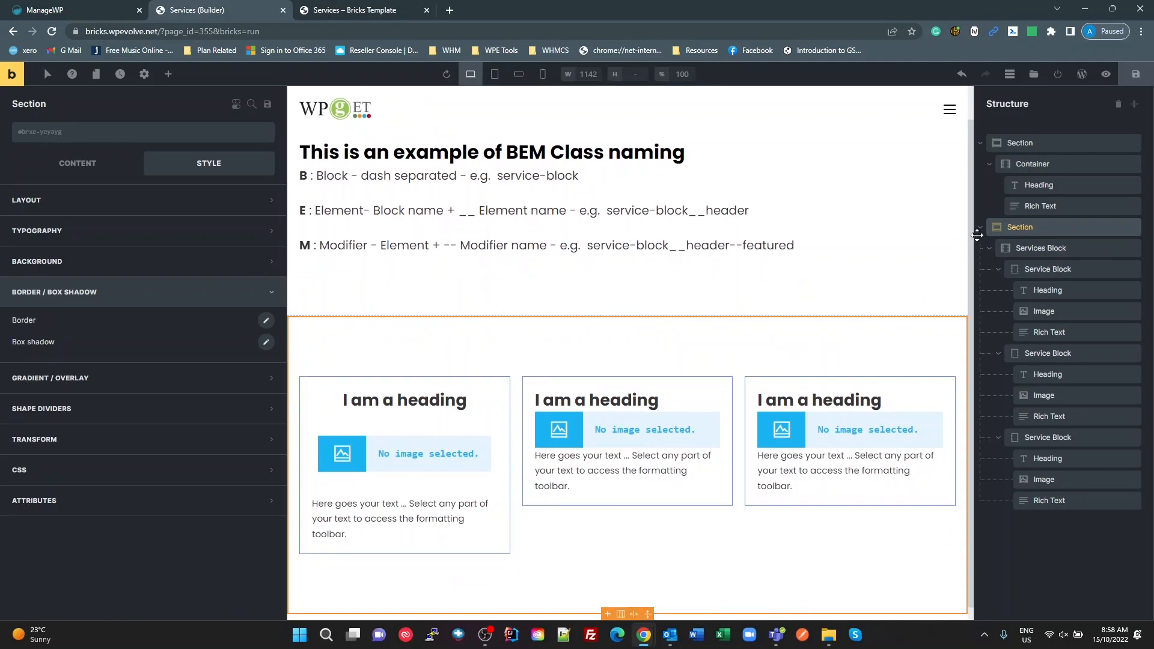
{"action": "left_click", "coordinate": [70, 160]}
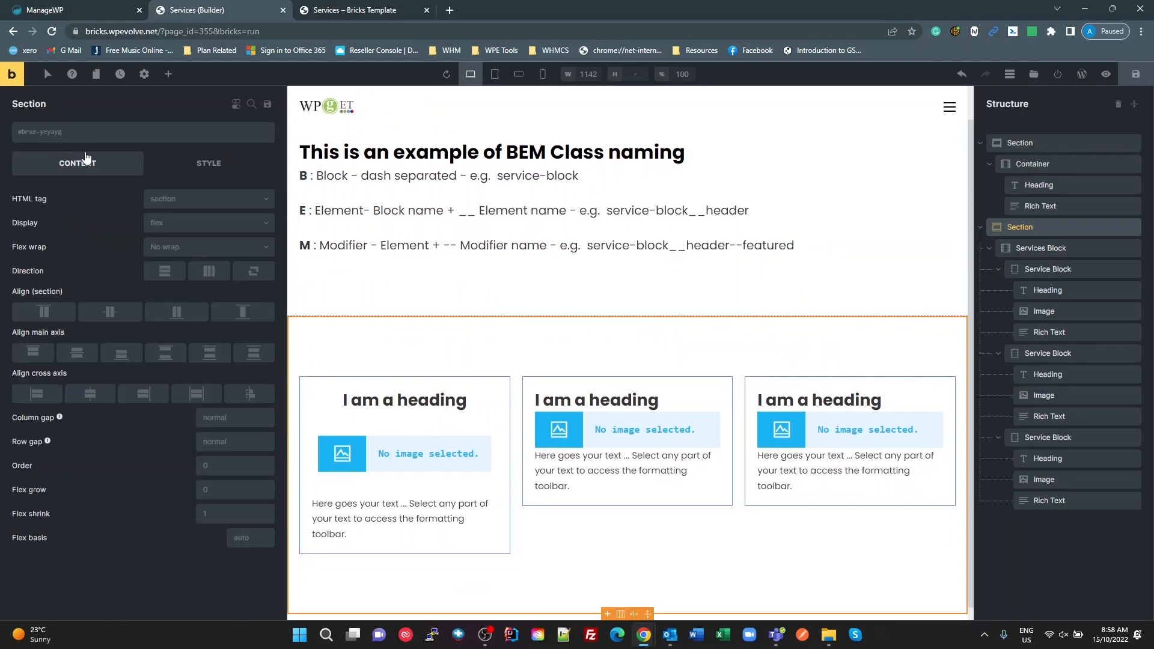
{"action": "left_click", "coordinate": [1035, 250]}
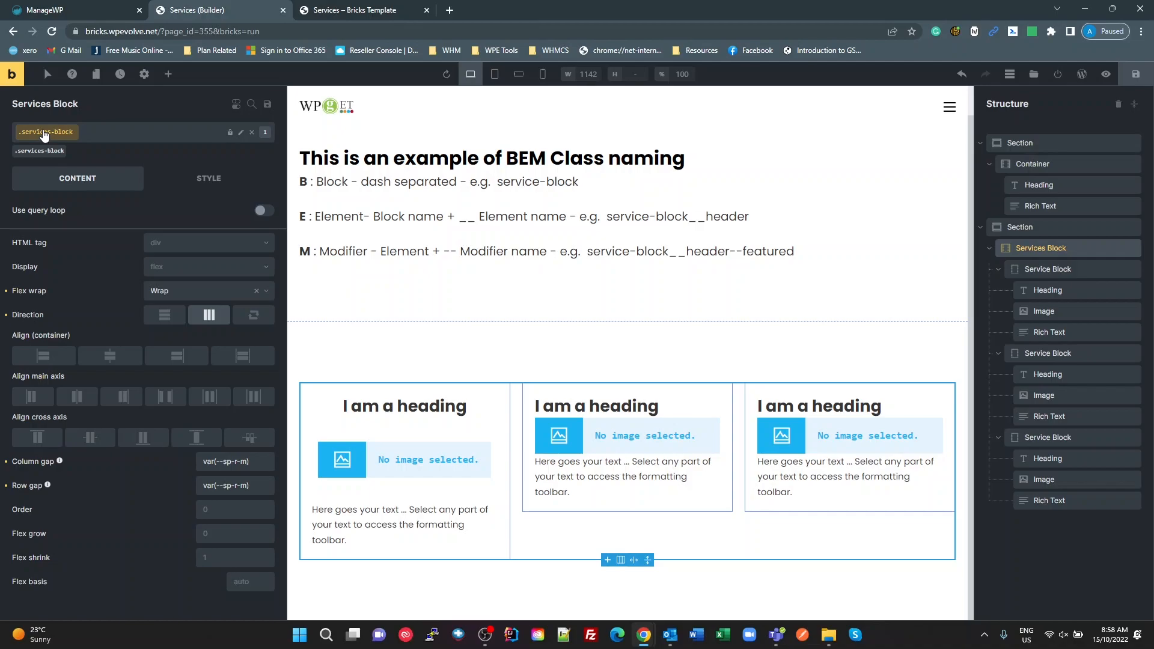
{"action": "left_click", "coordinate": [196, 437]}
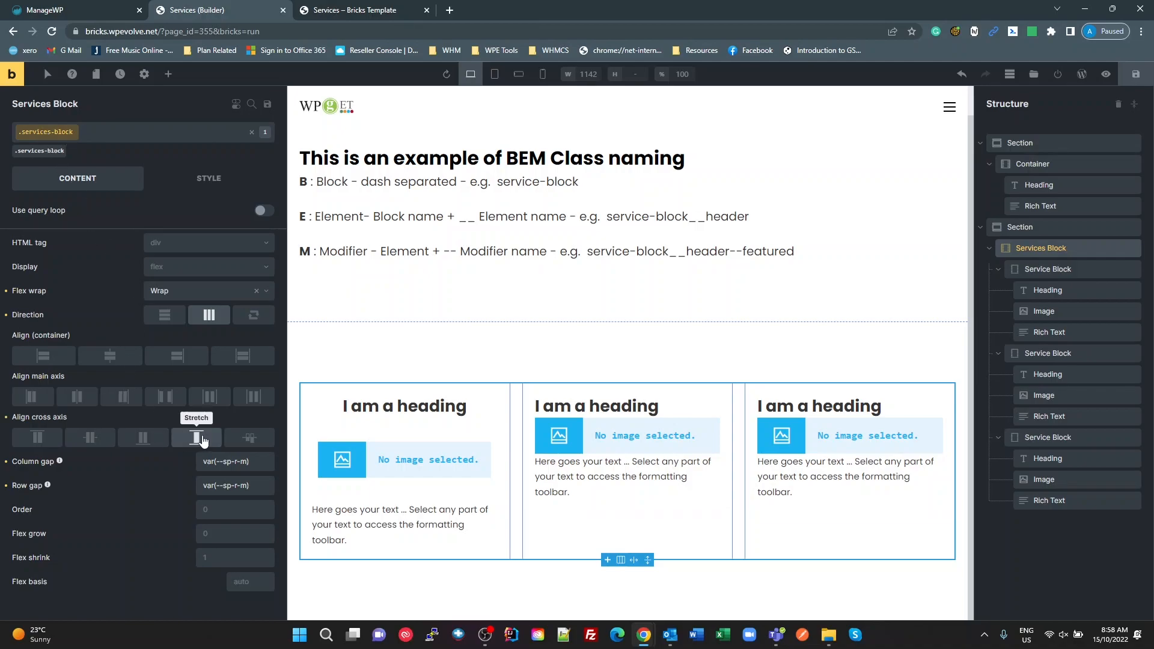
{"action": "left_click", "coordinate": [803, 363]}
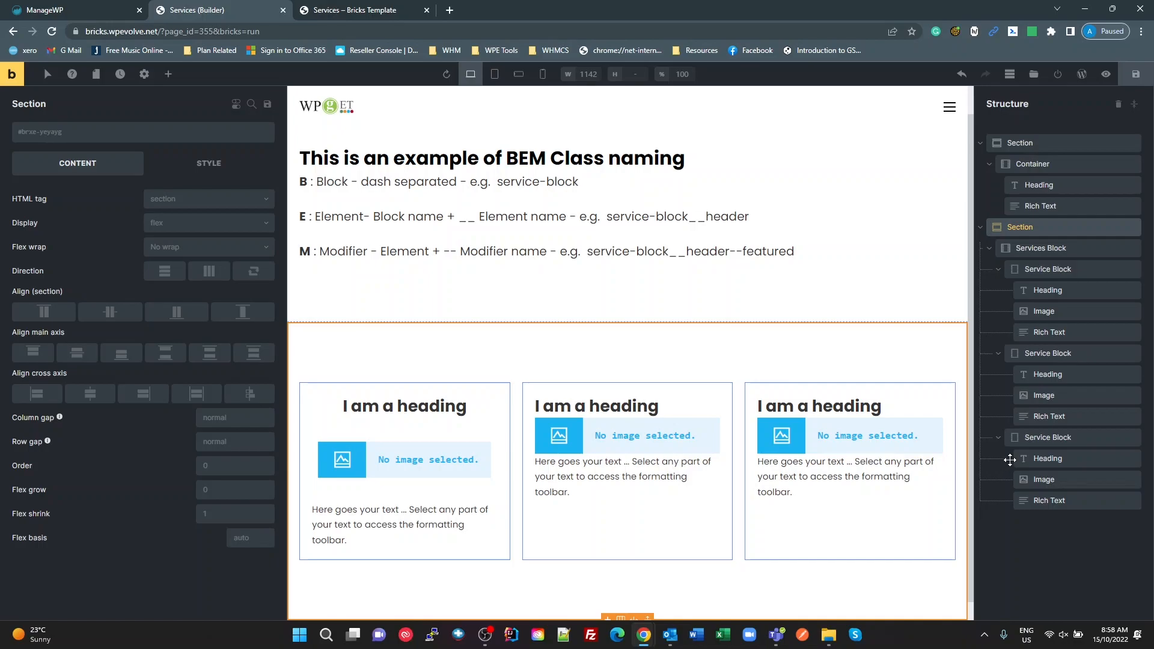
Step: Set the service-block__heading class's font size to var(--fs-clamp-m-to-l), copying the variable name from the Utilities snippet in the WPCodeBox window
{"action": "left_click", "coordinate": [1033, 251]}
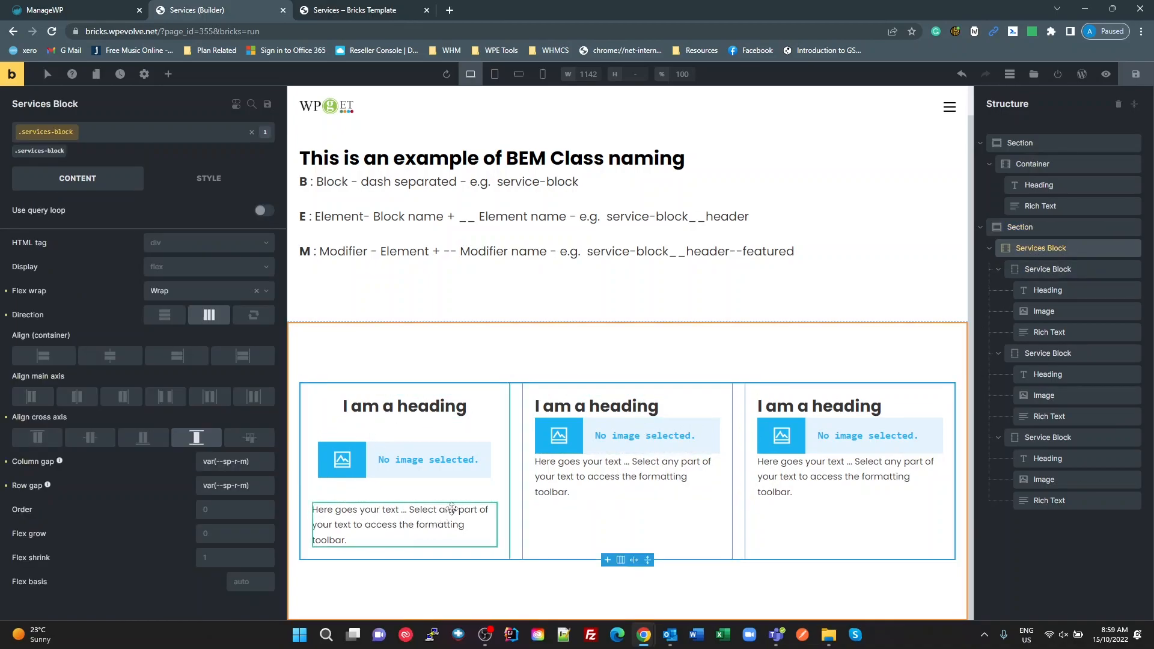
{"action": "left_click", "coordinate": [433, 414]}
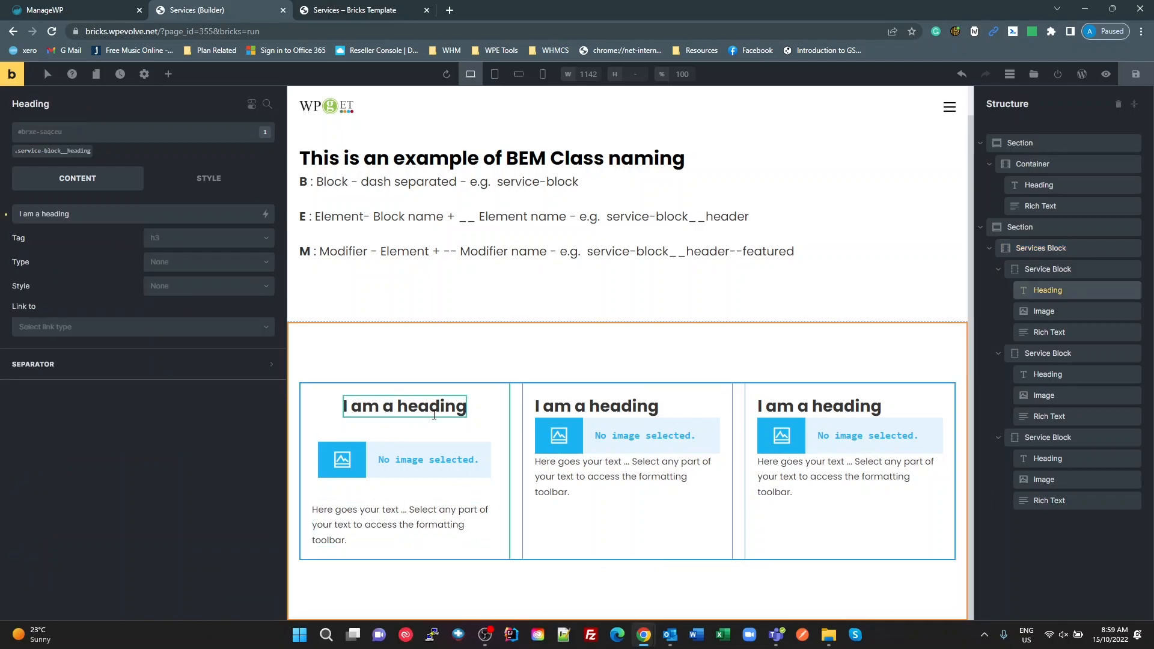
{"action": "left_click", "coordinate": [69, 151]}
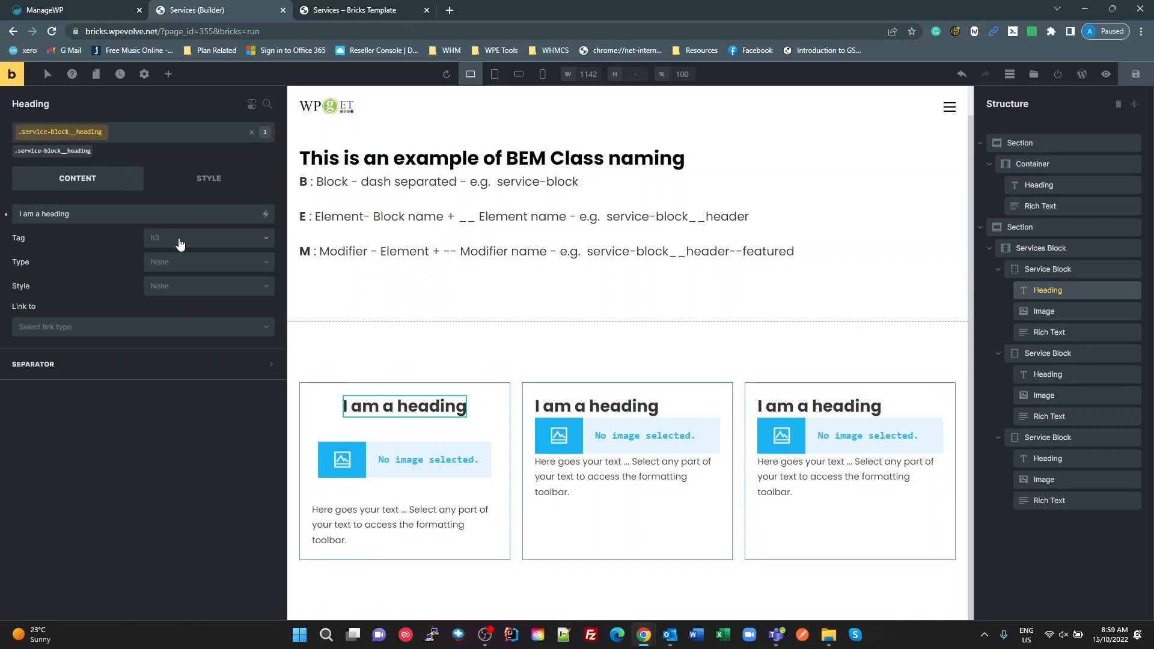
{"action": "left_click", "coordinate": [203, 191]}
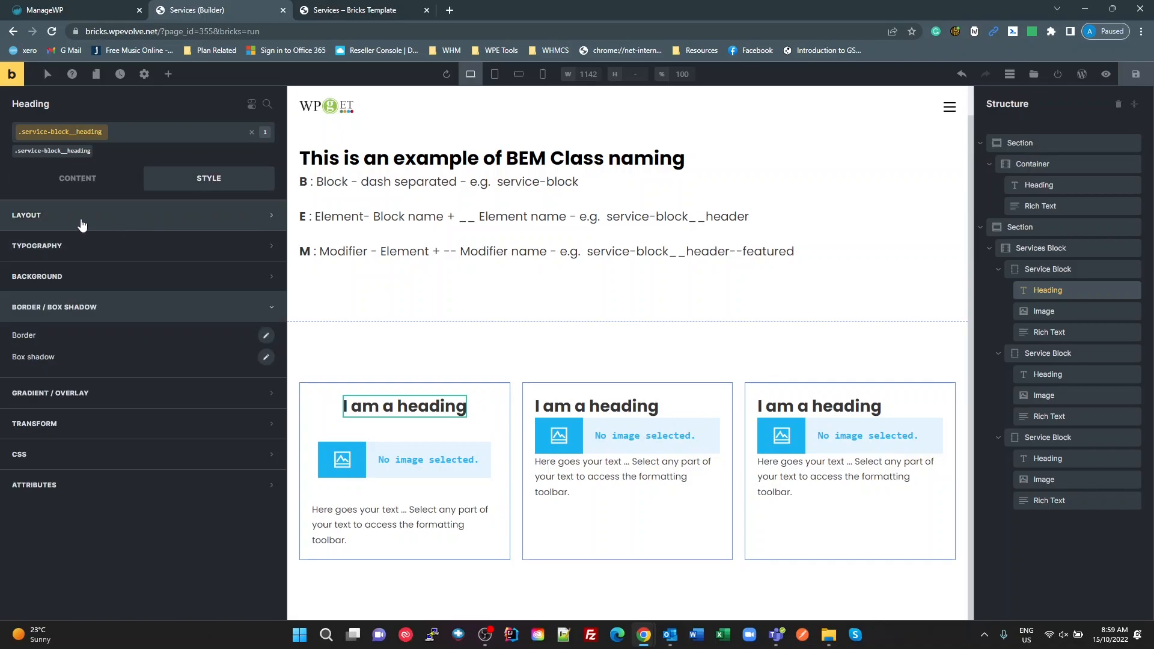
{"action": "left_click", "coordinate": [77, 248]}
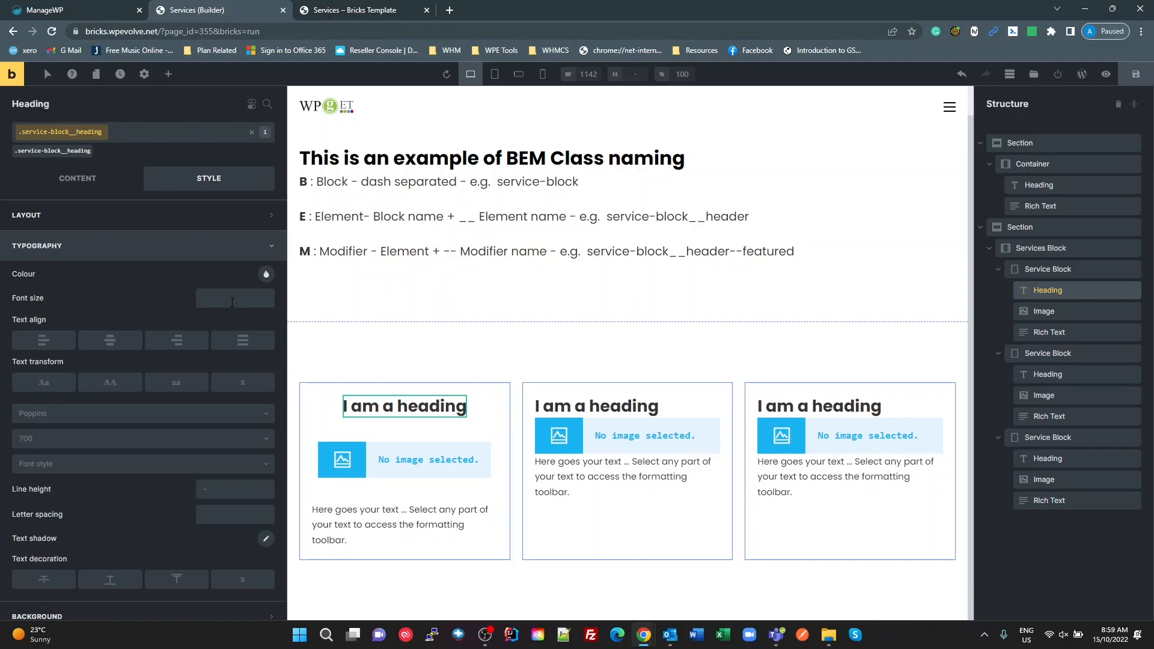
{"action": "key", "text": "alt+Tab"}
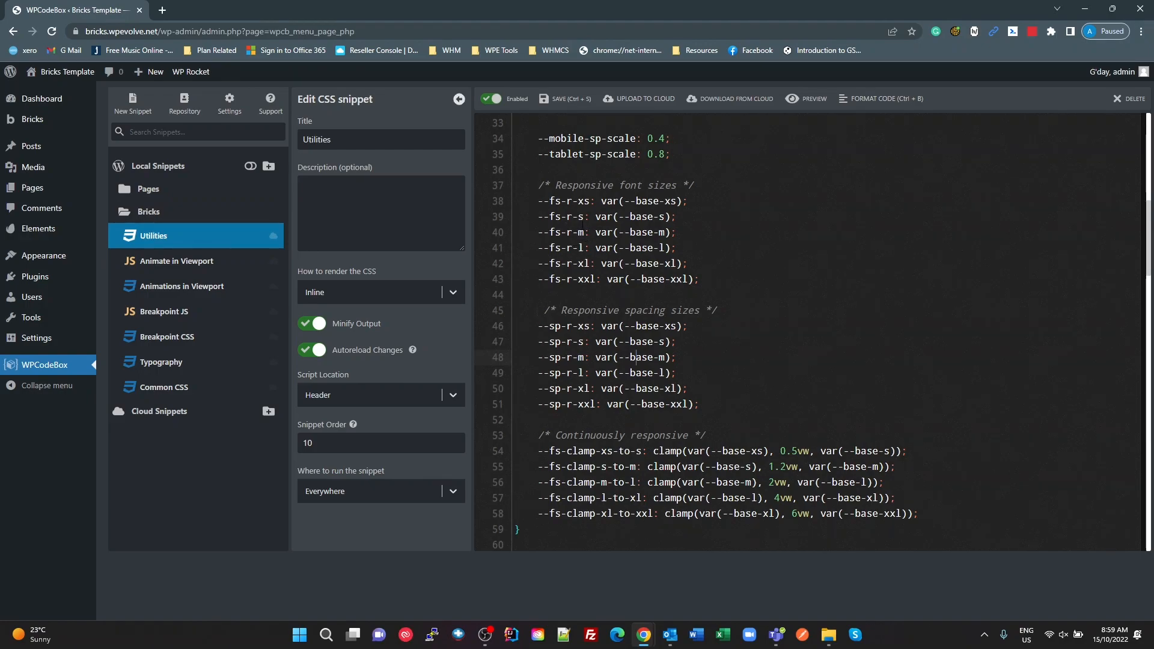
{"action": "left_click_drag", "start_coordinate": [583, 232], "coordinate": [540, 234]}
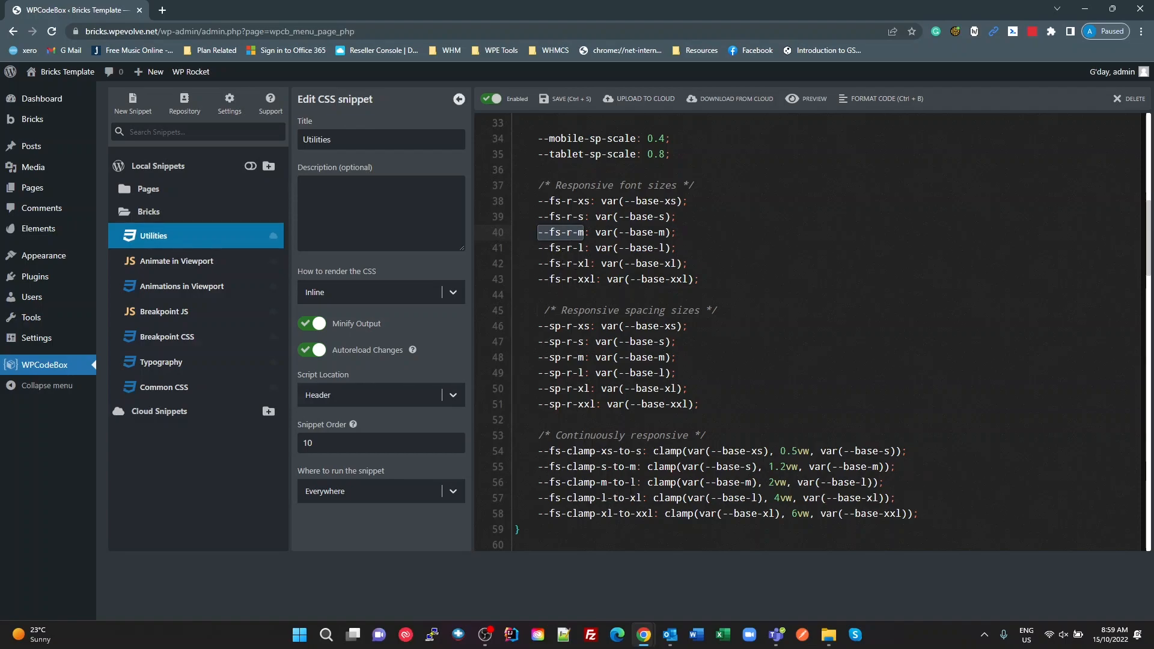
{"action": "left_click_drag", "start_coordinate": [632, 482], "coordinate": [539, 483]}
{"action": "key", "text": "ctrl+c"}
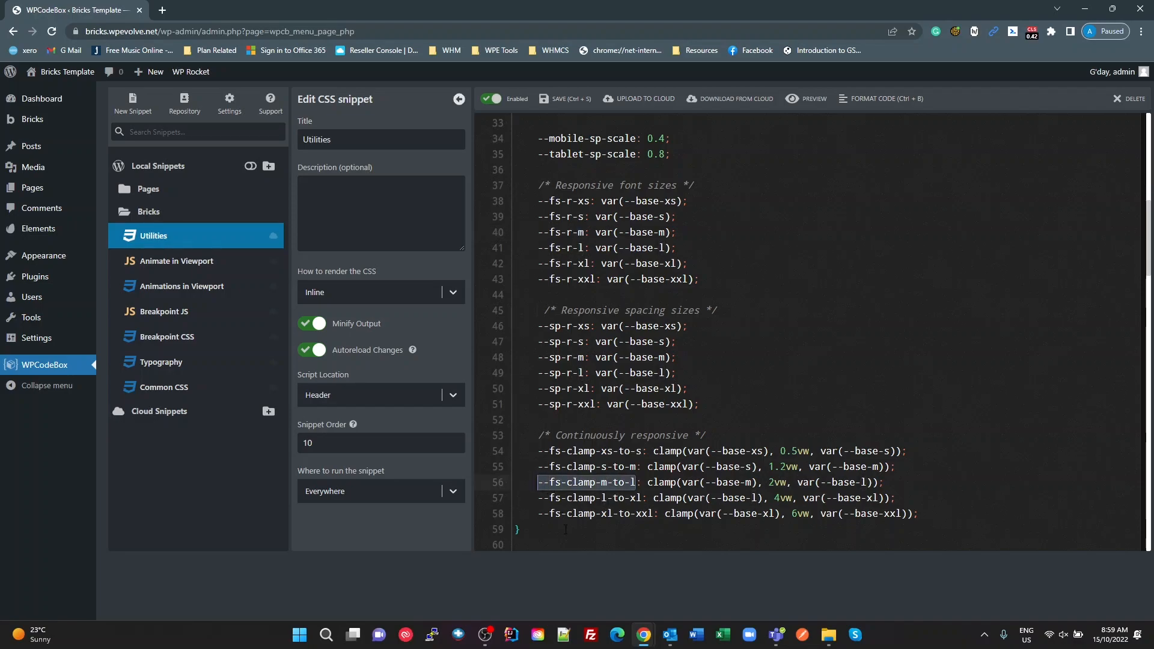
{"action": "key", "text": "alt+Tab"}
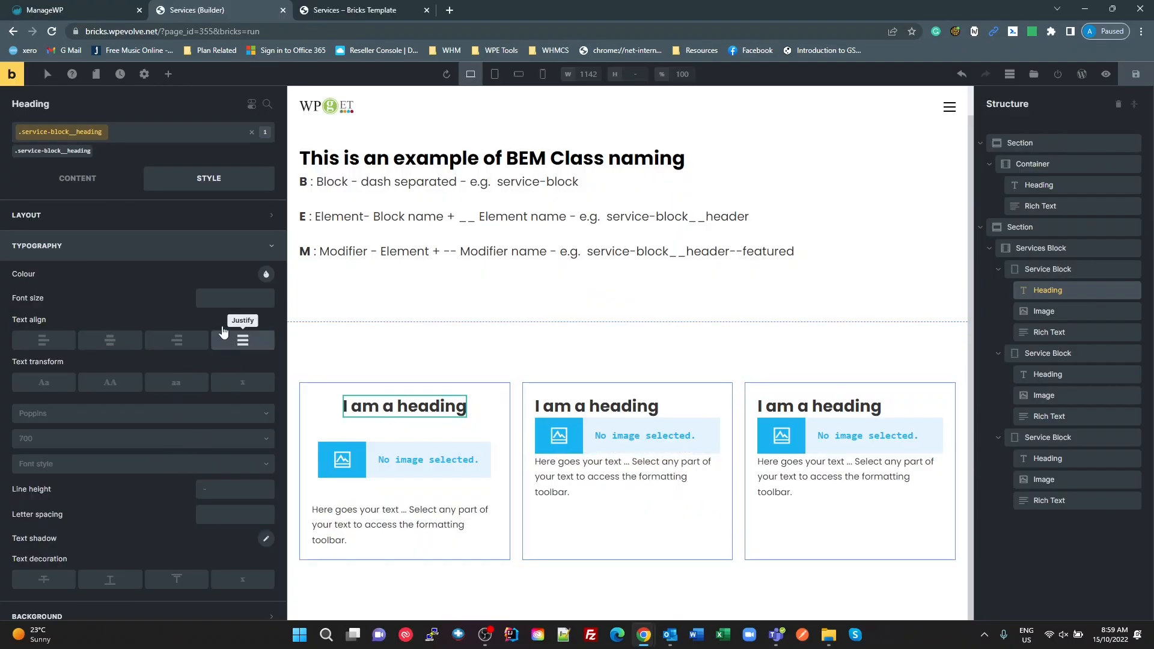
{"action": "left_click", "coordinate": [212, 294]}
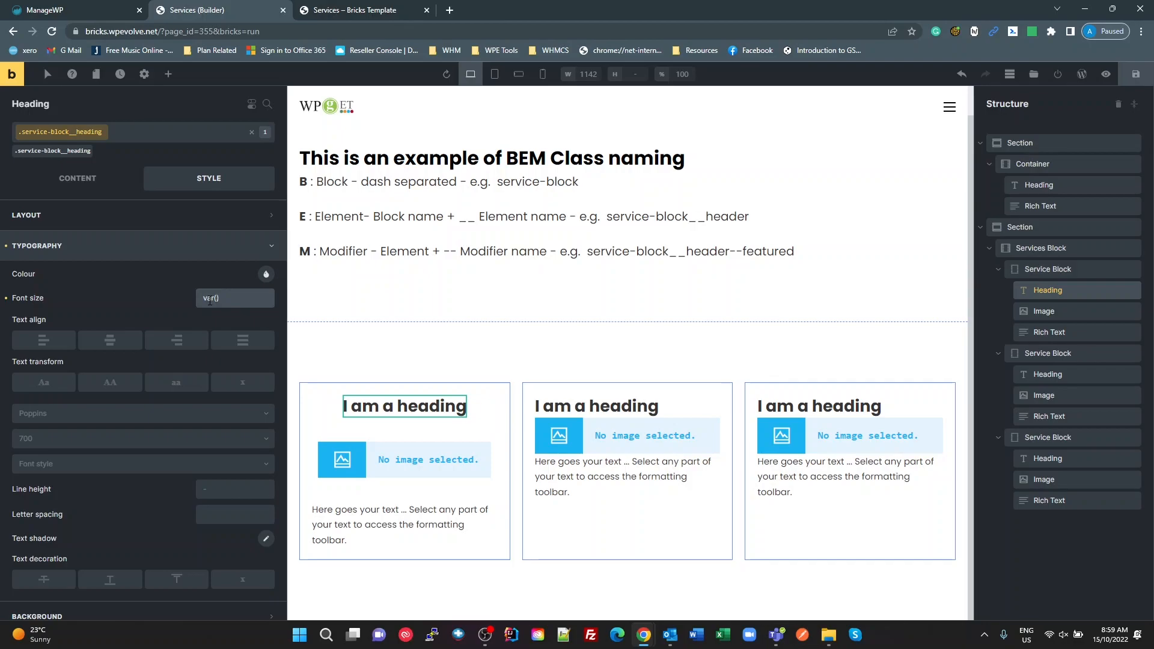
{"action": "key", "text": "ctrl+v"}
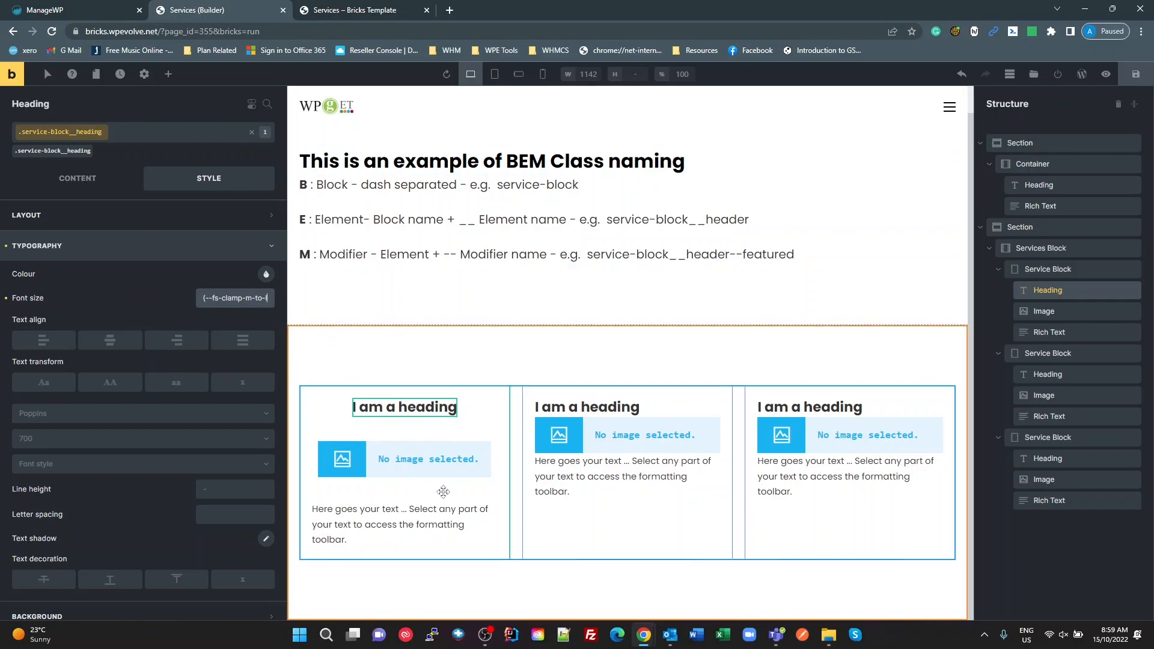
Step: Insert bricks-hero-1920.jpg from the media library into the first service block's image and set its size to Medium (300×169)
{"action": "left_click", "coordinate": [443, 460]}
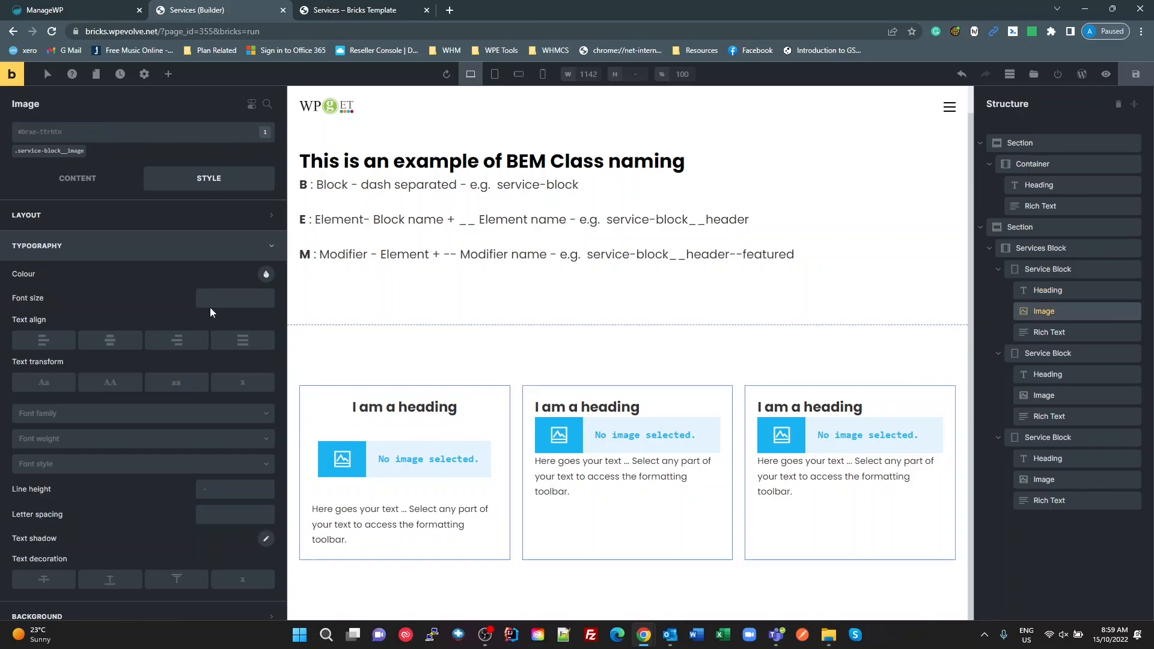
{"action": "left_click", "coordinate": [82, 180]}
{"action": "left_click", "coordinate": [120, 225]}
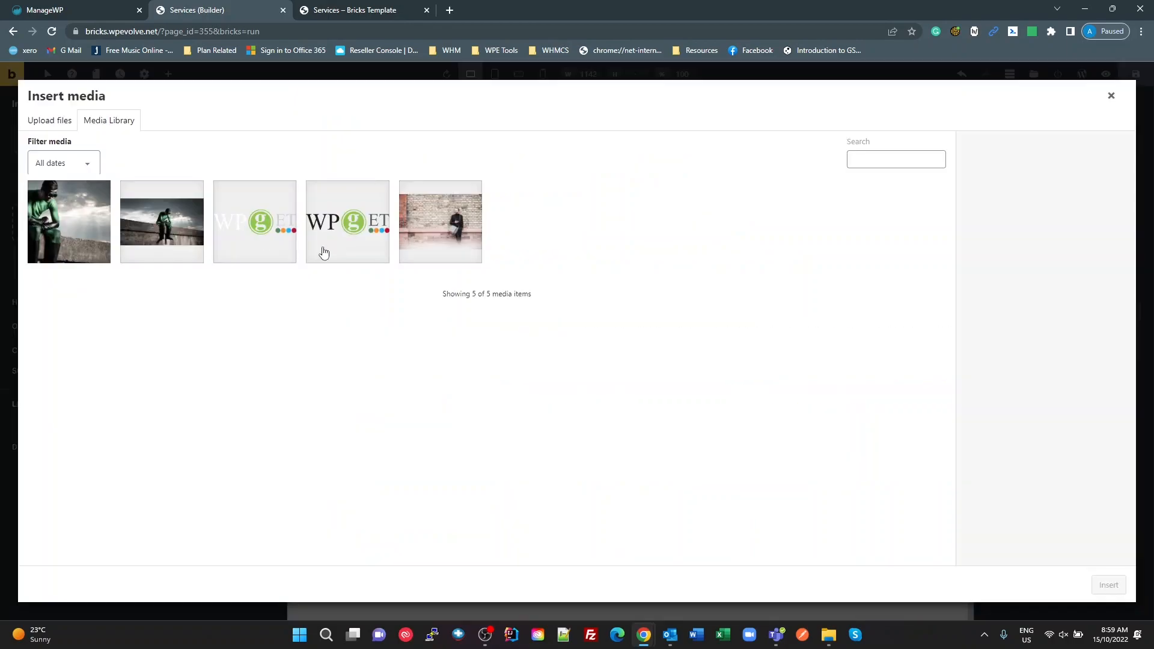
{"action": "left_click", "coordinate": [163, 227]}
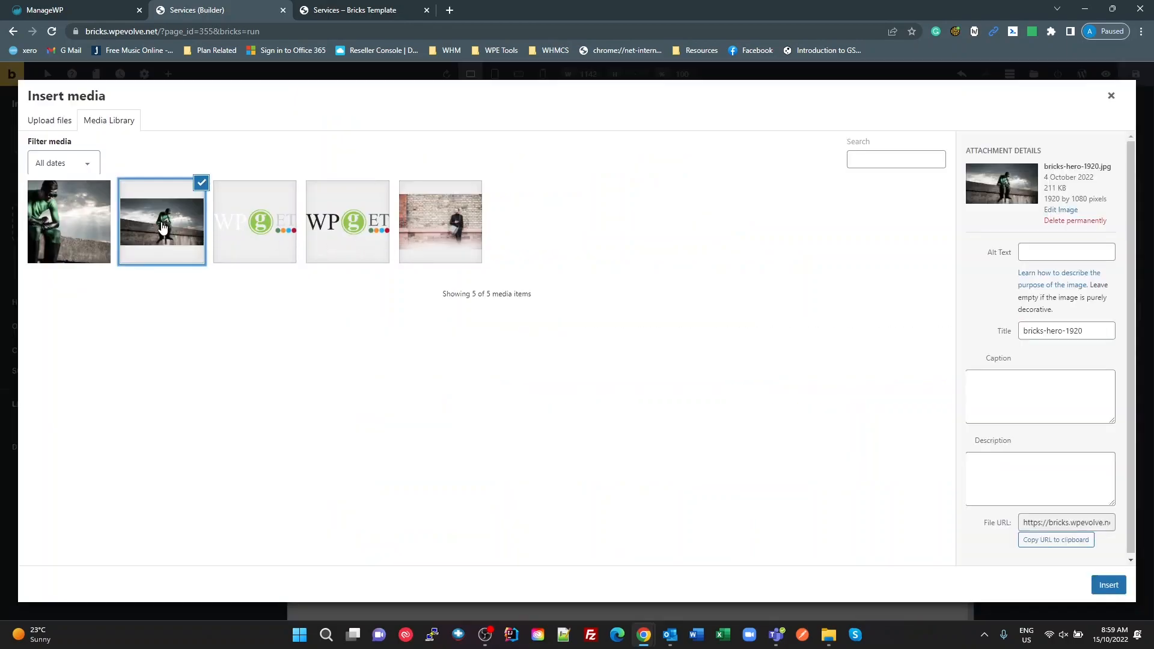
{"action": "left_click", "coordinate": [1109, 586]}
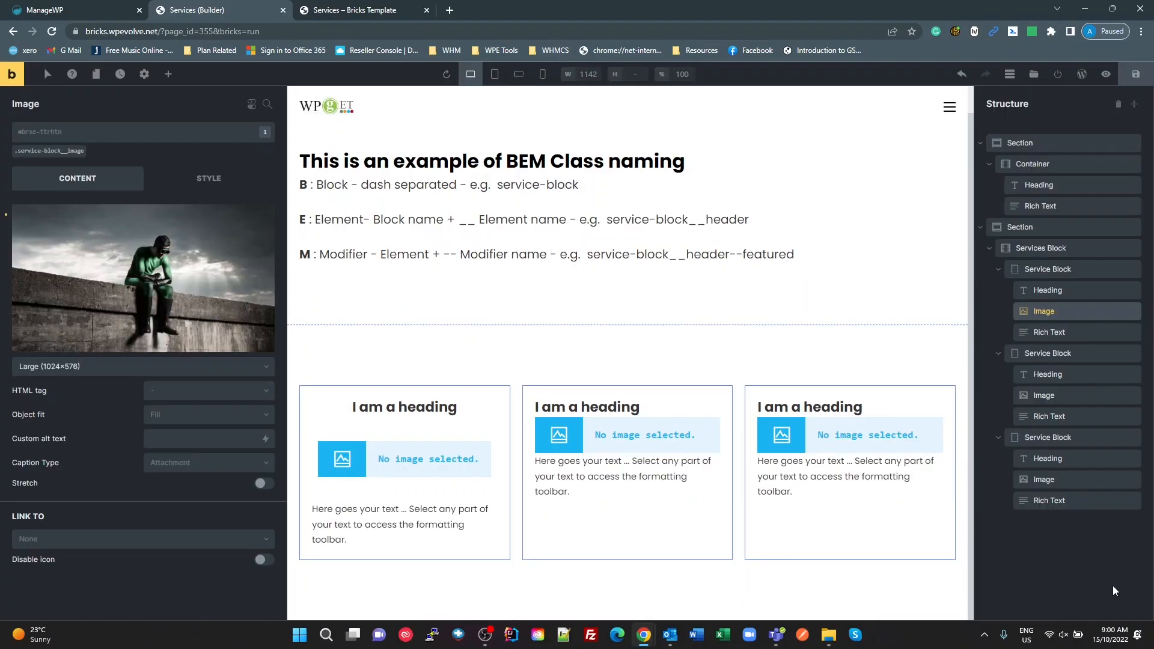
{"action": "left_click", "coordinate": [220, 369]}
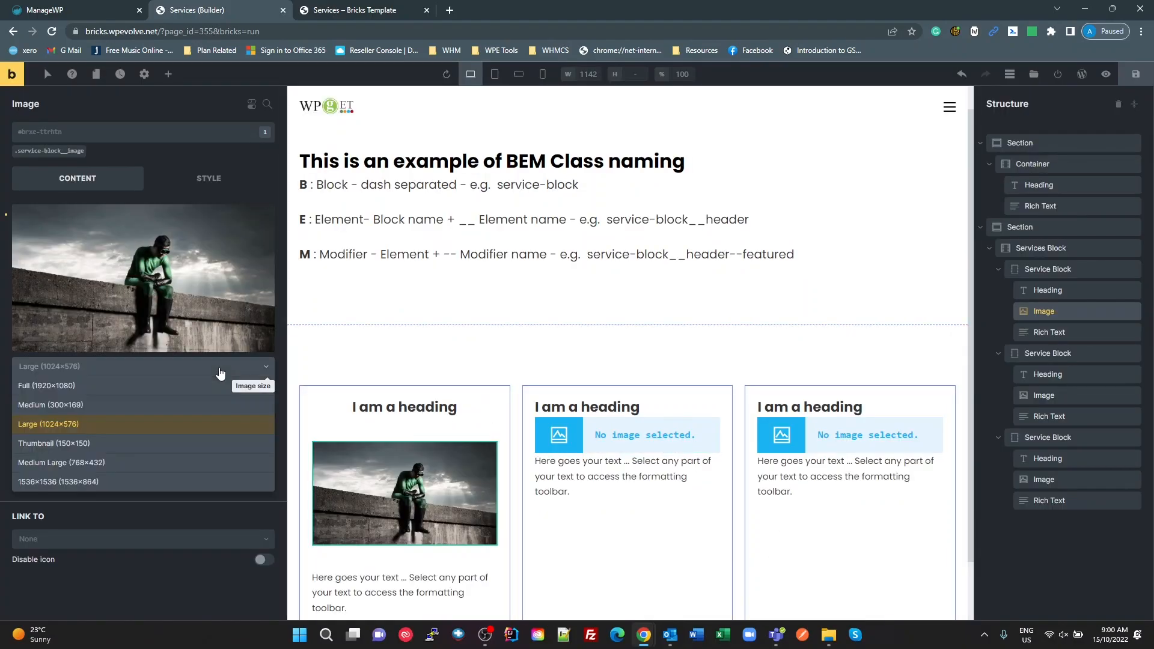
{"action": "left_click", "coordinate": [83, 407]}
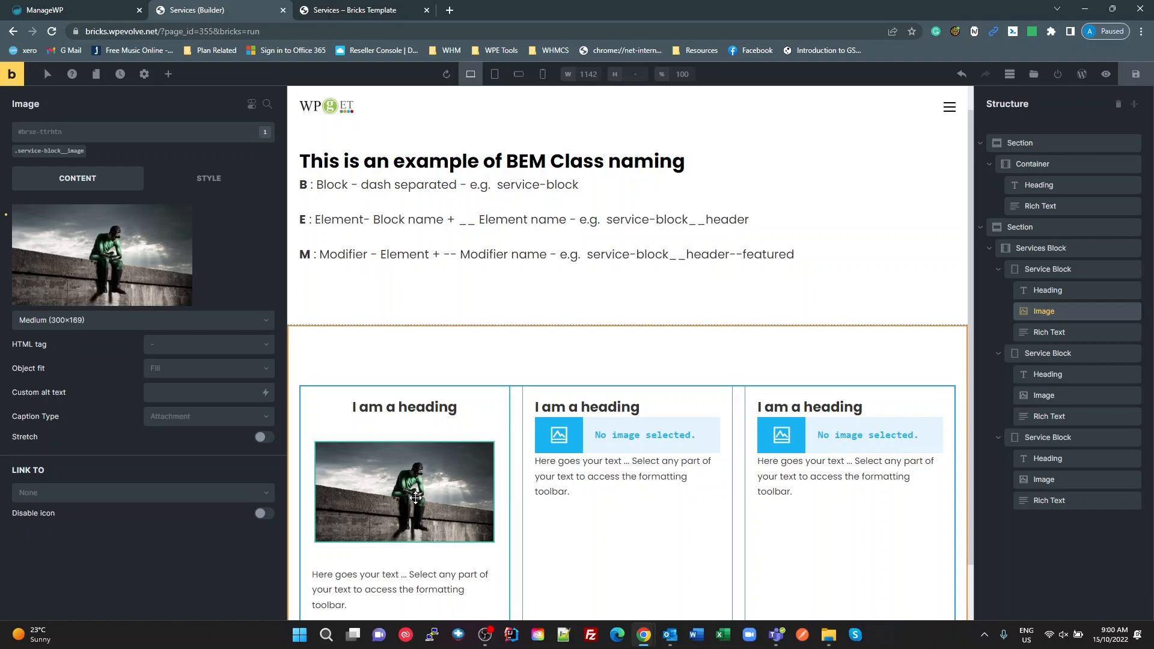
Step: Insert the same bricks-hero-1920 picture from the media library into the second service block's image element
{"action": "left_click", "coordinate": [566, 442]}
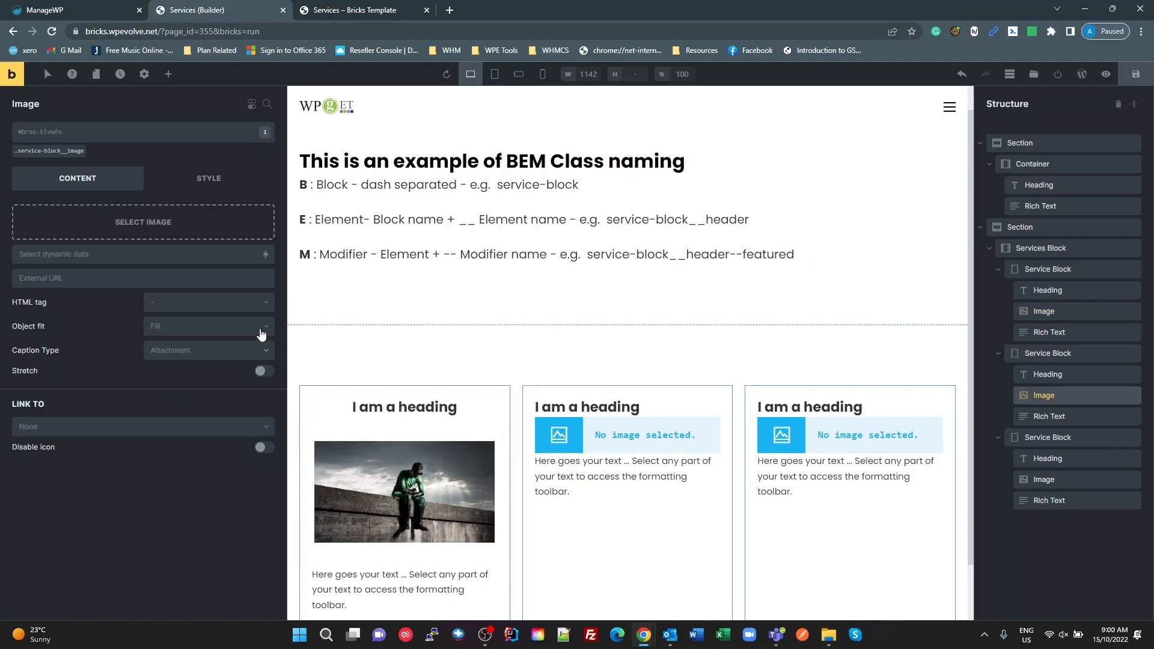
{"action": "left_click", "coordinate": [138, 240]}
{"action": "left_click", "coordinate": [145, 247]}
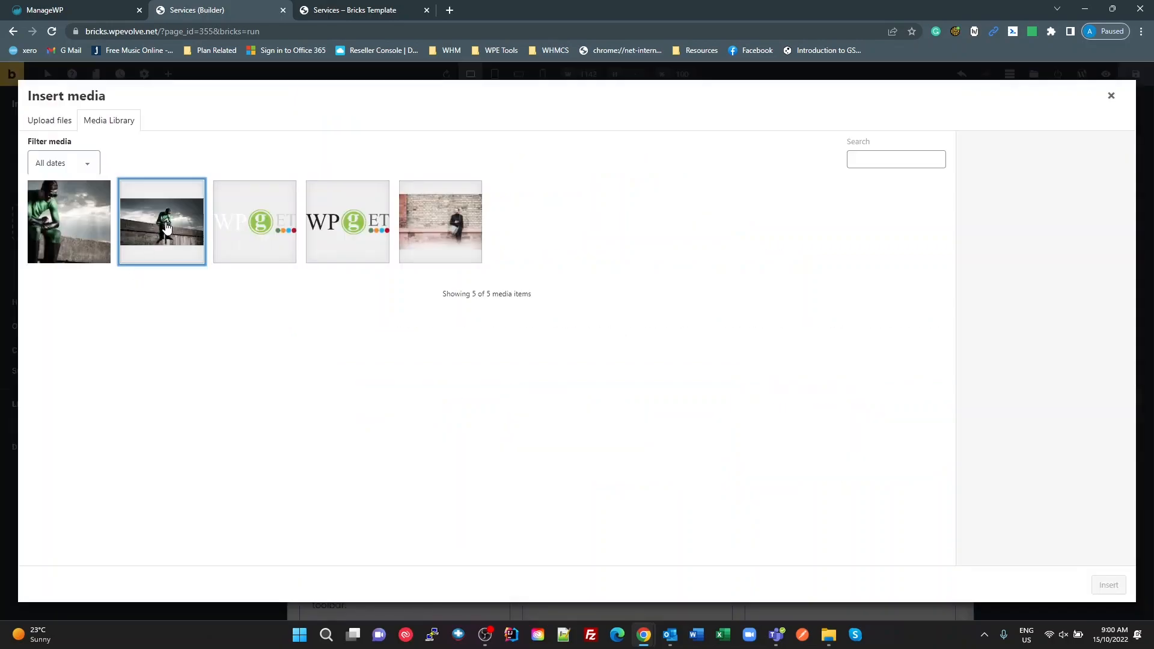
{"action": "left_click", "coordinate": [1109, 586]}
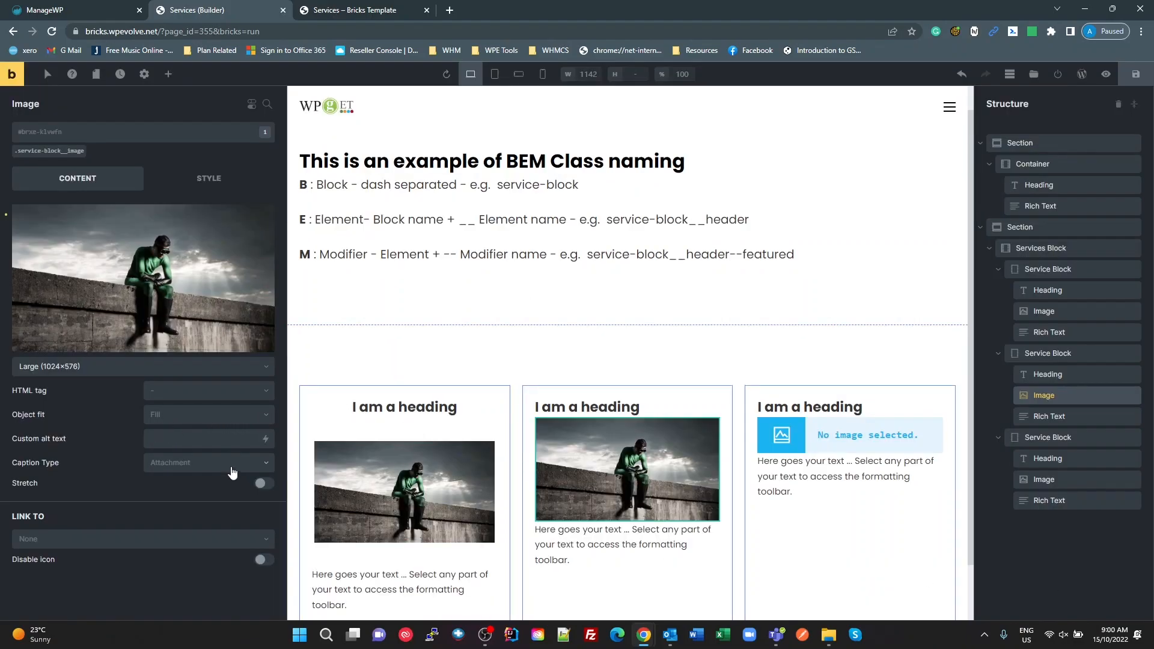
Step: Set the second service block's image size to Medium (300×169)
{"action": "left_click", "coordinate": [143, 367]}
{"action": "left_click", "coordinate": [101, 410]}
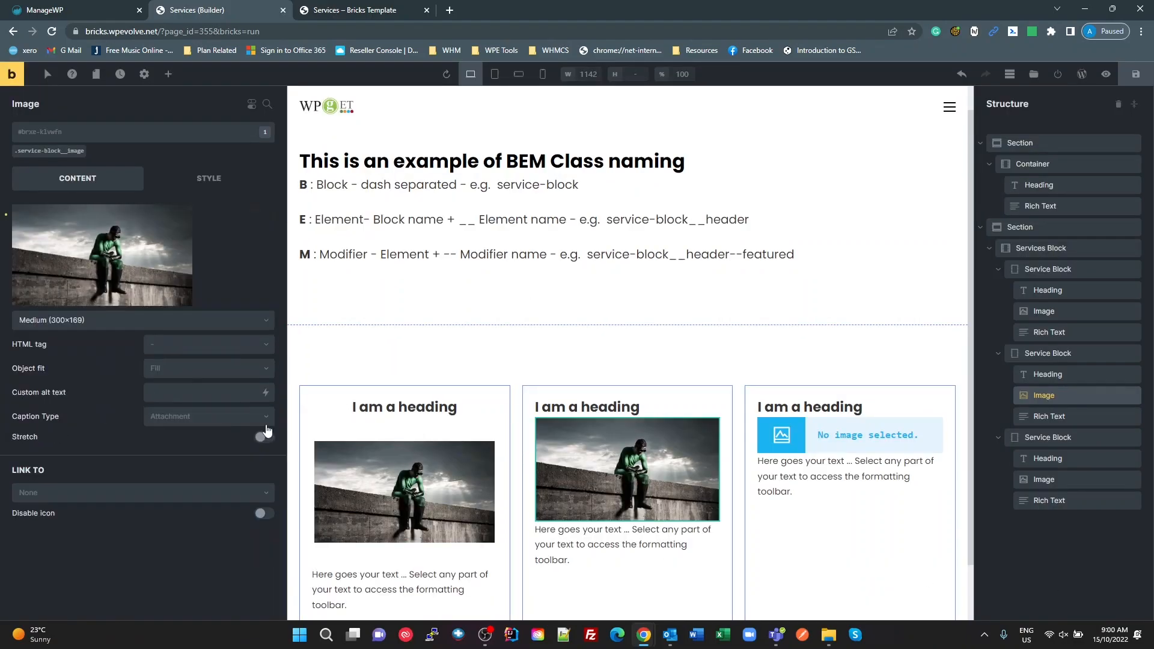
Step: Insert bricks-hero-1920.jpg from the media library into the third service block's image and set its size to Medium (300×169)
{"action": "left_click", "coordinate": [838, 440]}
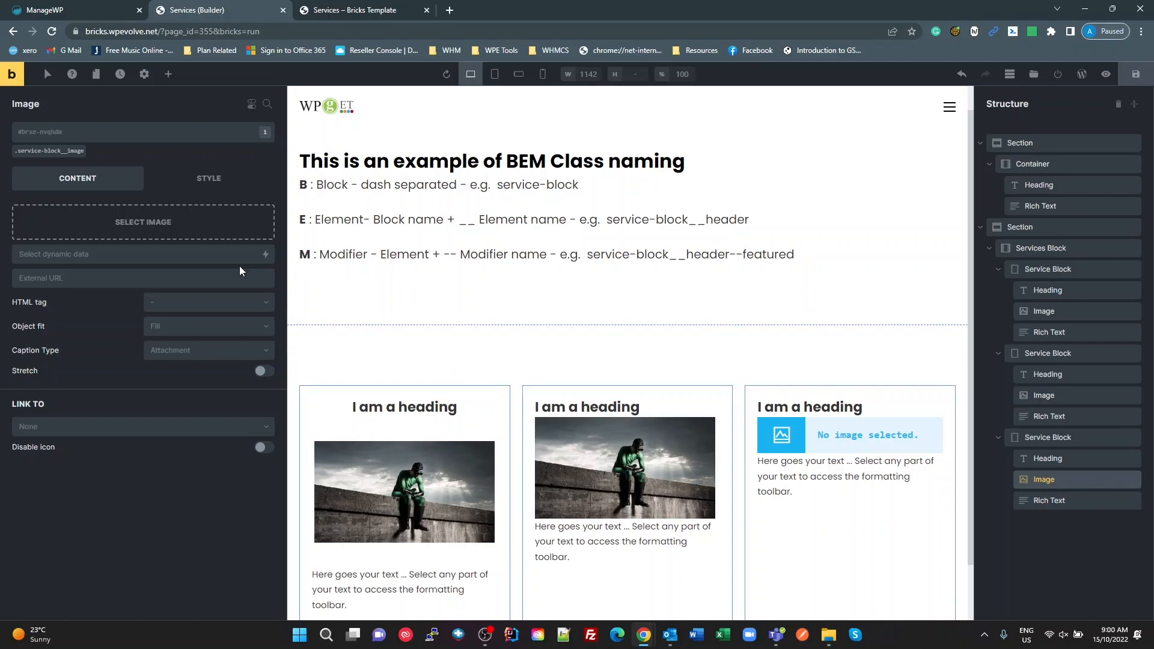
{"action": "left_click", "coordinate": [198, 229]}
{"action": "left_click", "coordinate": [164, 227]}
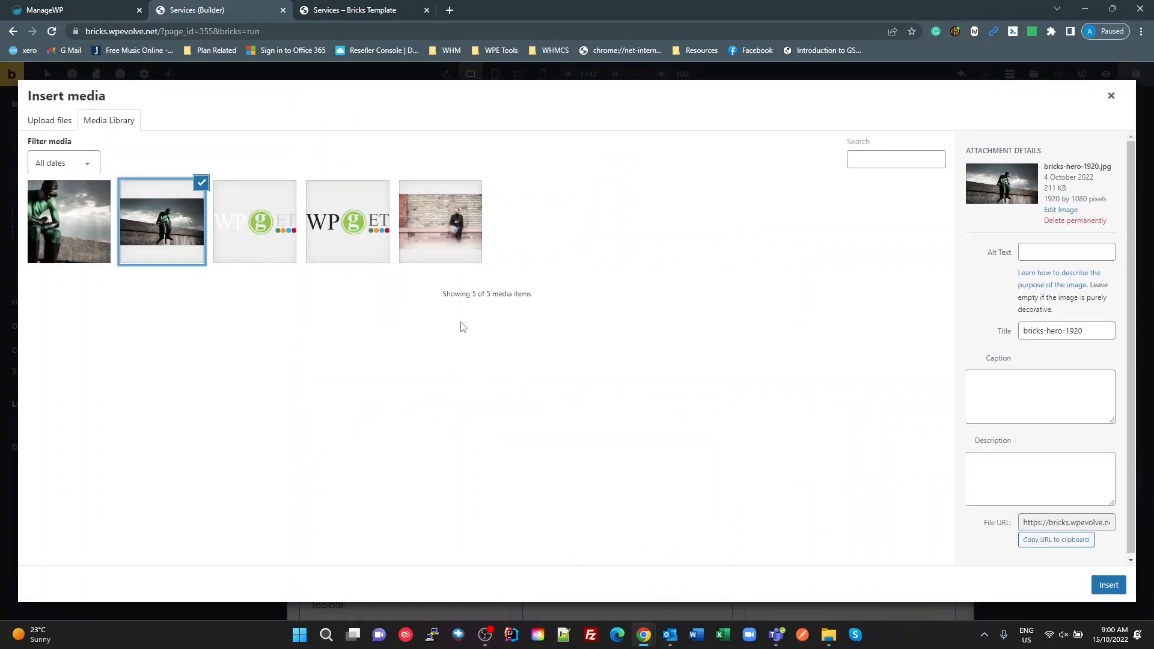
{"action": "left_click", "coordinate": [1109, 585]}
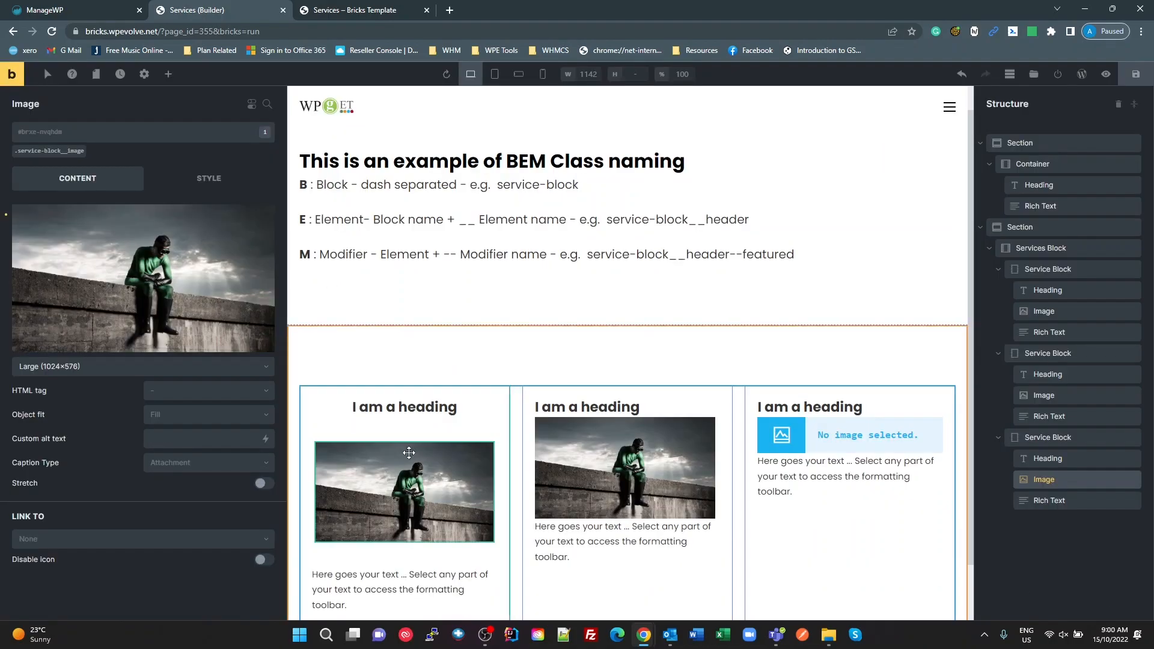
{"action": "left_click", "coordinate": [167, 374]}
{"action": "left_click", "coordinate": [75, 404]}
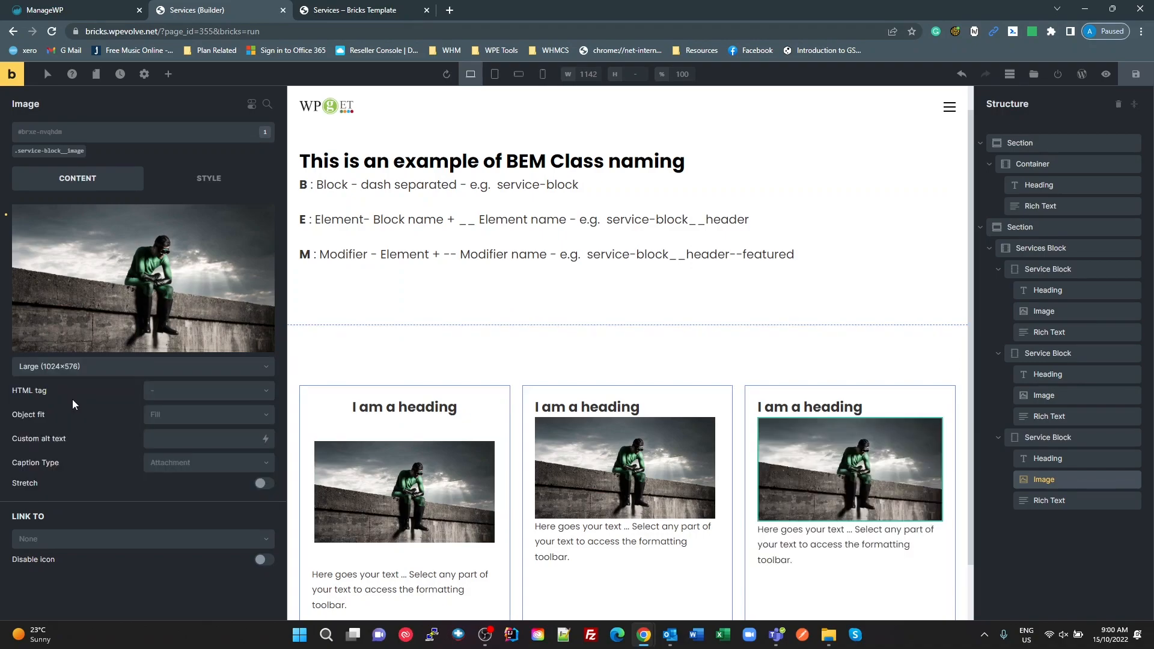
Step: Compare the headings and the service-block class's layout and padding settings between the first and second service blocks
{"action": "left_click", "coordinate": [448, 413]}
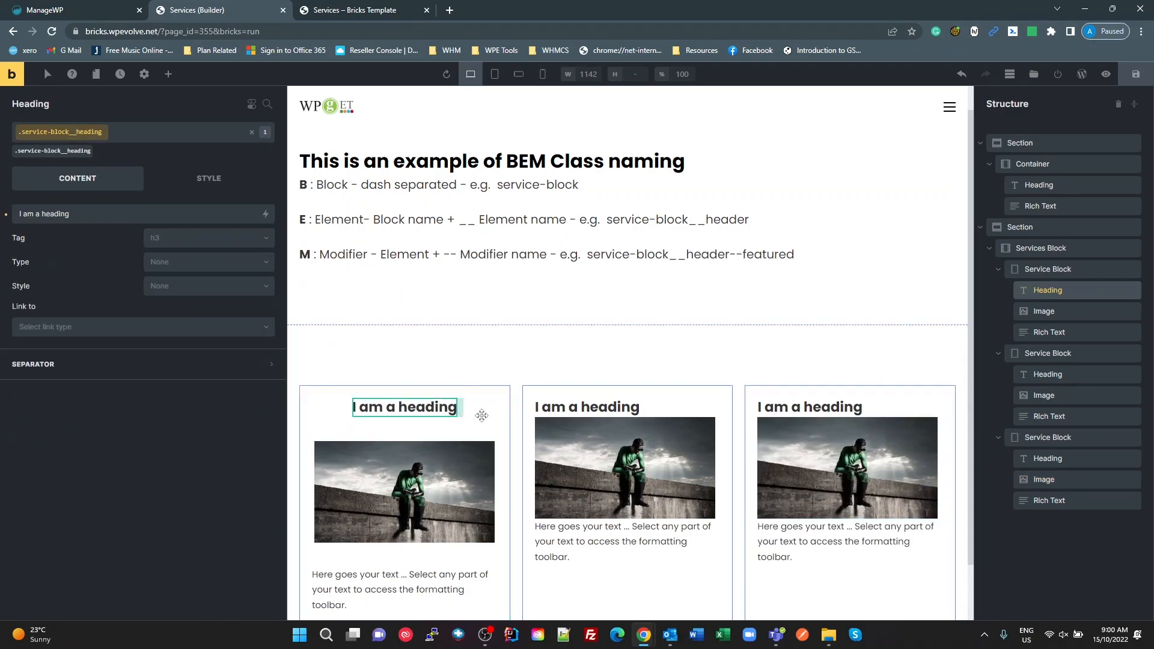
{"action": "left_click", "coordinate": [595, 407]}
{"action": "left_click", "coordinate": [459, 412]}
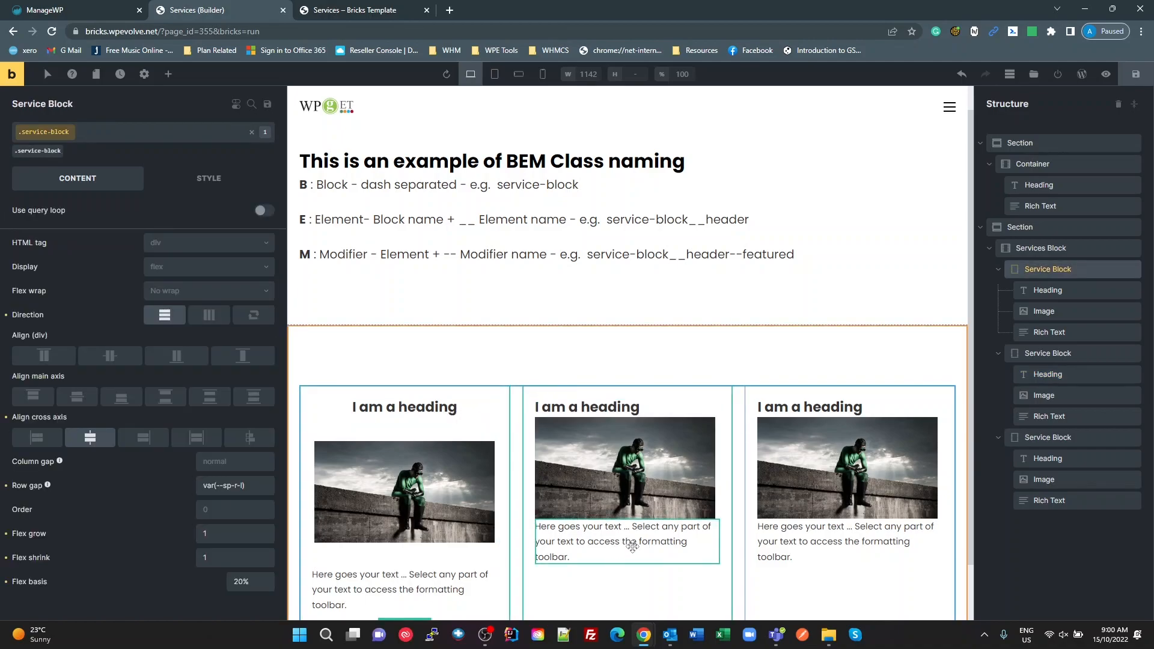
{"action": "scroll", "coordinate": [631, 541], "scroll_direction": "down", "scroll_amount": 1}
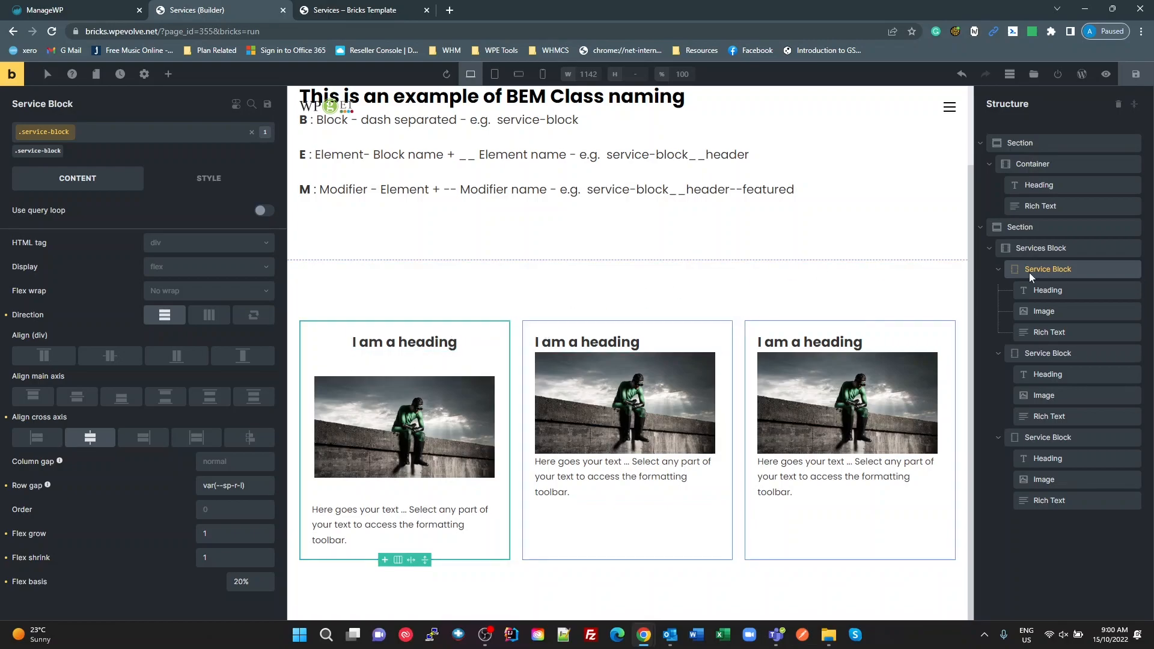
{"action": "left_click", "coordinate": [48, 151]}
{"action": "left_click", "coordinate": [48, 153]}
{"action": "left_click", "coordinate": [200, 182]}
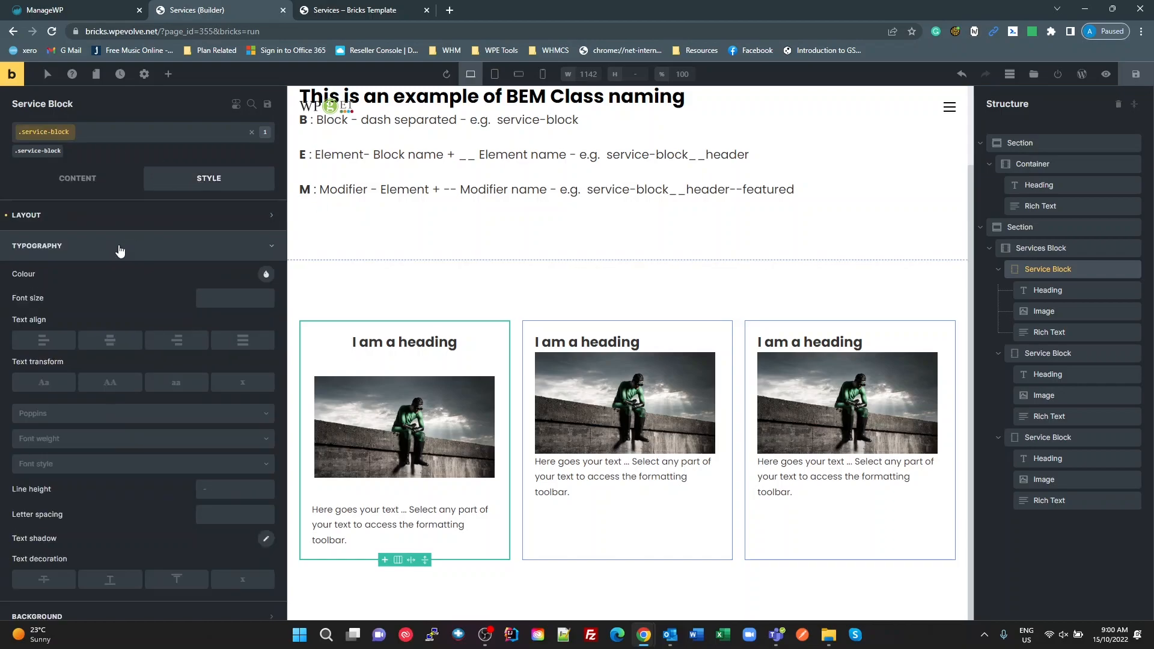
{"action": "left_click", "coordinate": [102, 219]}
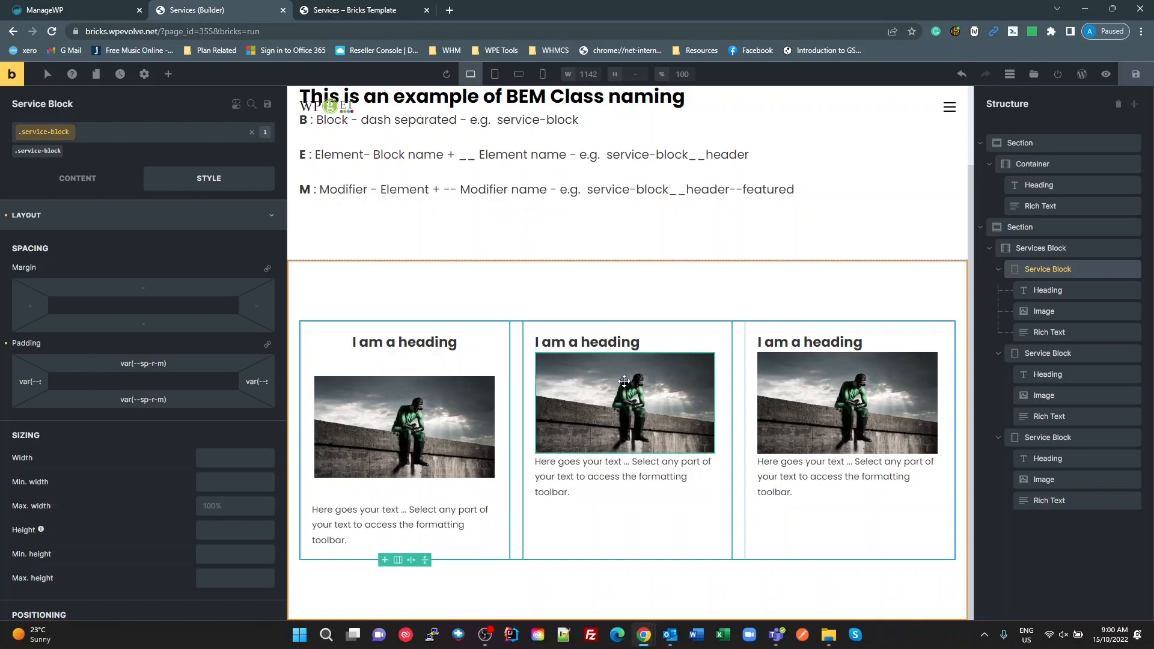
{"action": "left_click", "coordinate": [667, 330]}
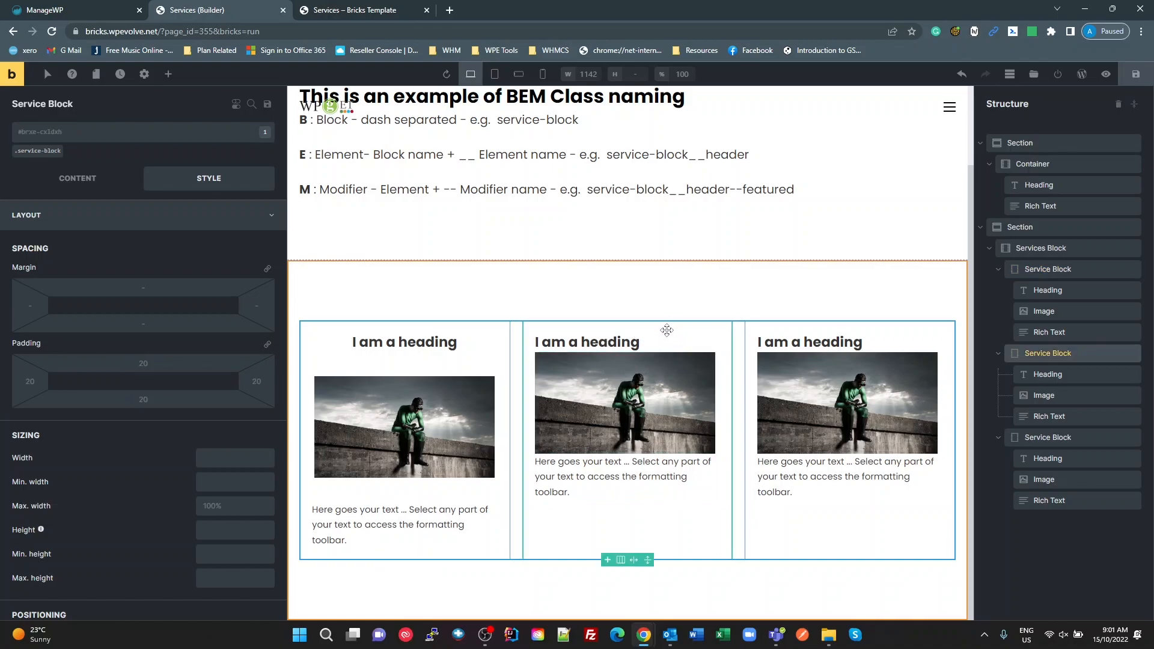
{"action": "left_click", "coordinate": [477, 332]}
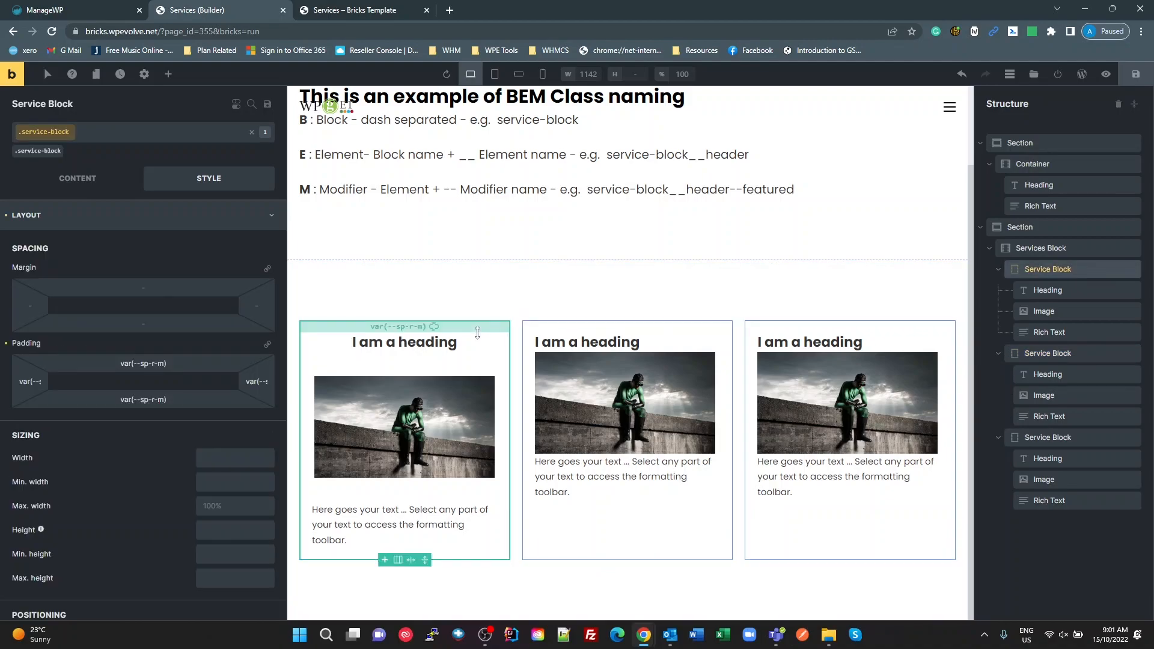
{"action": "left_click", "coordinate": [665, 341]}
Step: Save the page and reload the builder, returning to the service blocks section
{"action": "left_click", "coordinate": [1136, 79]}
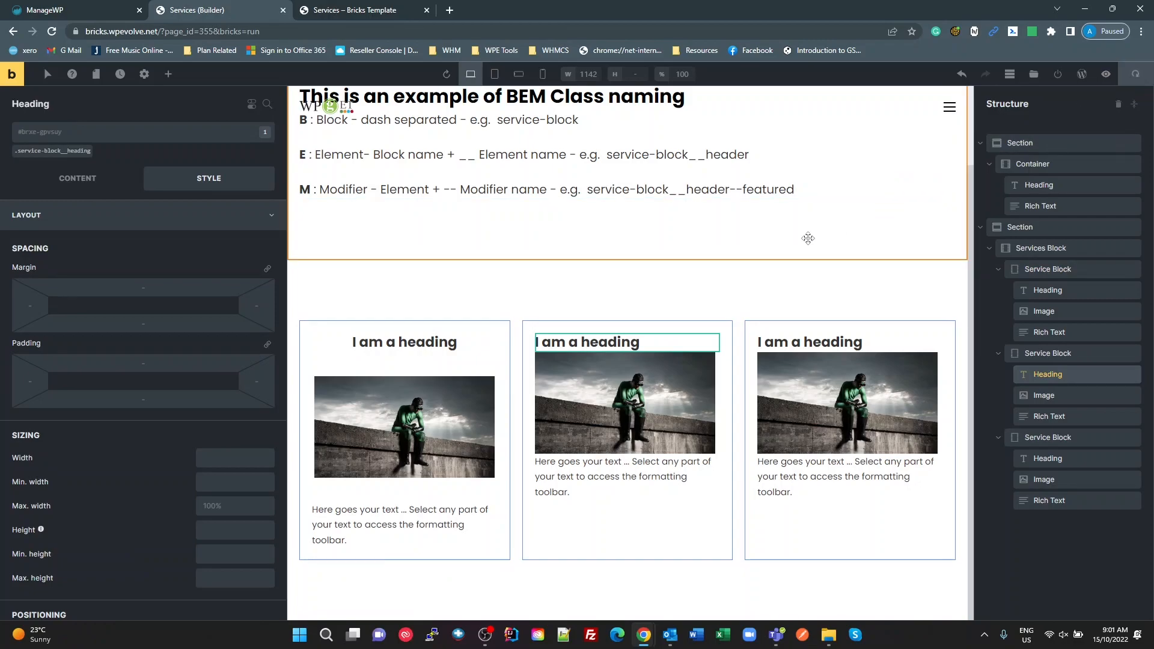
{"action": "left_click", "coordinate": [771, 292]}
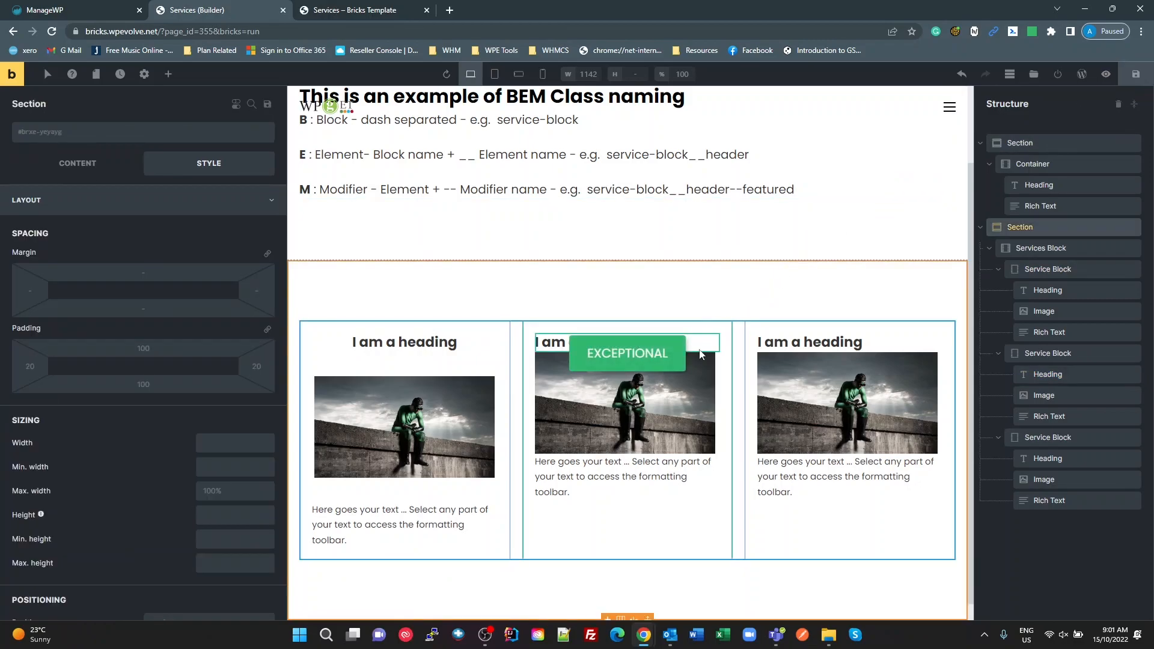
{"action": "key", "text": "F5"}
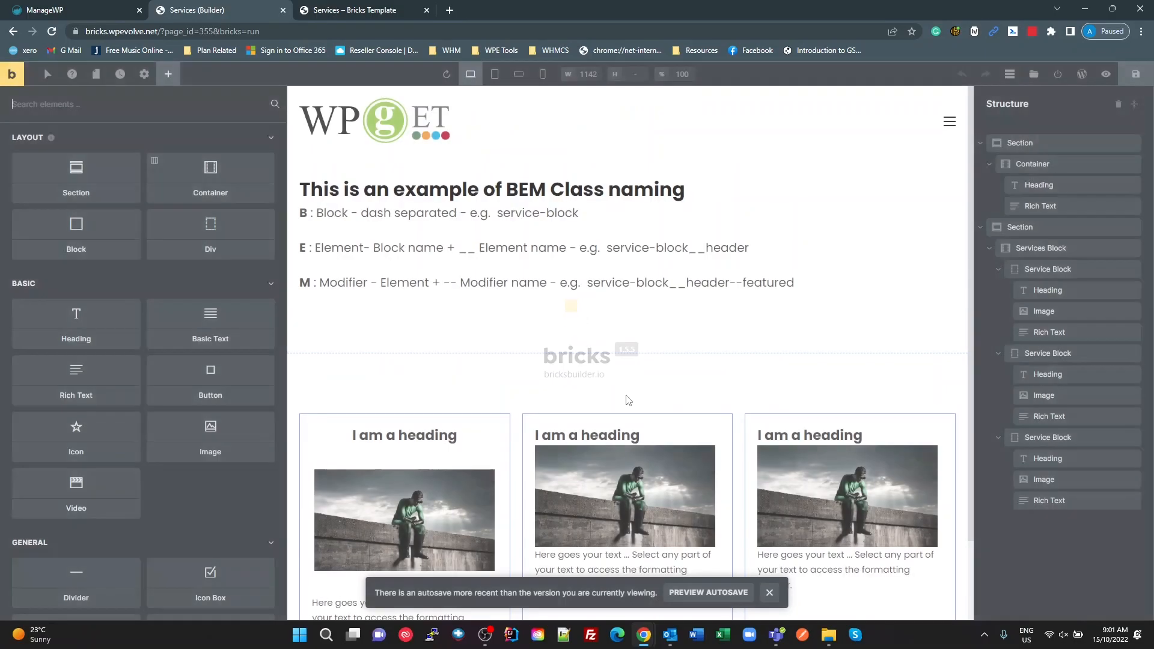
{"action": "scroll", "coordinate": [625, 395], "scroll_direction": "down", "scroll_amount": 2}
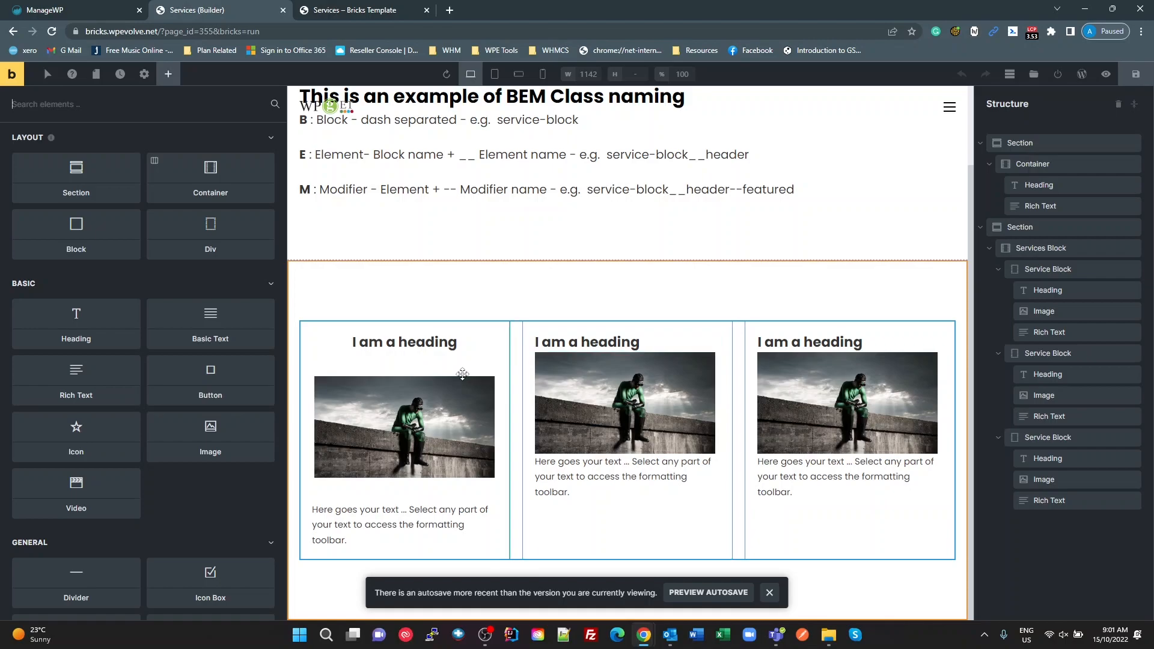
Step: Compare the element-level and service-block class display, alignment and row gap settings of the first and second Service Blocks
{"action": "left_click", "coordinate": [1043, 248]}
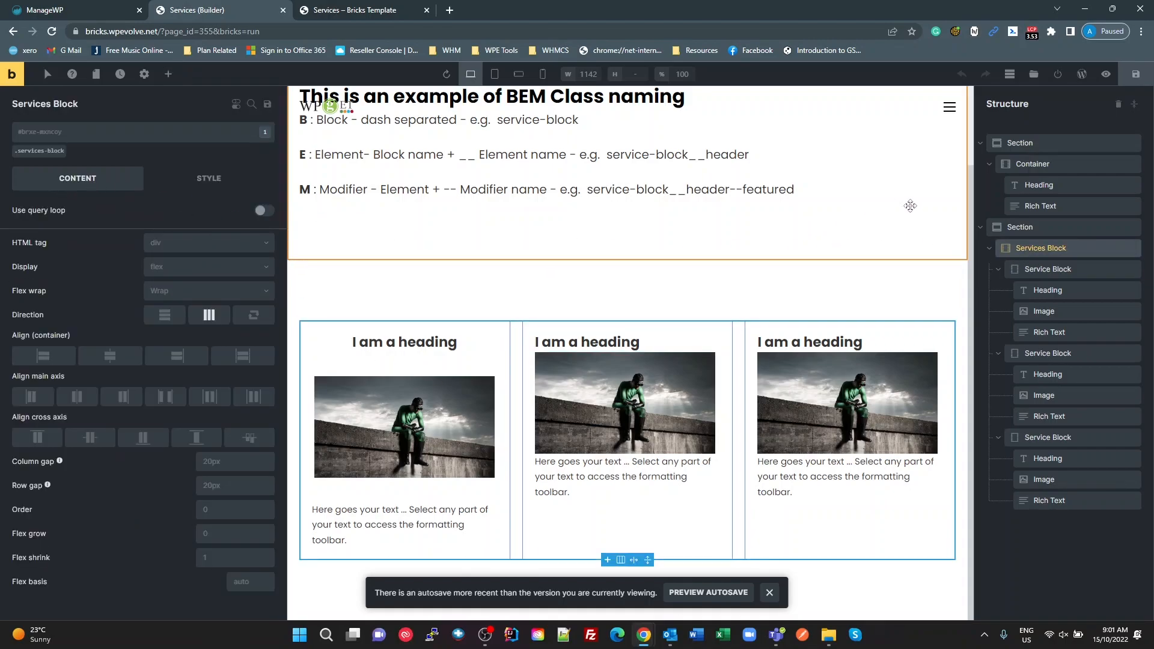
{"action": "left_click", "coordinate": [1046, 266]}
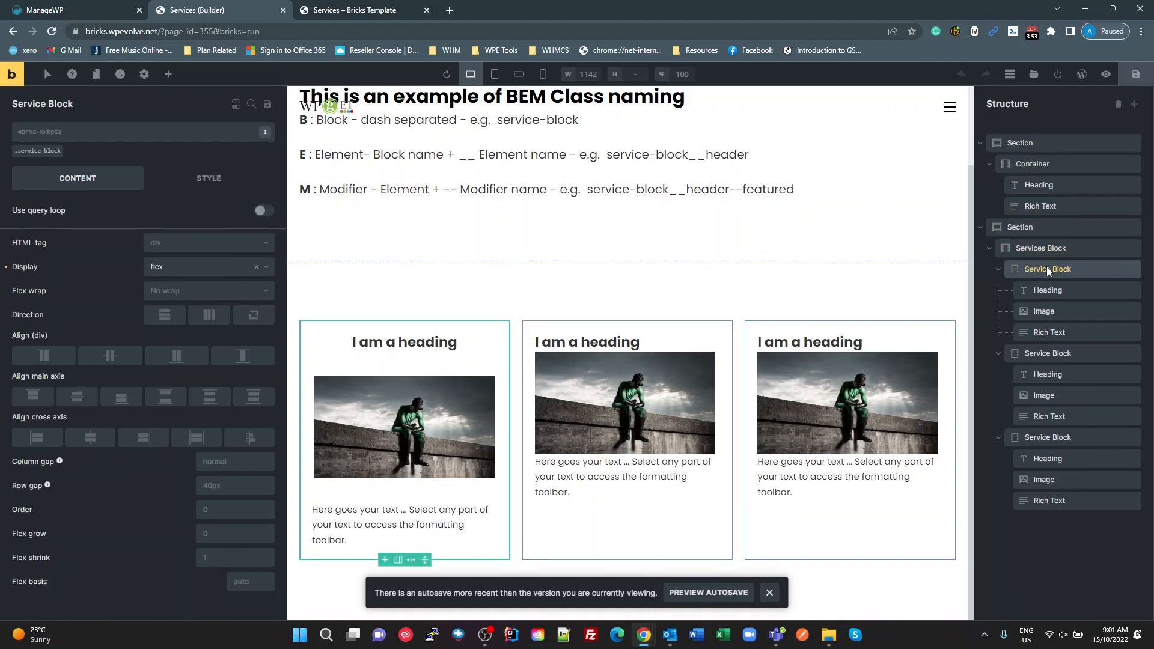
{"action": "left_click", "coordinate": [48, 151]}
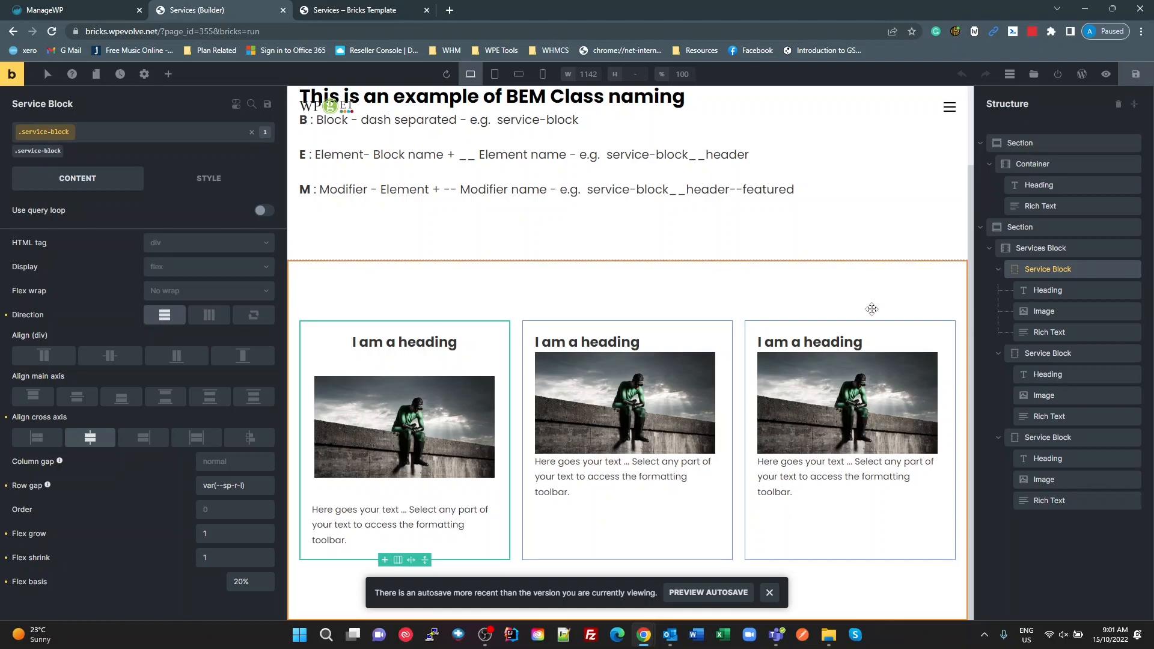
{"action": "left_click", "coordinate": [1042, 356]}
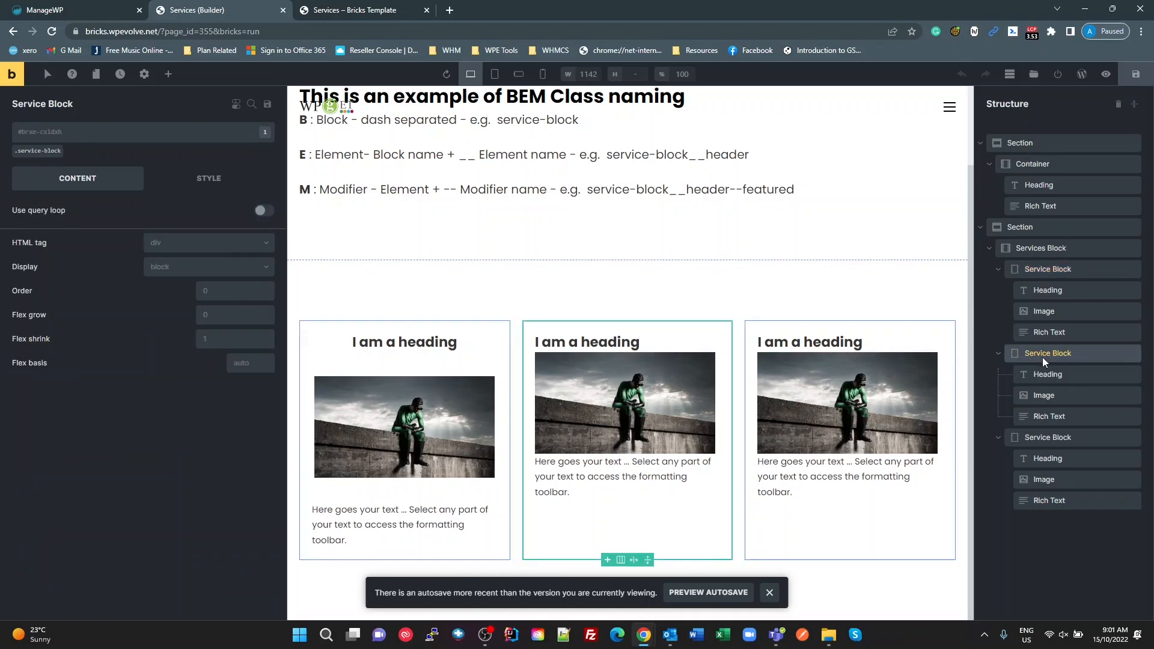
{"action": "left_click", "coordinate": [43, 151]}
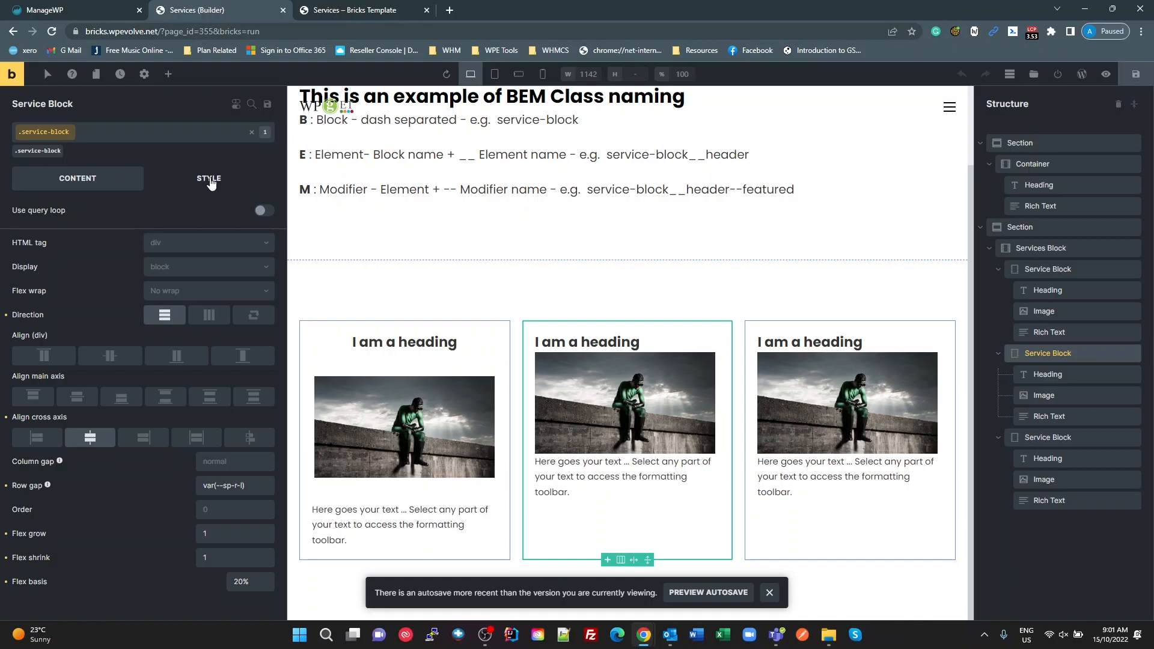
{"action": "left_click", "coordinate": [255, 482]}
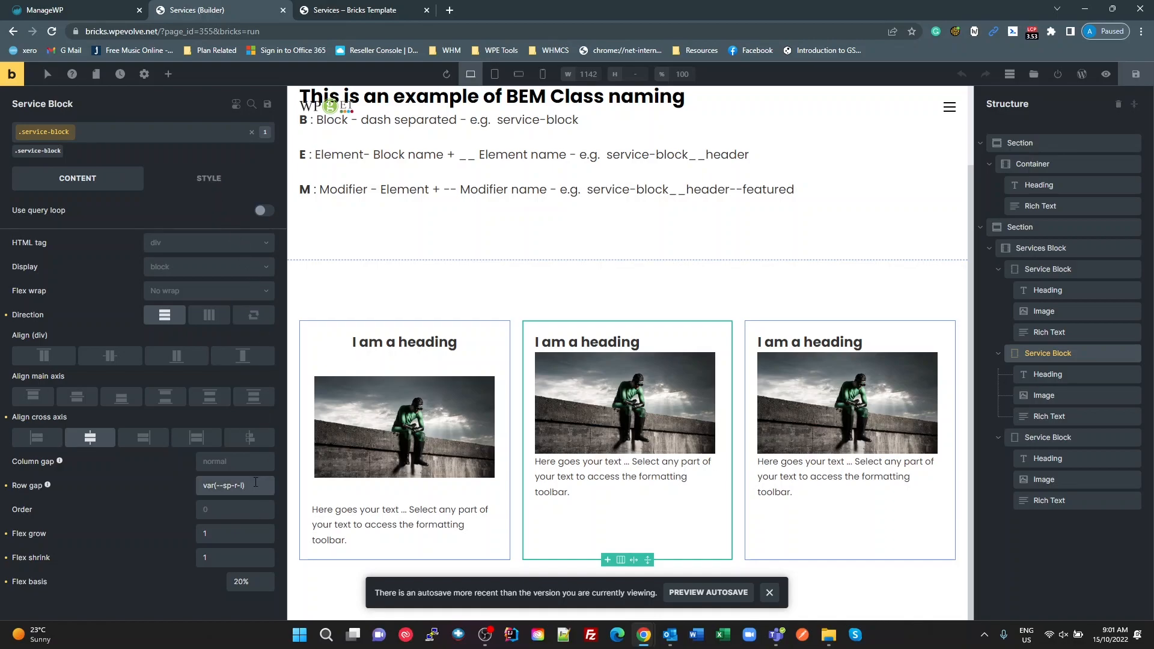
{"action": "left_click", "coordinate": [255, 482]}
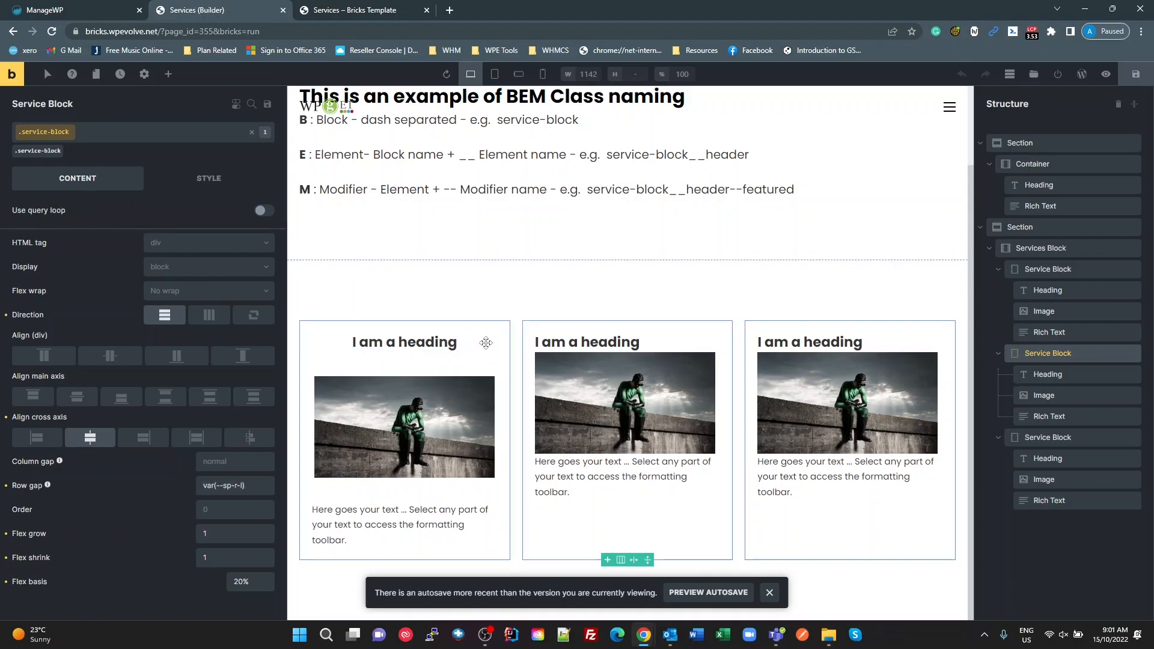
Step: Clear the display value set on the first Service Block's own element ID instead of on its class
{"action": "left_click", "coordinate": [1041, 273]}
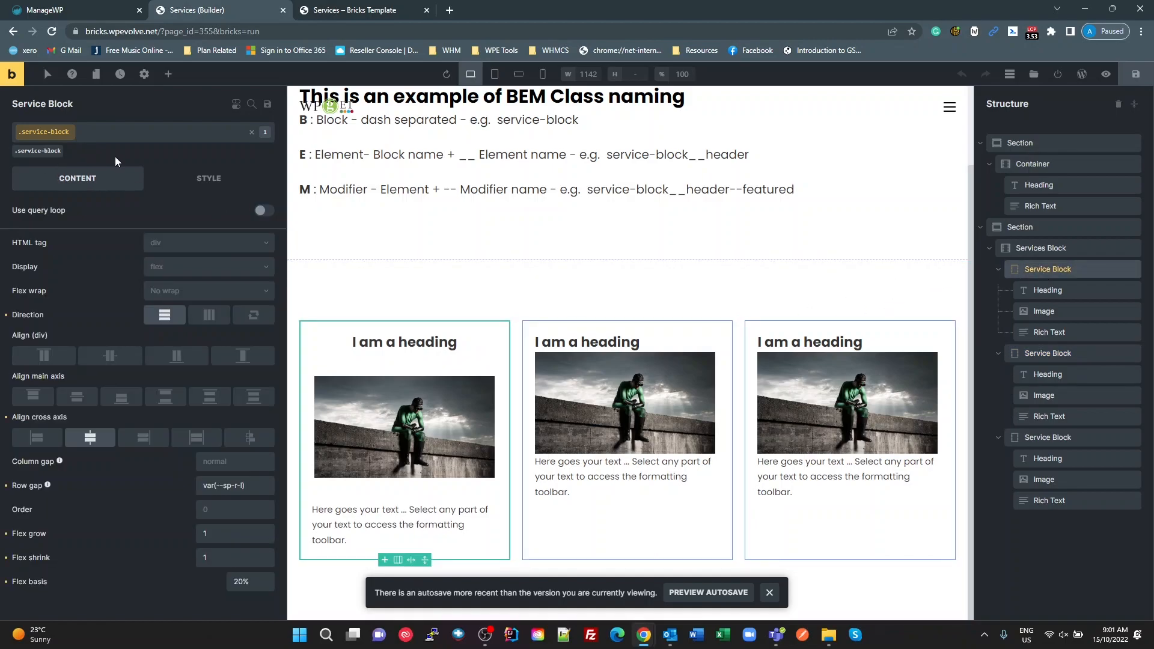
{"action": "left_click", "coordinate": [253, 133]}
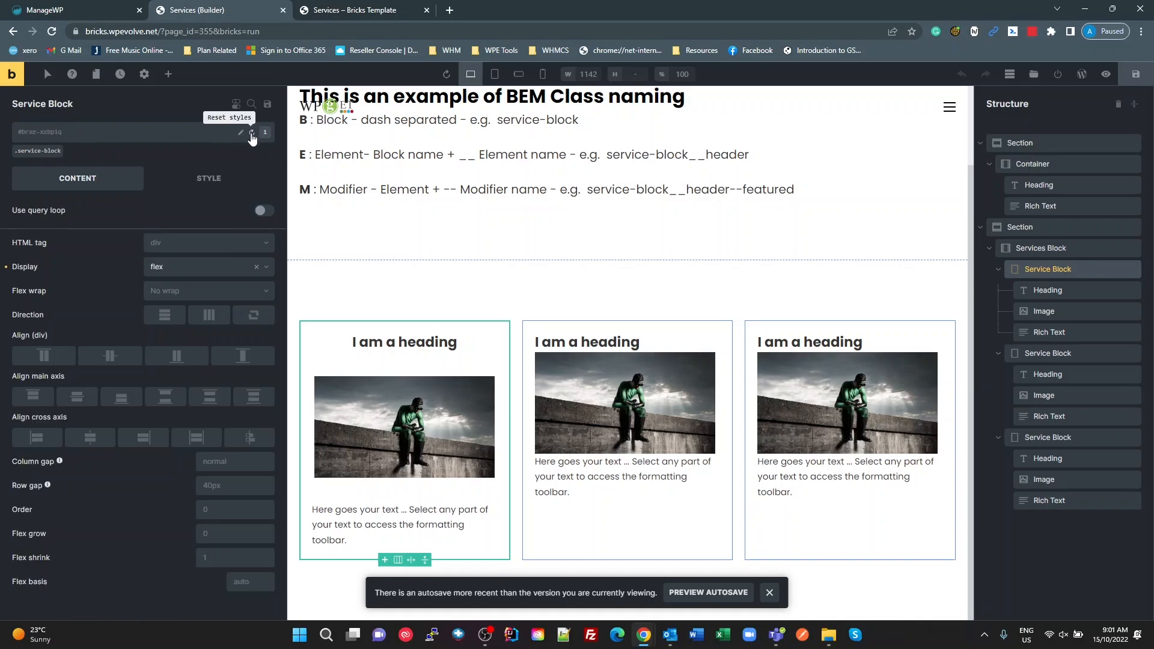
{"action": "left_click", "coordinate": [208, 275]}
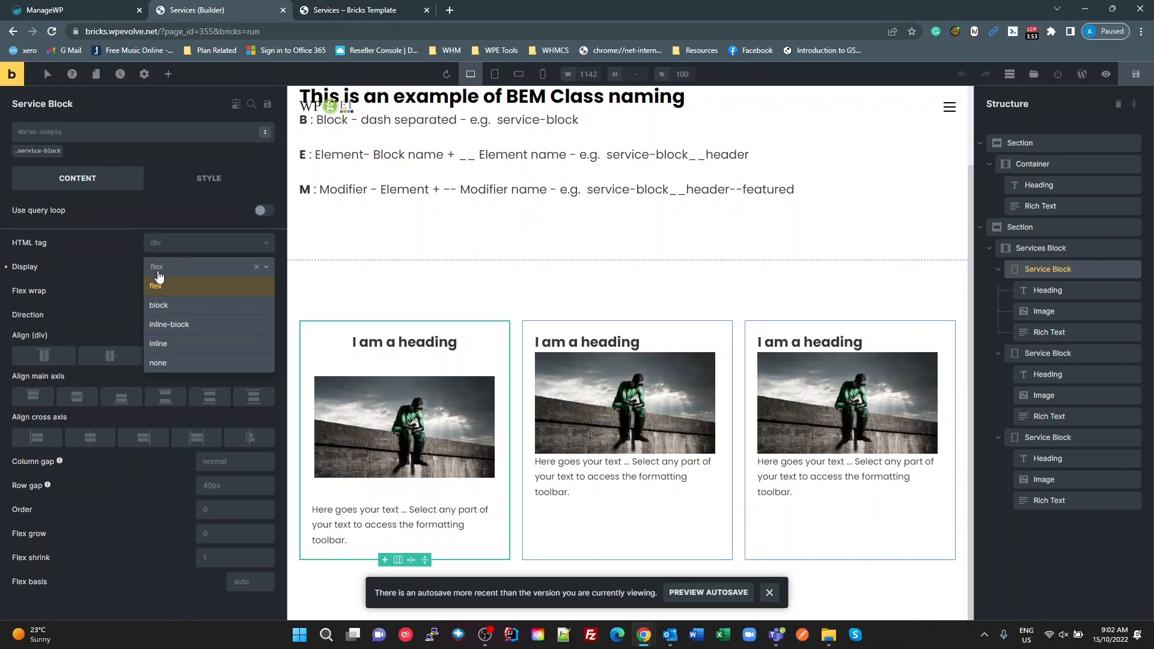
{"action": "left_click", "coordinate": [256, 267]}
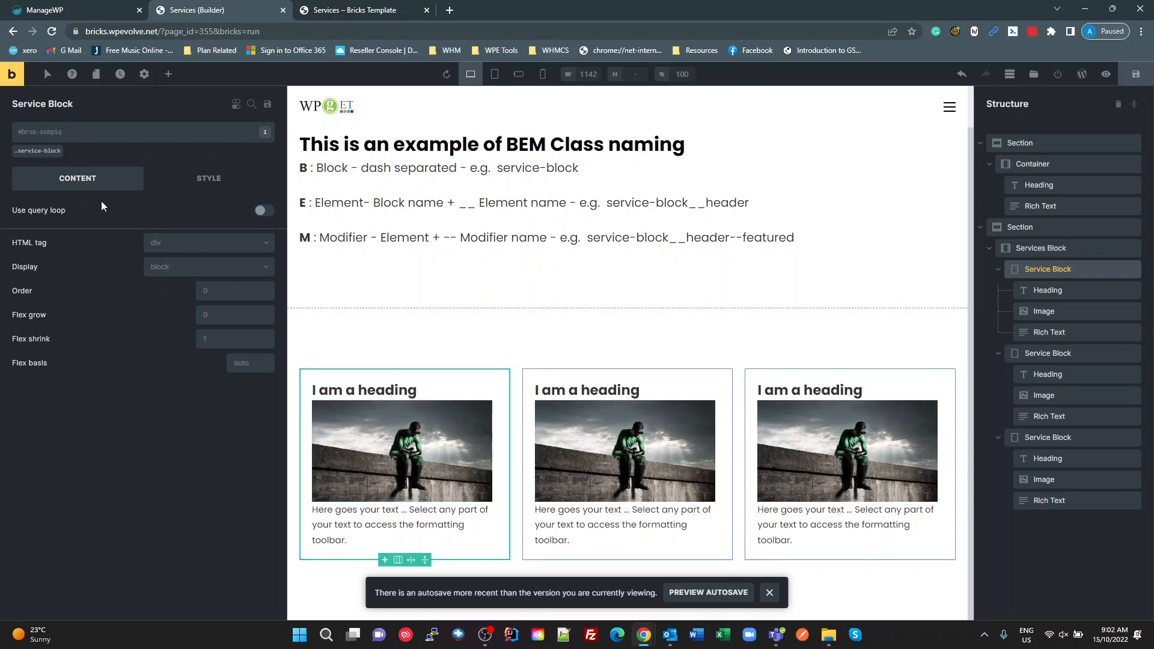
Step: Set the service-block class's display to flex on the first Service Block
{"action": "left_click", "coordinate": [43, 151]}
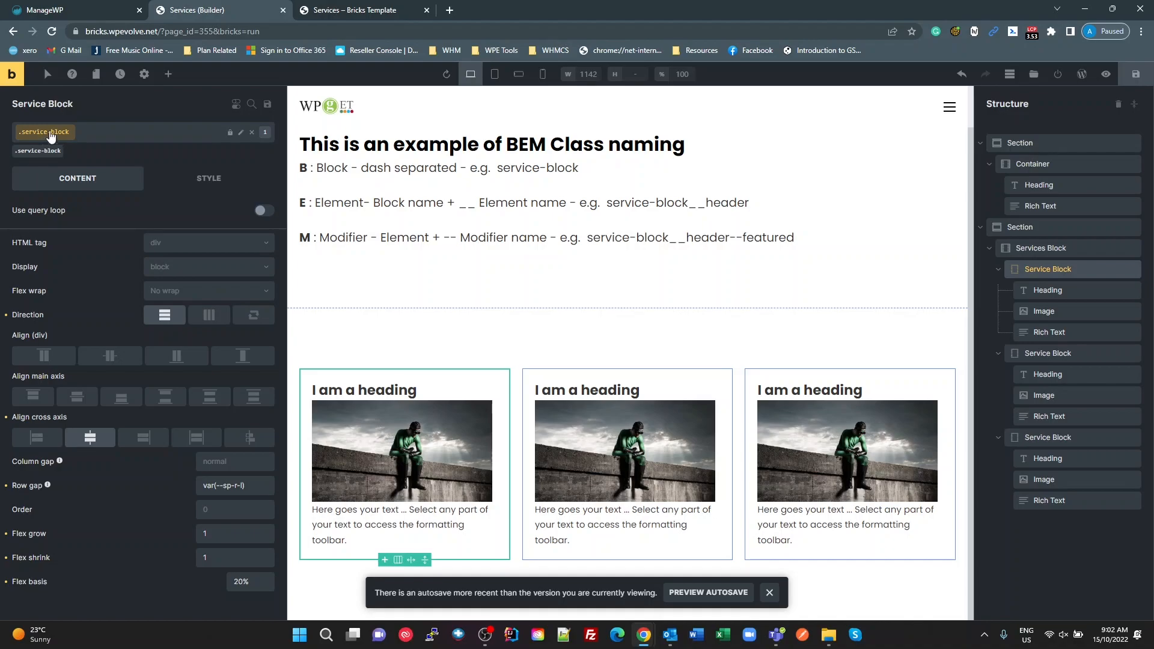
{"action": "left_click", "coordinate": [176, 275]}
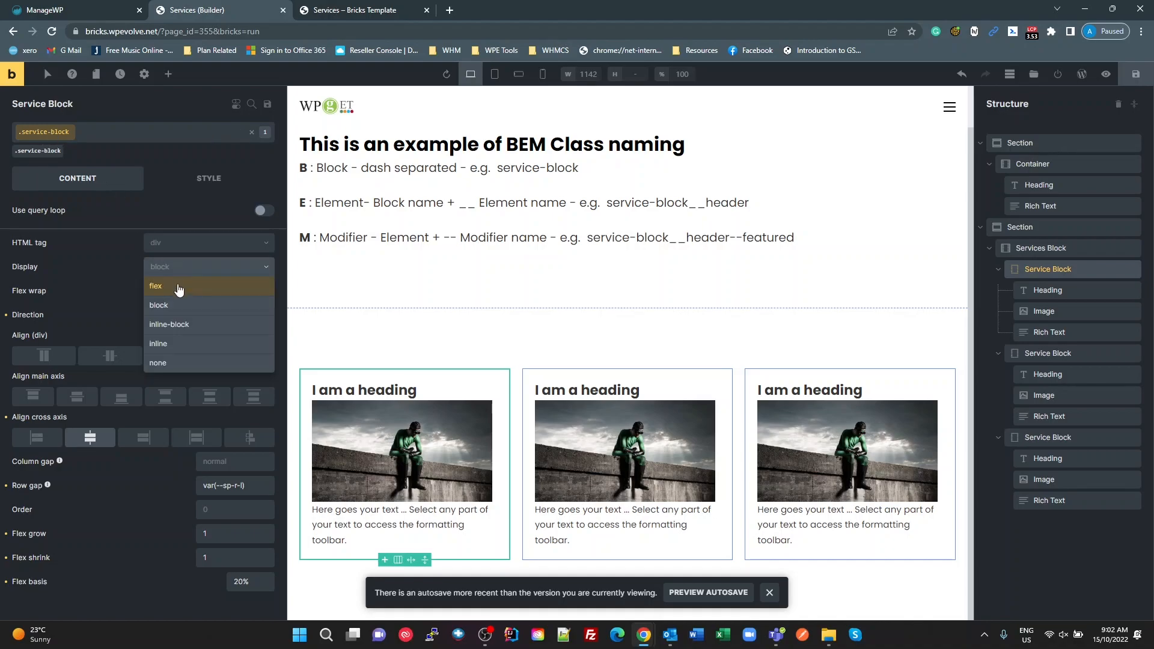
{"action": "left_click", "coordinate": [156, 287]}
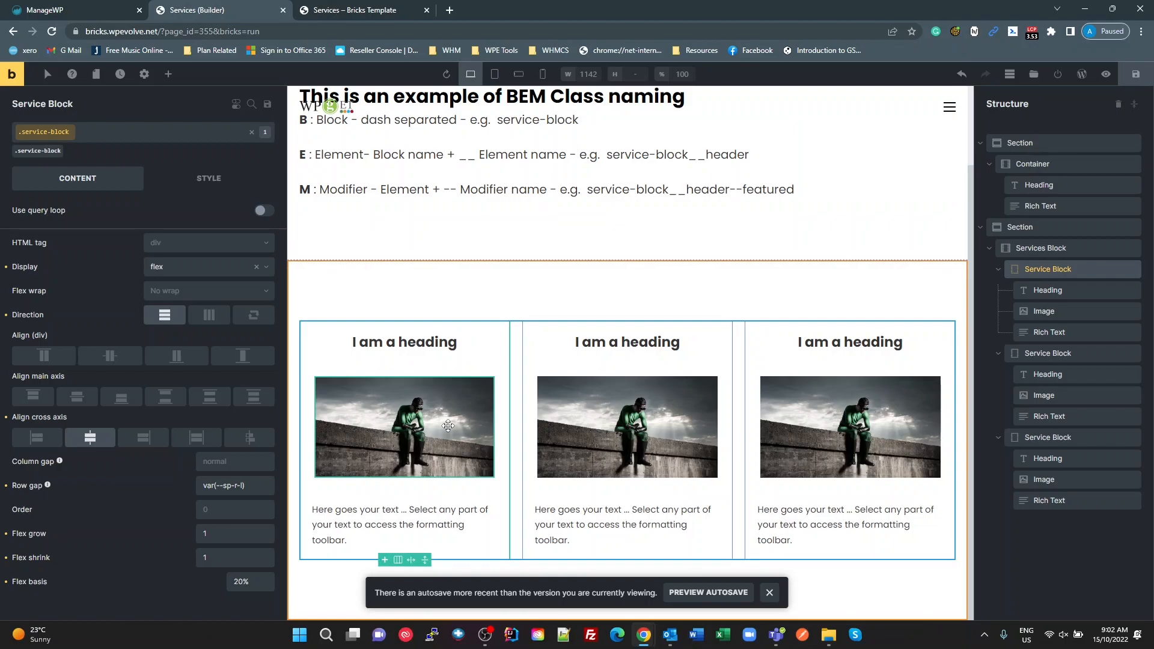
{"action": "left_click", "coordinate": [52, 137]}
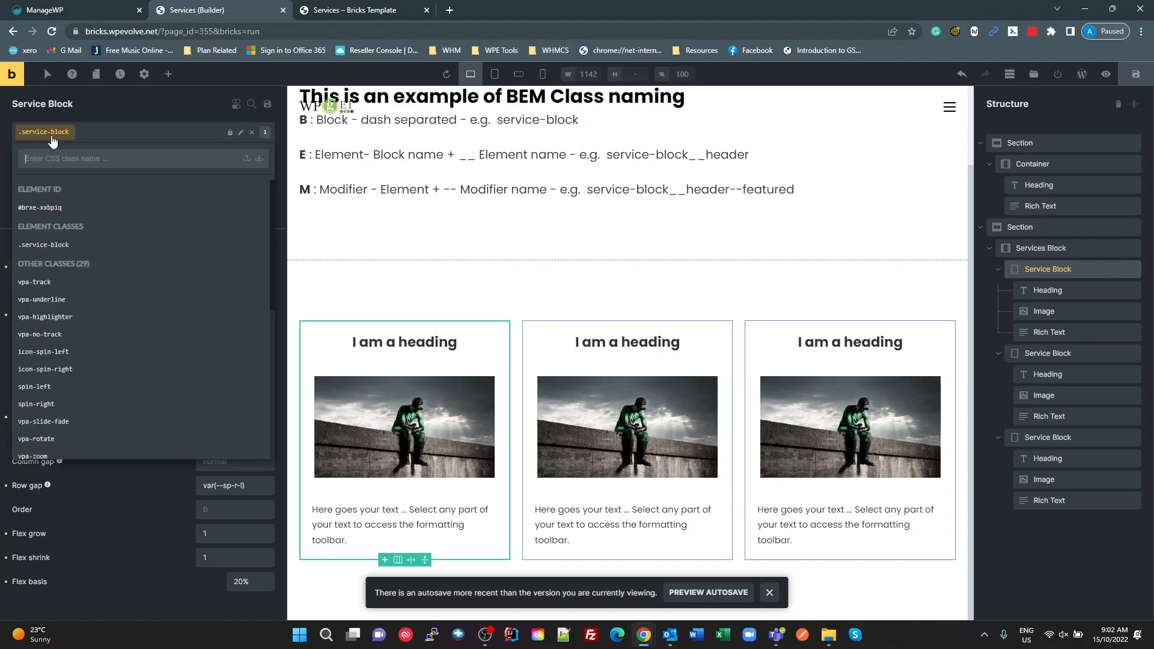
{"action": "left_click", "coordinate": [51, 137]}
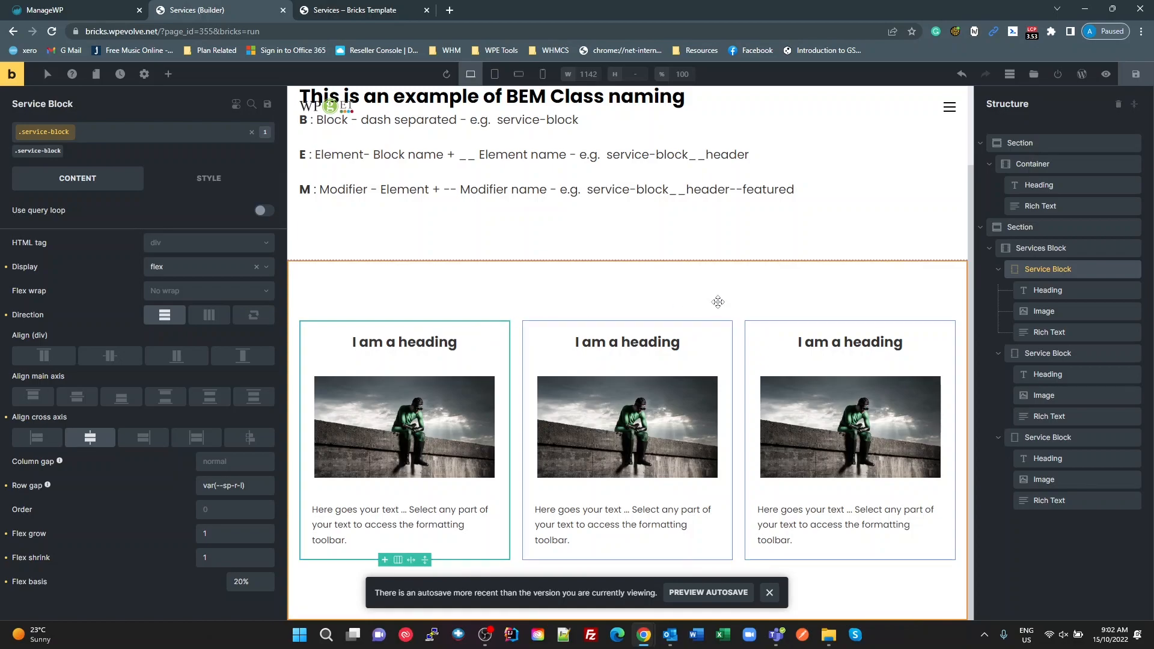
Step: Set the text colour of the service-block__heading class to the blue palette colour #668aff from the first block's Heading
{"action": "left_click", "coordinate": [1036, 290]}
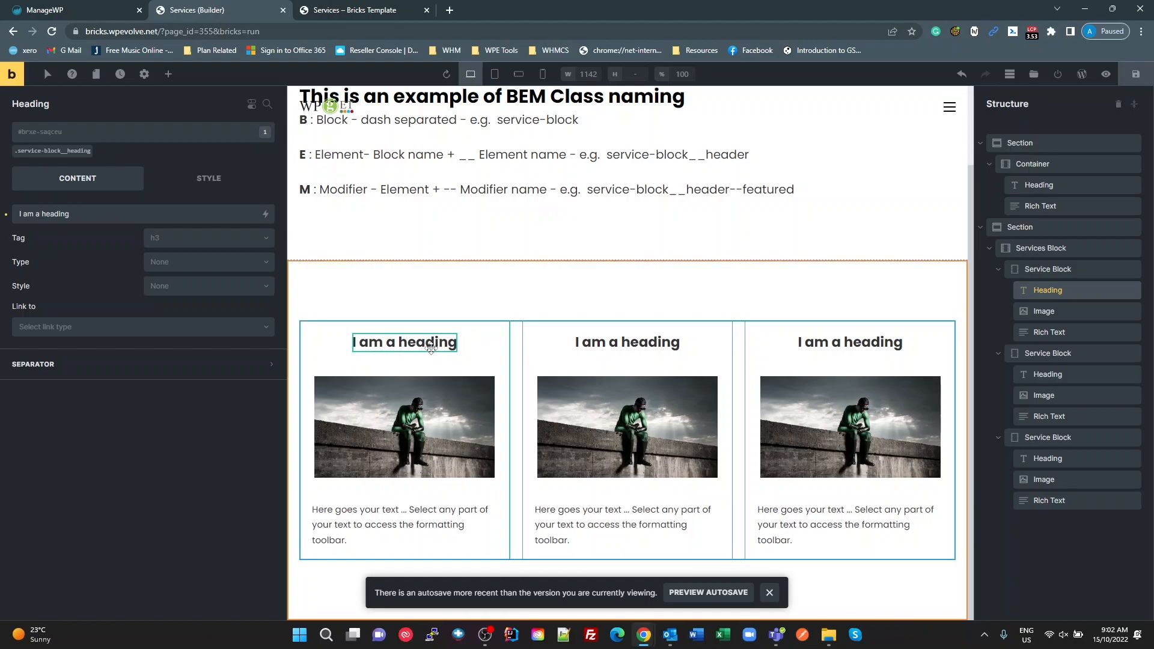
{"action": "left_click", "coordinate": [209, 179]}
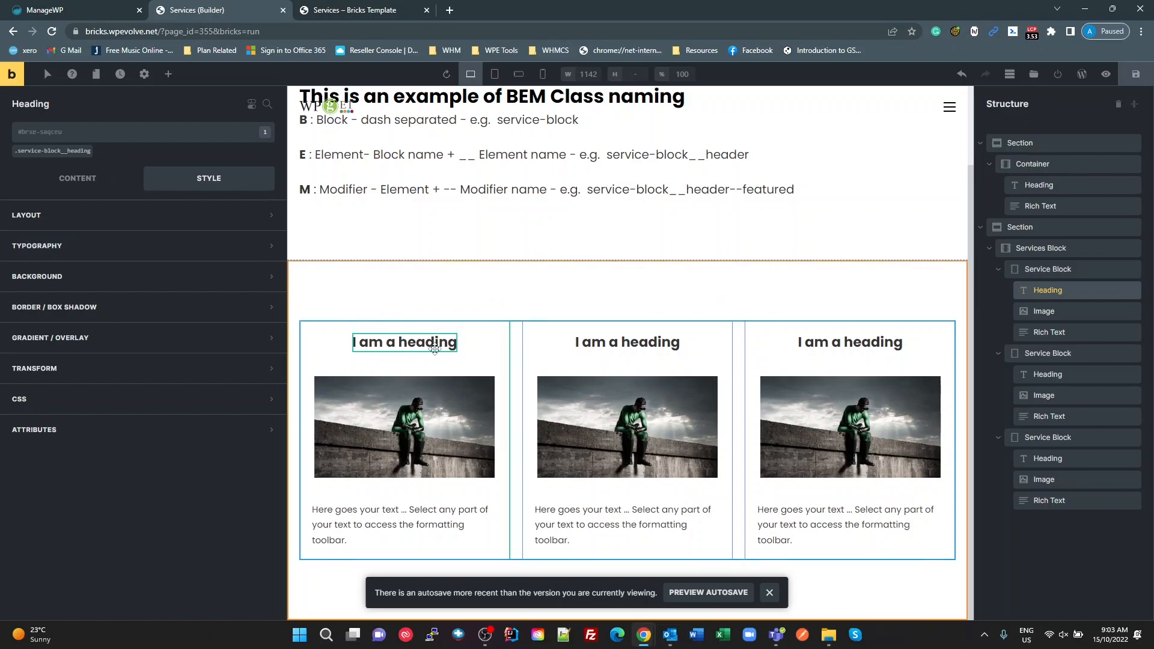
{"action": "left_click", "coordinate": [64, 153]}
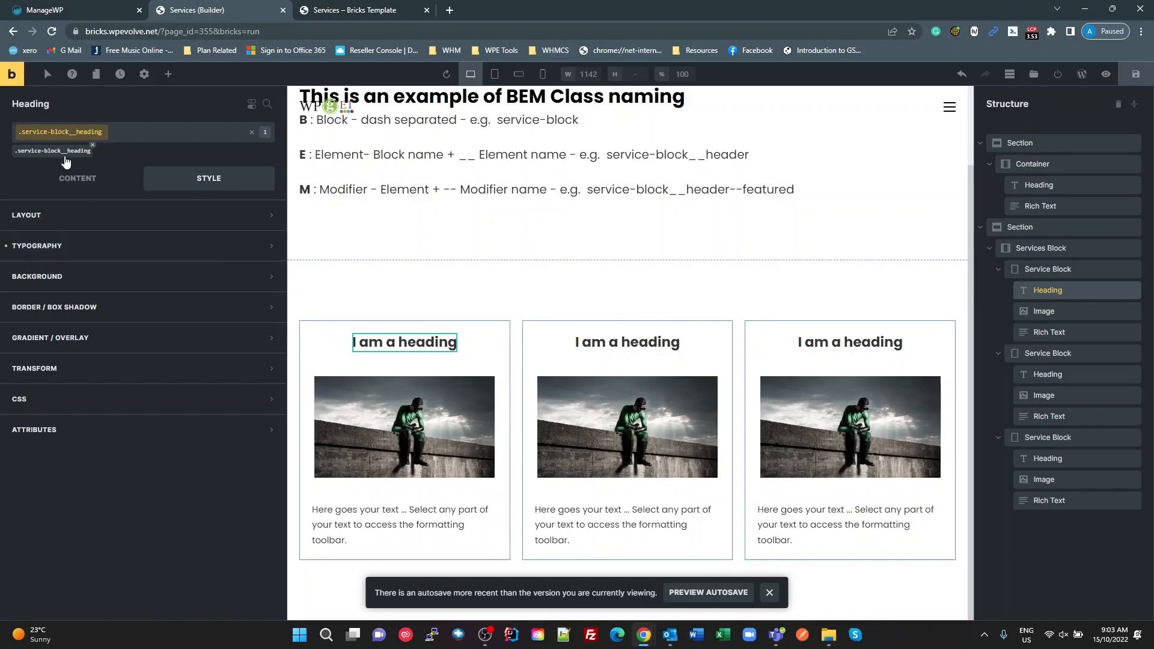
{"action": "left_click", "coordinate": [96, 246]}
{"action": "left_click", "coordinate": [267, 275]}
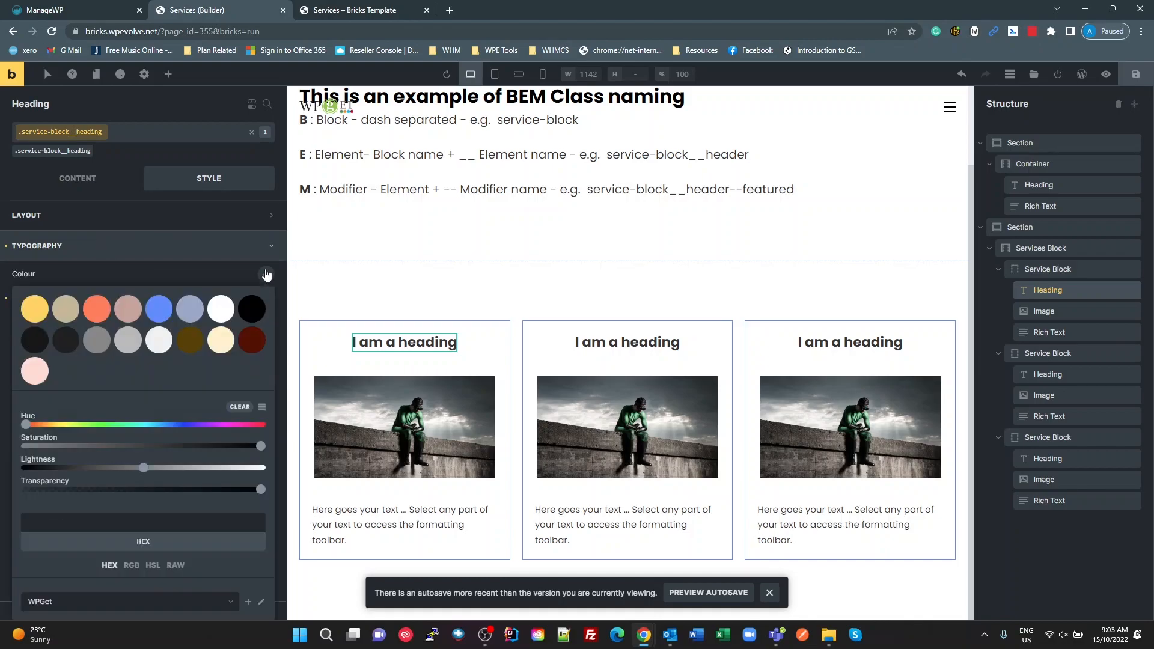
{"action": "left_click", "coordinate": [97, 309]}
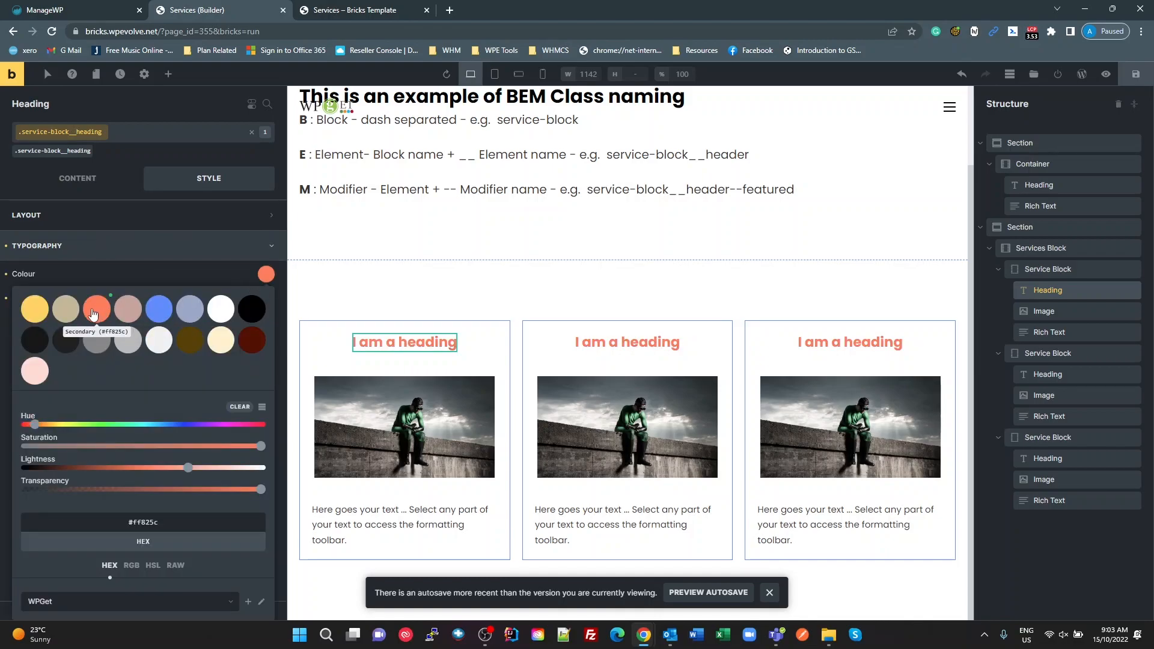
{"action": "left_click", "coordinate": [32, 308]}
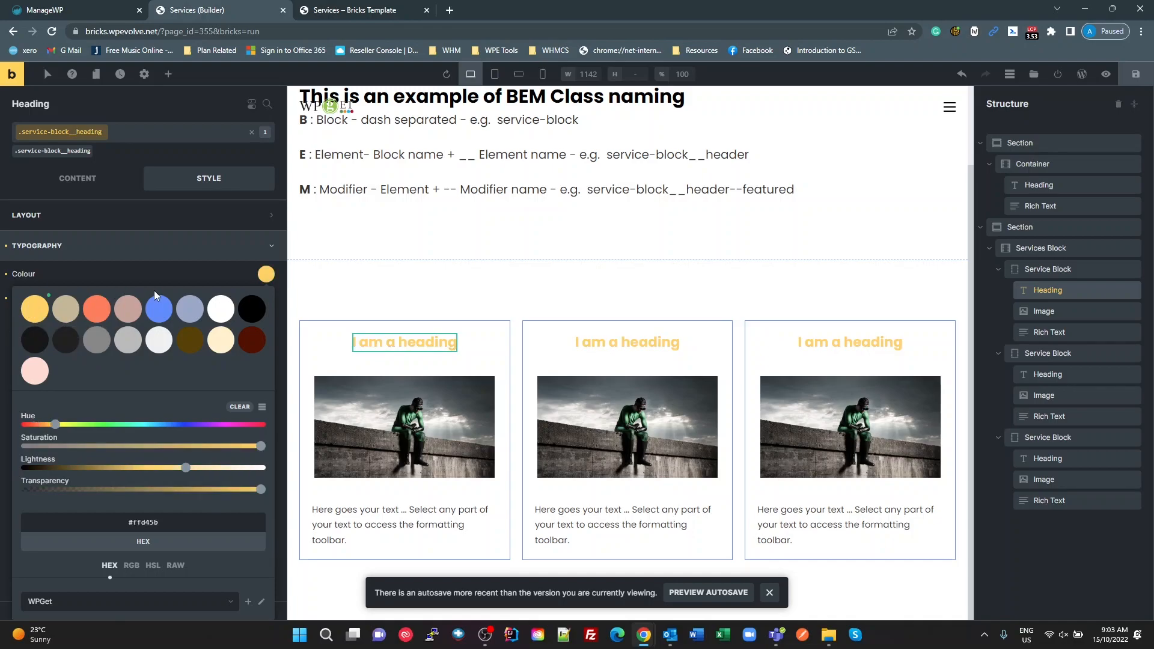
{"action": "left_click", "coordinate": [159, 310]}
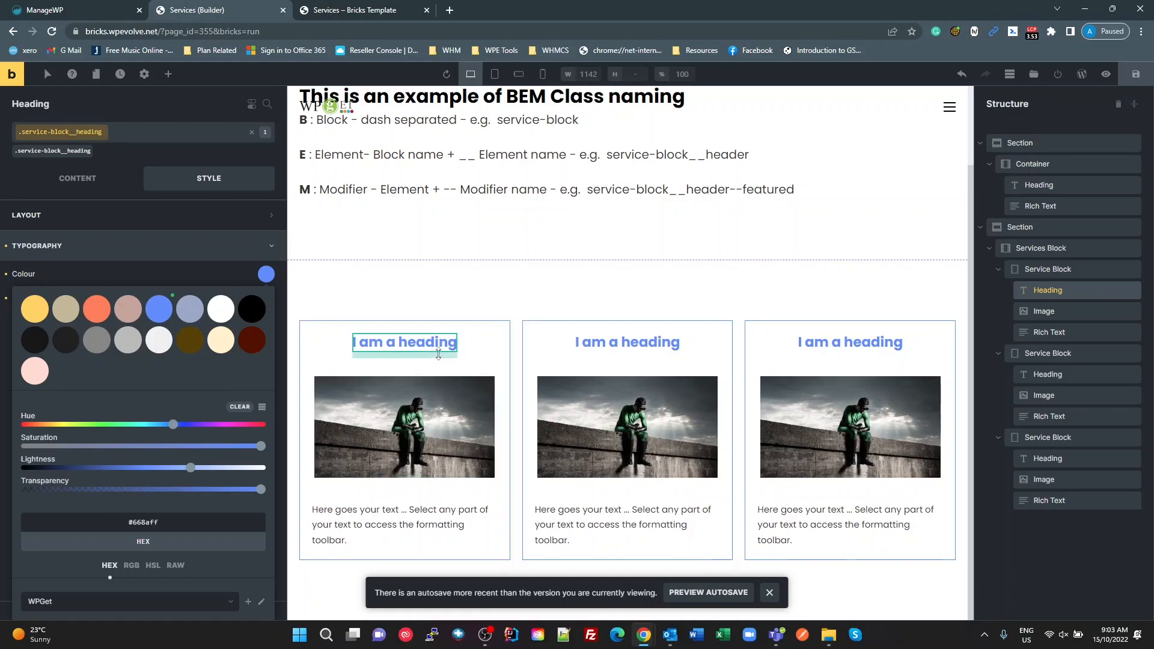
{"action": "left_click", "coordinate": [78, 132]}
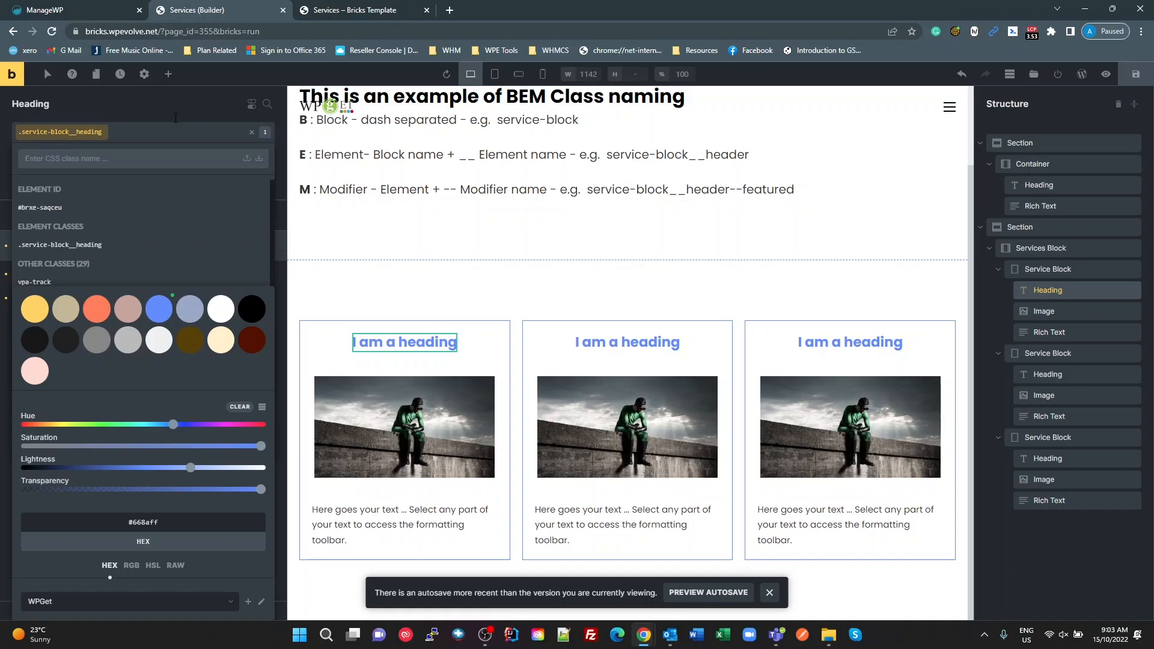
{"action": "left_click", "coordinate": [175, 118]}
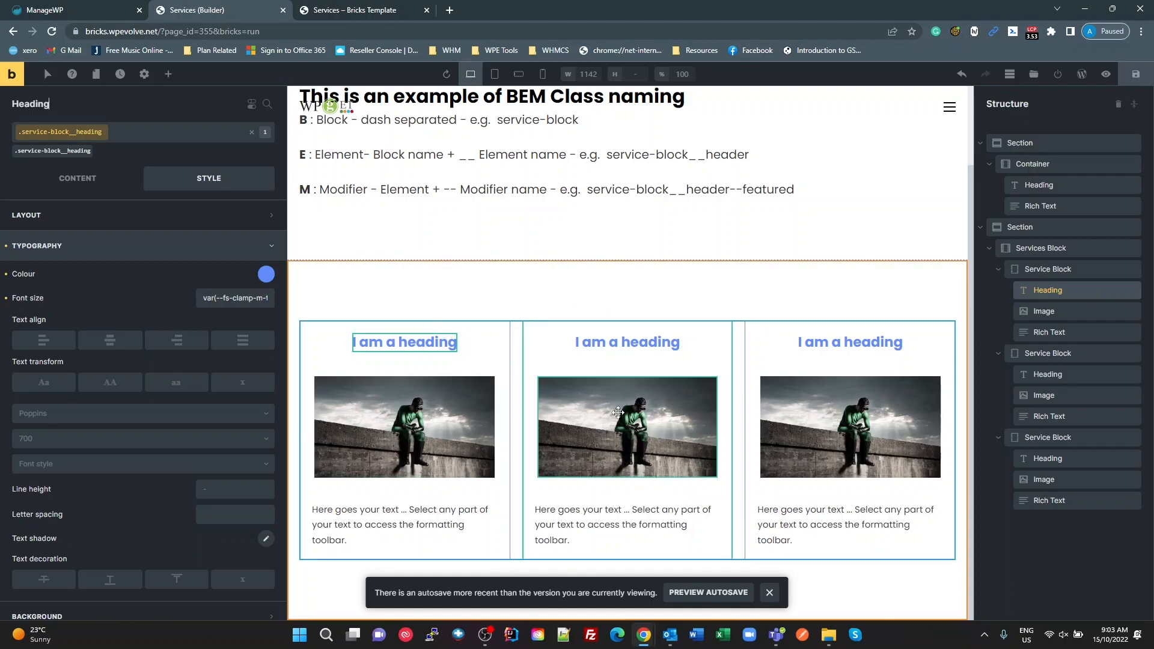
Step: Set the service-block__image class's height to 120px and width to 100% from the first block's Image
{"action": "left_click", "coordinate": [1043, 313]}
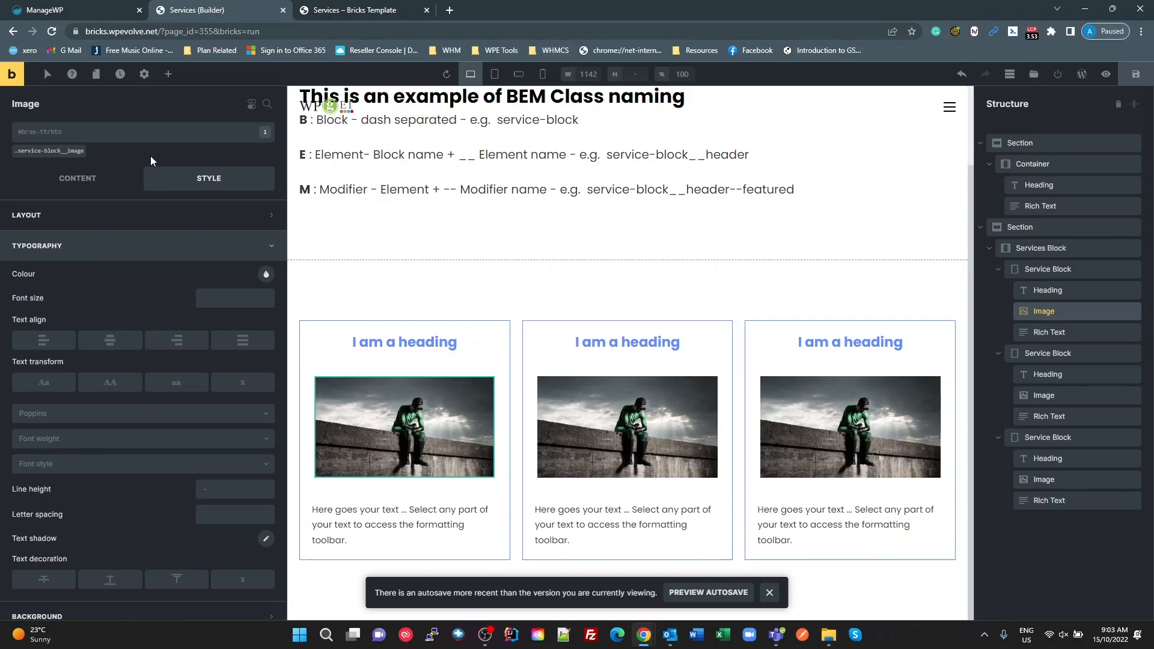
{"action": "left_click", "coordinate": [45, 152]}
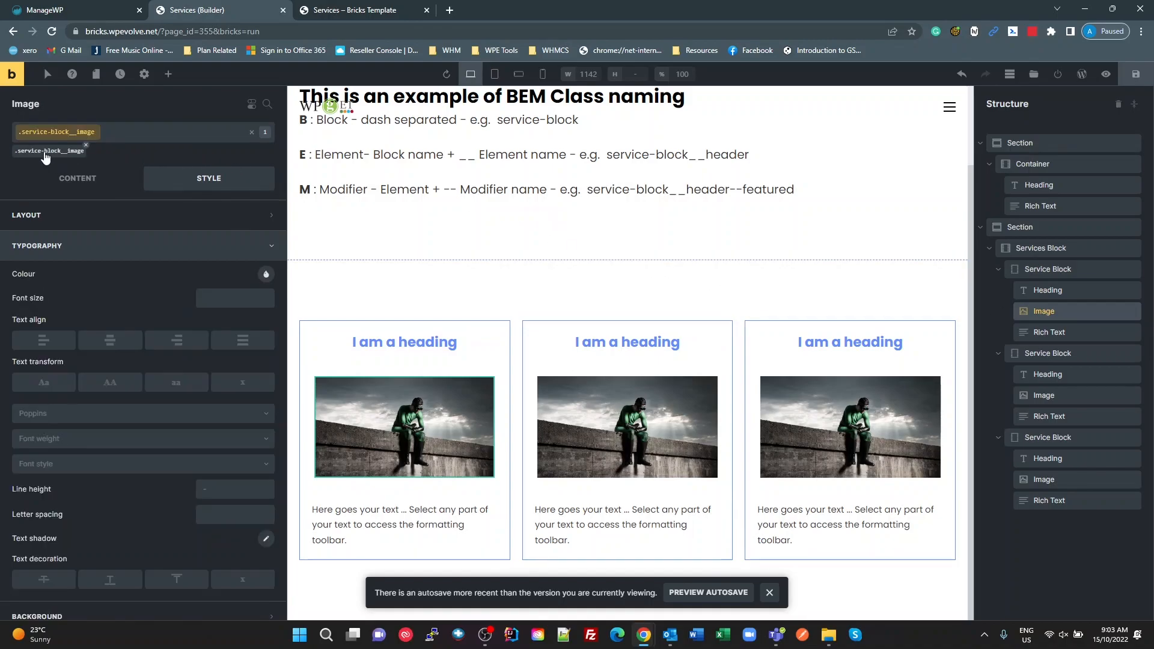
{"action": "left_click", "coordinate": [122, 217]}
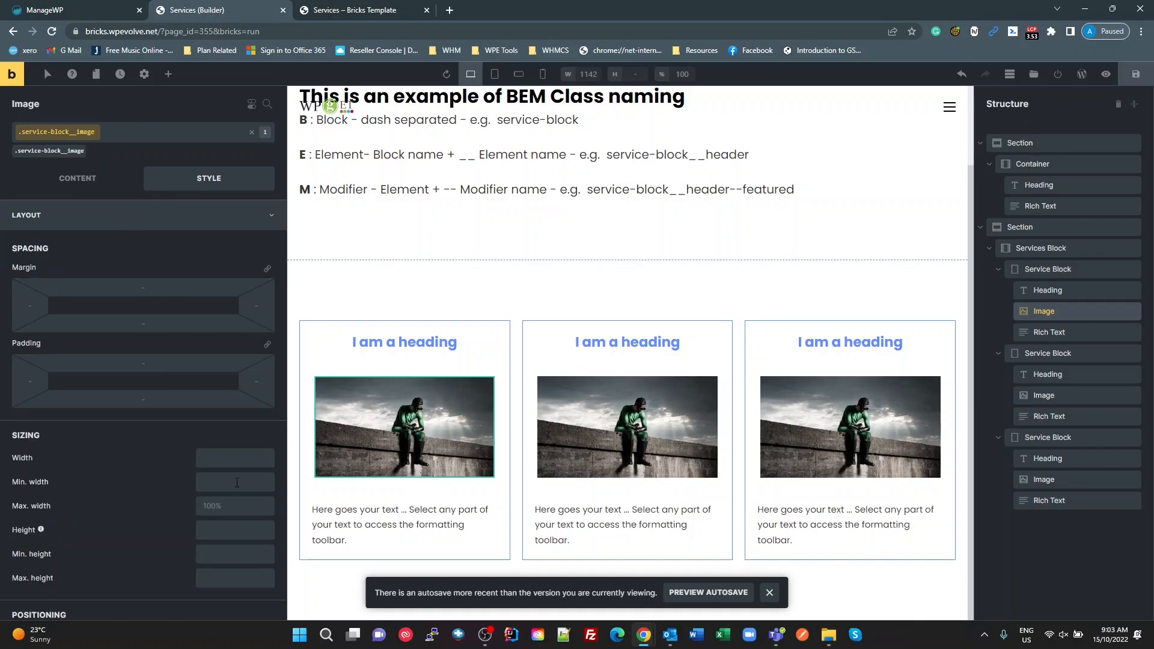
{"action": "left_click", "coordinate": [212, 537]}
{"action": "type", "text": "12"}
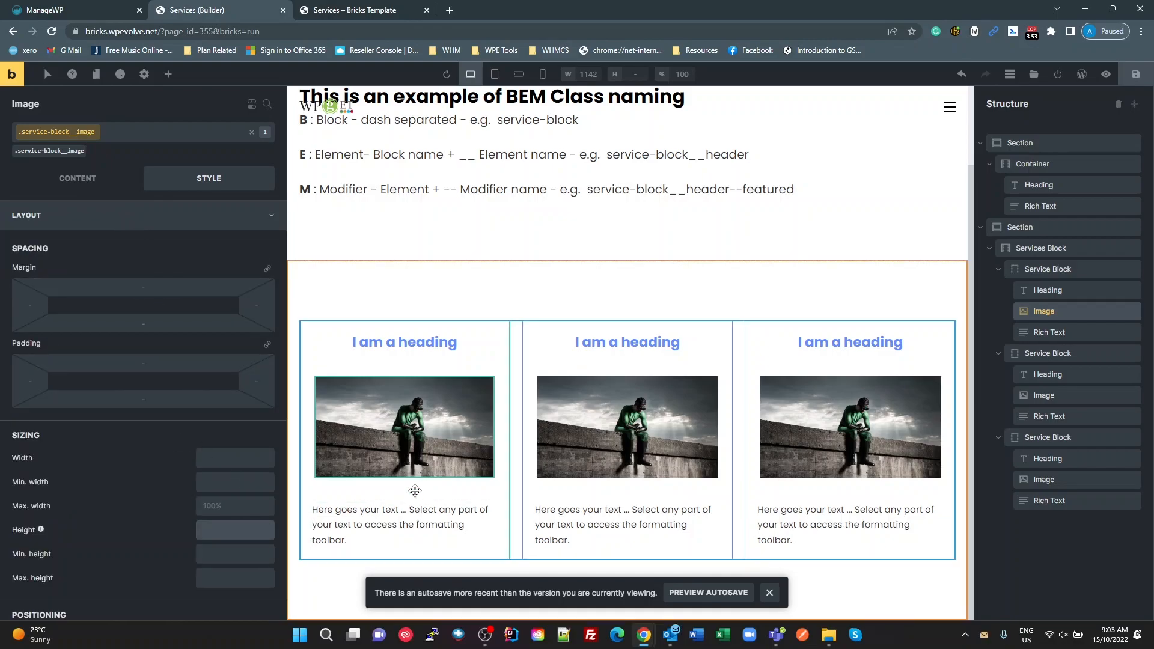
{"action": "type", "text": "0px"}
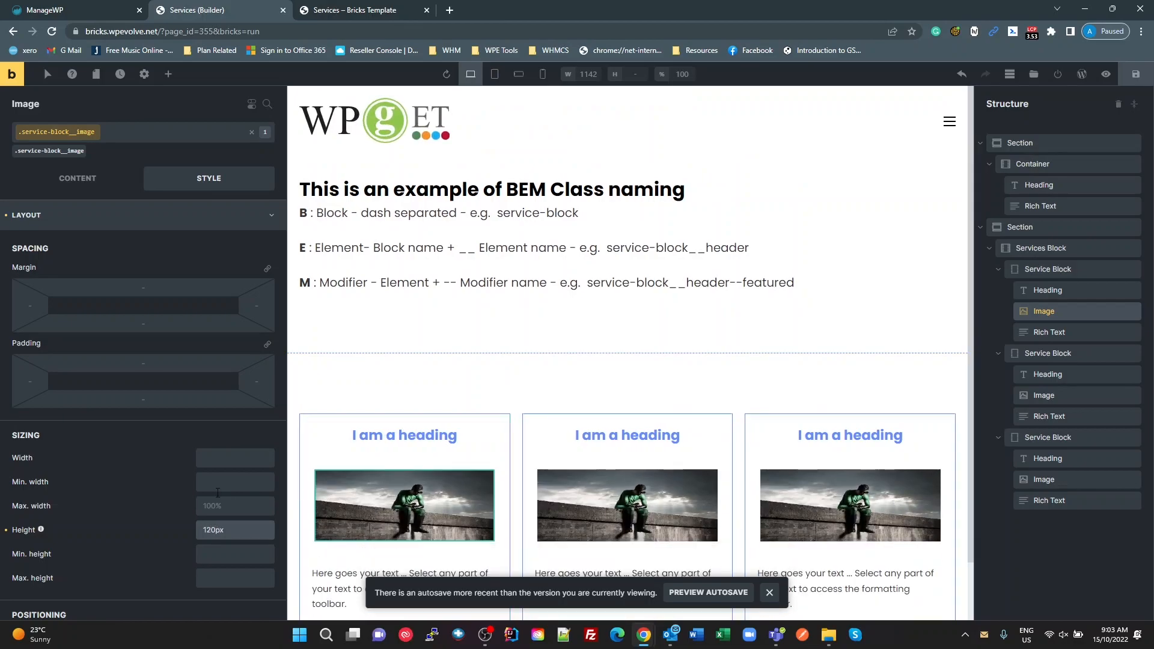
{"action": "left_click", "coordinate": [215, 460]}
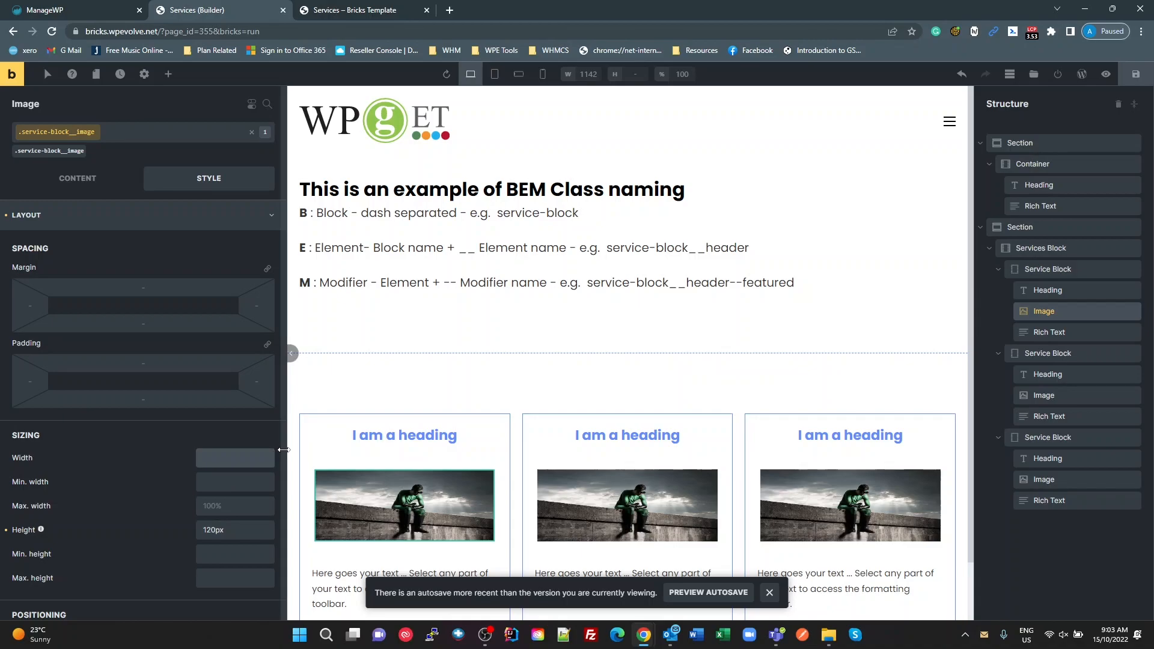
{"action": "type", "text": "100%"}
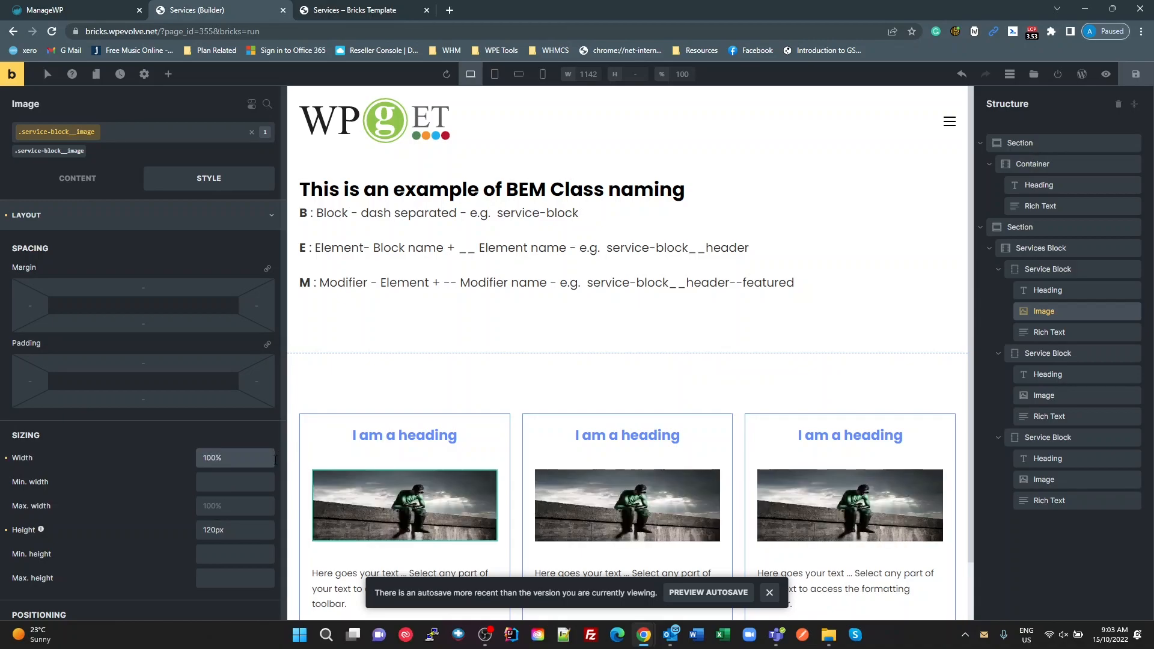
Step: Set the object fit of the service-block__image class to Cover
{"action": "left_click", "coordinate": [75, 184]}
{"action": "left_click", "coordinate": [165, 374]}
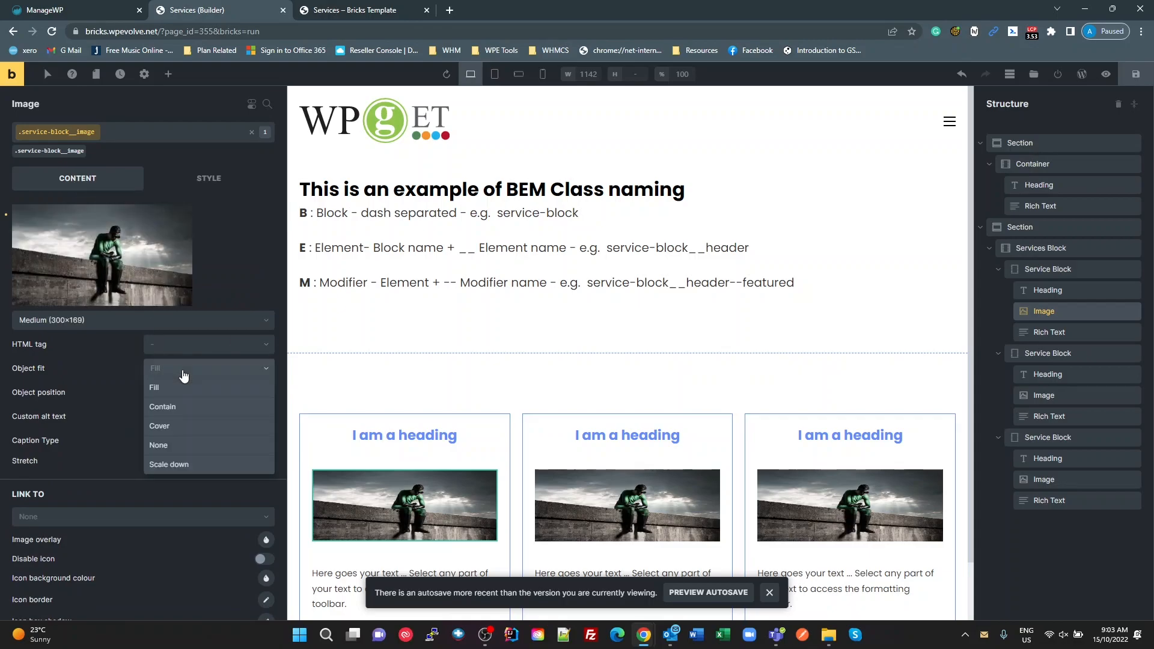
{"action": "left_click", "coordinate": [174, 425]}
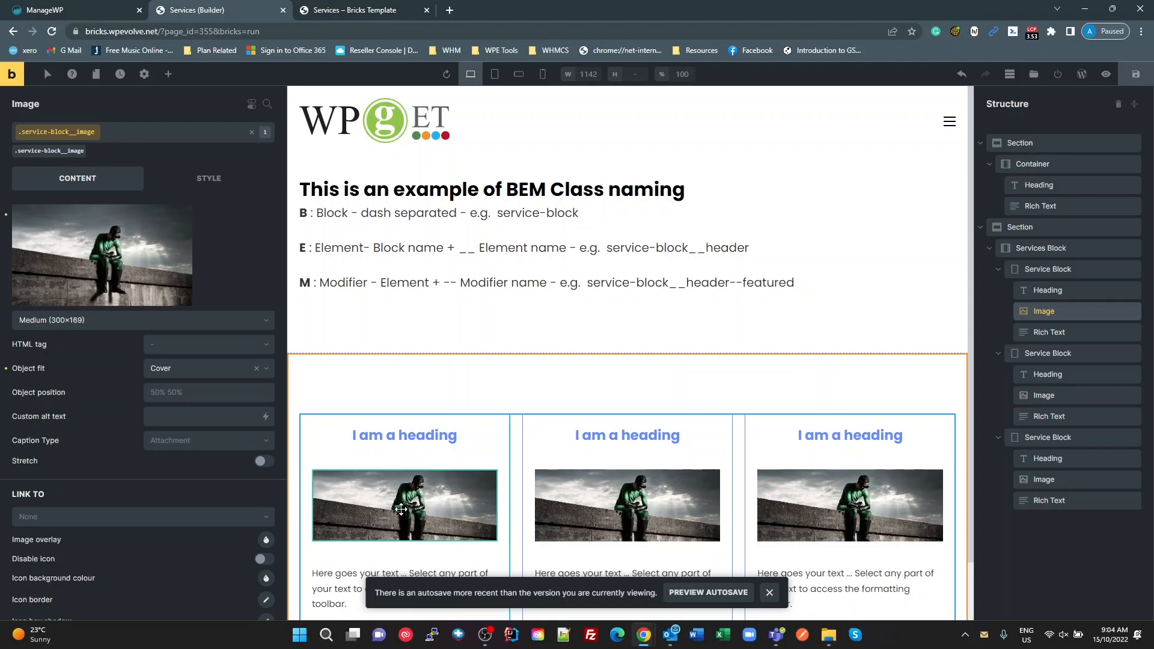
{"action": "left_click", "coordinate": [207, 396]}
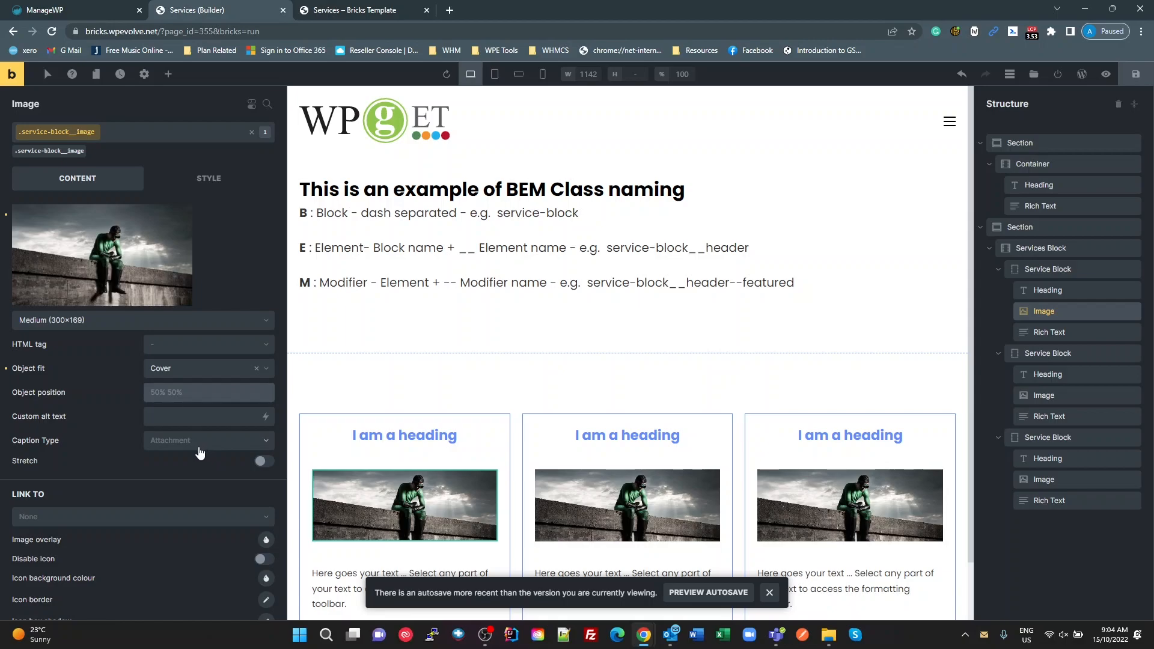
Step: Give the service-block__image class a linked border radius of 30px on all corners
{"action": "left_click", "coordinate": [209, 178]}
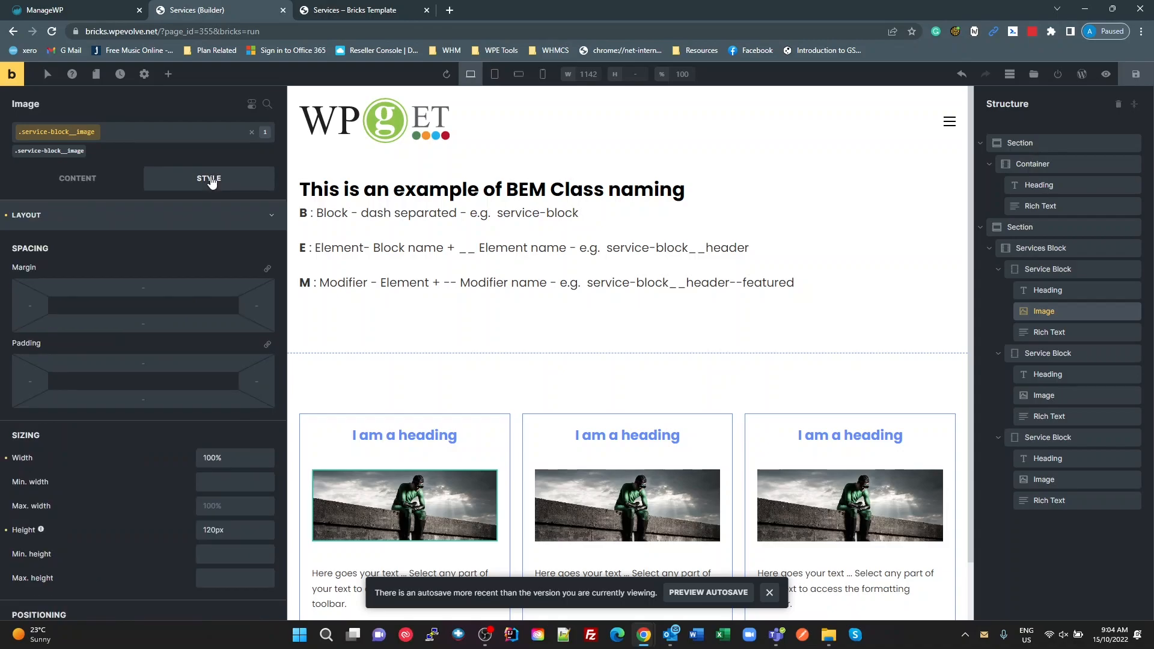
{"action": "scroll", "coordinate": [215, 384], "scroll_direction": "down", "scroll_amount": 3}
{"action": "scroll", "coordinate": [208, 360], "scroll_direction": "up", "scroll_amount": 3}
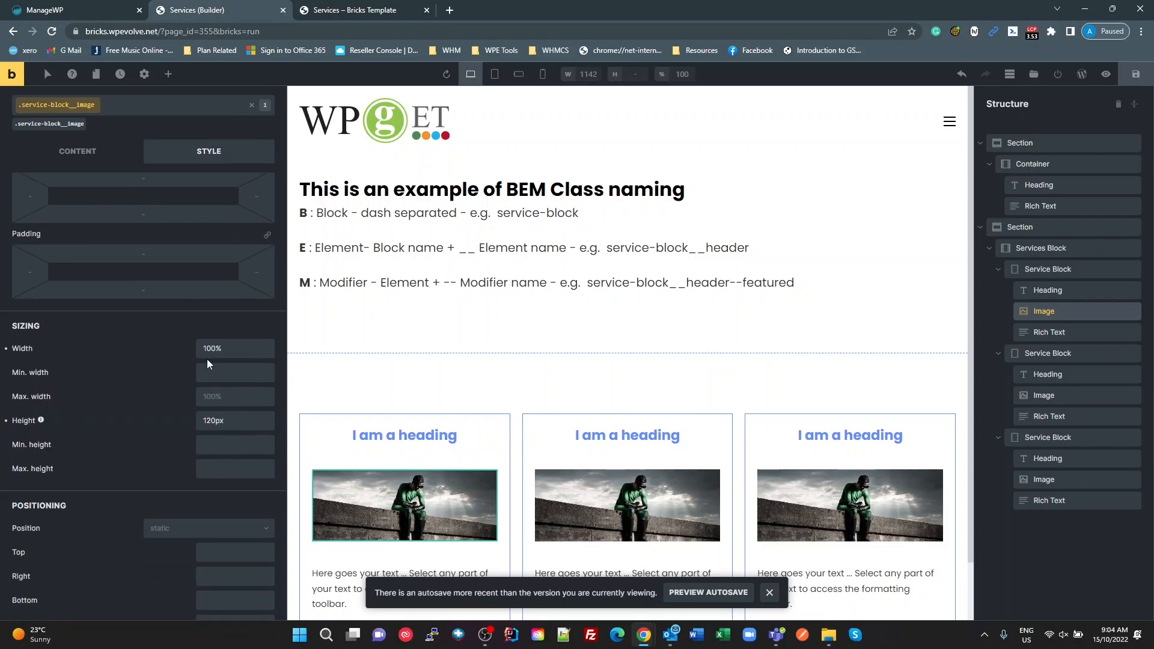
{"action": "left_click", "coordinate": [74, 224]}
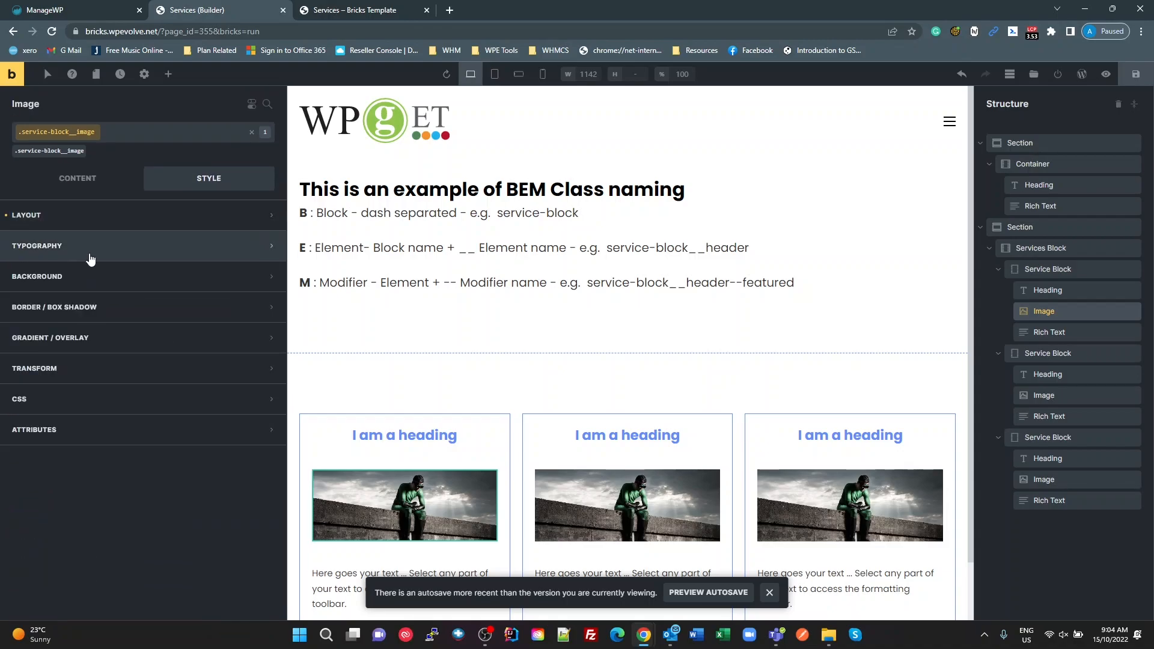
{"action": "left_click", "coordinate": [137, 317]}
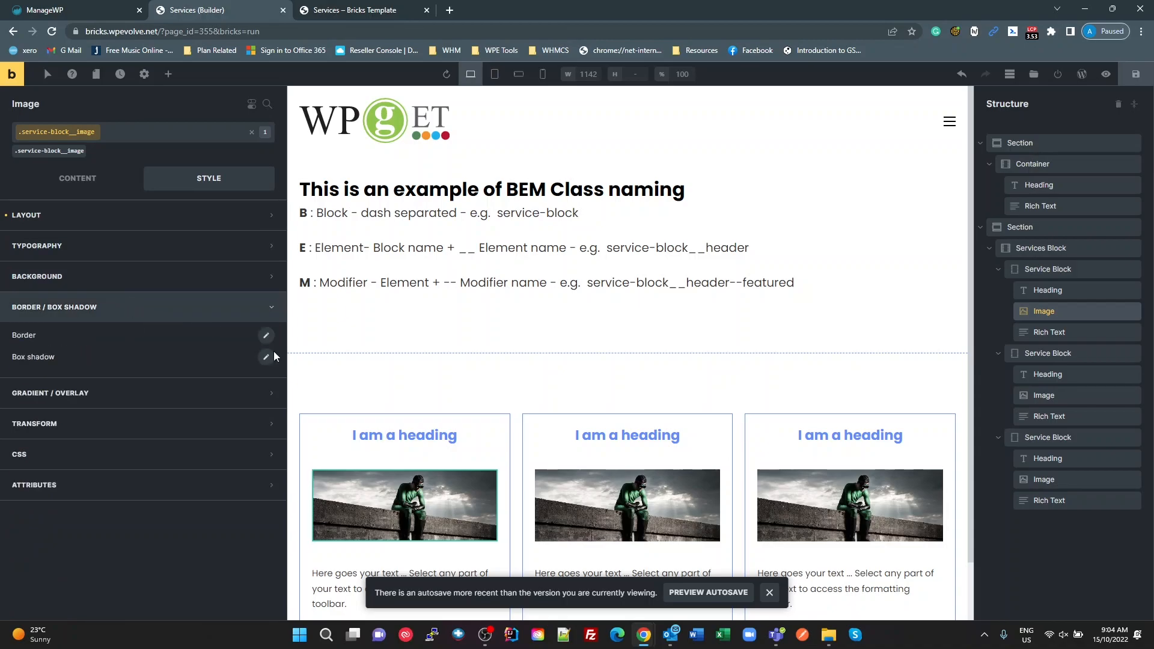
{"action": "left_click", "coordinate": [266, 335]}
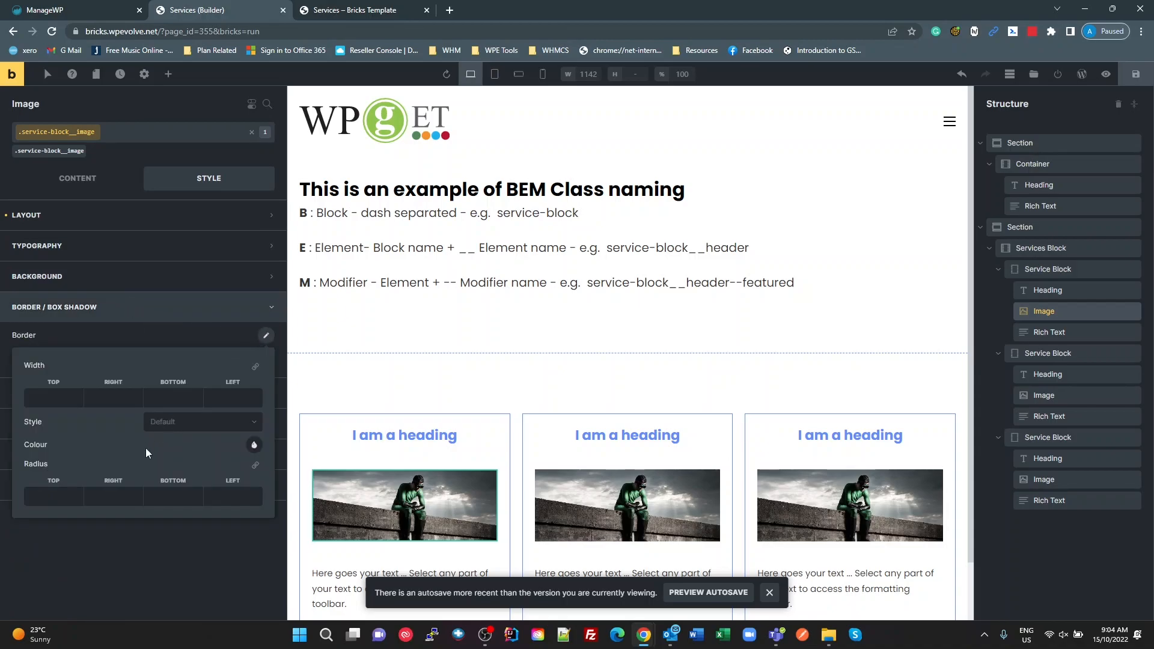
{"action": "left_click", "coordinate": [255, 466]}
{"action": "left_click", "coordinate": [50, 499]}
{"action": "type", "text": "30px"}
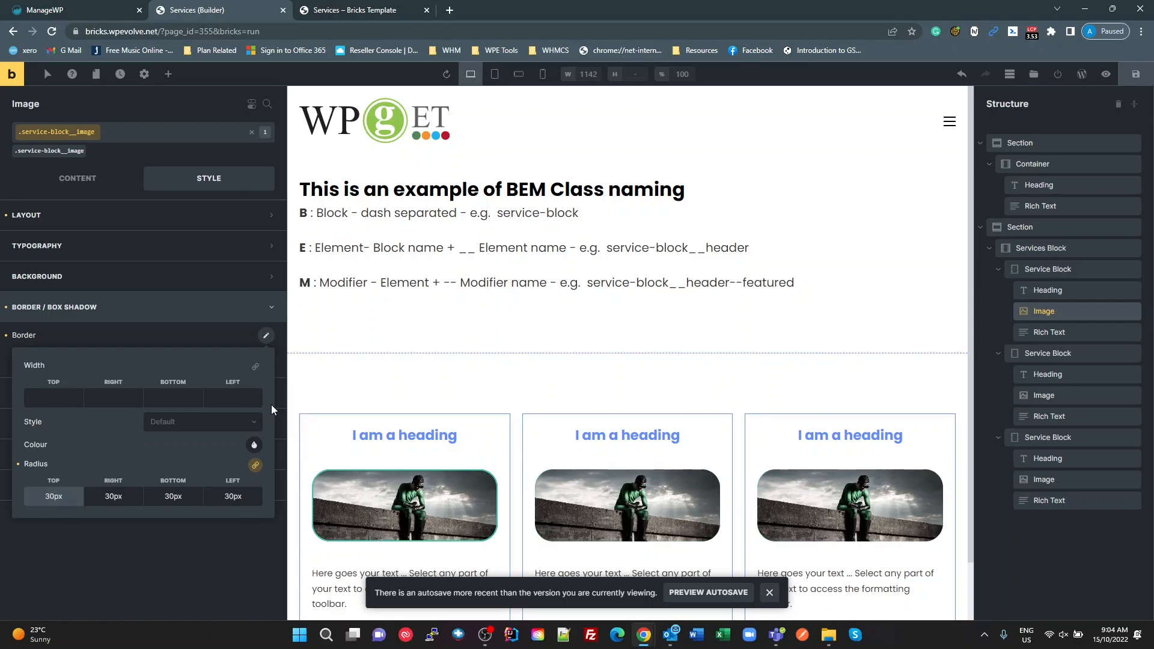
{"action": "left_click", "coordinate": [222, 520]}
{"action": "scroll", "coordinate": [553, 503], "scroll_direction": "down", "scroll_amount": 1}
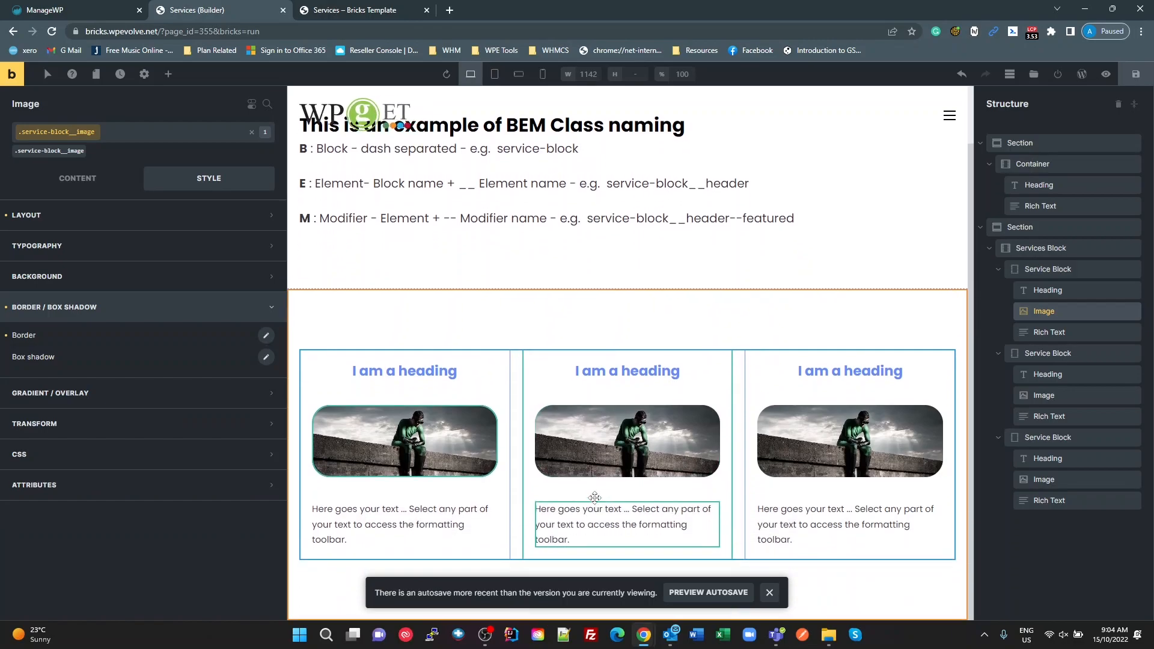
Step: Centre the first block's Rich Text through the service-block__description class rather than on its own element ID
{"action": "left_click", "coordinate": [448, 515]}
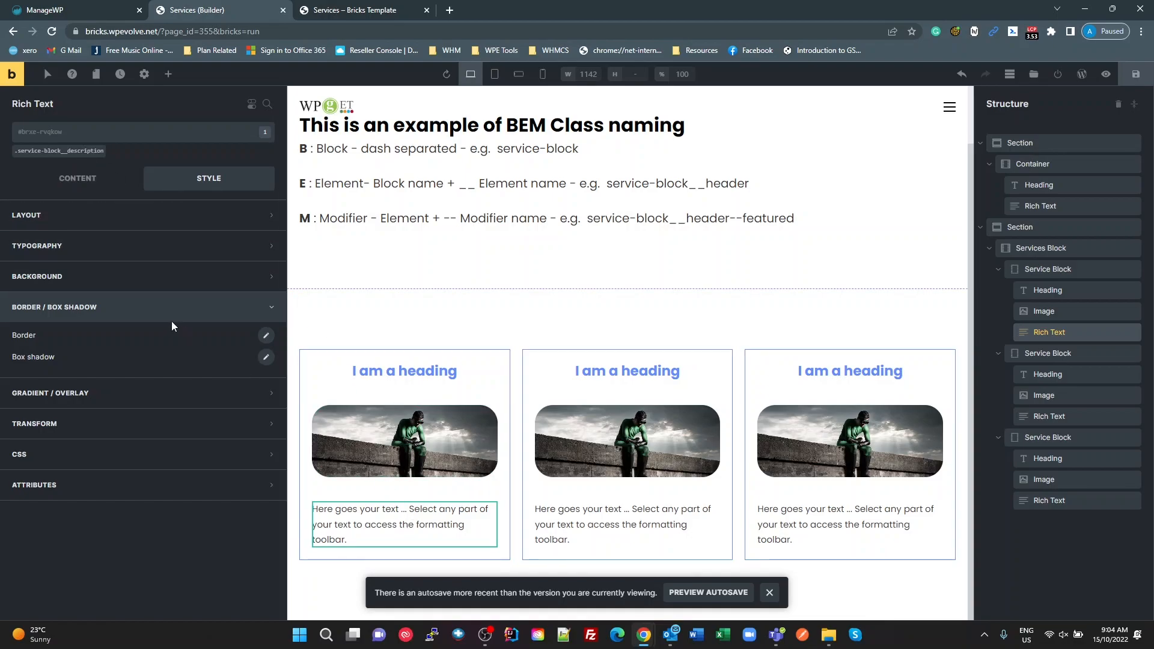
{"action": "left_click", "coordinate": [66, 247]}
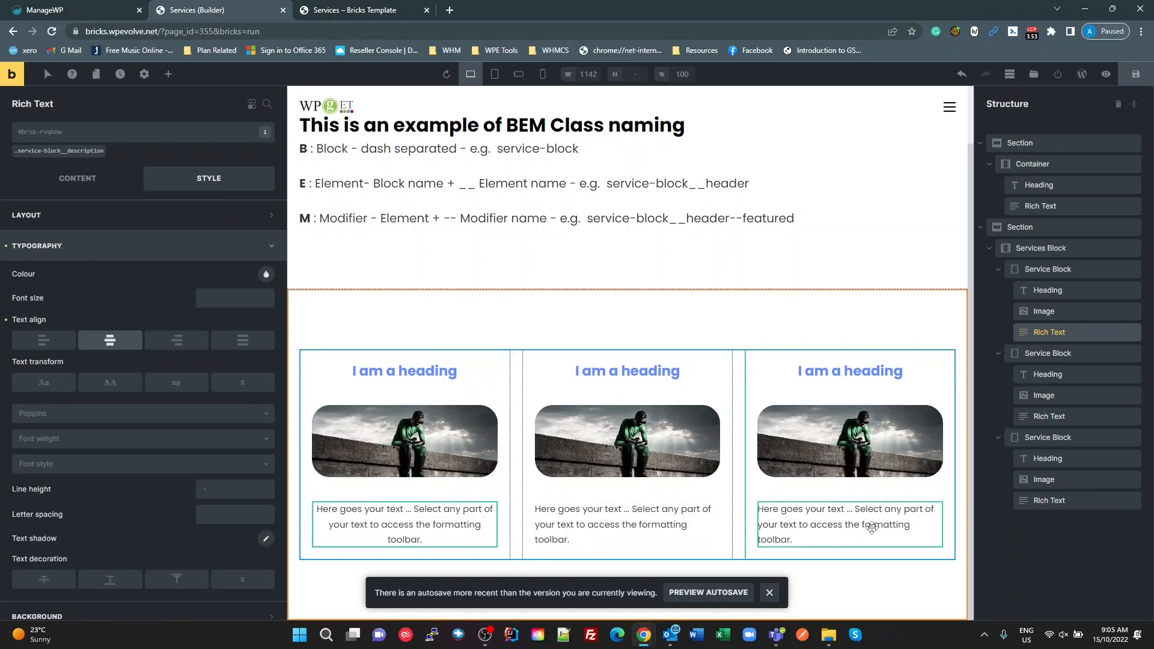
{"action": "left_click", "coordinate": [117, 342]}
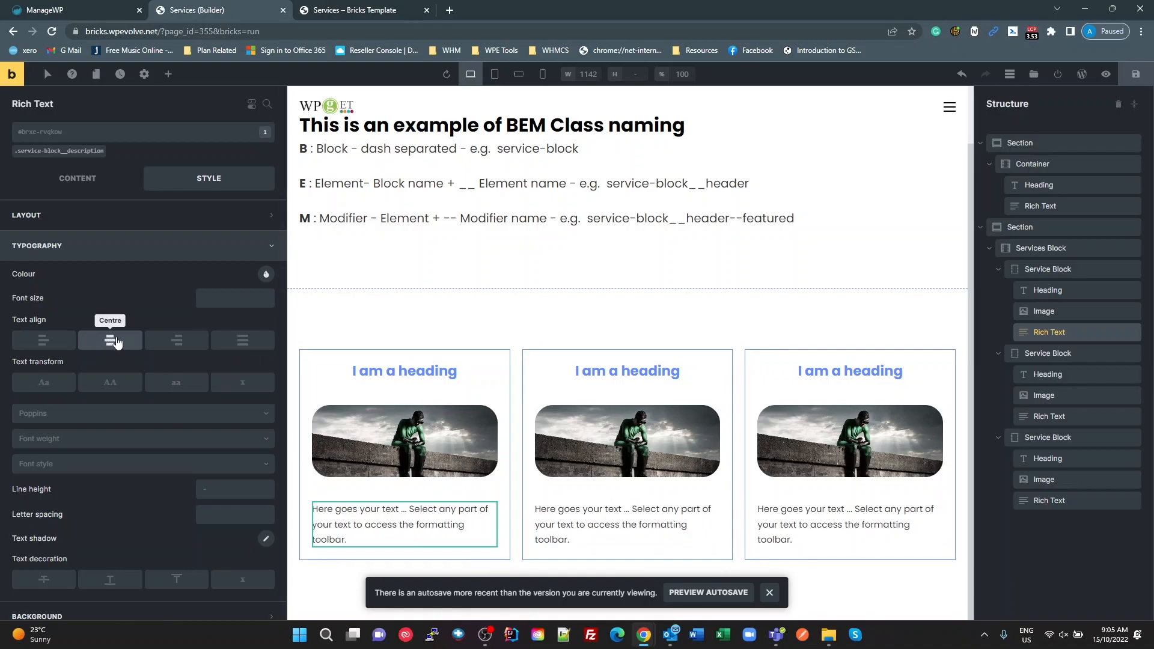
{"action": "left_click", "coordinate": [70, 154]}
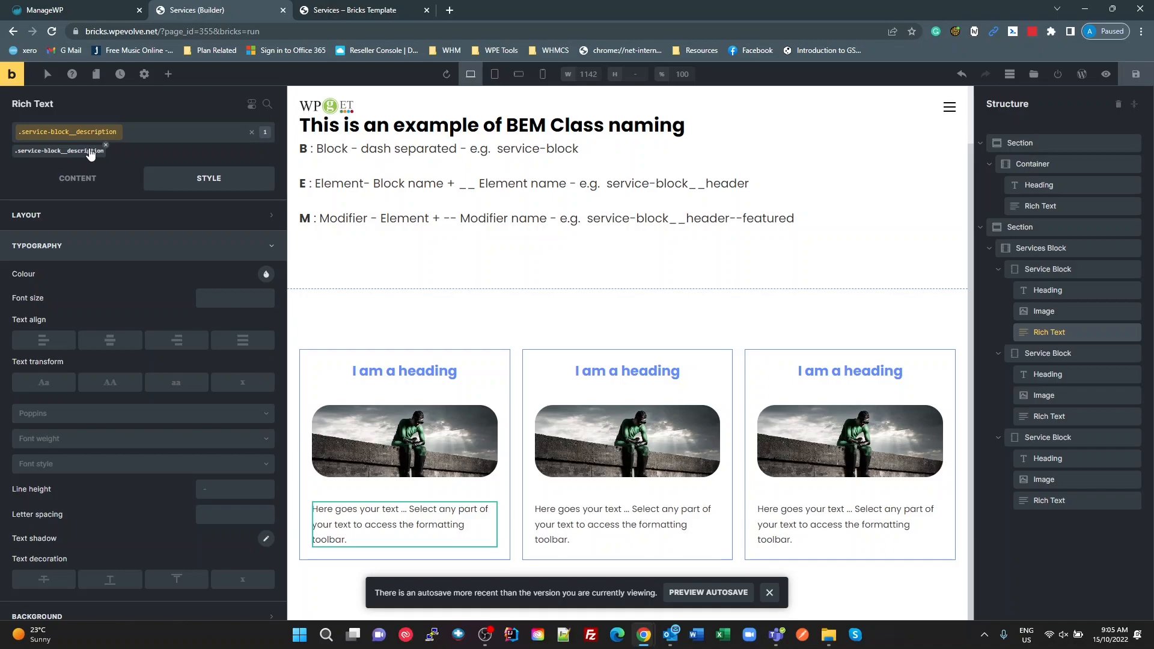
{"action": "left_click", "coordinate": [110, 340]}
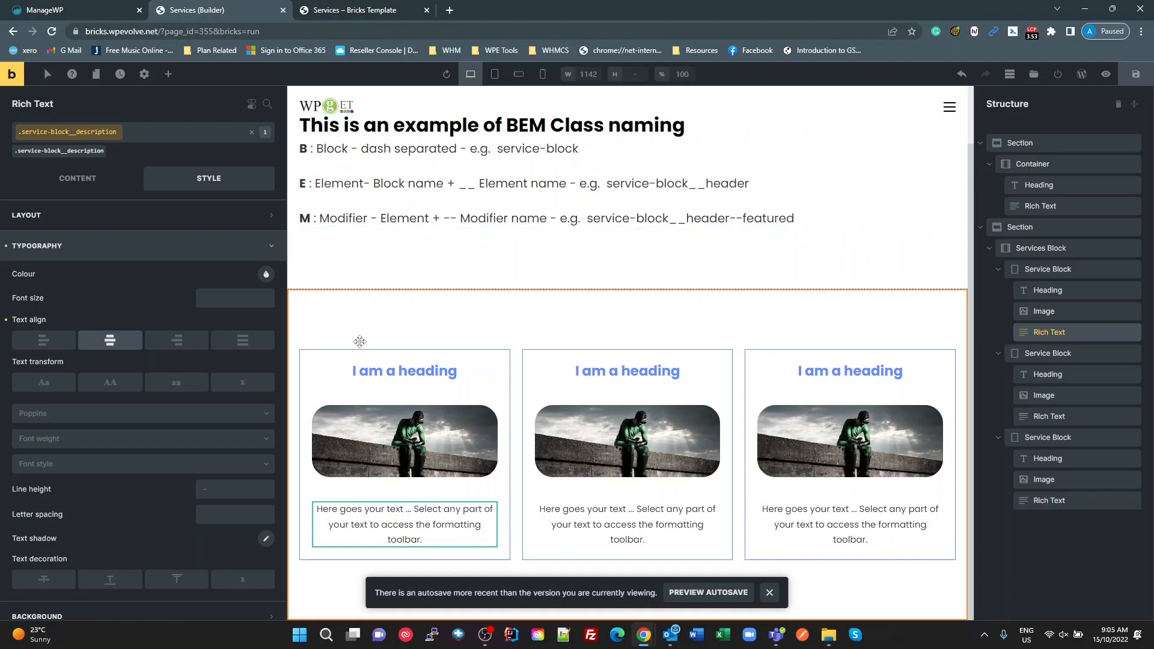
Step: Add a new modifier class named service-block--featured to the second Service Block, alongside its service-block class
{"action": "left_click", "coordinate": [426, 371]}
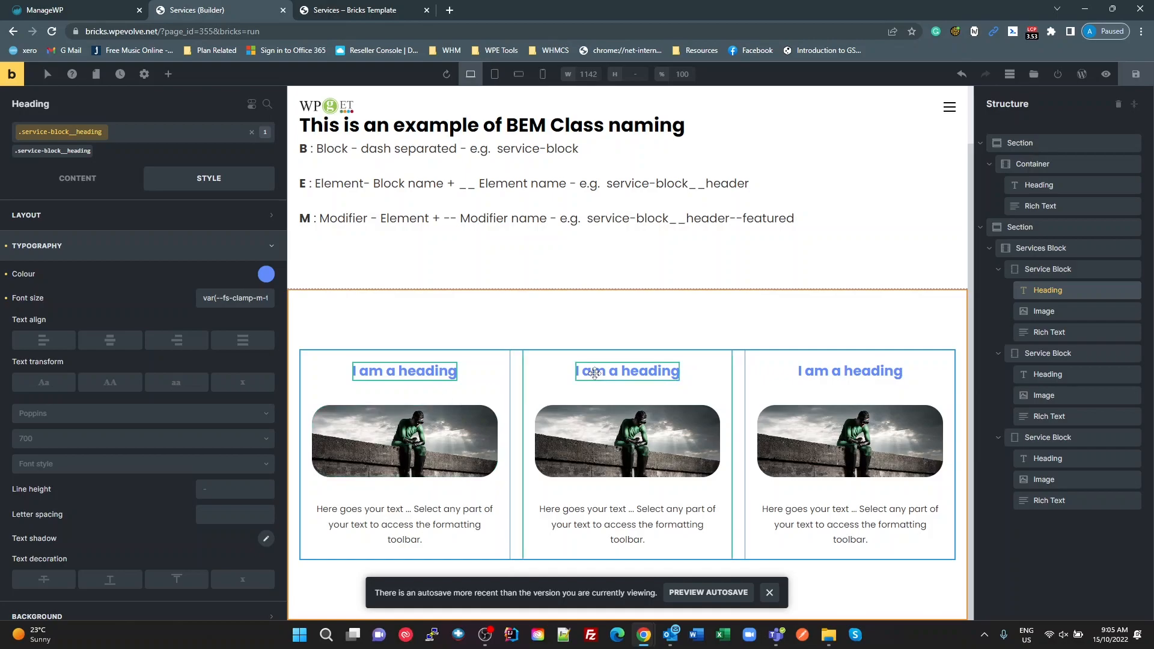
{"action": "left_click", "coordinate": [595, 372]}
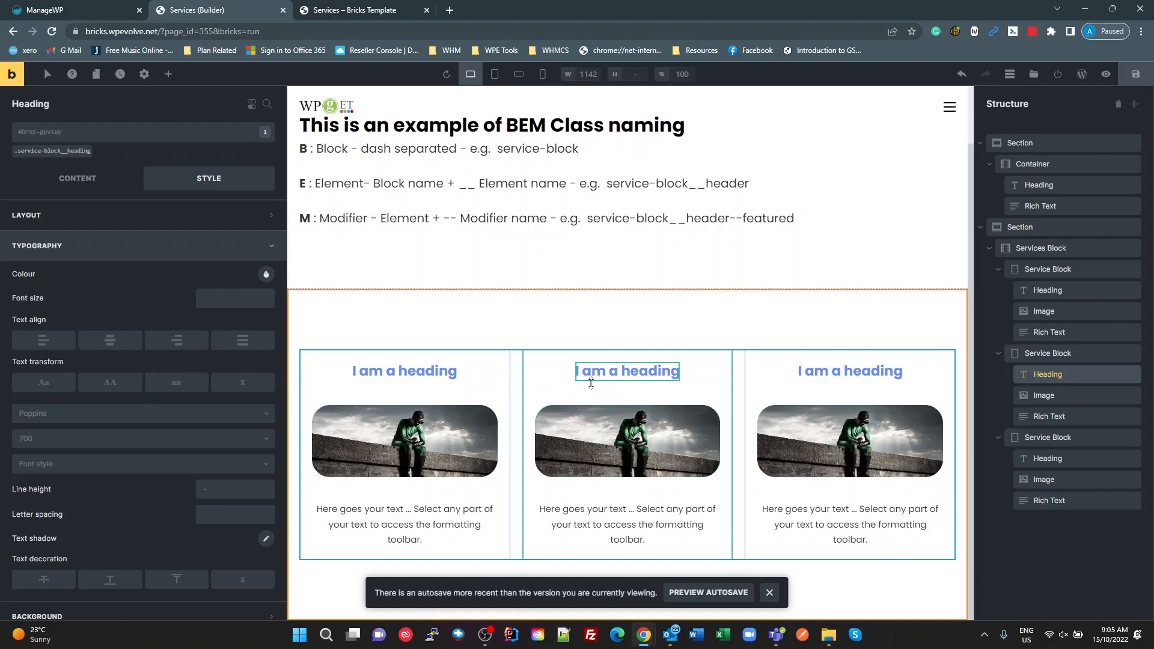
{"action": "left_click", "coordinate": [1040, 353]}
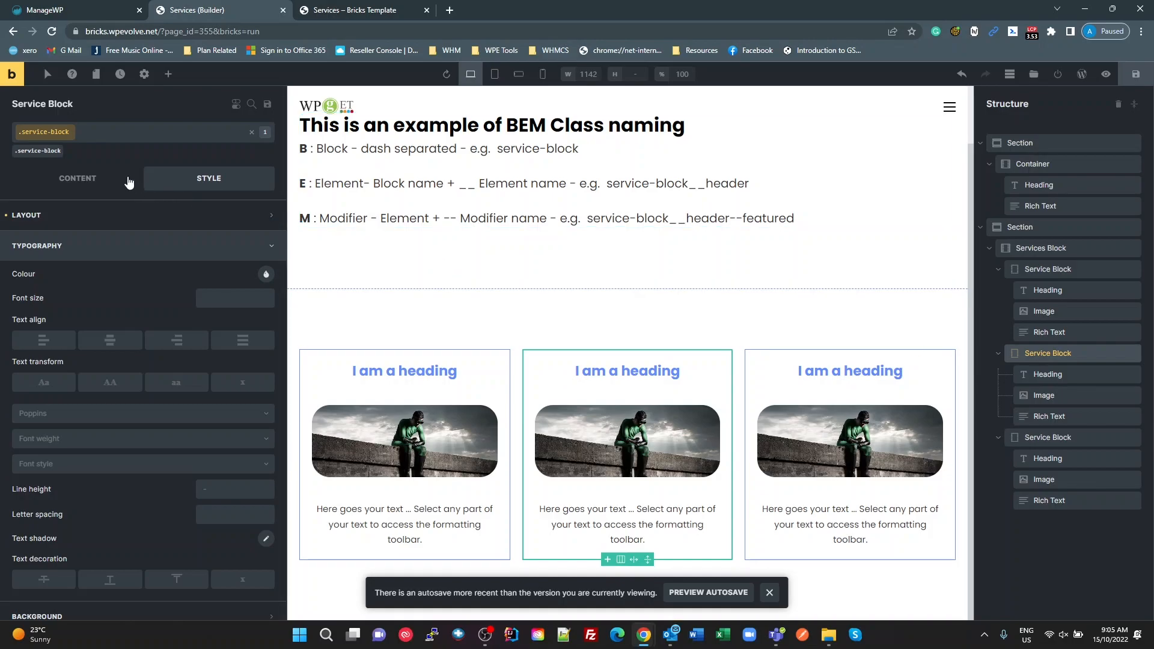
{"action": "left_click", "coordinate": [251, 133]}
{"action": "left_click", "coordinate": [132, 136]}
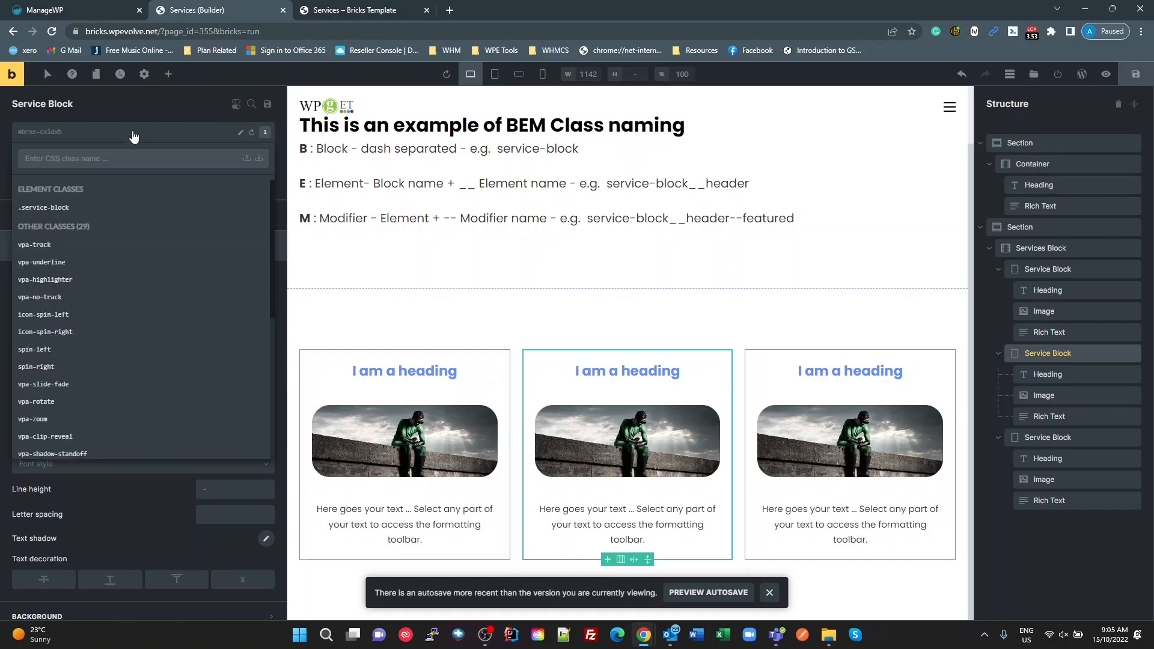
{"action": "type", "text": "service"}
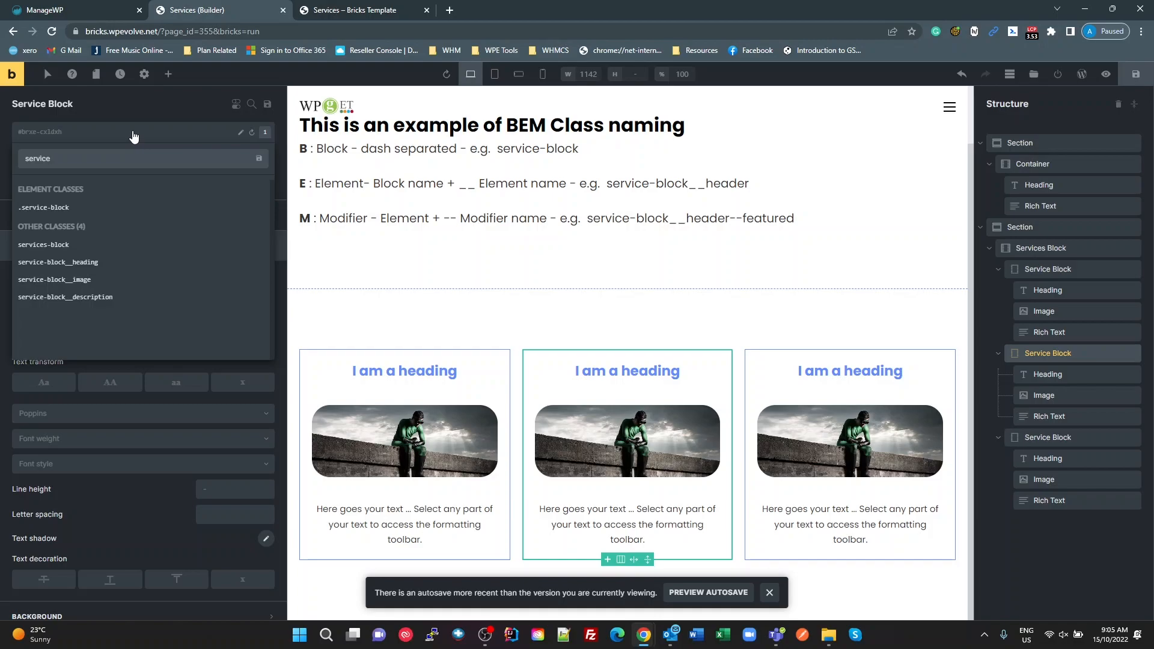
{"action": "type", "text": "-"}
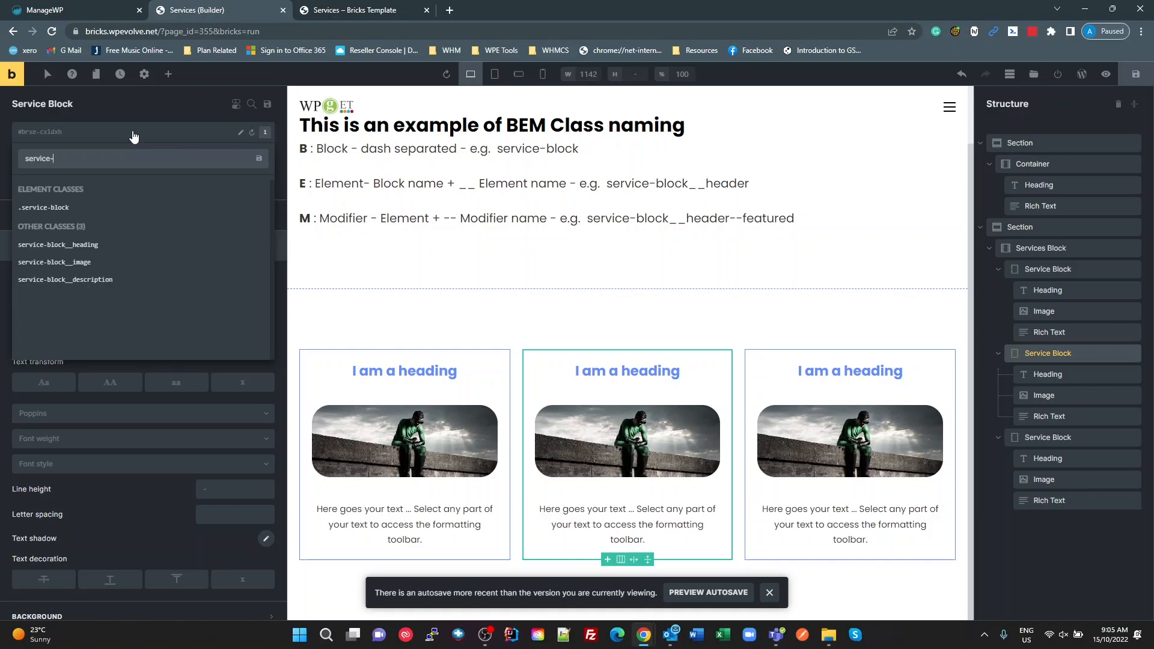
{"action": "type", "text": "block--featured"}
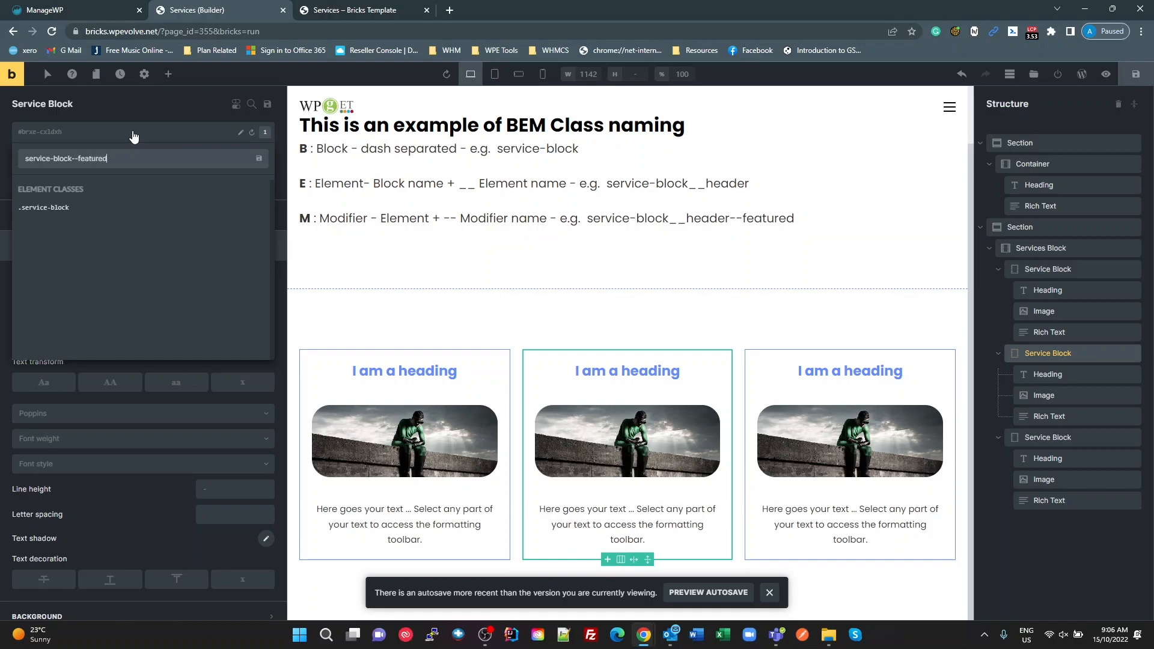
{"action": "left_click_drag", "start_coordinate": [72, 158], "coordinate": [3, 161]}
{"action": "left_click", "coordinate": [75, 131]}
{"action": "key", "text": "Return"}
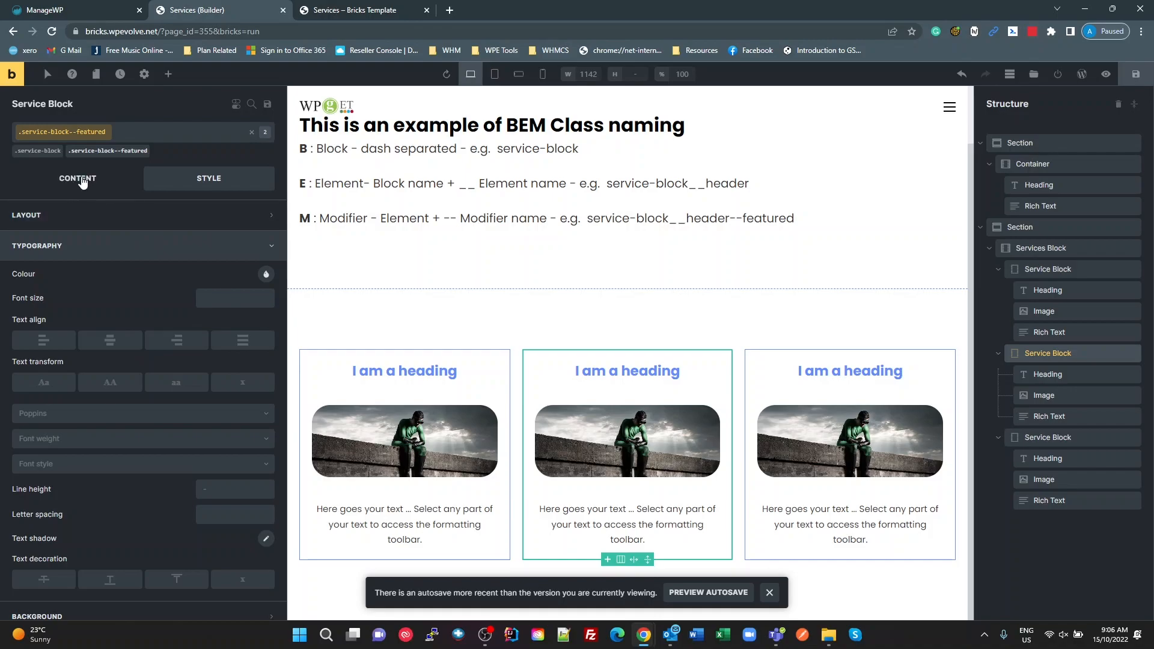
Step: Give the service-block--featured class a top margin of -2rem
{"action": "left_click", "coordinate": [63, 214]}
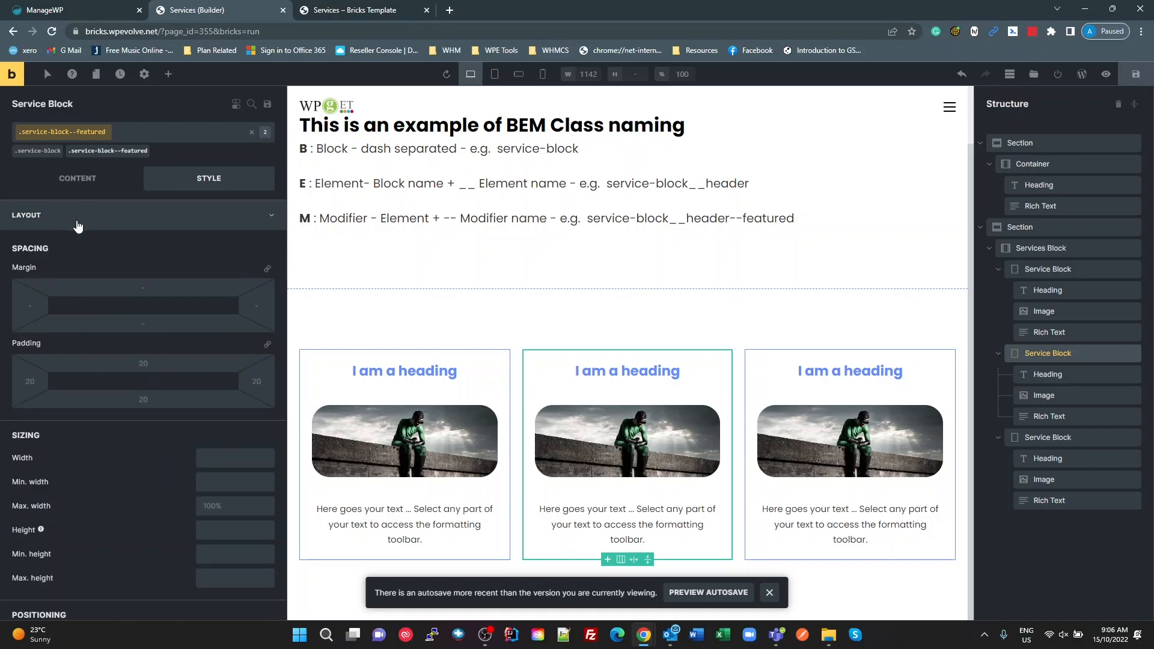
{"action": "left_click", "coordinate": [143, 289]}
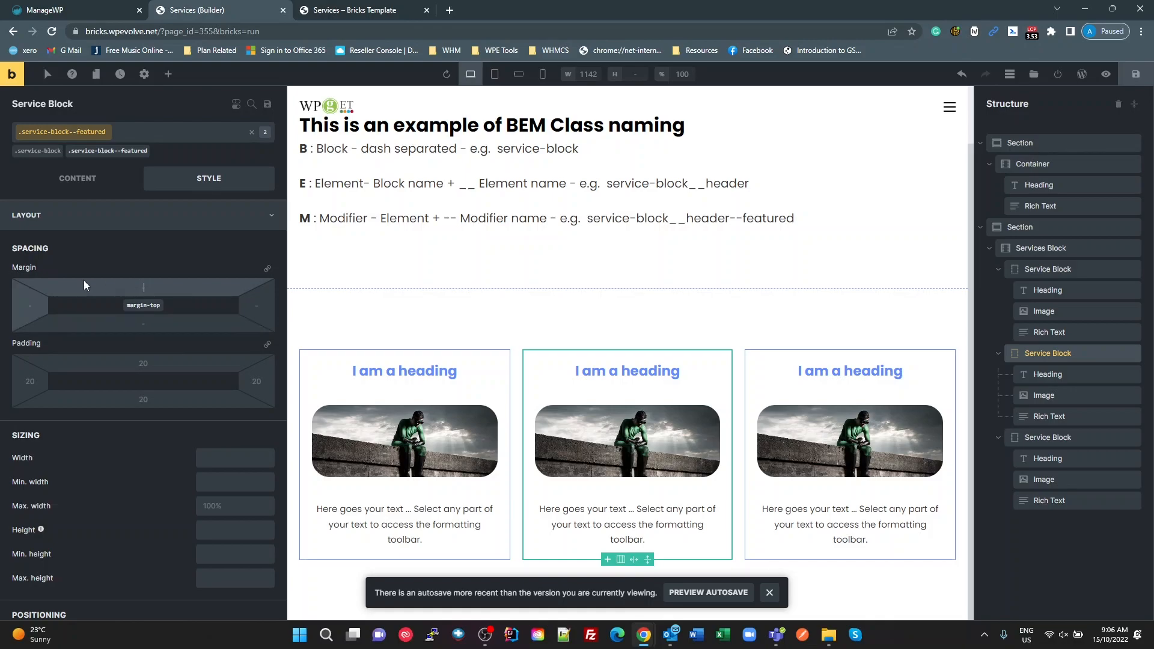
{"action": "type", "text": "-2rem"}
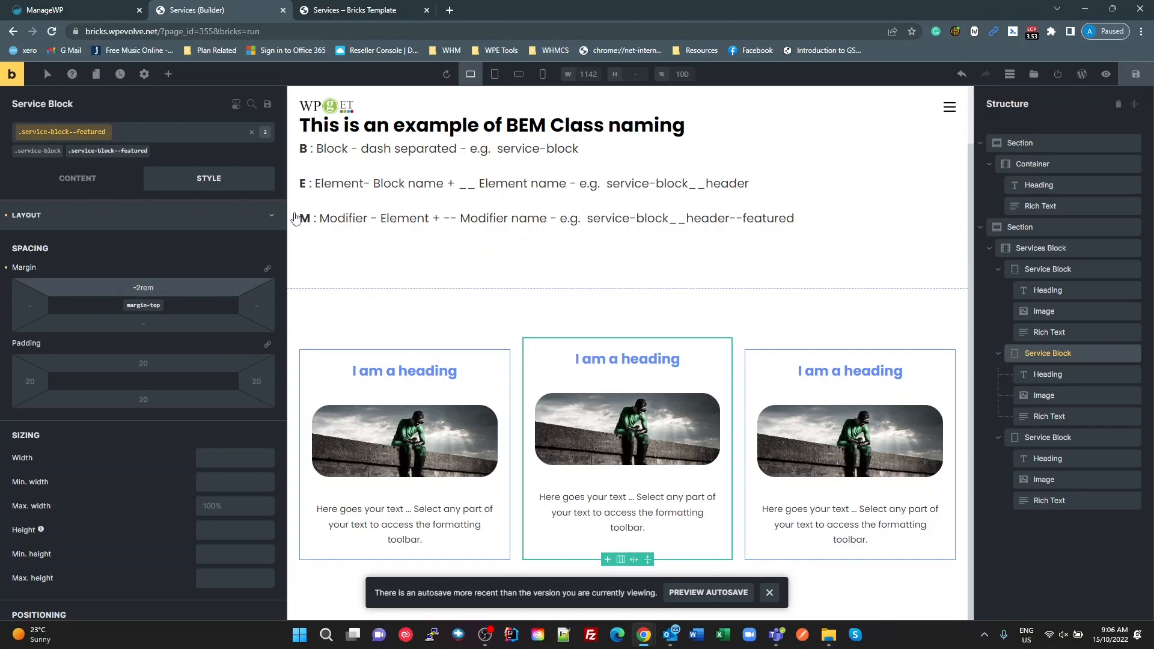
{"action": "left_click", "coordinate": [1046, 353]}
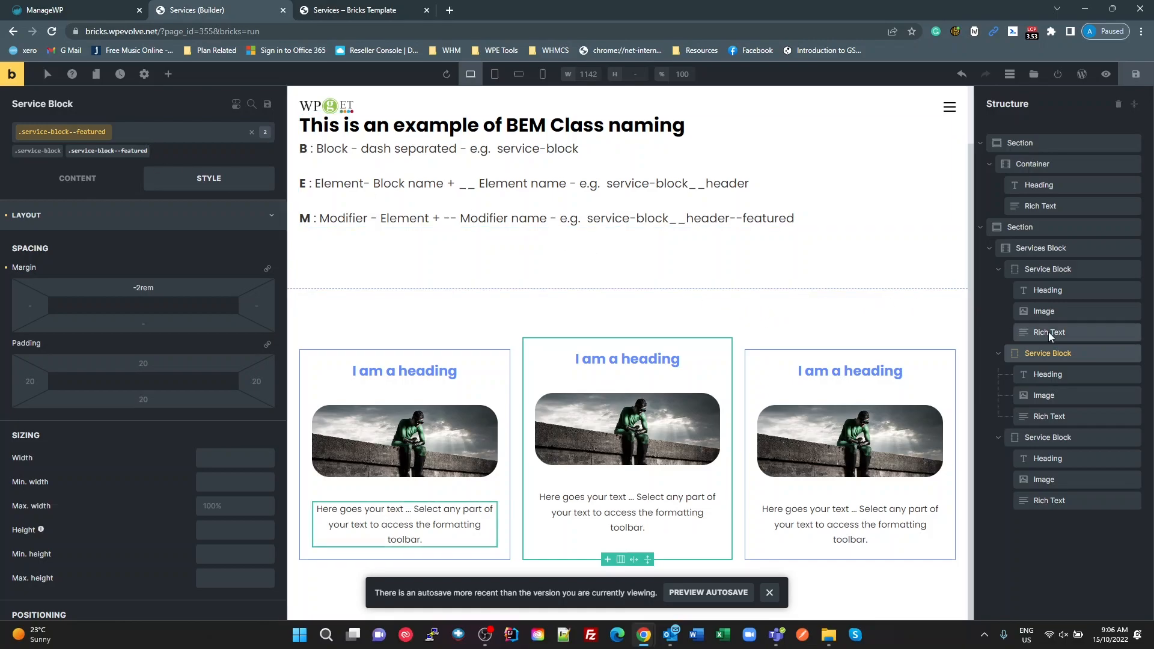
Step: Add a new modifier class named service-block__heading--featured to the second Service Block's Heading
{"action": "left_click", "coordinate": [1041, 271]}
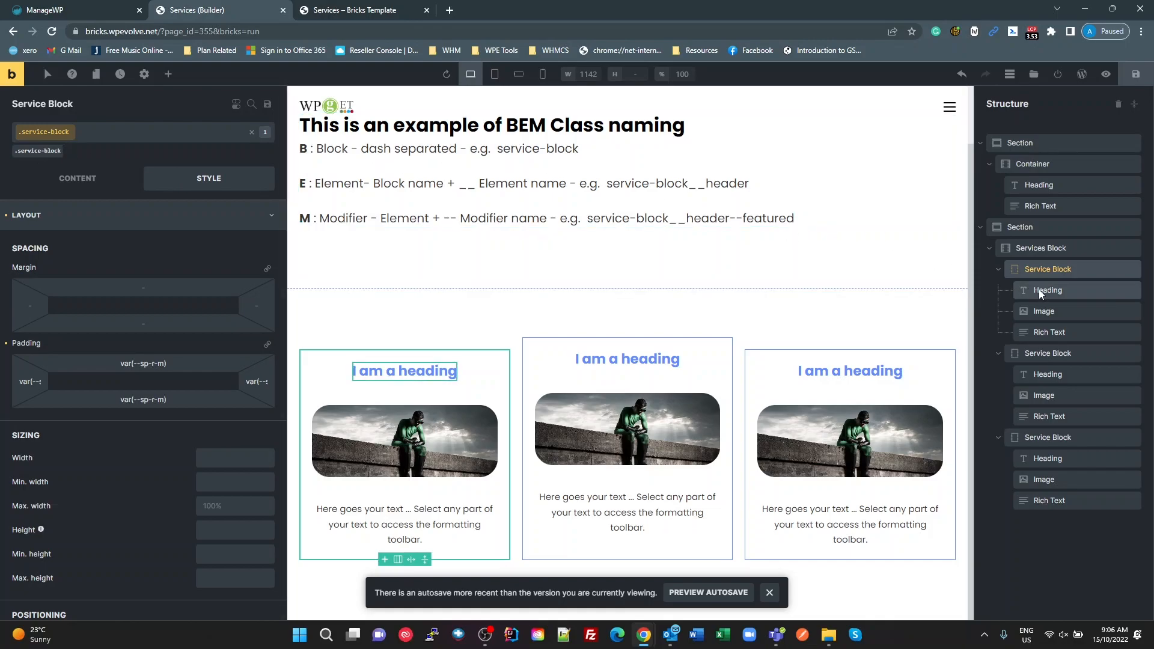
{"action": "left_click", "coordinate": [1047, 349]}
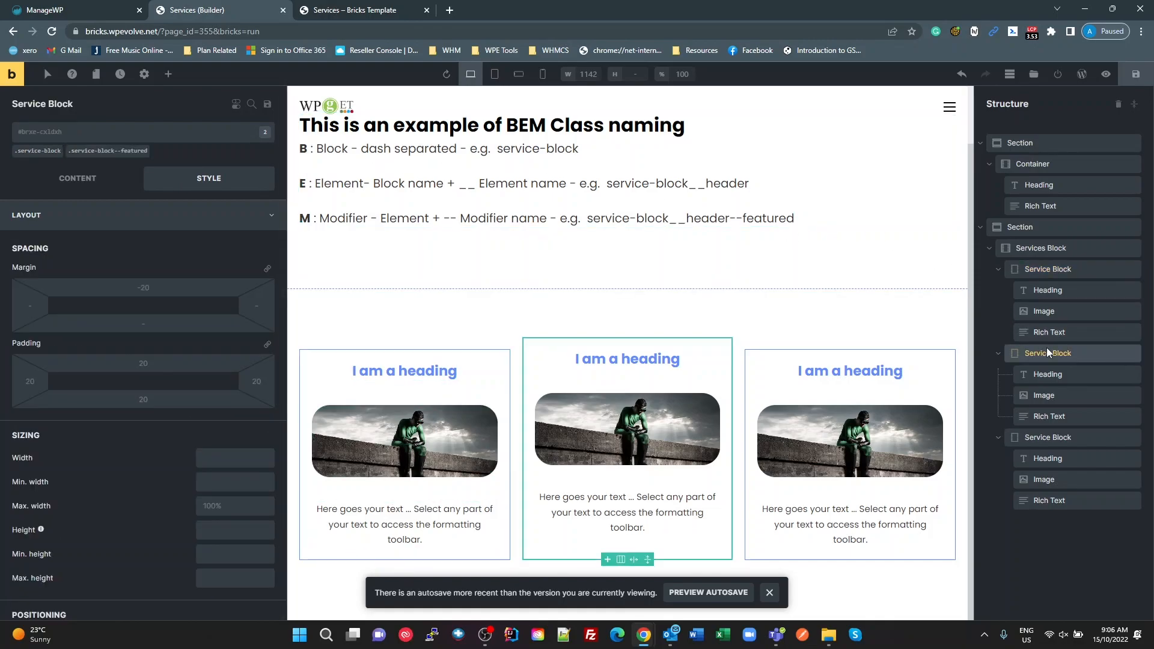
{"action": "left_click", "coordinate": [1041, 377]}
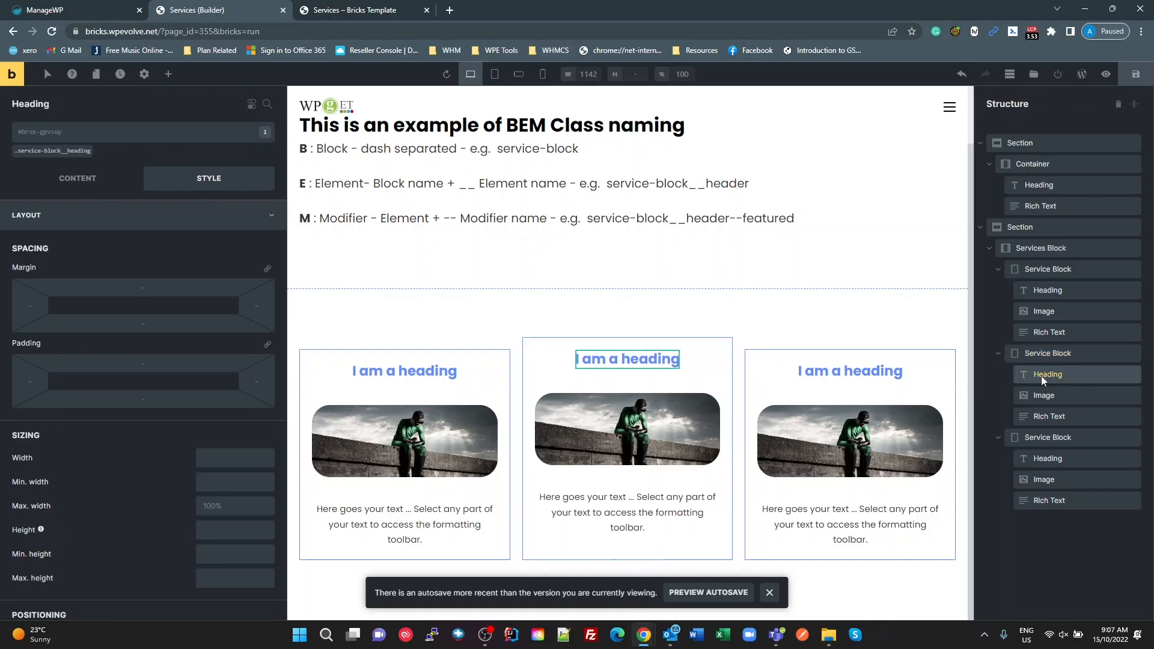
{"action": "left_click", "coordinate": [59, 132]}
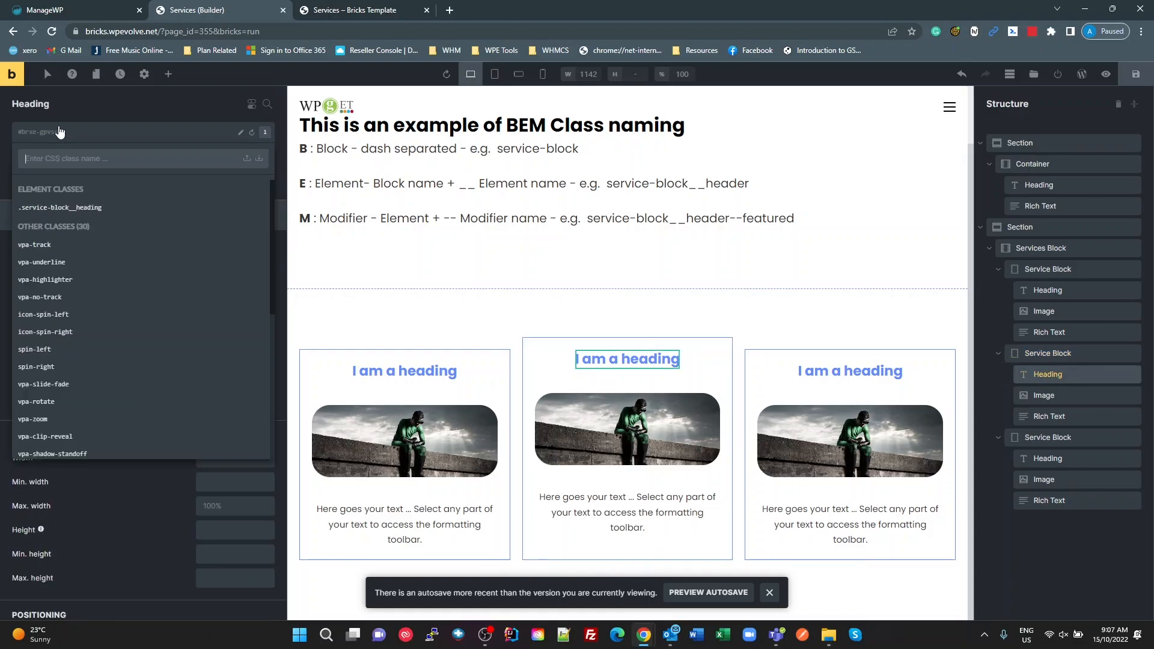
{"action": "type", "text": "ser"}
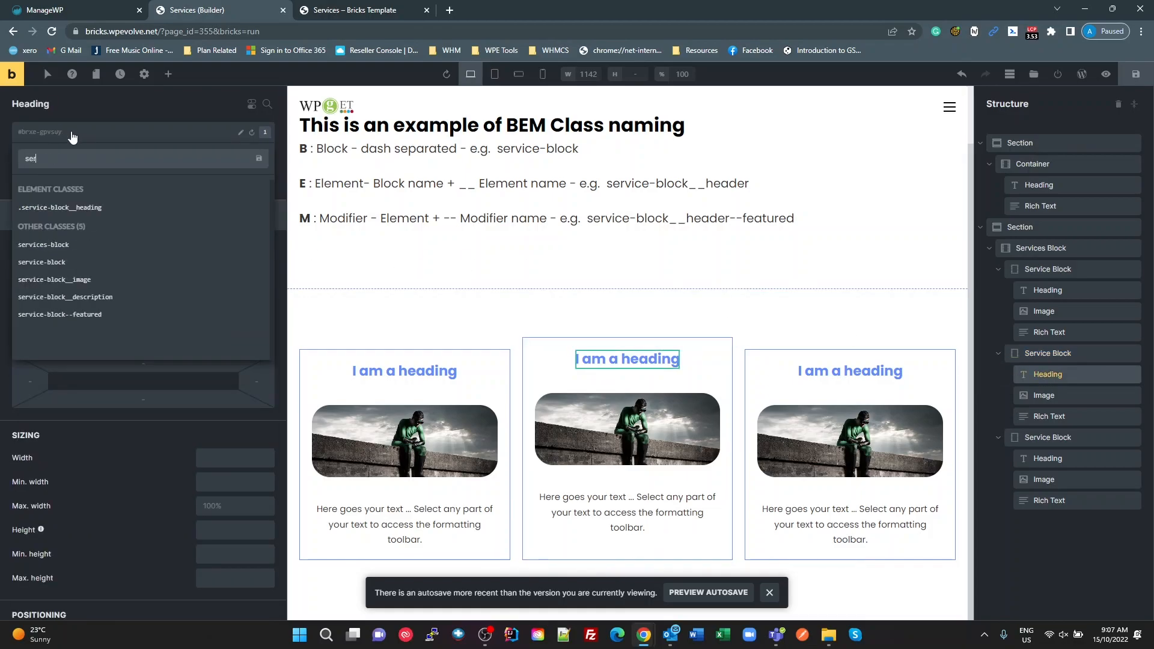
{"action": "type", "text": "vice-"}
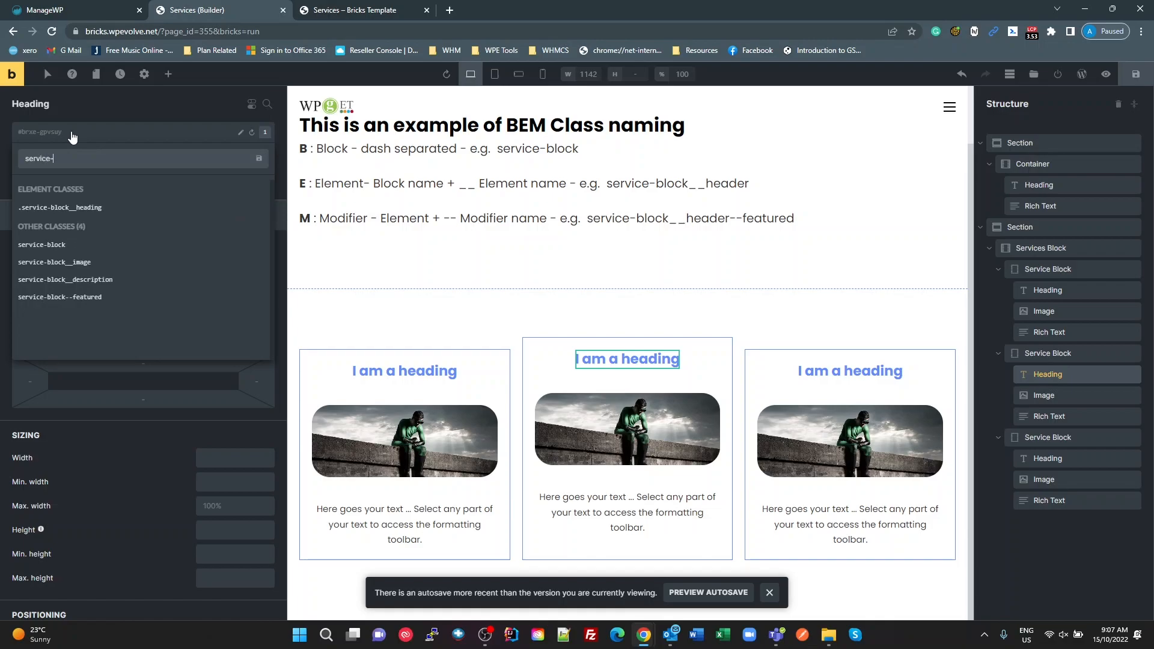
{"action": "type", "text": "block__heading"}
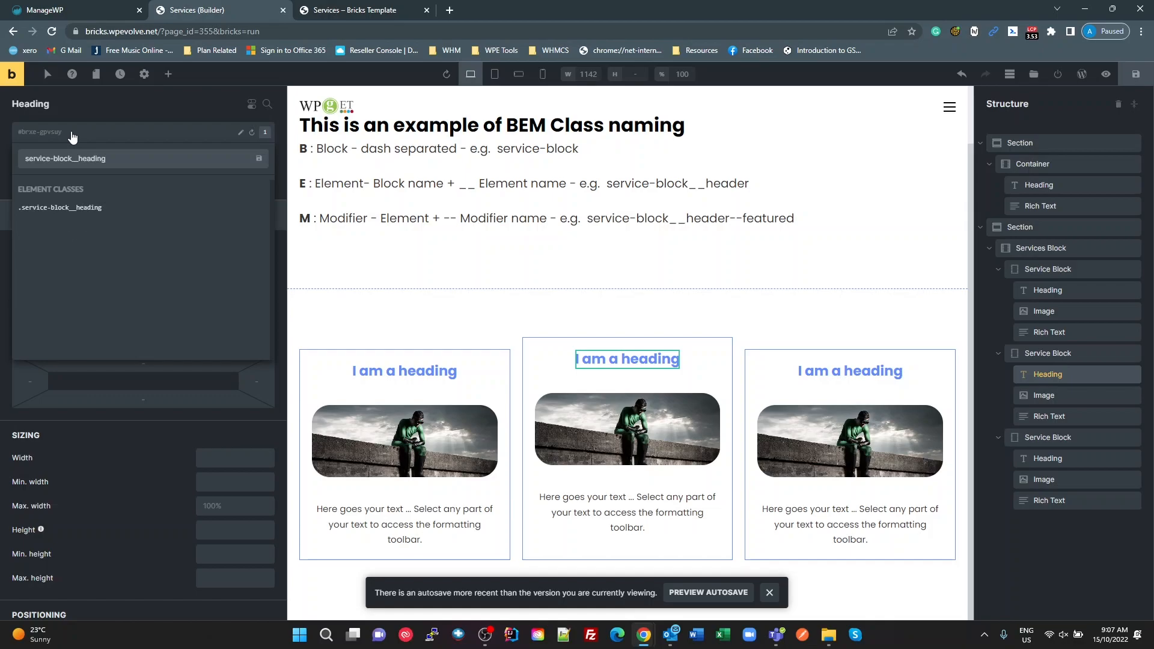
{"action": "type", "text": "--featured"}
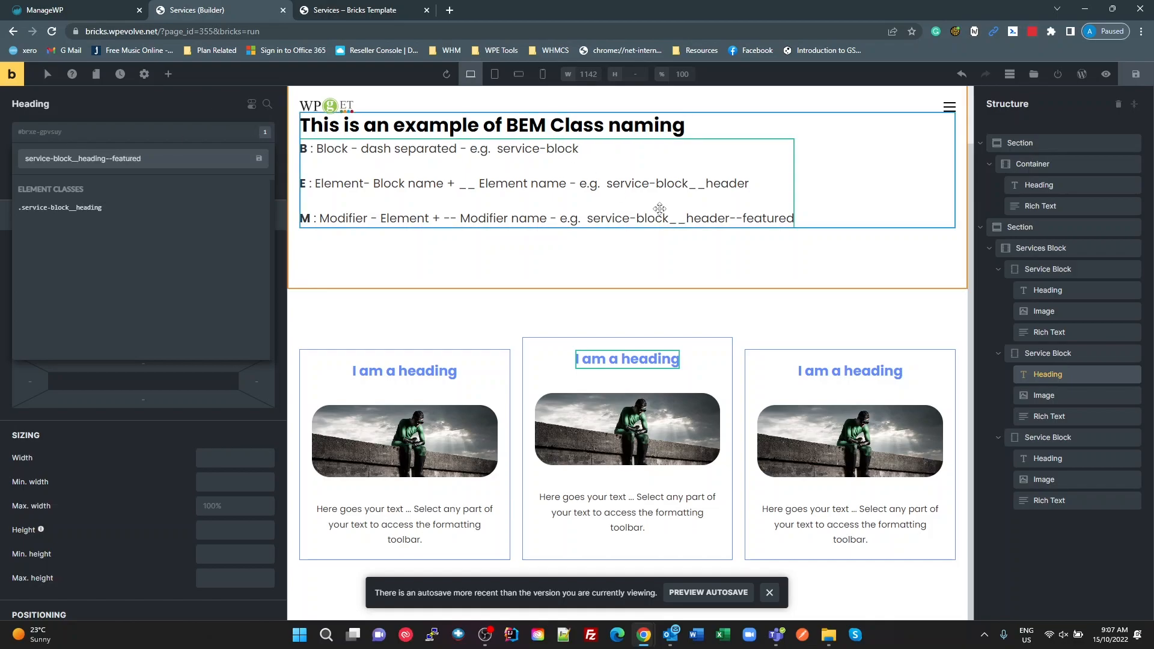
{"action": "key", "text": "Return"}
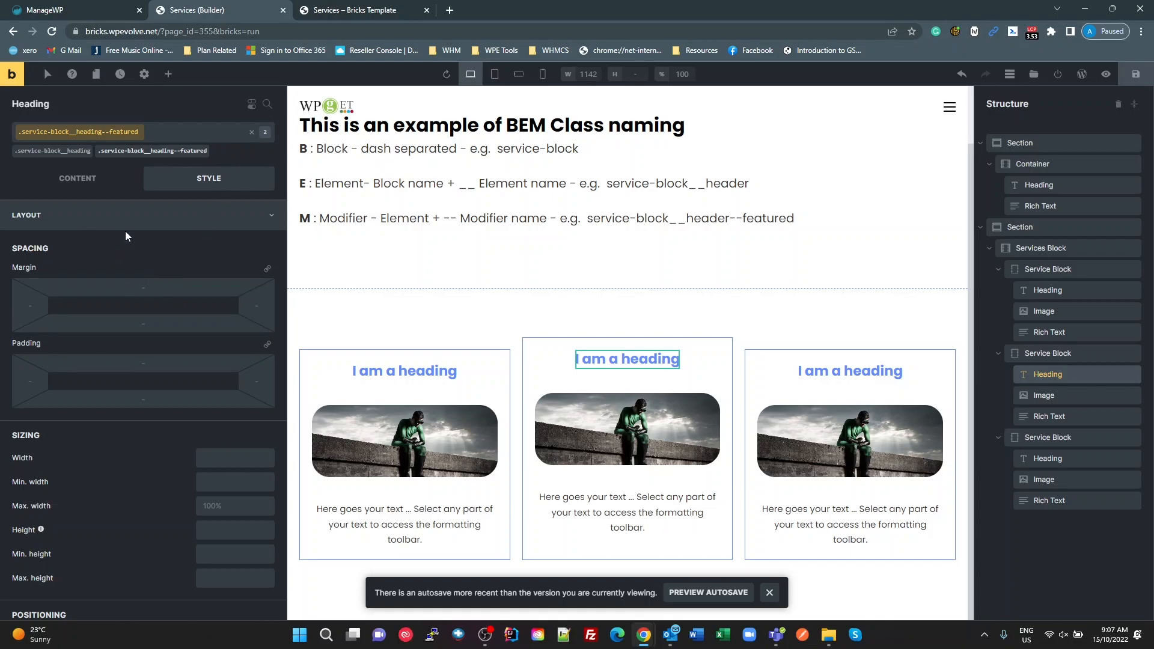
Step: Set the text colour of the service-block__heading--featured class to the yellow Primary palette colour #ffd45b
{"action": "left_click", "coordinate": [95, 214]}
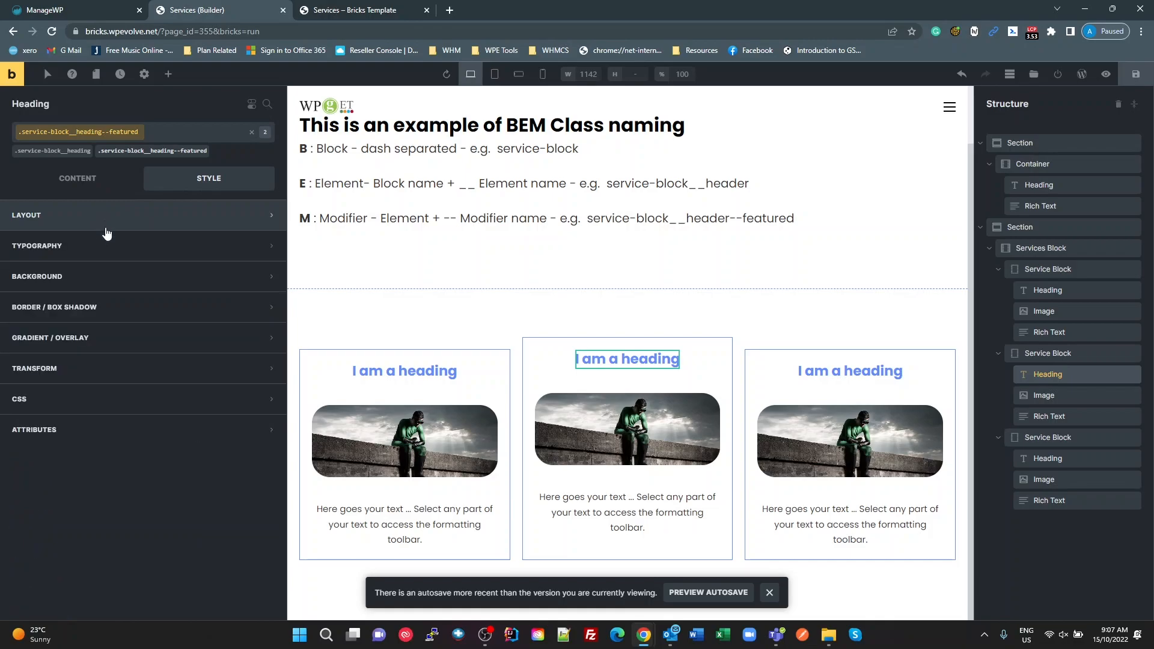
{"action": "left_click", "coordinate": [96, 257]}
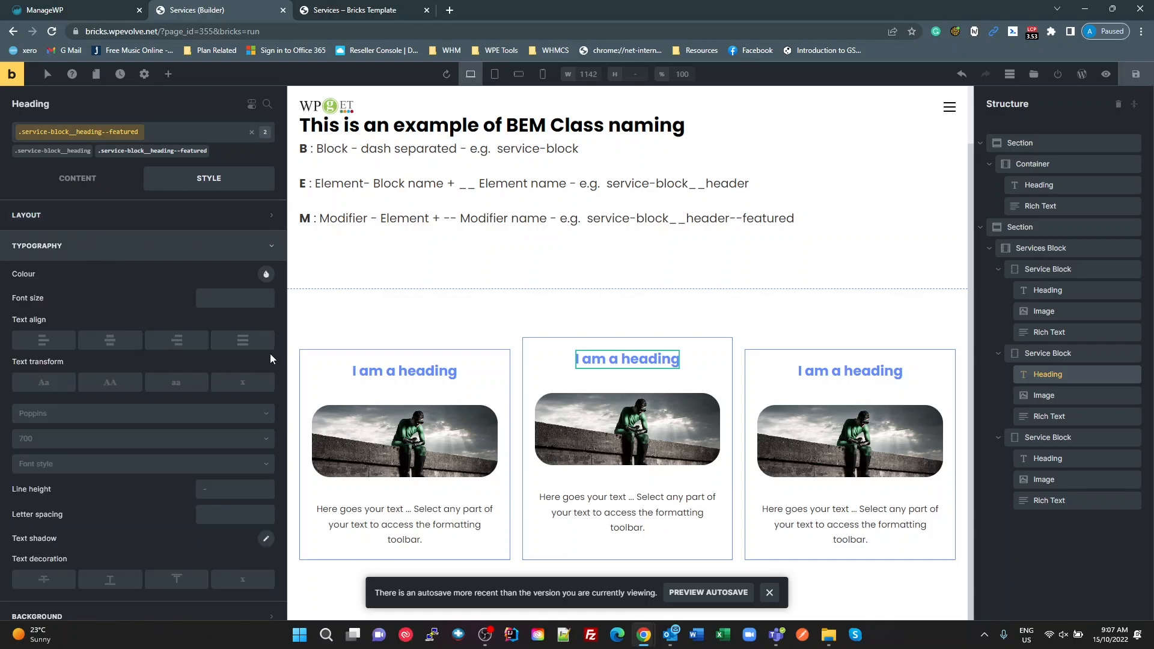
{"action": "left_click", "coordinate": [266, 274]}
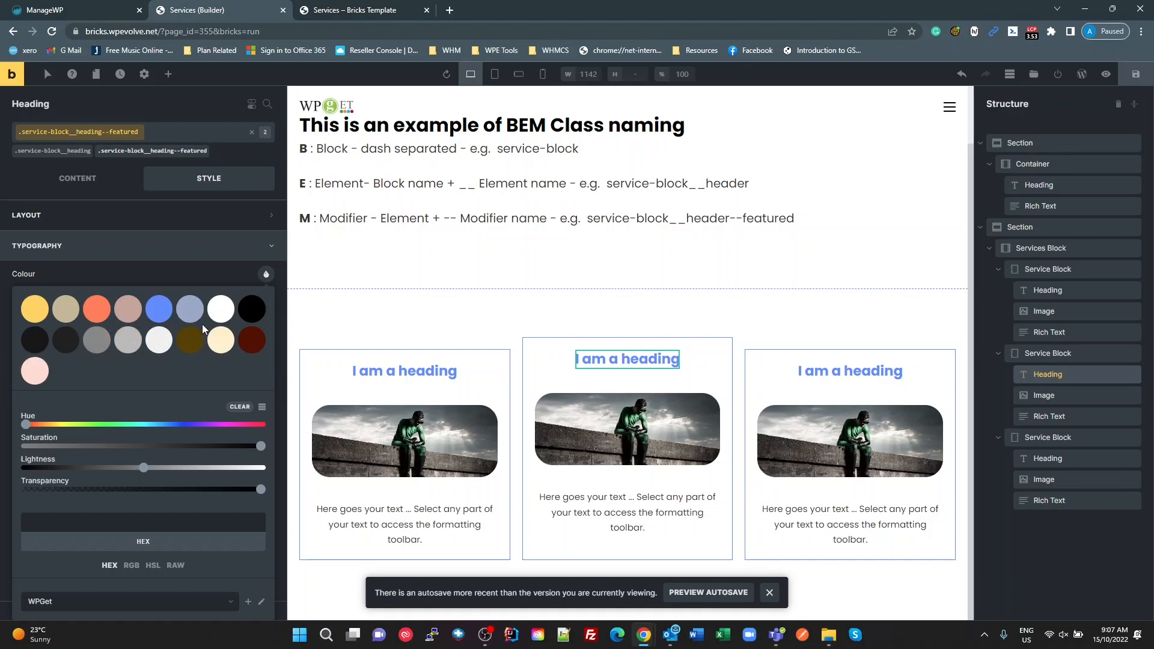
{"action": "left_click", "coordinate": [36, 309]}
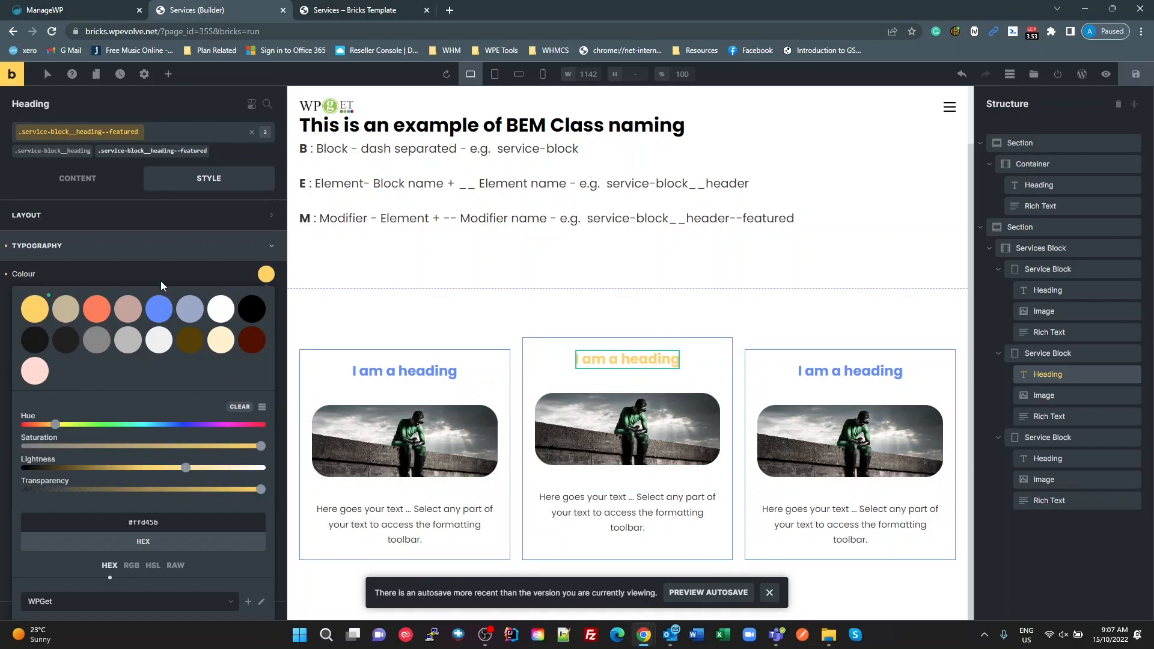
{"action": "left_click", "coordinate": [135, 250]}
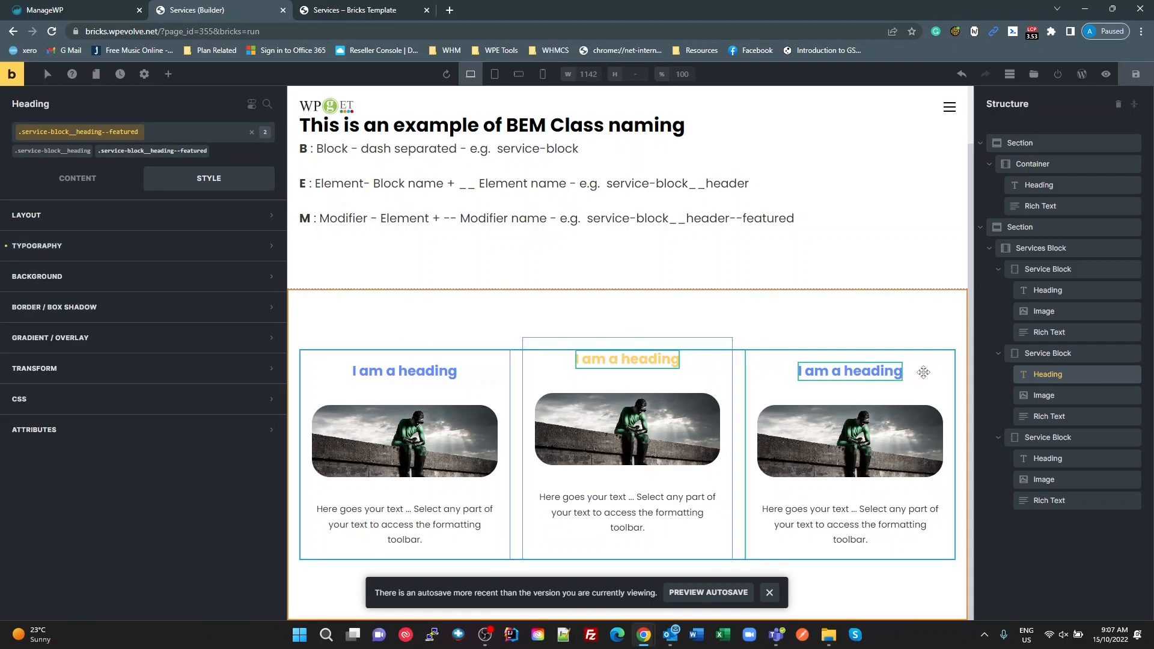
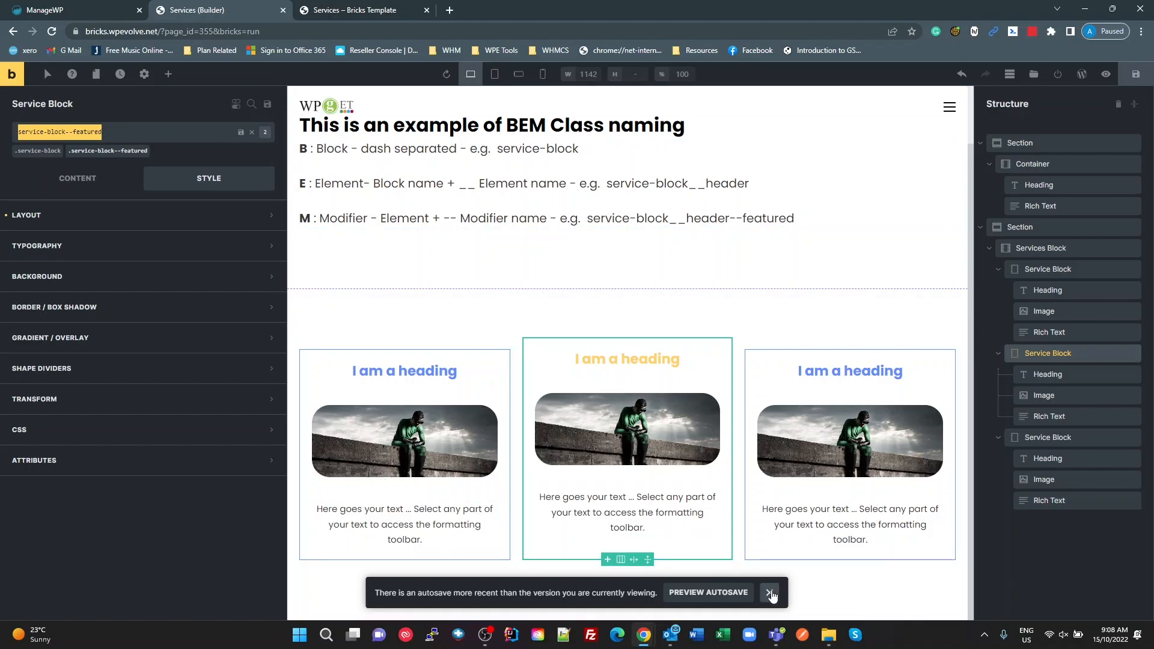
Step: Switch to WPCodeBox and start a new CSS snippet titled "Service Boxes", rendered inline
{"action": "mouse_move", "coordinate": [646, 637]}
{"action": "left_click", "coordinate": [708, 571]}
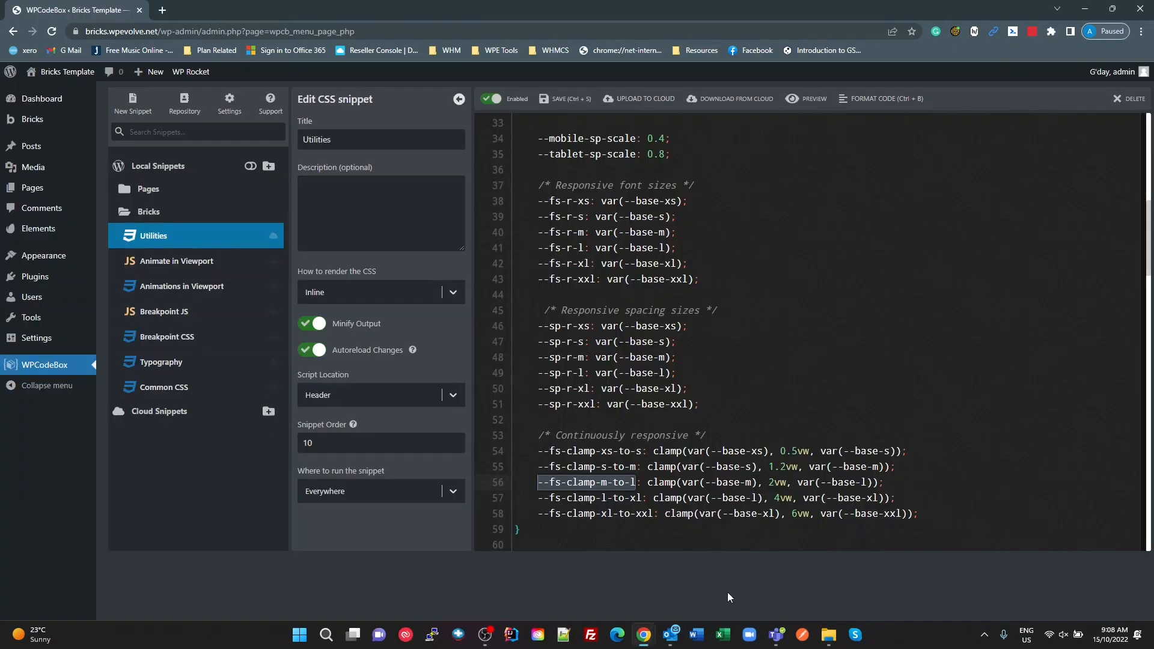
{"action": "left_click", "coordinate": [167, 236]}
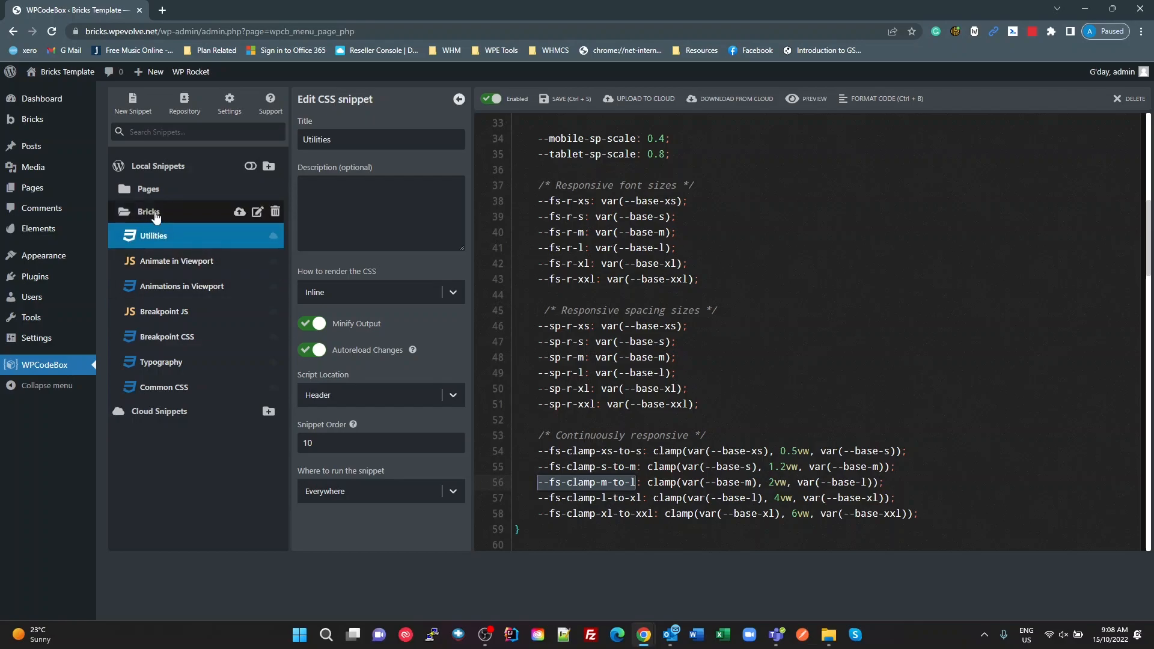
{"action": "left_click", "coordinate": [133, 103]}
{"action": "left_click", "coordinate": [330, 141]}
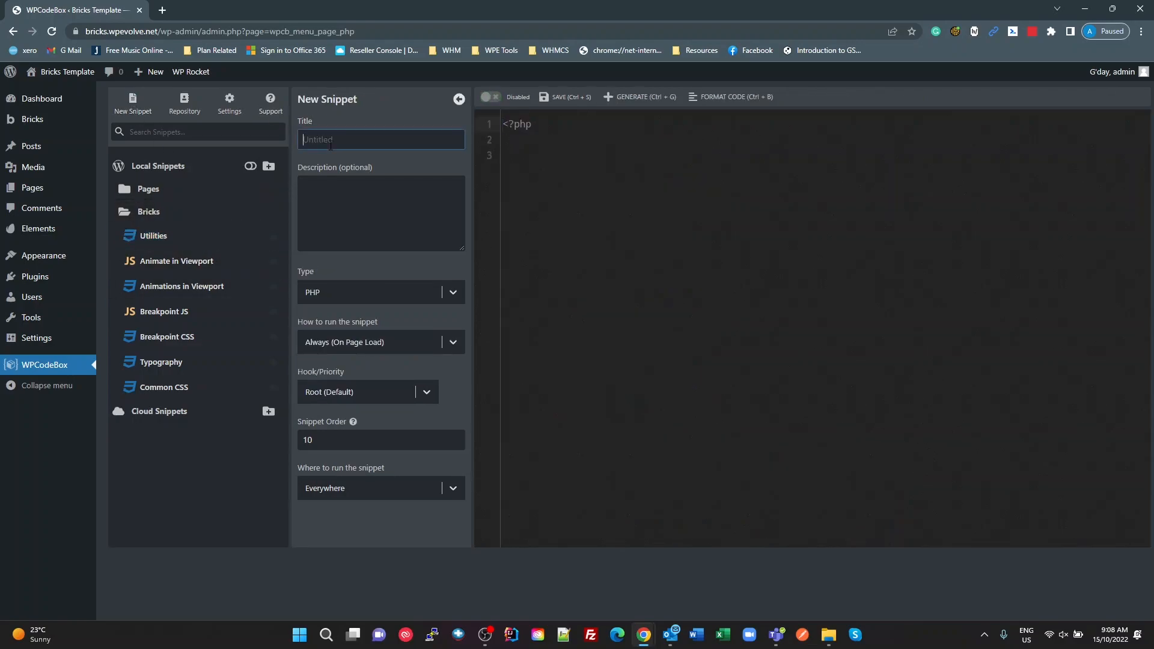
{"action": "type", "text": "Service Boxes"}
{"action": "left_click", "coordinate": [453, 293]}
{"action": "left_click", "coordinate": [395, 343]}
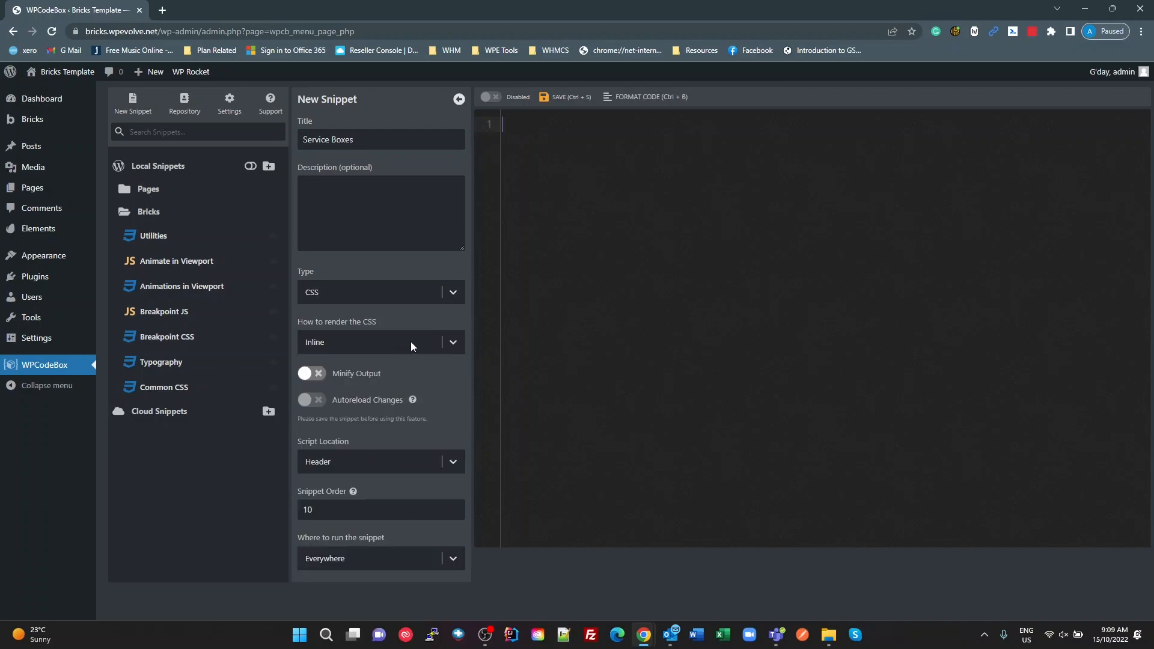
Step: Turn on Minify Output for the Service Boxes snippet, then save and enable it
{"action": "left_click", "coordinate": [316, 375]}
{"action": "left_click", "coordinate": [561, 97]}
{"action": "left_click", "coordinate": [493, 96]}
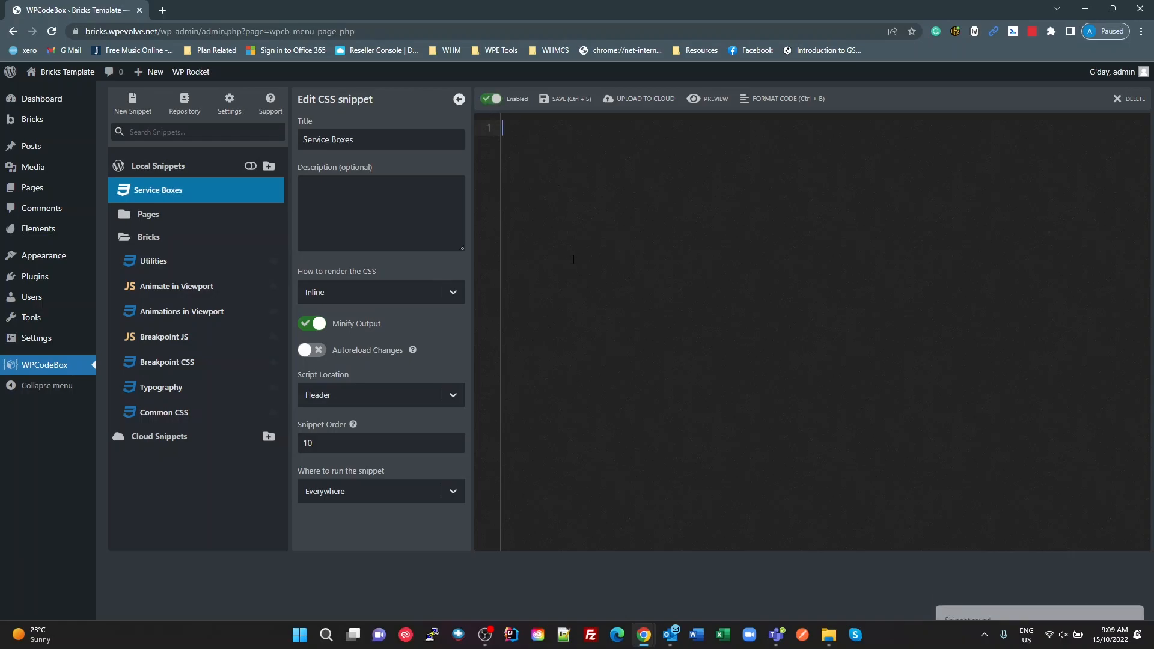
Step: Write the selector .service-block--featured .service-block__heading--featured in the snippet, copying the heading class name from the second block's Heading in Bricks
{"action": "type", "text": ".service-block--featured"}
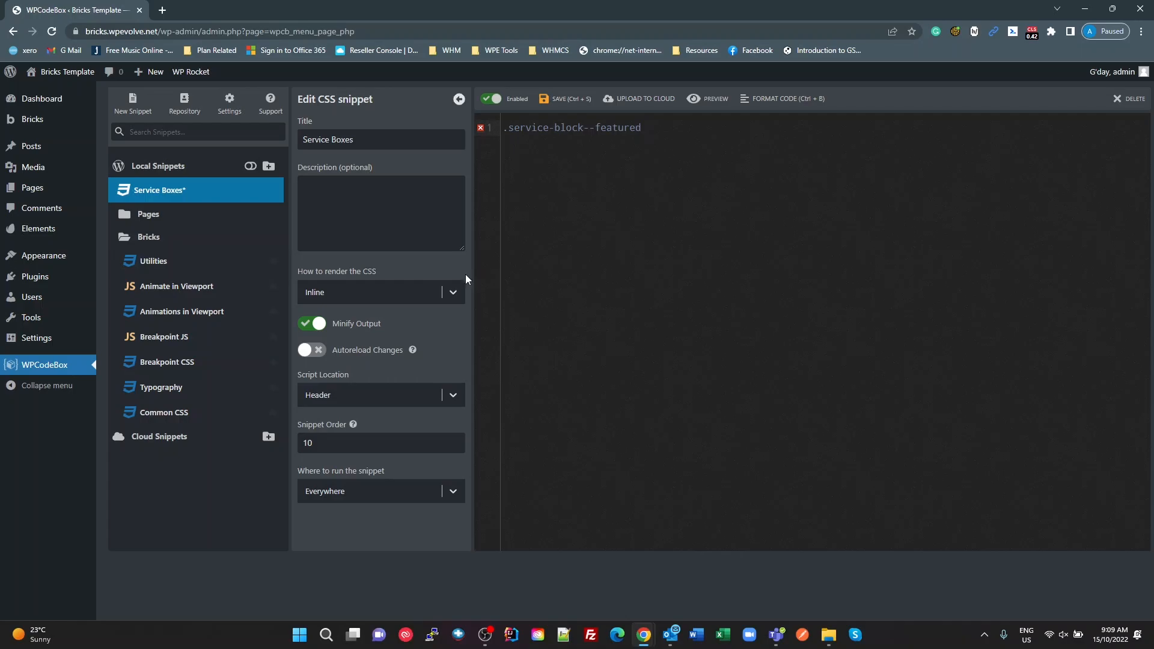
{"action": "key", "text": "alt+Tab"}
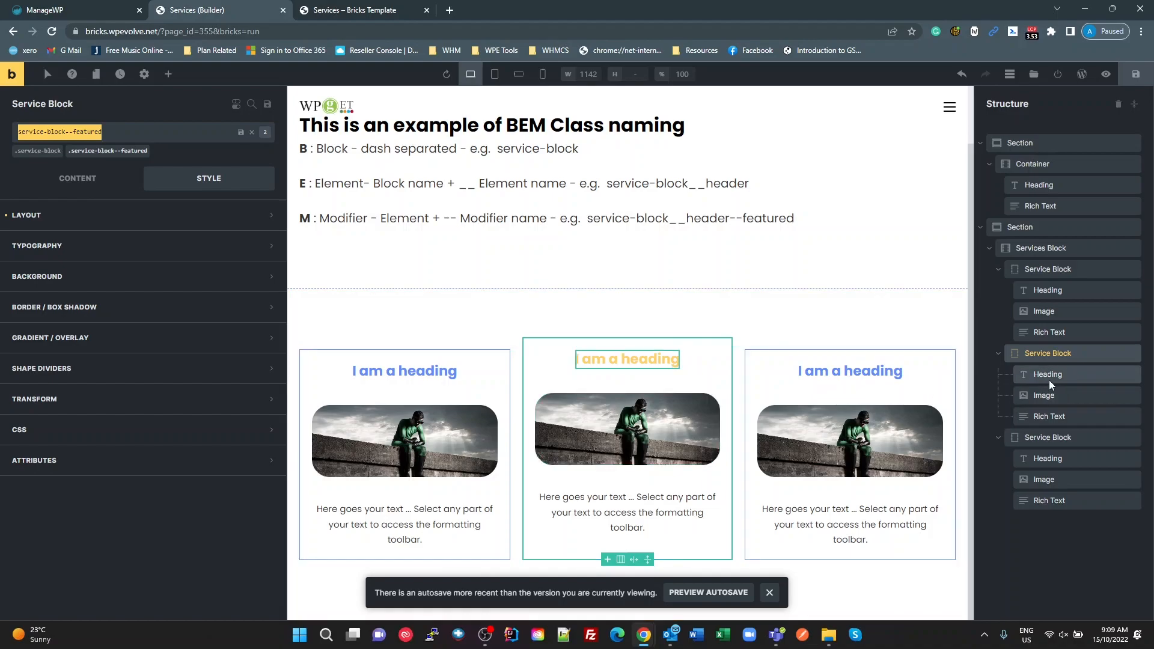
{"action": "left_click", "coordinate": [1035, 372]}
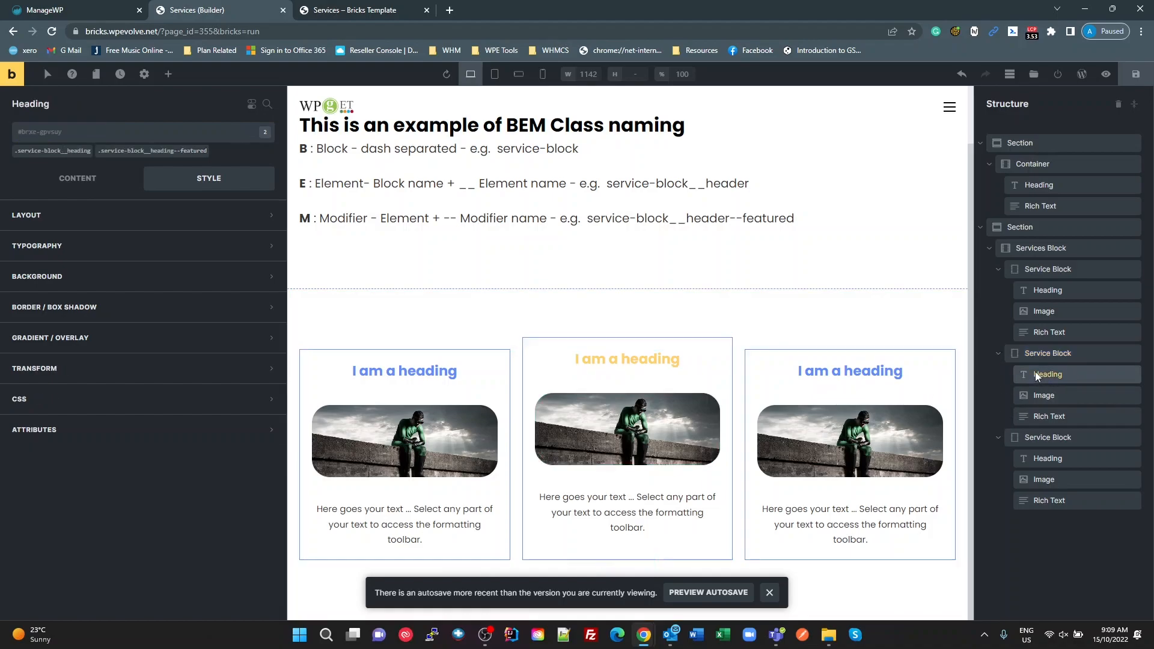
{"action": "left_click", "coordinate": [167, 157]}
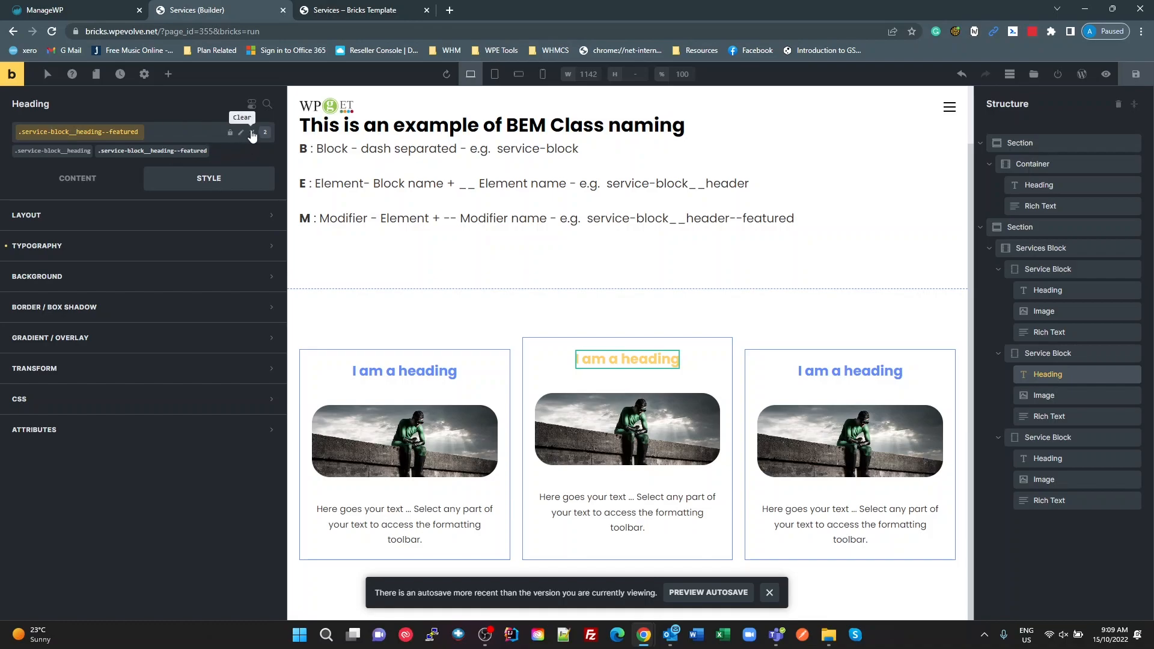
{"action": "left_click", "coordinate": [241, 133]}
{"action": "left_click", "coordinate": [243, 136]}
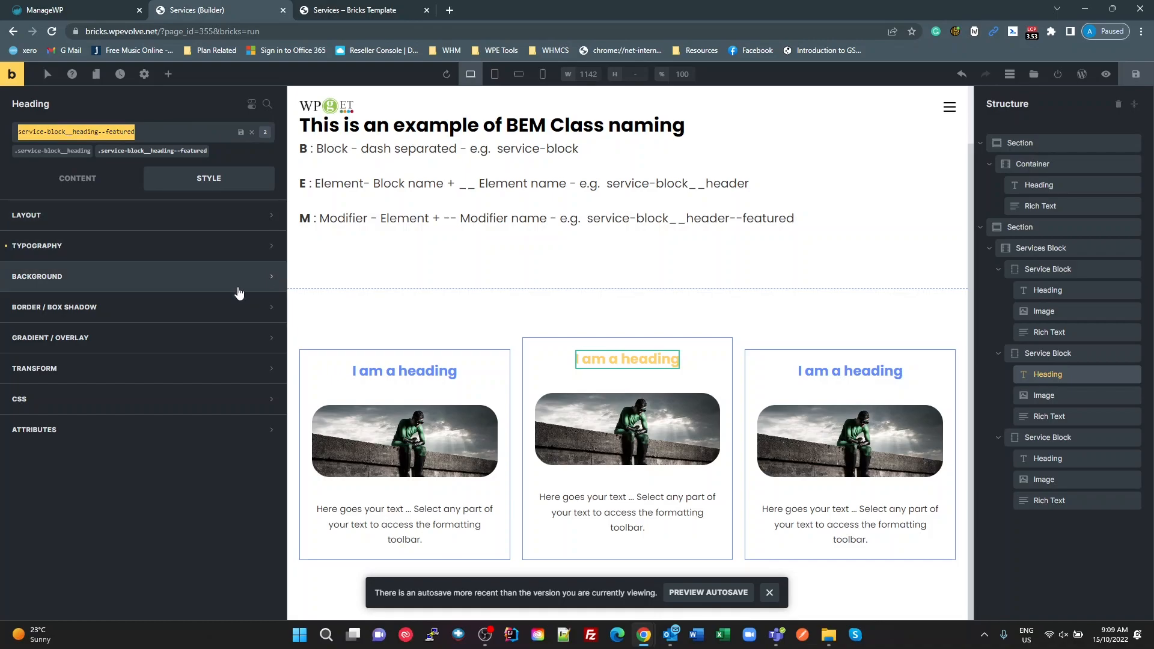
{"action": "key", "text": "alt+Tab"}
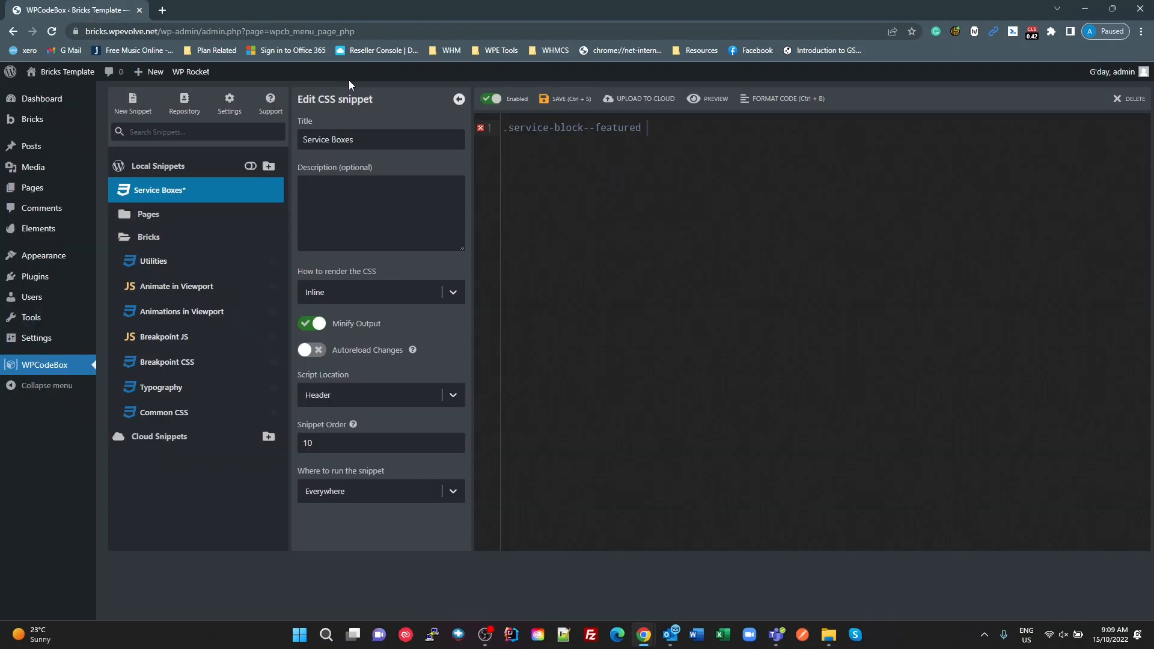
{"action": "type", "text": "service-block__heading--featured"}
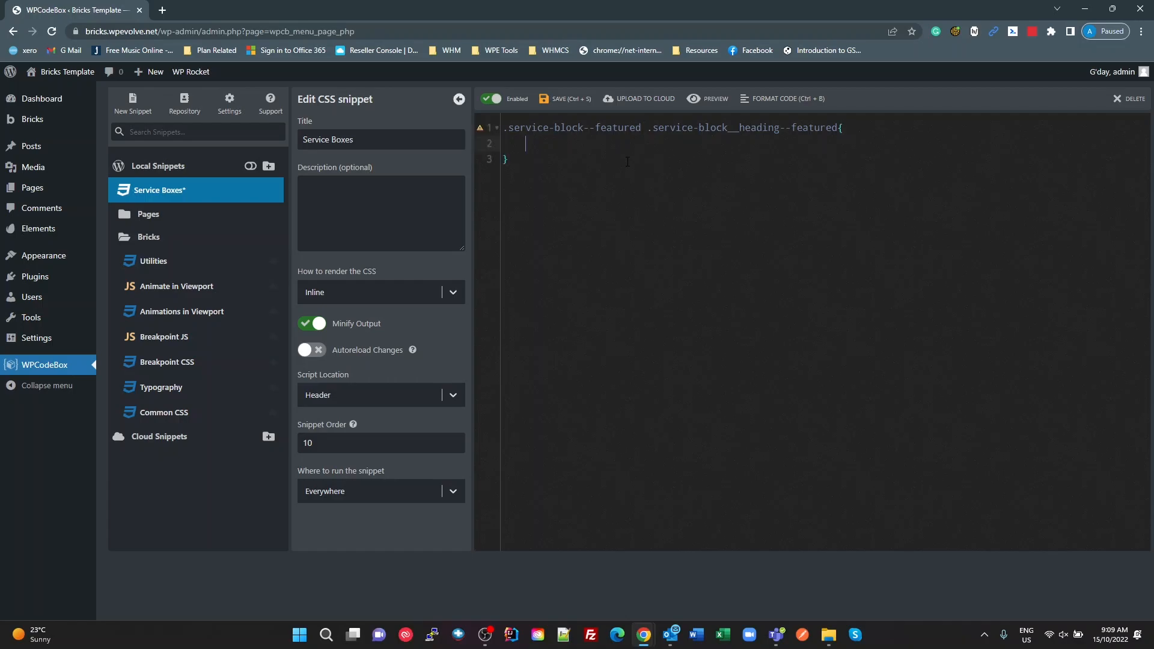
Step: Add color: green; to the rule and save the snippet with Autoreload Changes turned on
{"action": "type", "text": "color"}
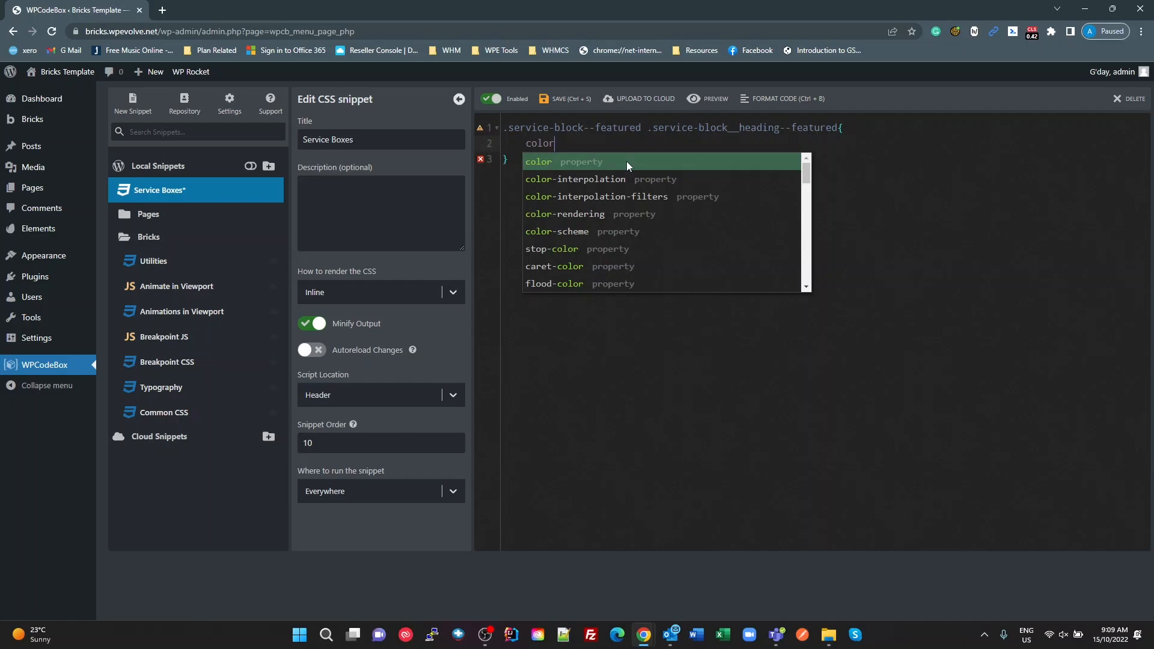
{"action": "key", "text": "Return"}
{"action": "type", "text": "green;"}
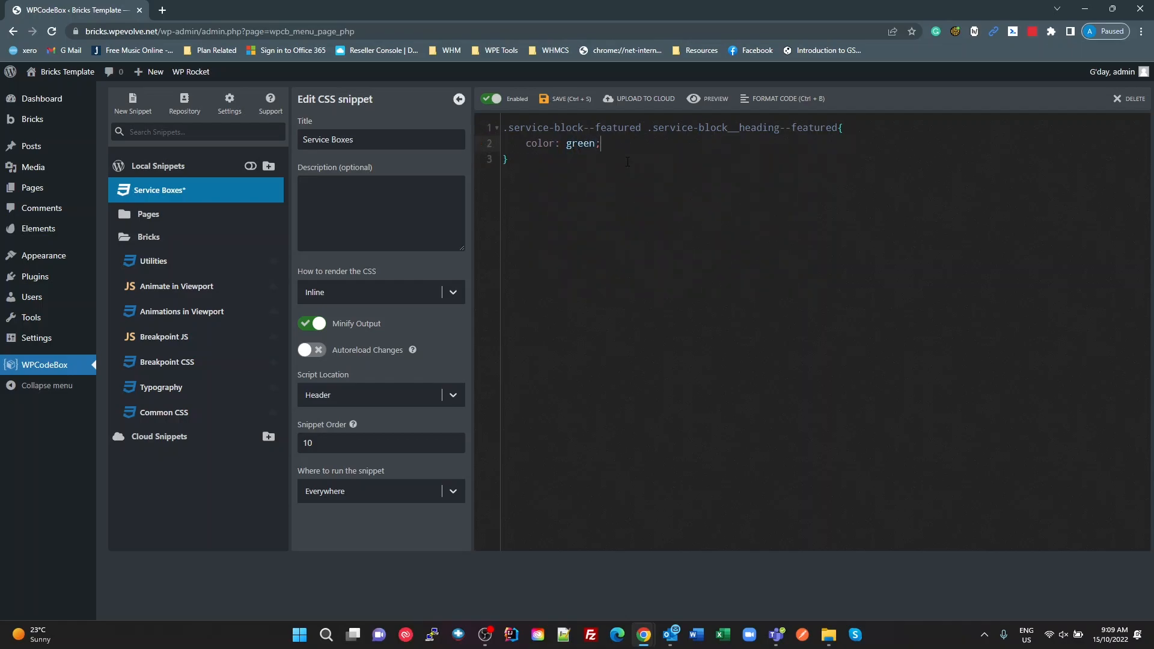
{"action": "left_click", "coordinate": [550, 102]}
{"action": "left_click", "coordinate": [312, 350]}
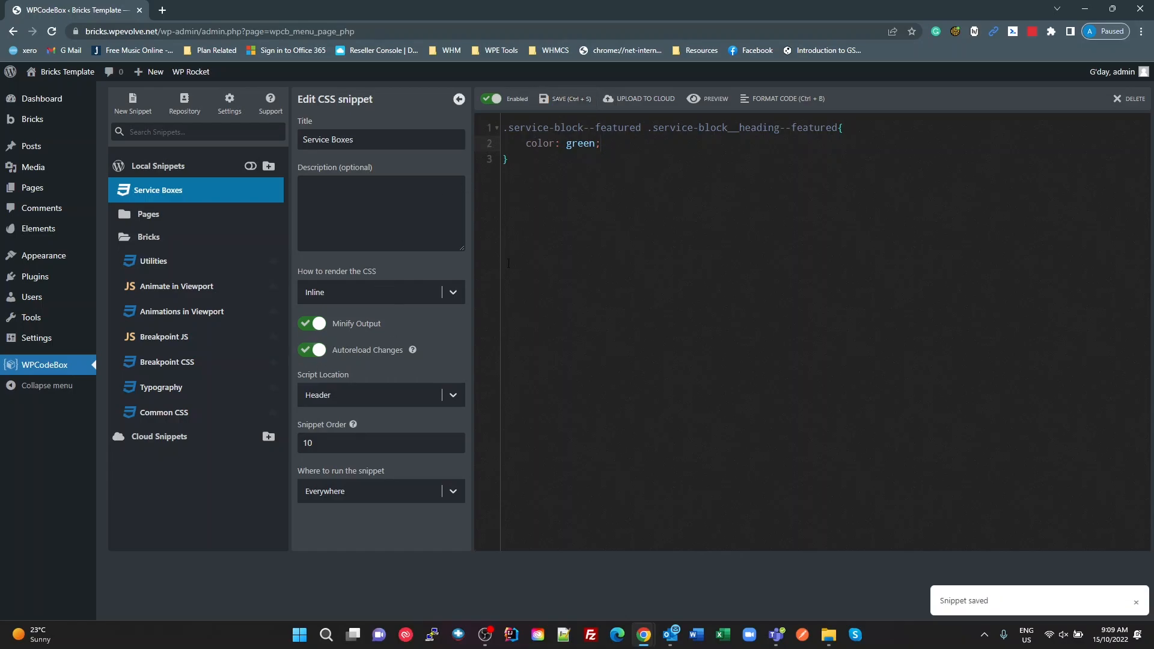
{"action": "left_click", "coordinate": [551, 100]}
{"action": "left_click", "coordinate": [542, 182]}
Step: Switch back to the Bricks builder, save the Services page and reload it
{"action": "key", "text": "alt+Tab"}
{"action": "left_click", "coordinate": [574, 303]}
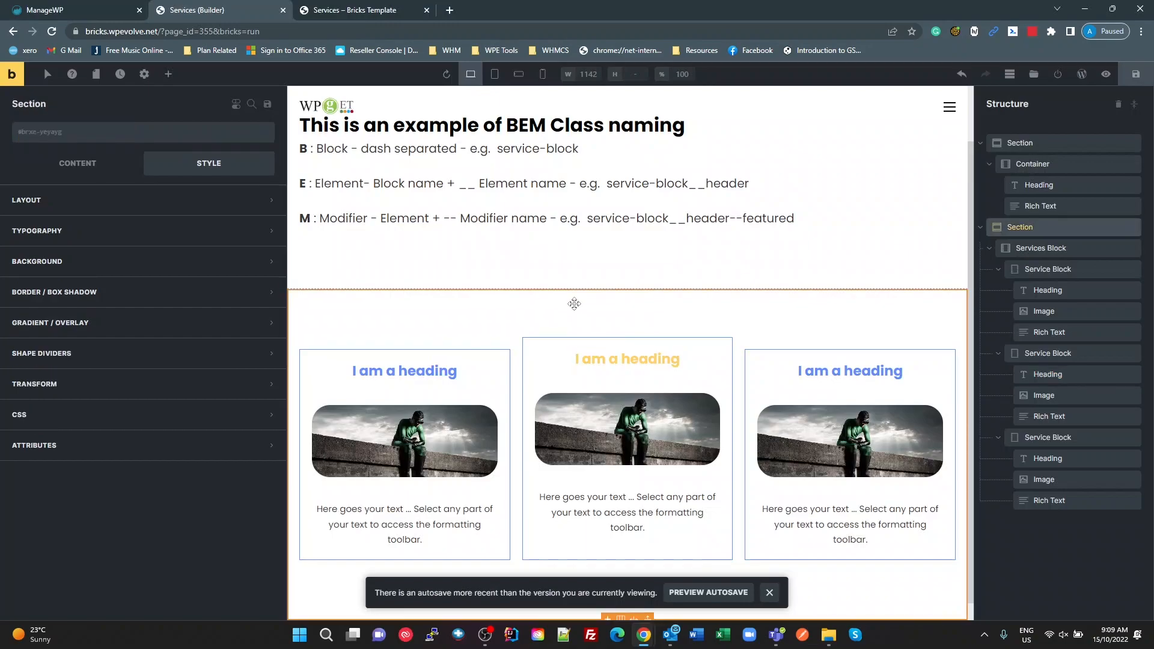
{"action": "key", "text": "F5"}
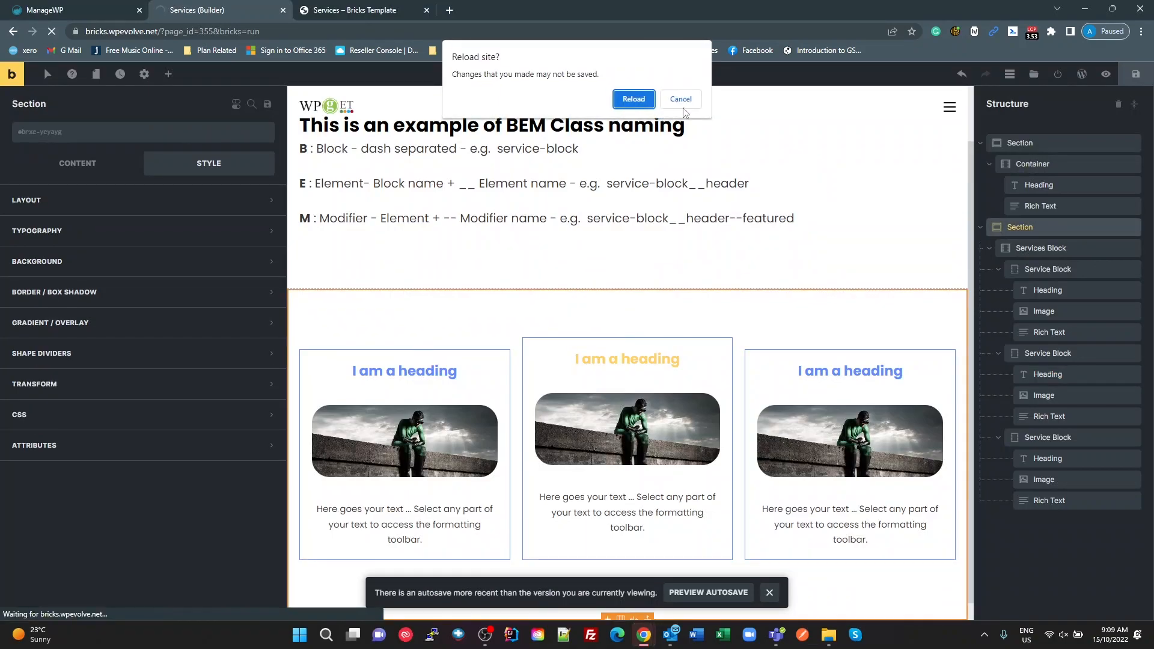
{"action": "left_click", "coordinate": [682, 101]}
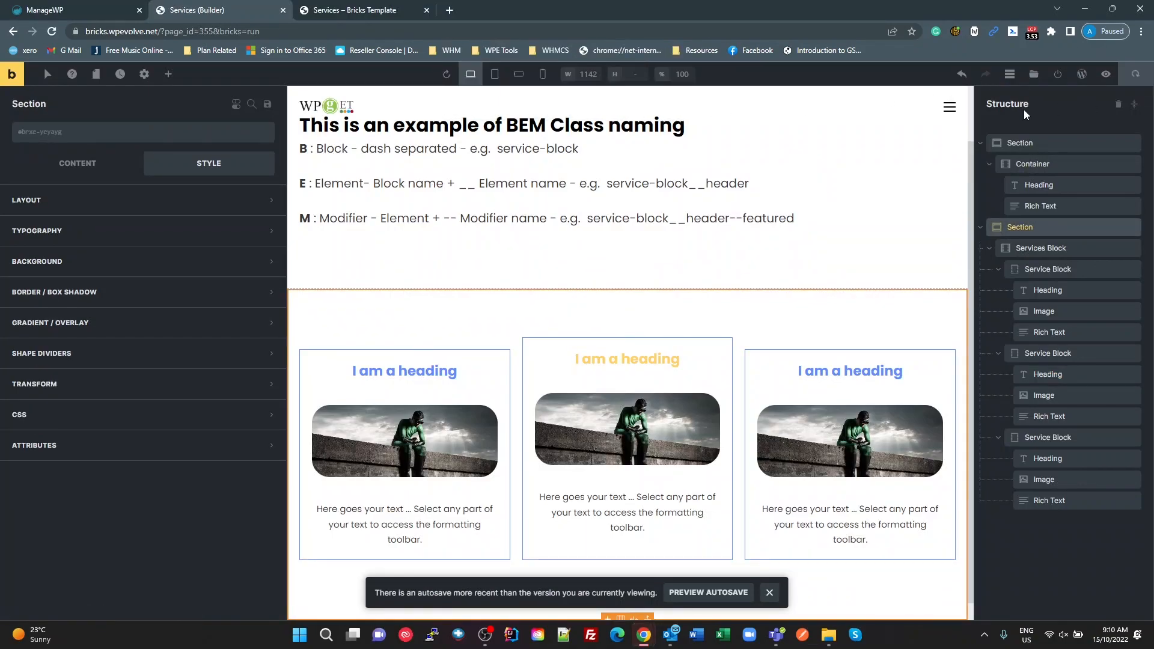
{"action": "left_click", "coordinate": [488, 274]}
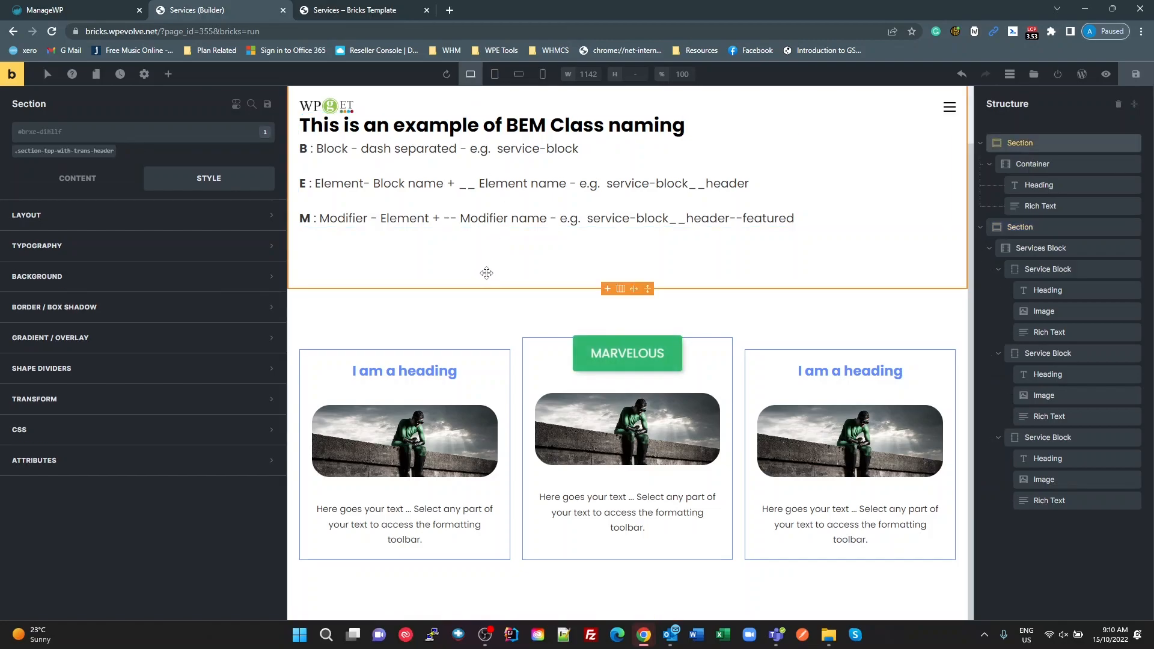
{"action": "key", "text": "F5"}
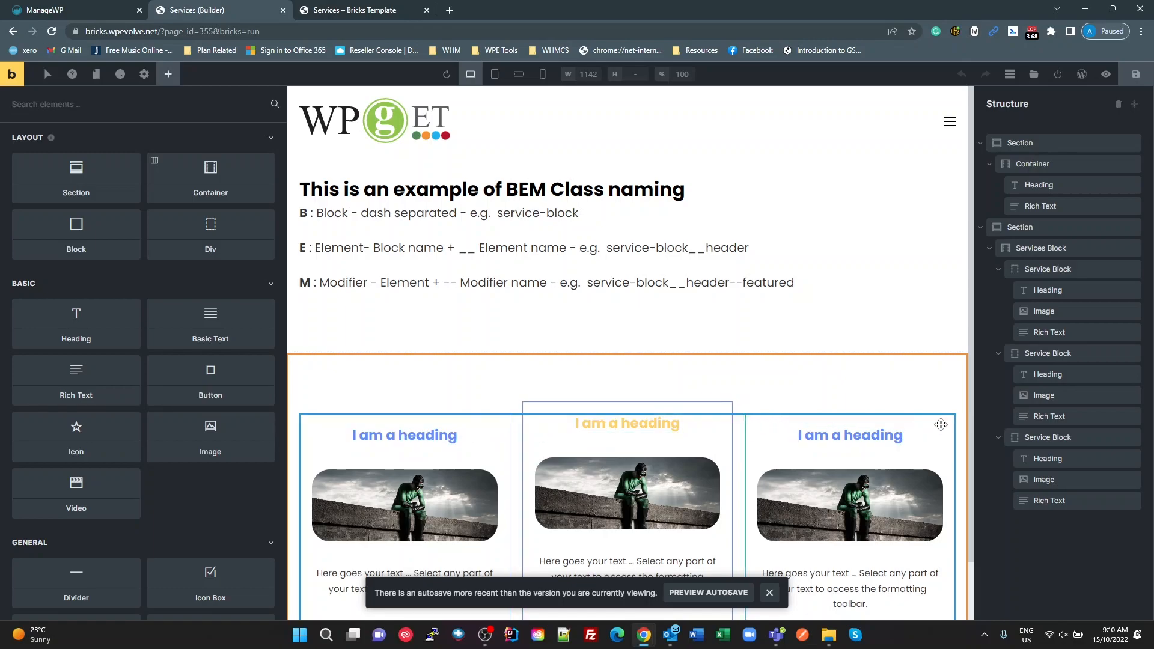
Step: Try the existing service-block--featured class on the third Service Block
{"action": "left_click", "coordinate": [1011, 437]}
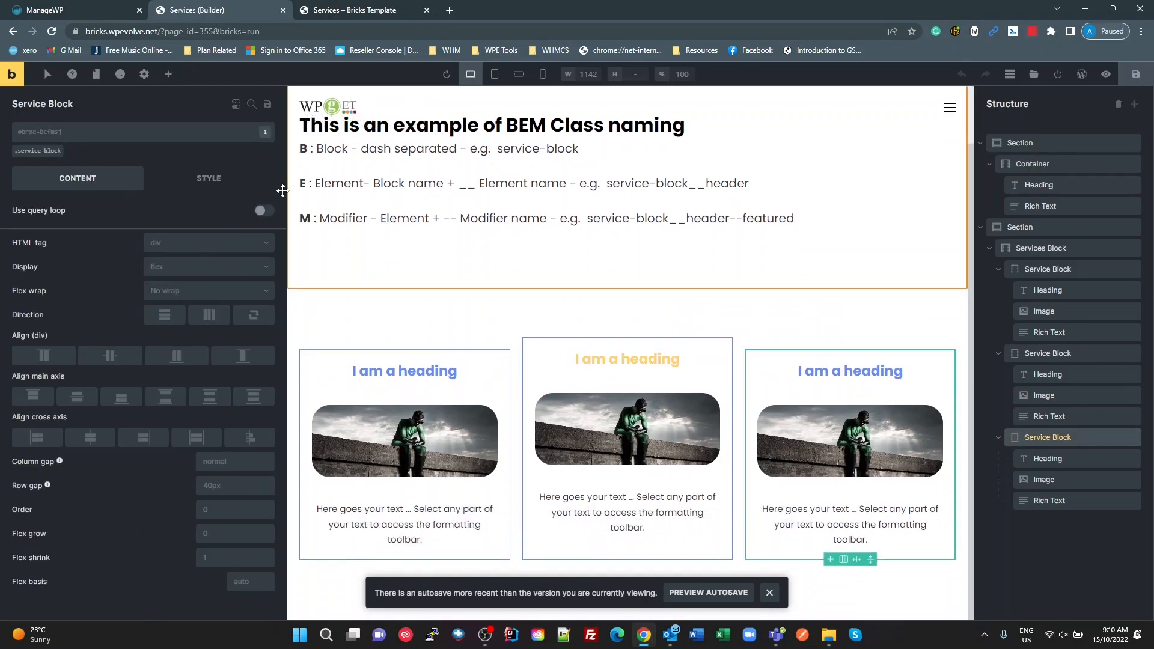
{"action": "left_click", "coordinate": [128, 142]}
{"action": "scroll", "coordinate": [167, 374], "scroll_direction": "down", "scroll_amount": 8}
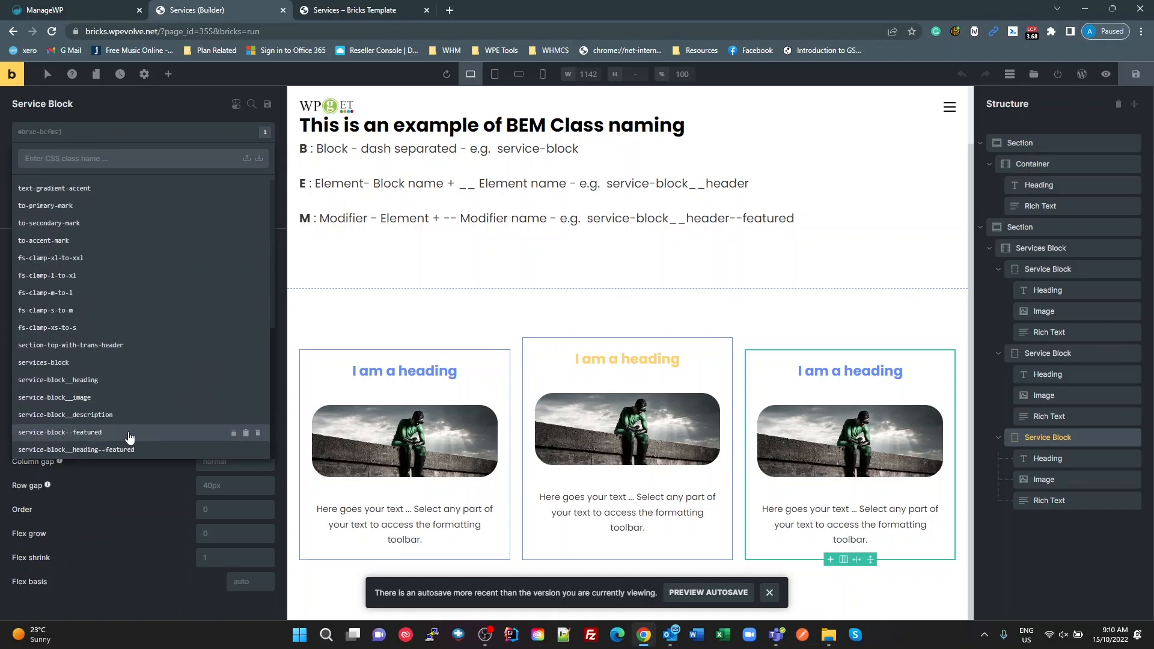
{"action": "left_click", "coordinate": [72, 432]}
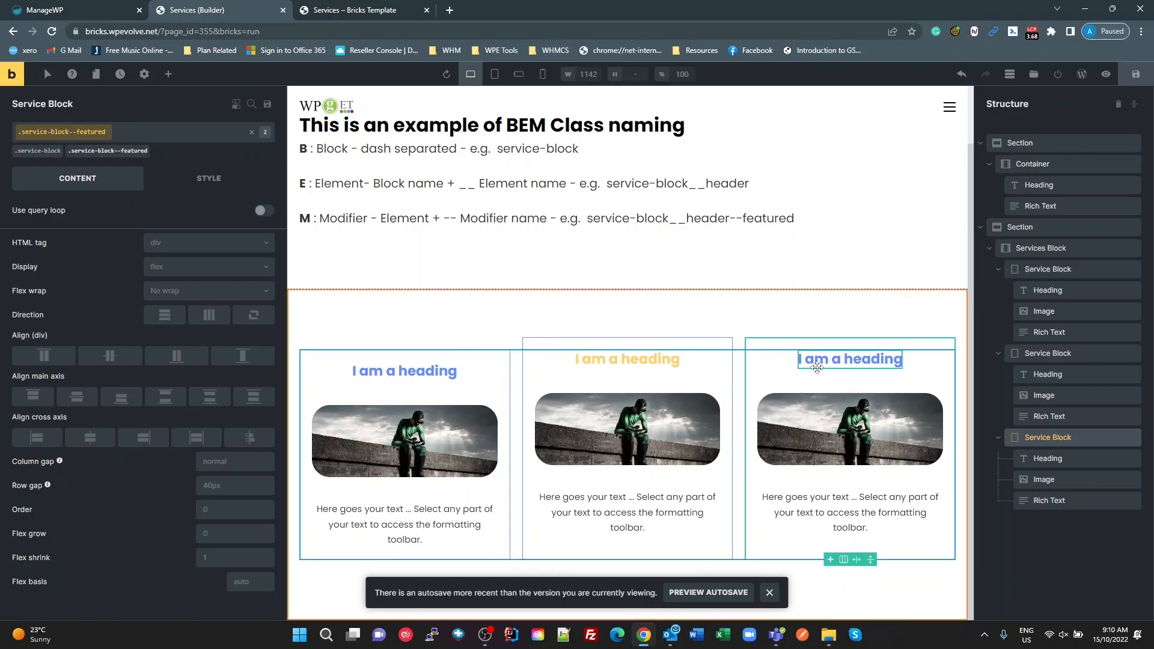
Step: Switch to WPCodeBox, shorten the rule's heading selector to .service-block__heading by removing --featured, and save the snippet
{"action": "key", "text": "alt+Tab"}
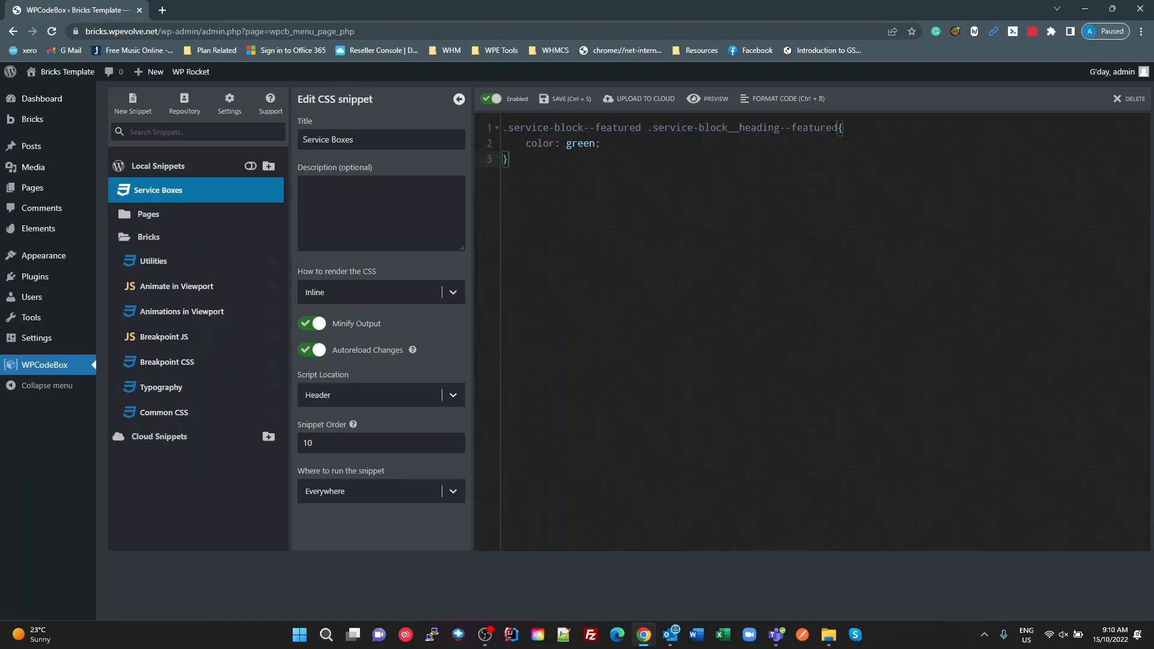
{"action": "key", "text": "ctrl+shift+Left"}
{"action": "key", "text": "shift+Left"}
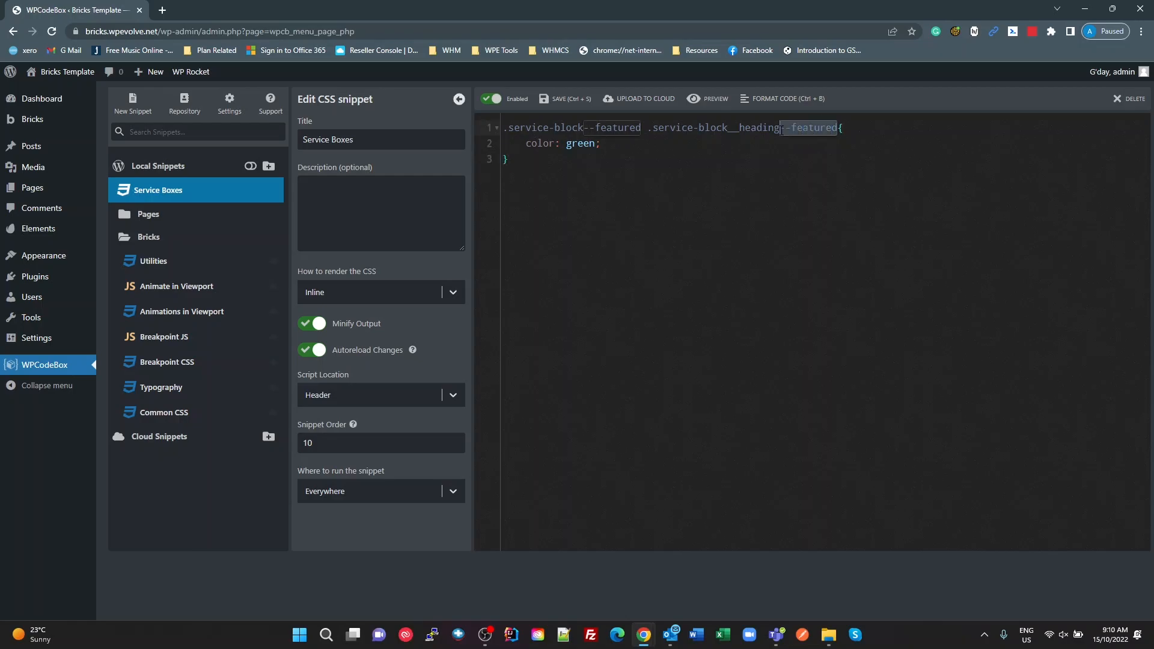
{"action": "key", "text": "BackSpace"}
{"action": "key", "text": "ctrl+s"}
Step: Return to the Bricks builder and reload the Services page, discarding the unsaved changes
{"action": "key", "text": "alt+Tab"}
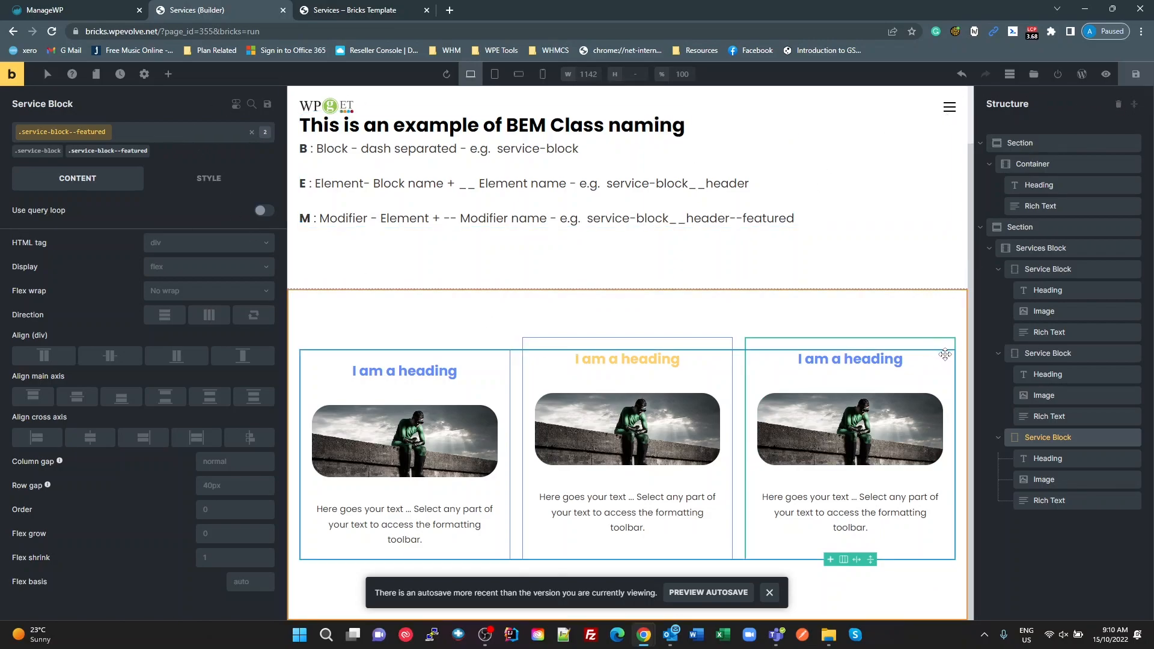
{"action": "left_click", "coordinate": [547, 267]}
{"action": "key", "text": "F5"}
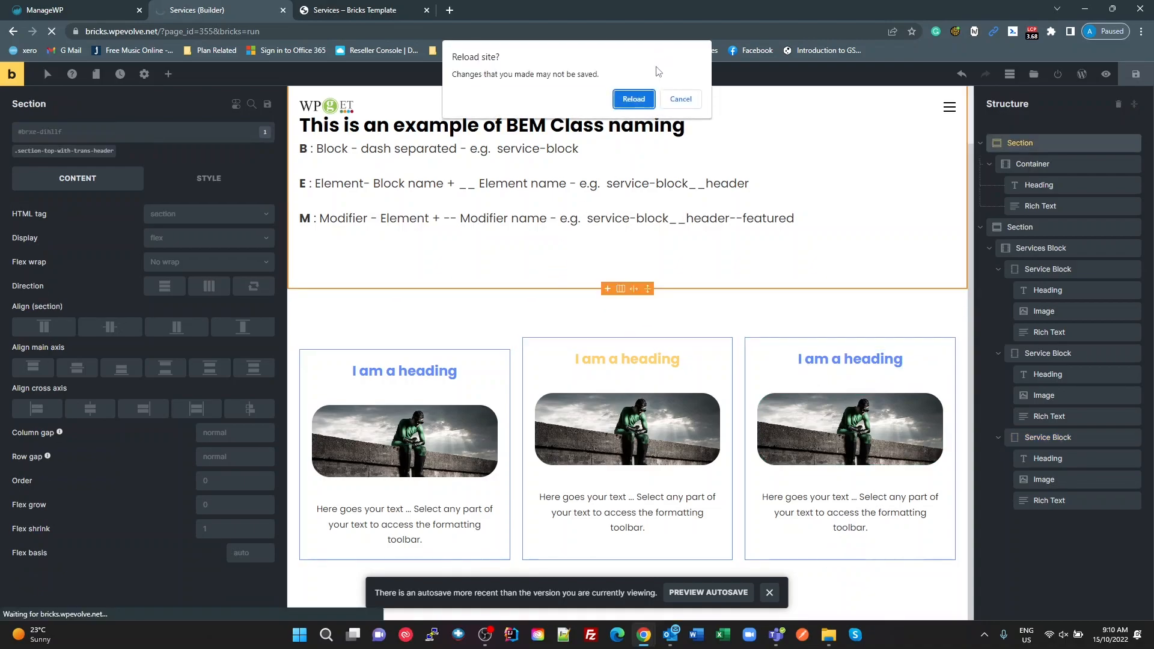
{"action": "left_click", "coordinate": [634, 100]}
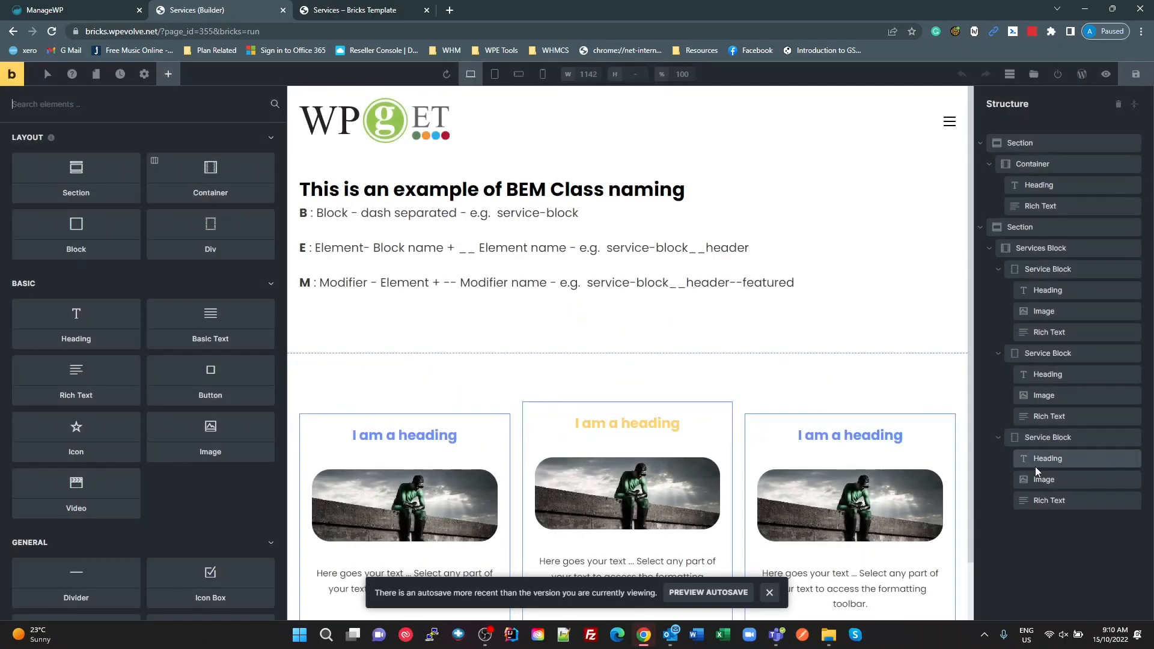
Step: Assign the existing service-block--featured class to the third Service Block, alongside its service-block class
{"action": "left_click", "coordinate": [1022, 437]}
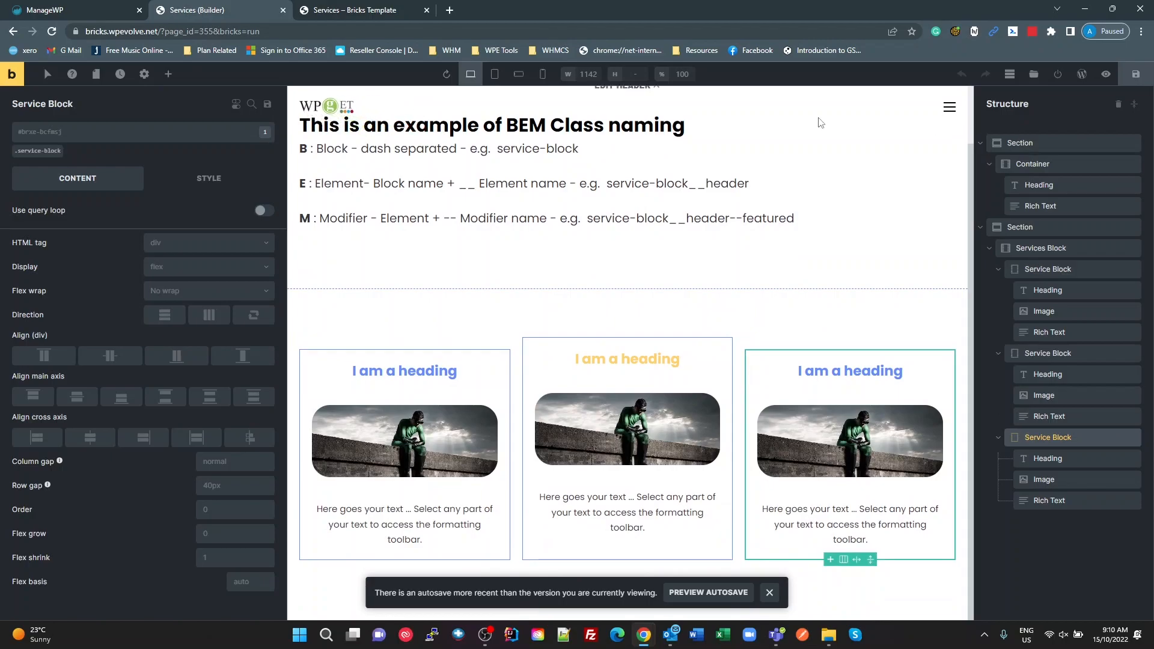
{"action": "left_click", "coordinate": [103, 140]}
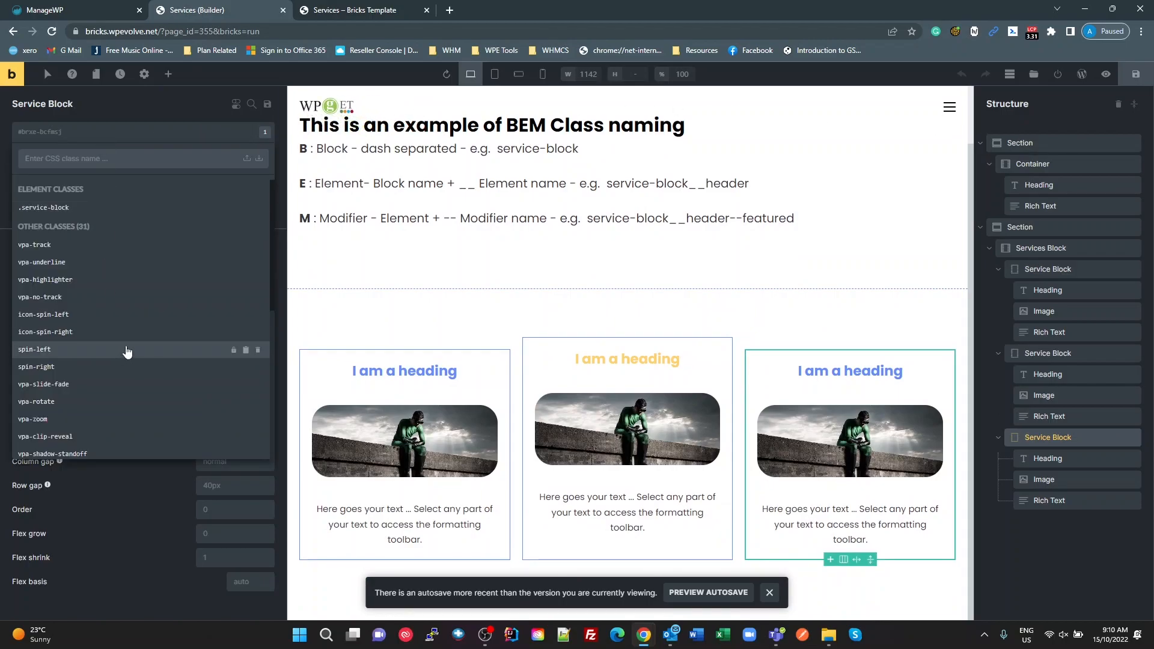
{"action": "scroll", "coordinate": [154, 398], "scroll_direction": "down", "scroll_amount": 5}
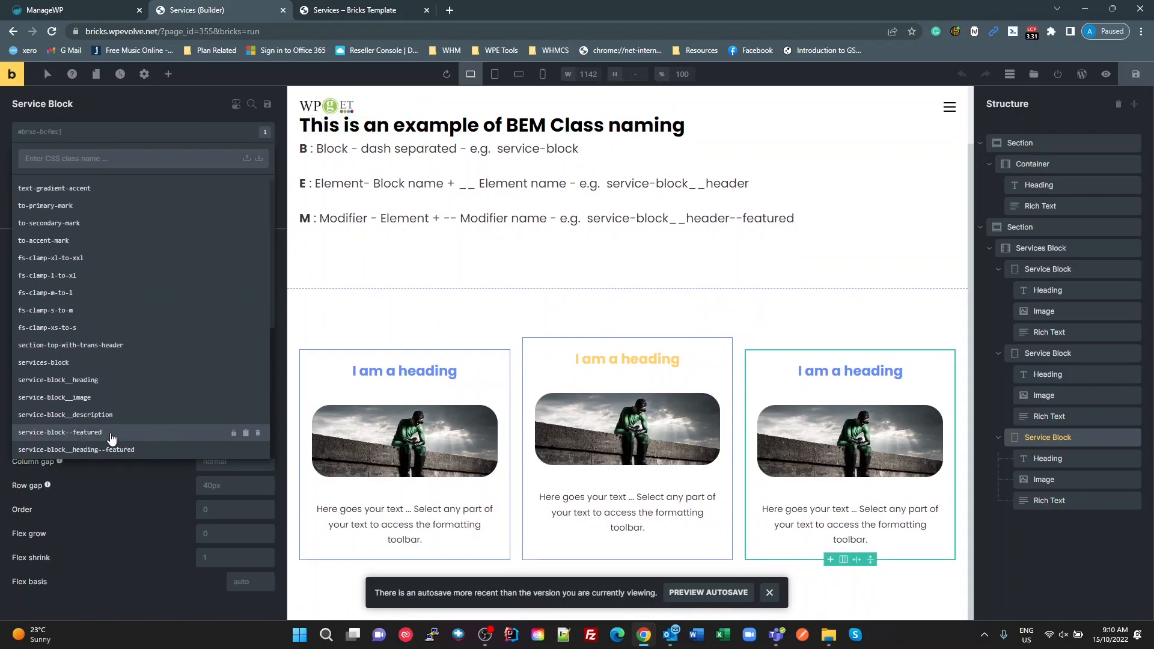
{"action": "left_click", "coordinate": [90, 432]}
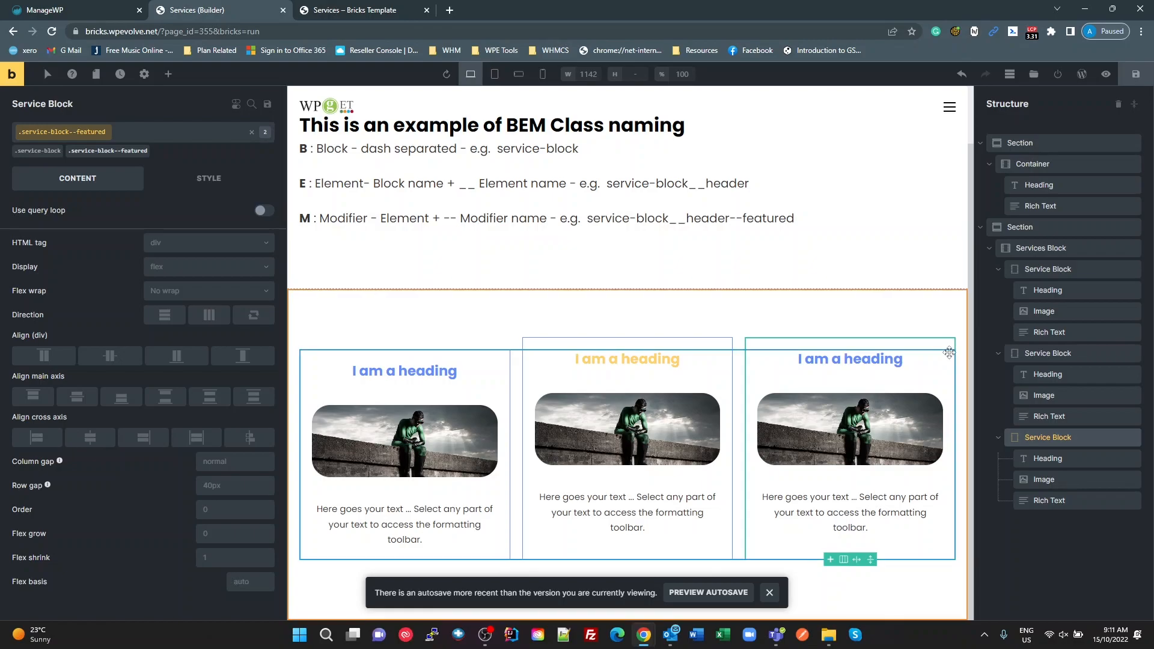
Step: Review the snippet's two-class selector in WPCodeBox and compare it with the third Service Block's heading in Bricks
{"action": "key", "text": "alt+Tab"}
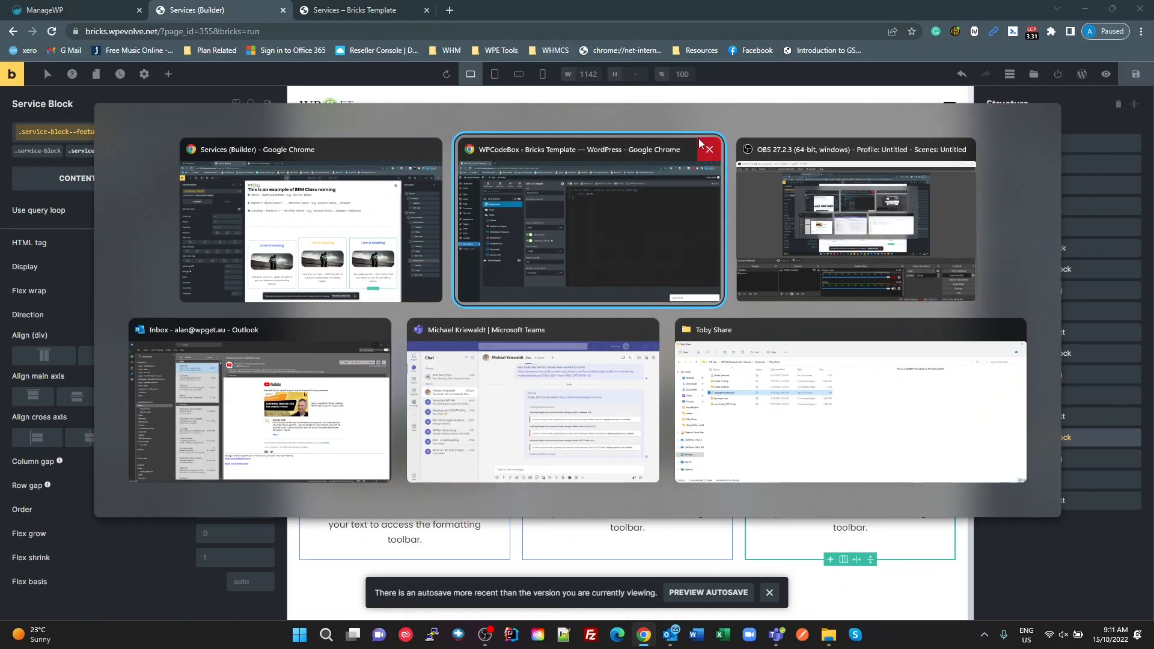
{"action": "left_click_drag", "start_coordinate": [647, 128], "coordinate": [489, 121]}
{"action": "left_click", "coordinate": [693, 128]}
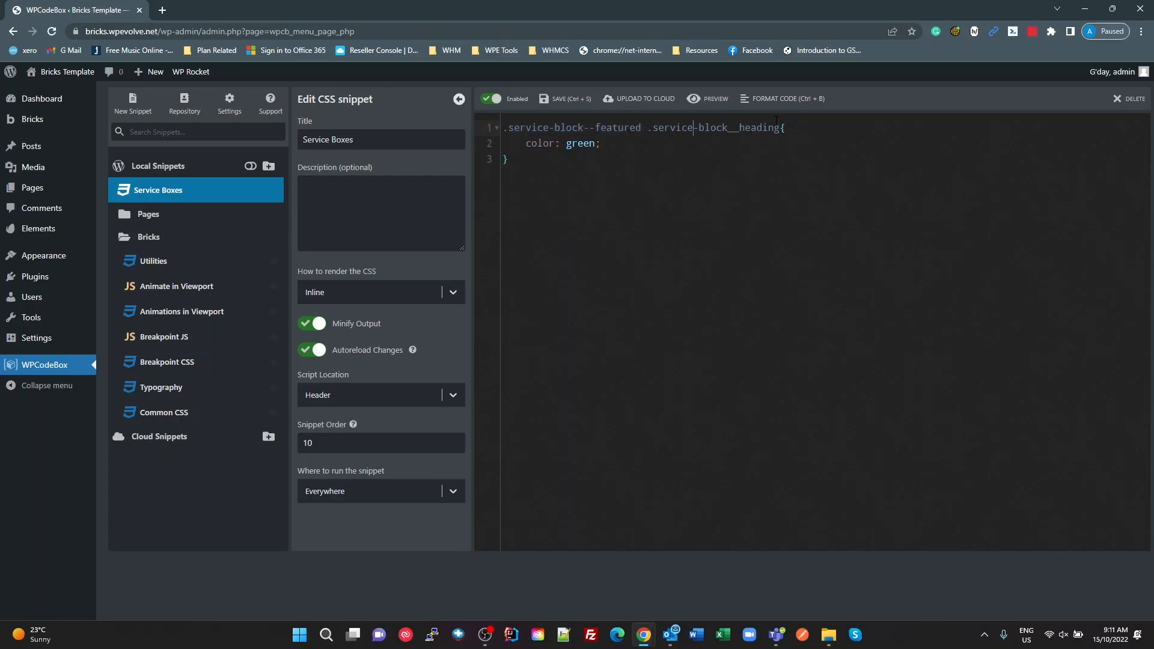
{"action": "key", "text": "alt+Tab"}
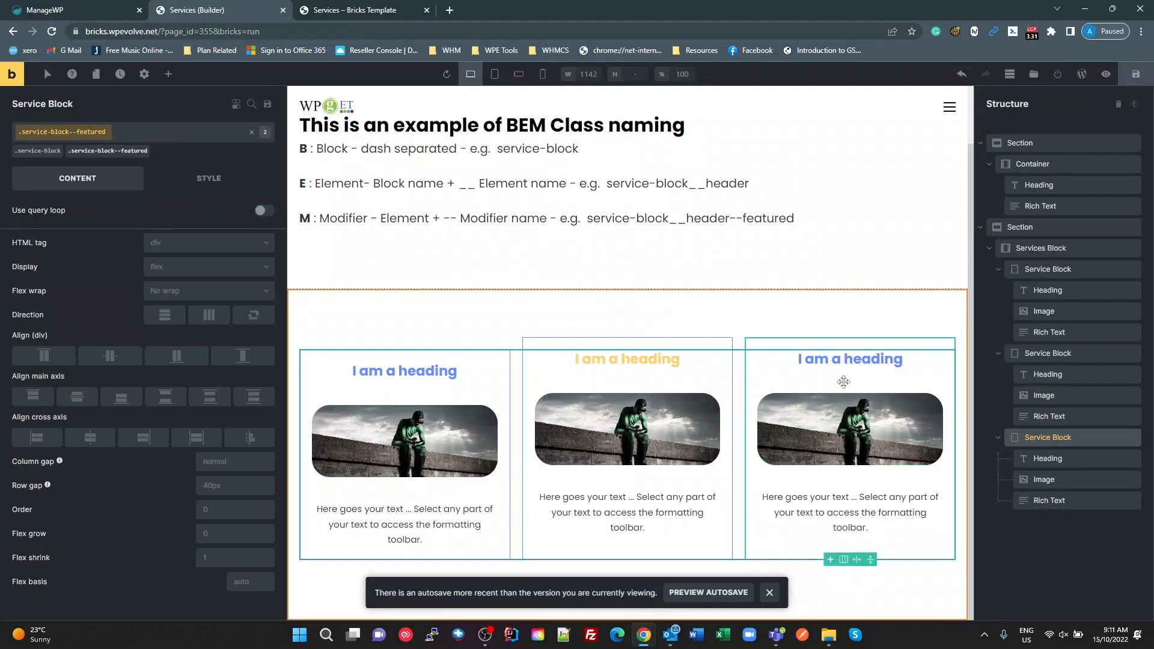
Step: Inspect the third Service Block's heading in the browser developer tools and examine which CSS rules set its colour
{"action": "key", "text": "ctrl+shift+i"}
{"action": "left_click", "coordinate": [12, 390]}
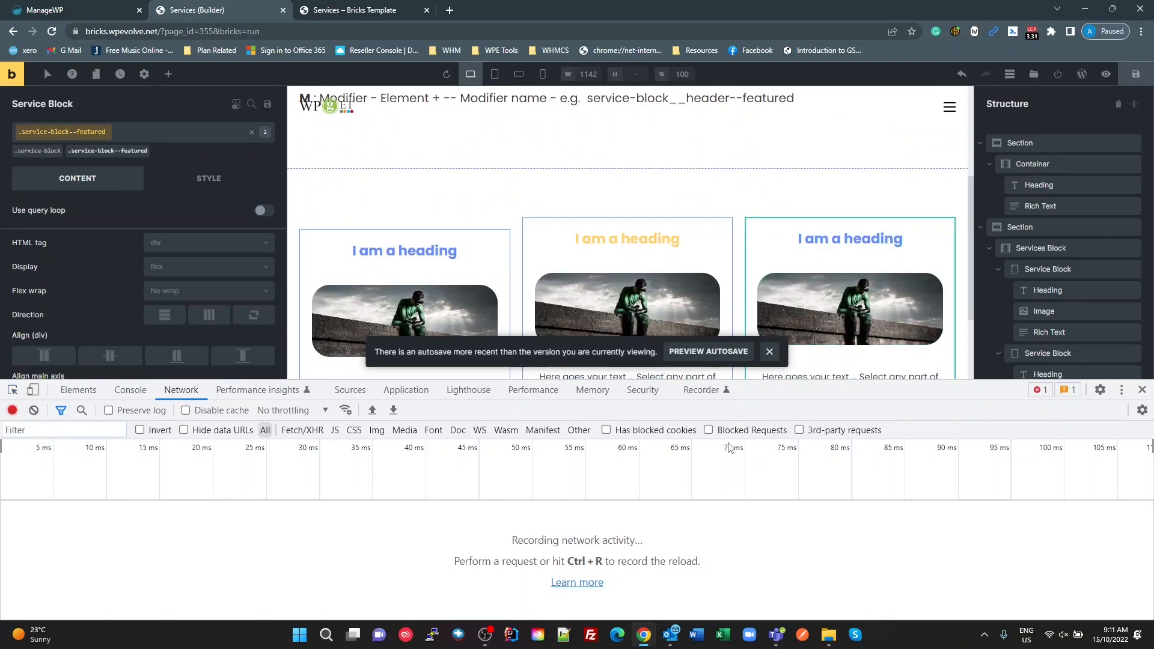
{"action": "left_click", "coordinate": [872, 238]}
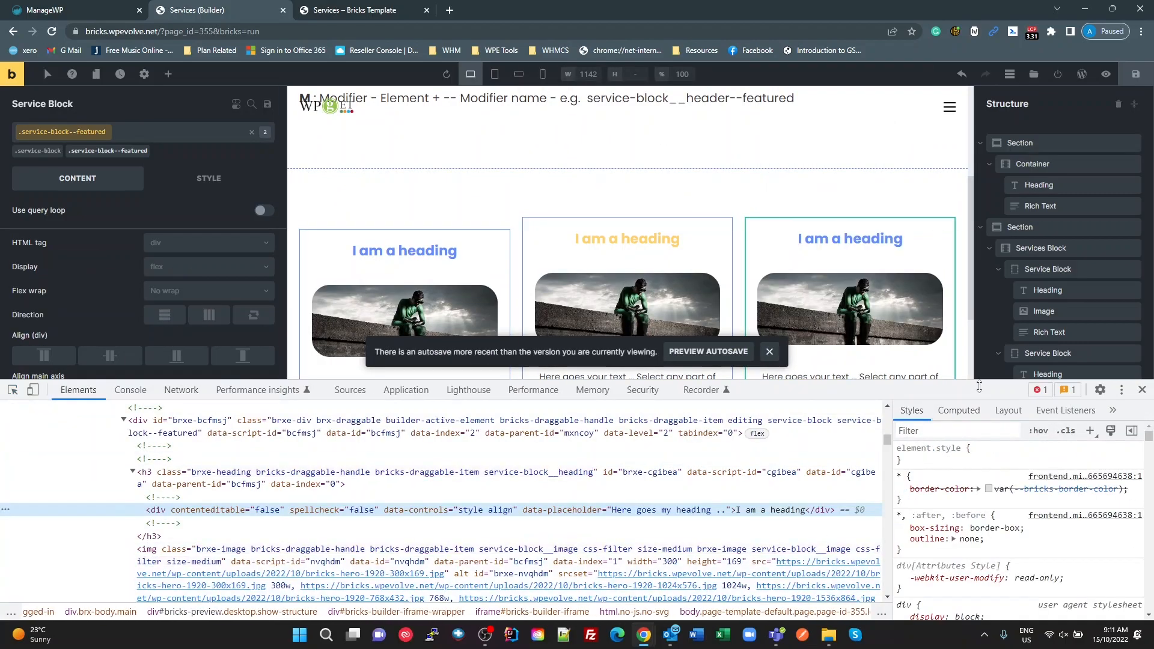
{"action": "left_click_drag", "start_coordinate": [979, 386], "coordinate": [979, 294]}
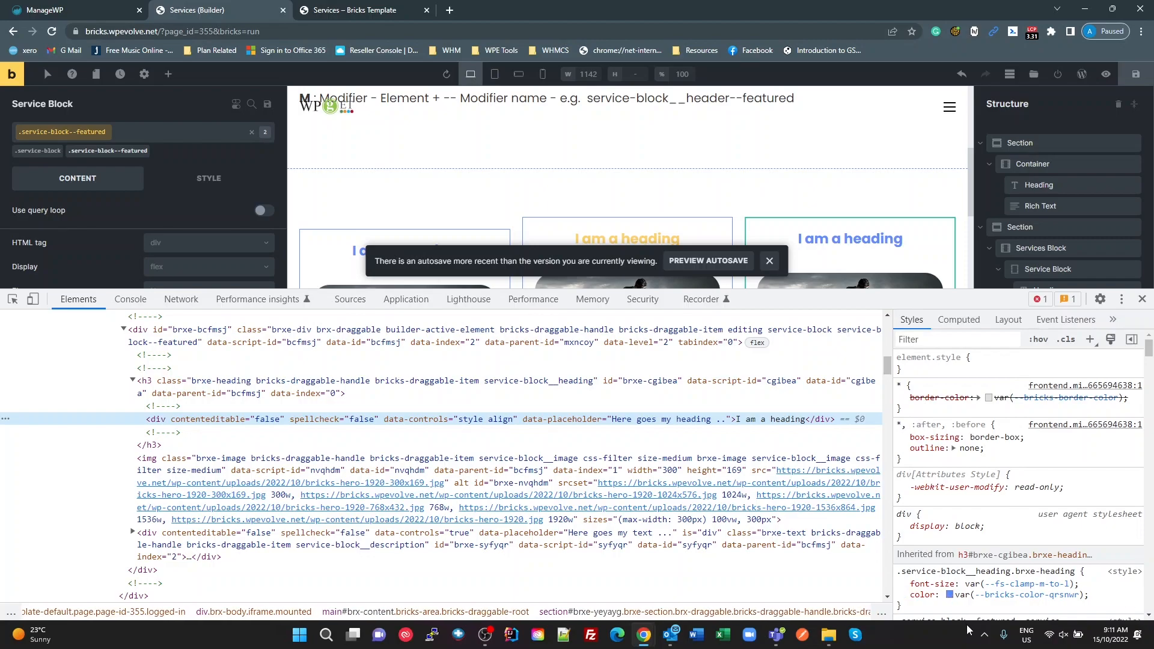
{"action": "scroll", "coordinate": [1020, 595], "scroll_direction": "down", "scroll_amount": 1}
{"action": "scroll", "coordinate": [1020, 592], "scroll_direction": "down", "scroll_amount": 1}
{"action": "scroll", "coordinate": [998, 559], "scroll_direction": "down", "scroll_amount": 1}
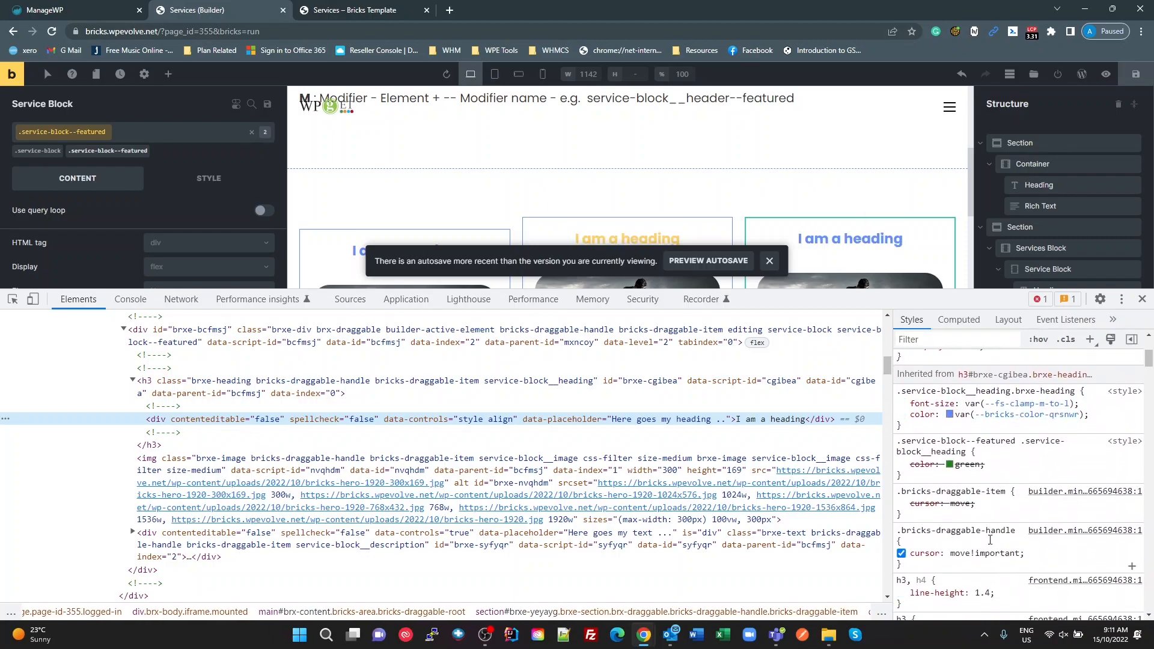
{"action": "scroll", "coordinate": [1022, 465], "scroll_direction": "up", "scroll_amount": 1}
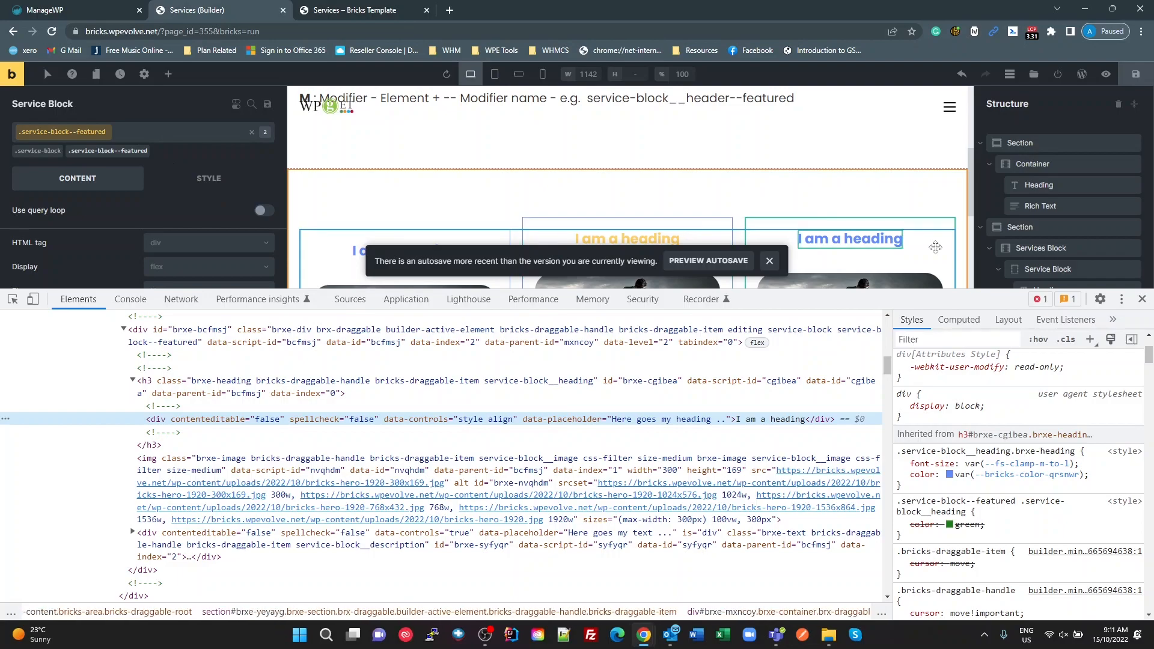
{"action": "left_click_drag", "start_coordinate": [962, 291], "coordinate": [963, 480]}
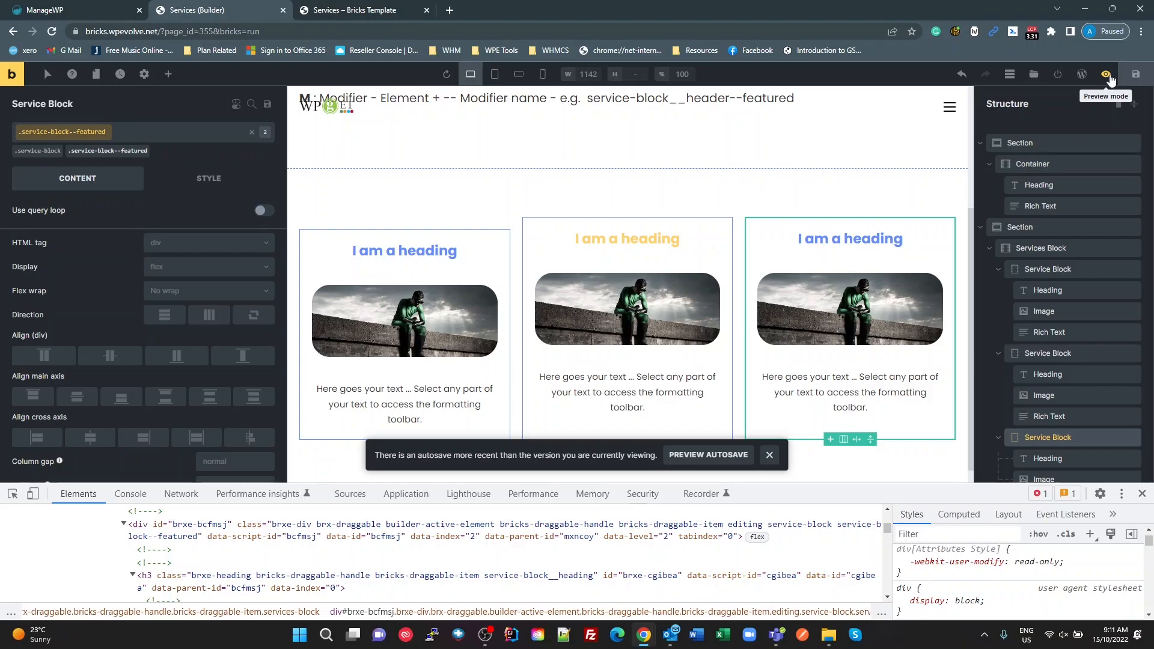
Step: Preview the Services page, open its front end in a new tab, and examine the middle service block's heading
{"action": "left_click", "coordinate": [1111, 80]}
{"action": "left_click", "coordinate": [1082, 80]}
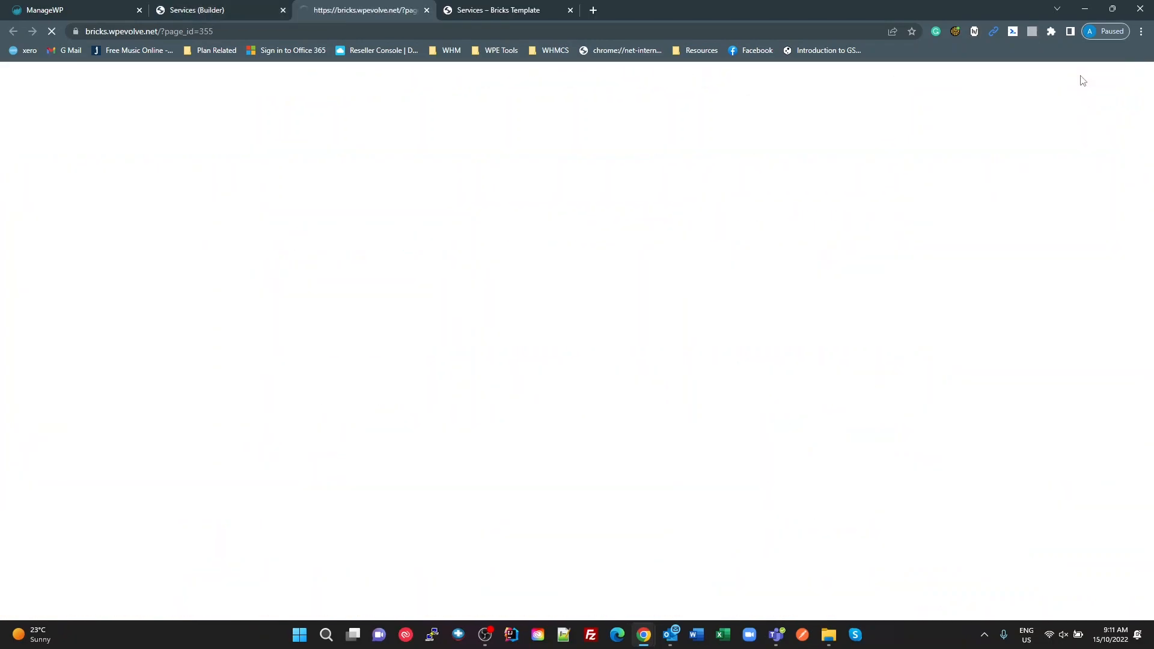
{"action": "scroll", "coordinate": [535, 420], "scroll_direction": "down", "scroll_amount": 1}
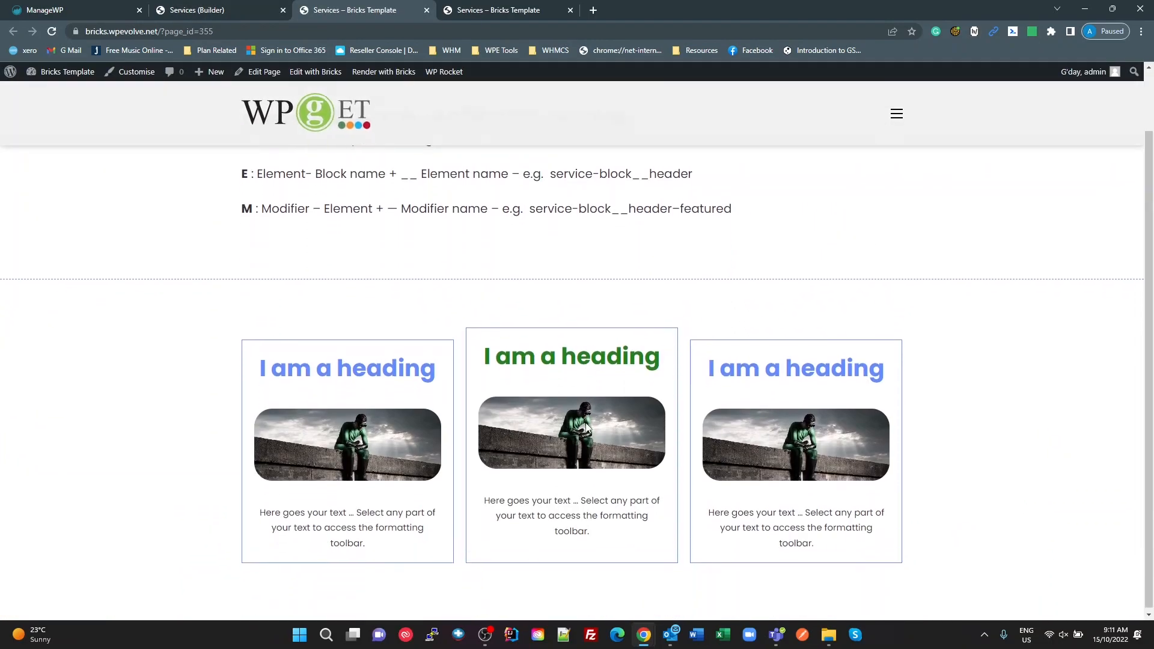
{"action": "left_click_drag", "start_coordinate": [468, 351], "coordinate": [623, 354]}
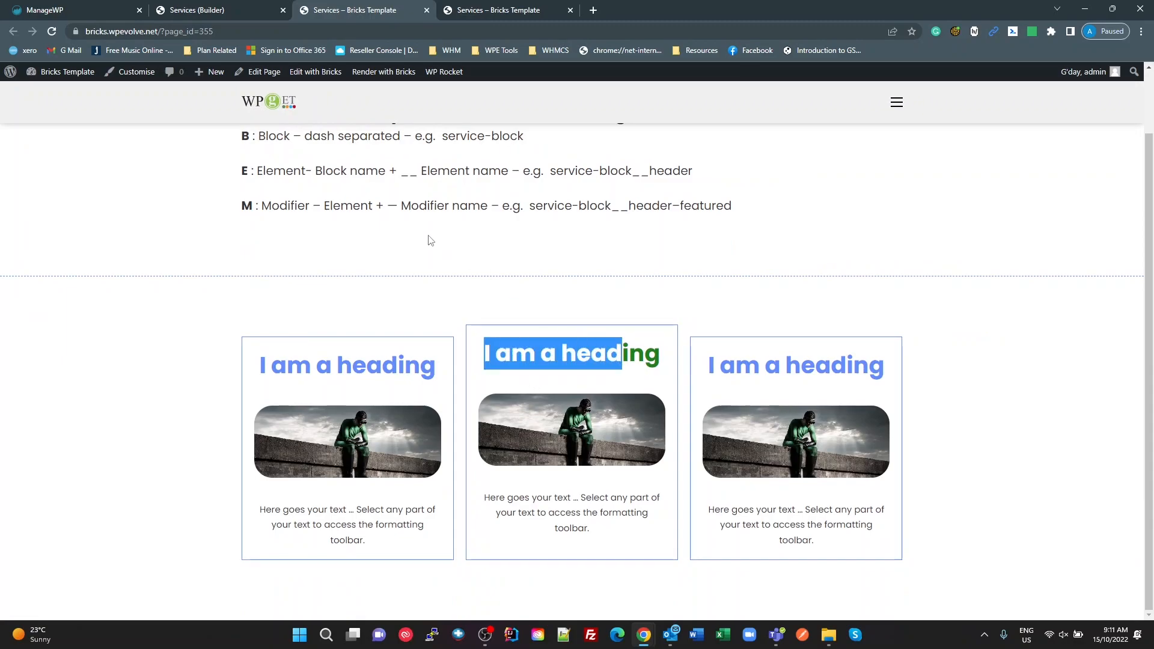
Step: Review the Service Boxes snippet in WPCodeBox against the headings on the front-end Services page
{"action": "key", "text": "alt+Tab"}
{"action": "key", "text": "alt+Tab"}
{"action": "left_click", "coordinate": [594, 222]}
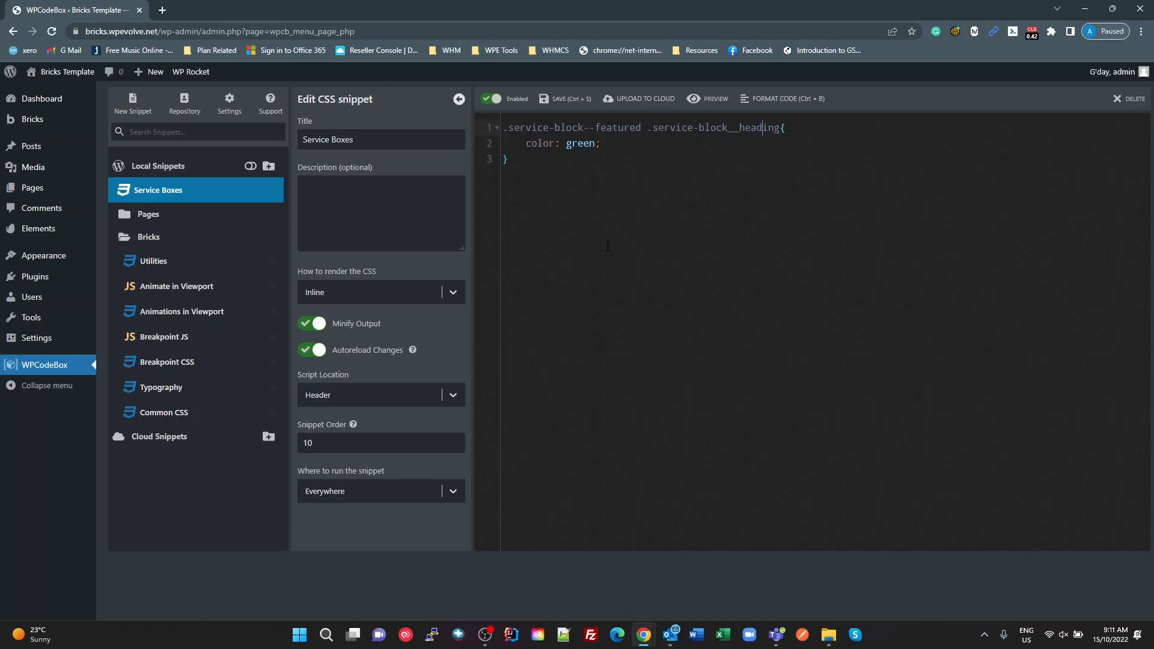
{"action": "key", "text": "alt+Tab"}
{"action": "left_click", "coordinate": [558, 290]}
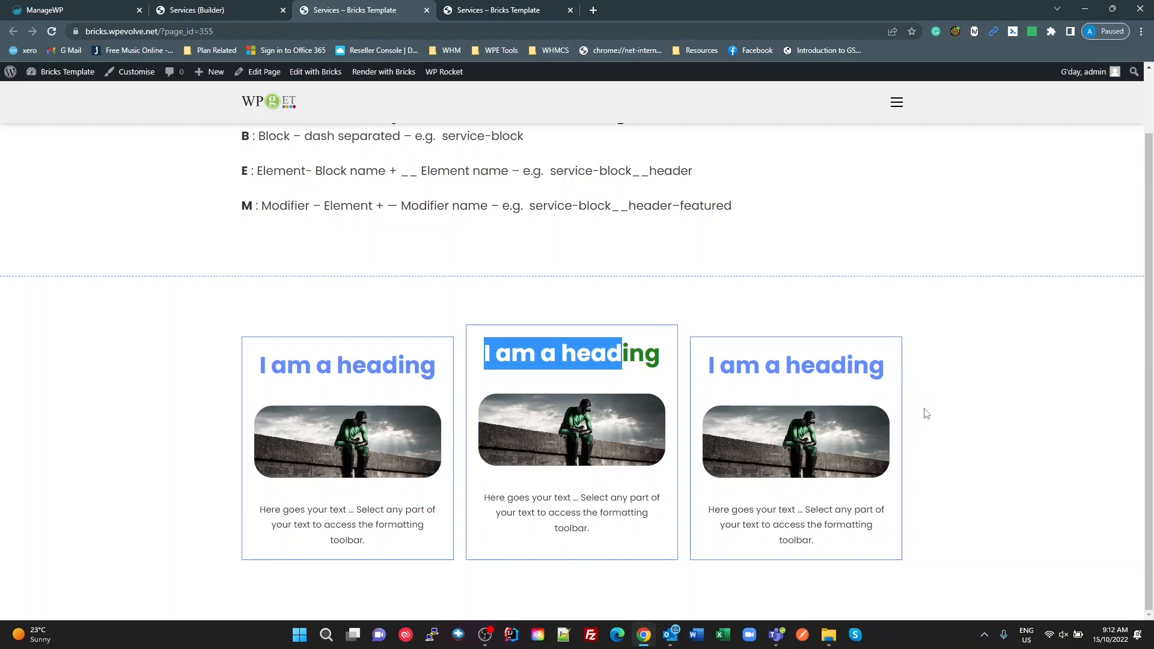
Step: Return to the Bricks builder, leave preview mode, and close the developer tools
{"action": "left_click", "coordinate": [192, 10]}
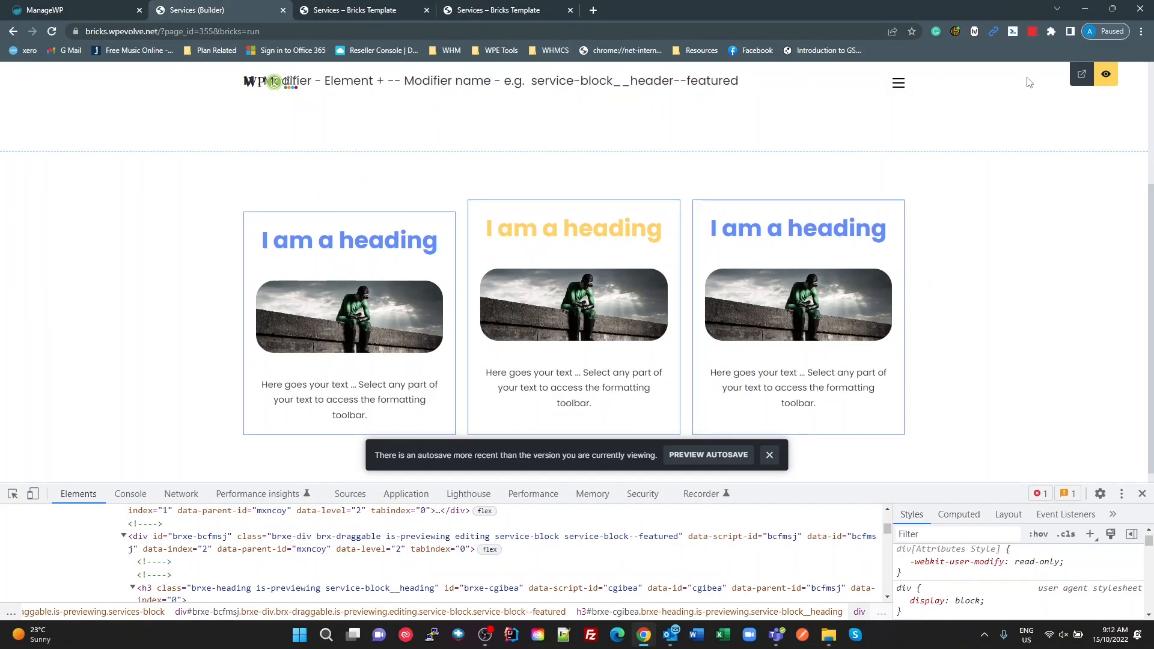
{"action": "left_click", "coordinate": [1106, 74]}
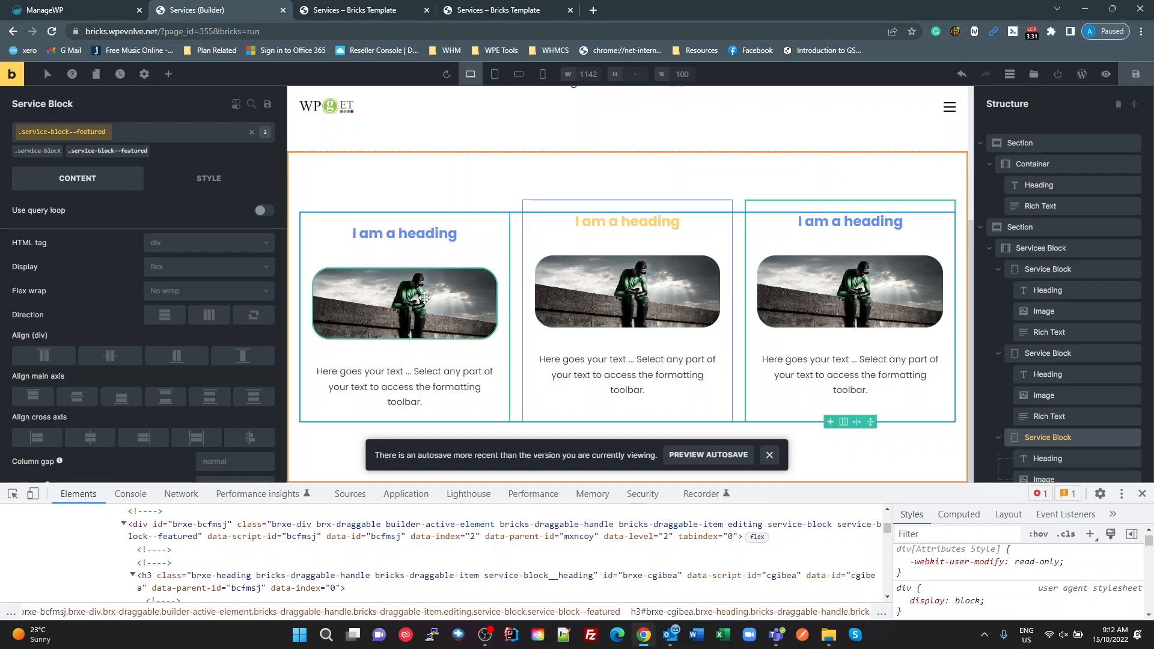
{"action": "scroll", "coordinate": [504, 323], "scroll_direction": "up", "scroll_amount": 3}
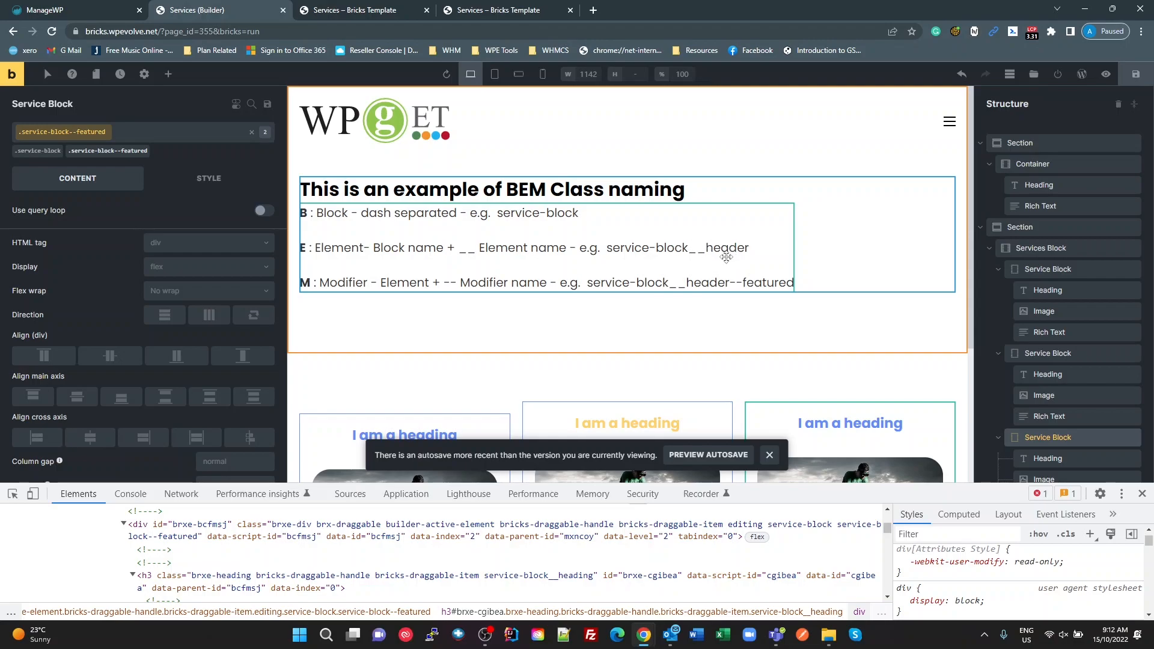
{"action": "scroll", "coordinate": [746, 285], "scroll_direction": "down", "scroll_amount": 3}
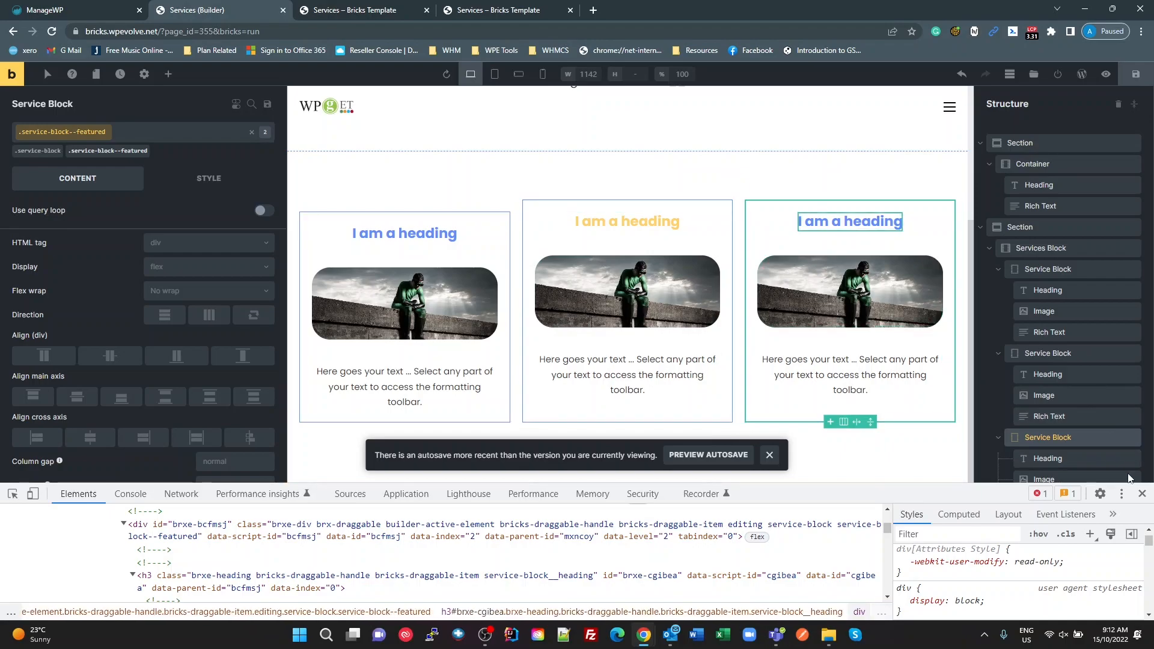
{"action": "left_click", "coordinate": [1142, 493]}
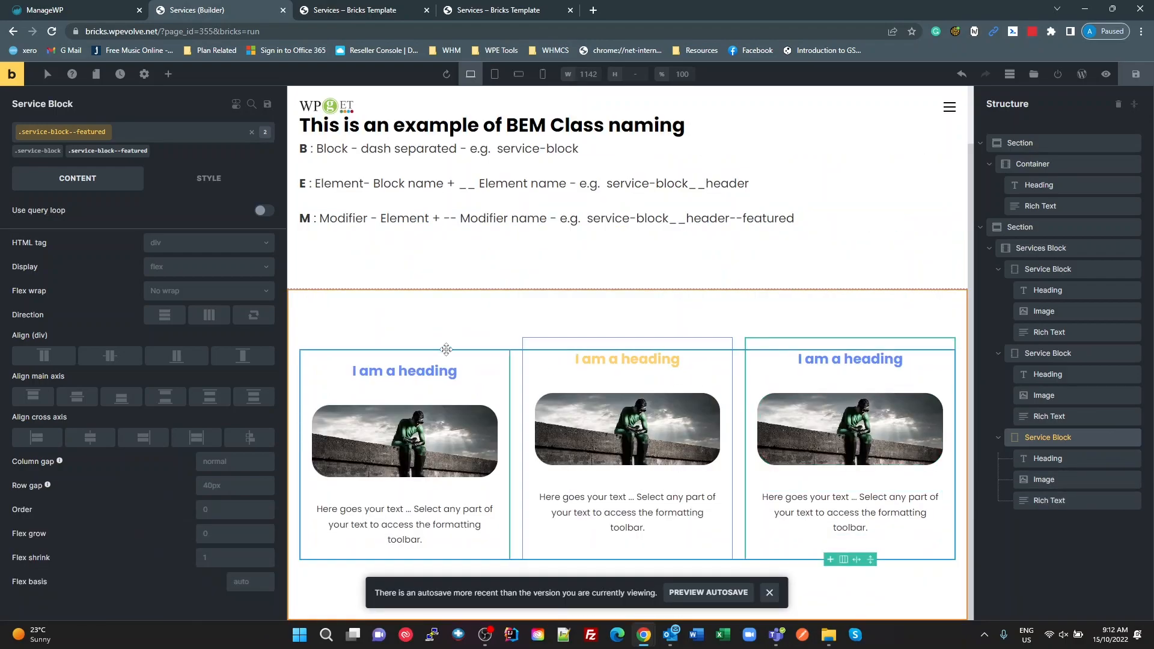
Step: Select the second Service Block's service-block--featured class and activate its :hover state for styling
{"action": "left_click", "coordinate": [531, 344]}
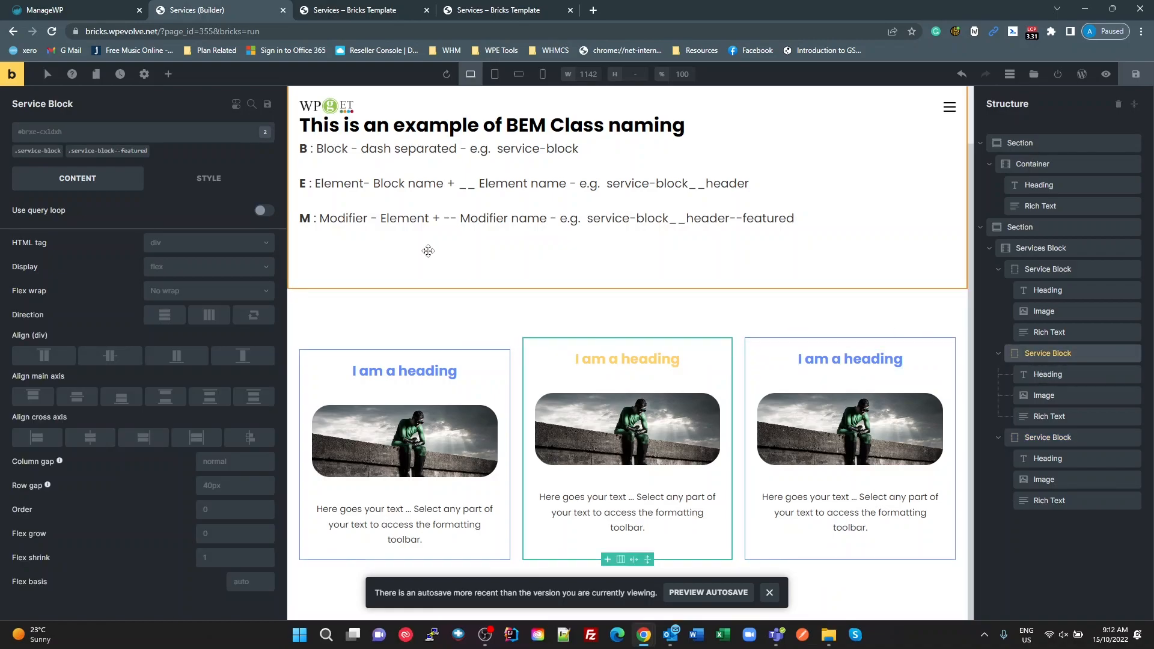
{"action": "left_click", "coordinate": [98, 156]}
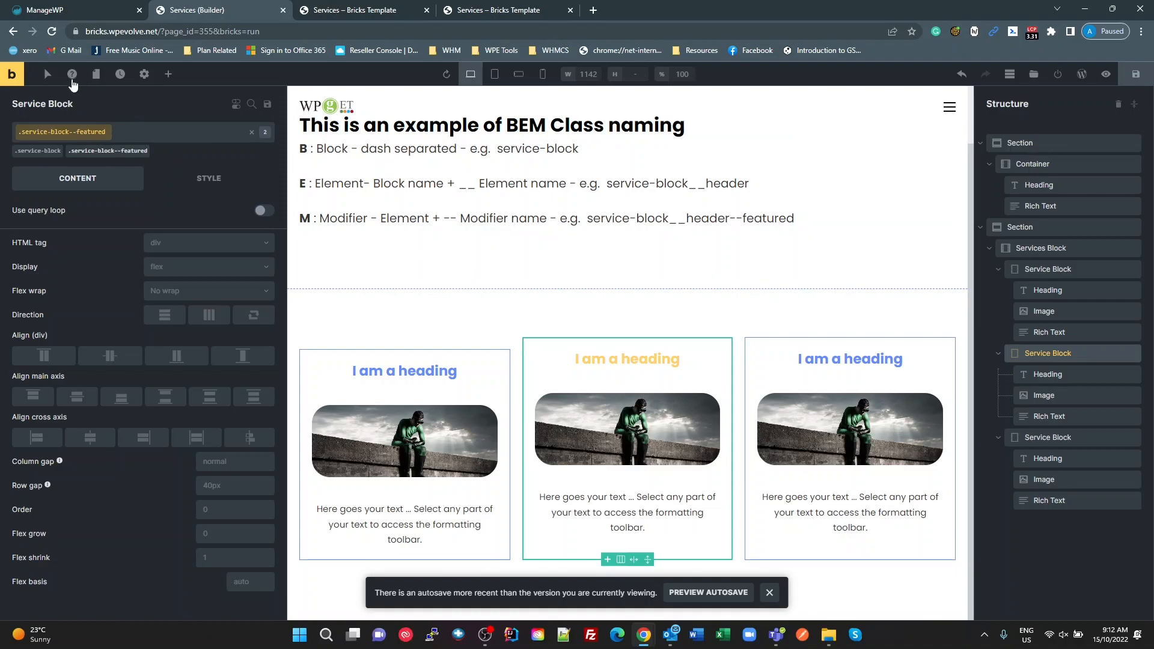
{"action": "left_click", "coordinate": [51, 76]}
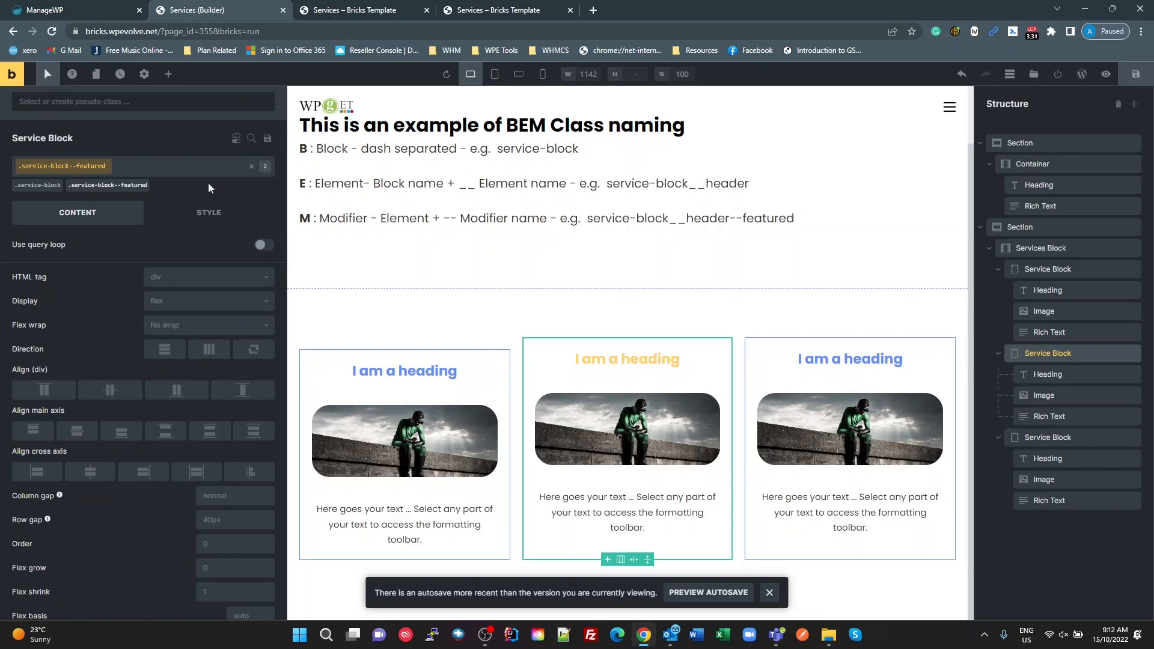
{"action": "left_click", "coordinate": [184, 100]}
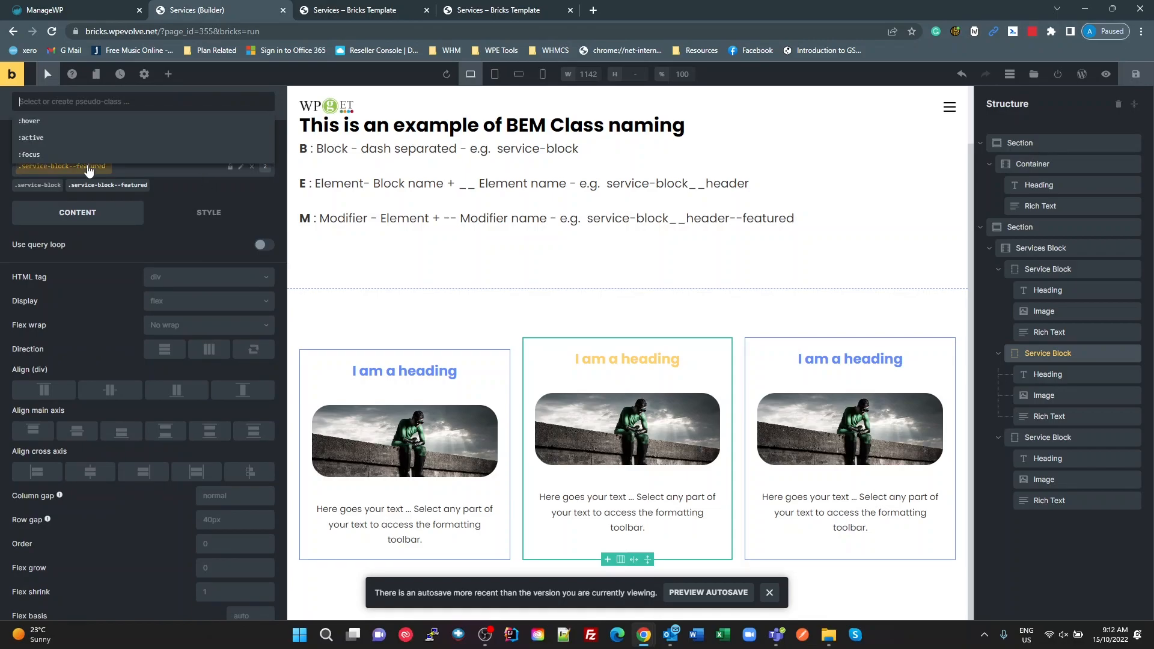
{"action": "left_click", "coordinate": [90, 126]}
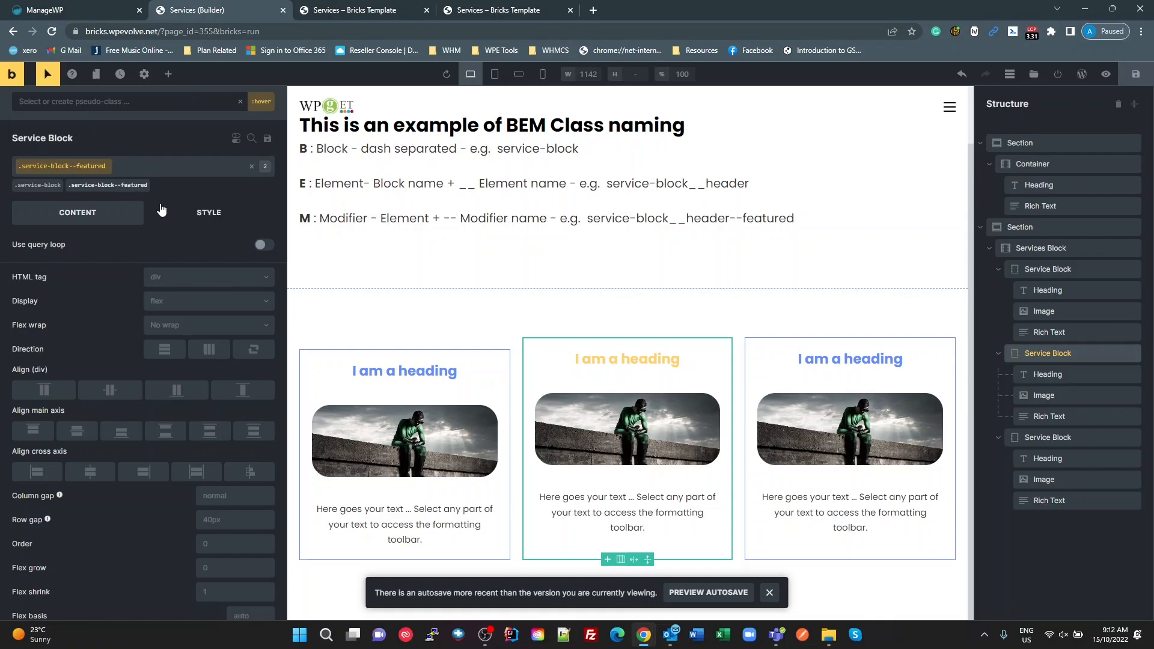
Step: Give the featured class's hover state a box shadow with X 0, Y 0 and a 15px blur
{"action": "left_click", "coordinate": [209, 213]}
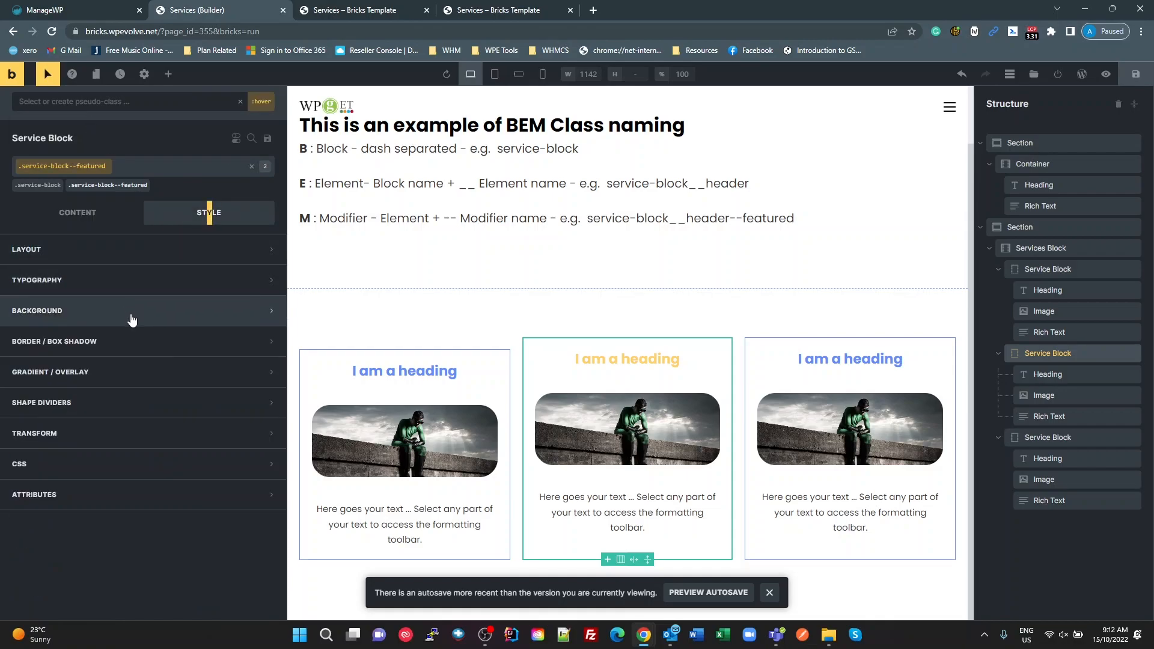
{"action": "left_click", "coordinate": [143, 340]}
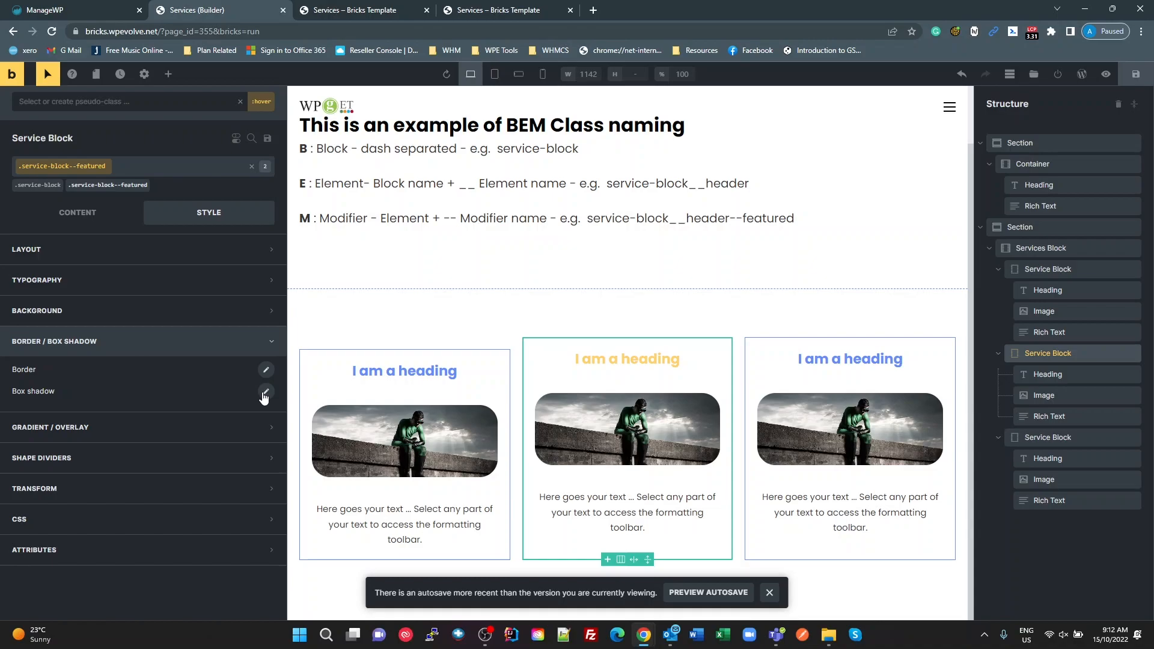
{"action": "left_click", "coordinate": [264, 393]}
{"action": "left_click", "coordinate": [58, 450]}
{"action": "type", "text": "0"}
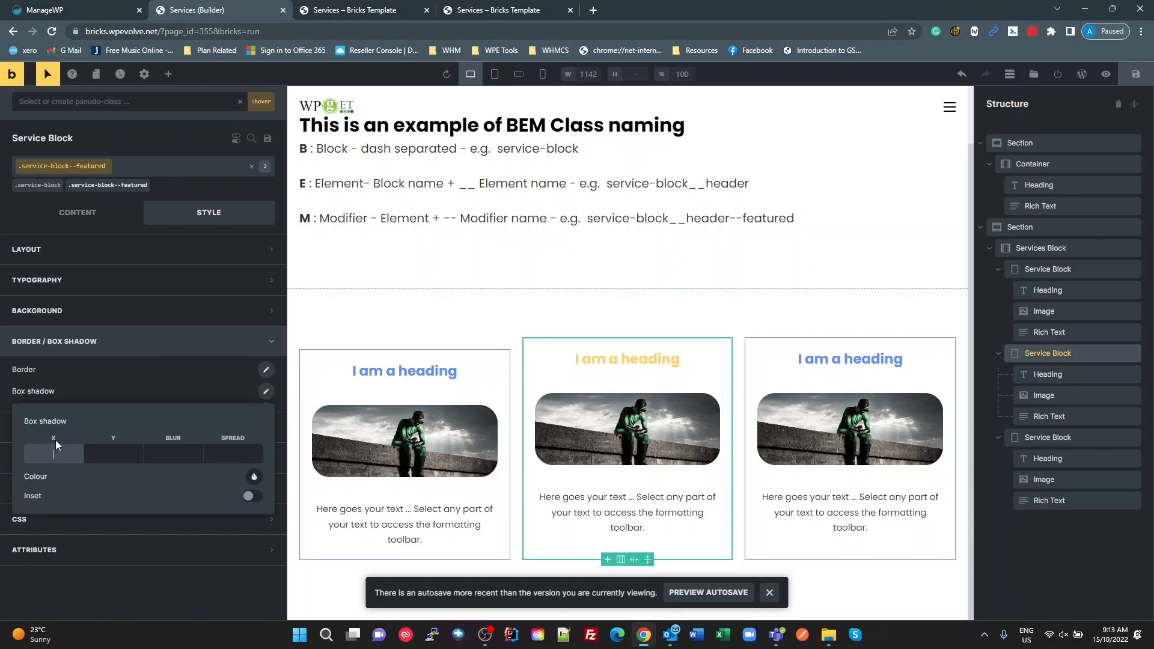
{"action": "key", "text": "Tab"}
{"action": "type", "text": "0"}
{"action": "key", "text": "Tab"}
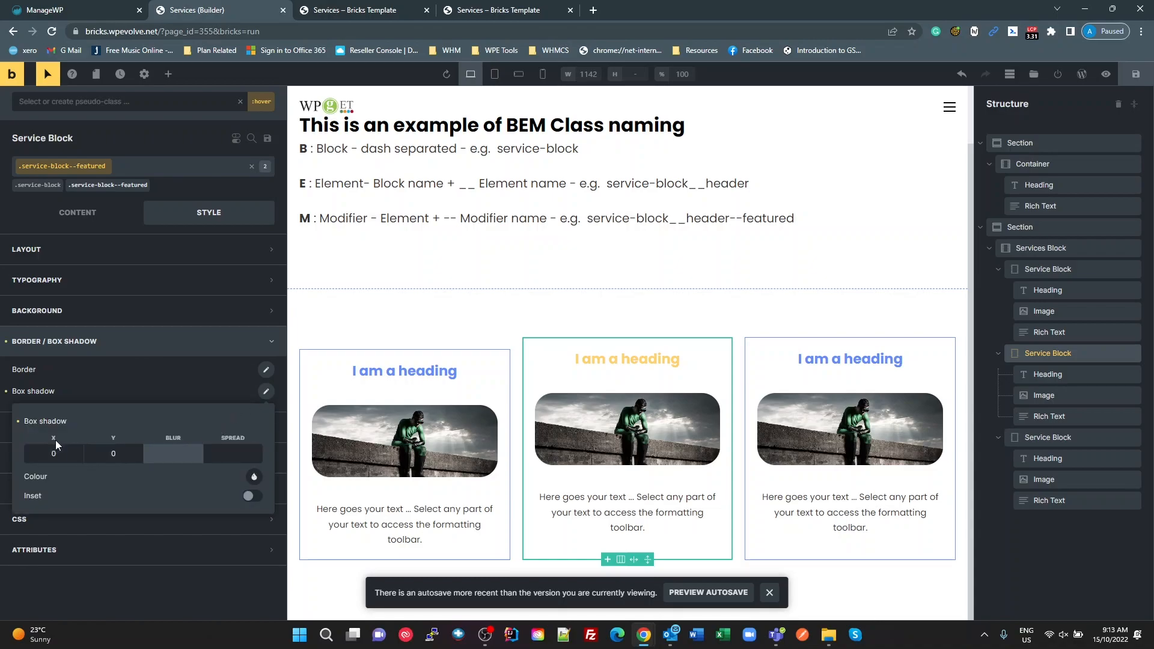
{"action": "type", "text": "15px"}
{"action": "key", "text": "Tab"}
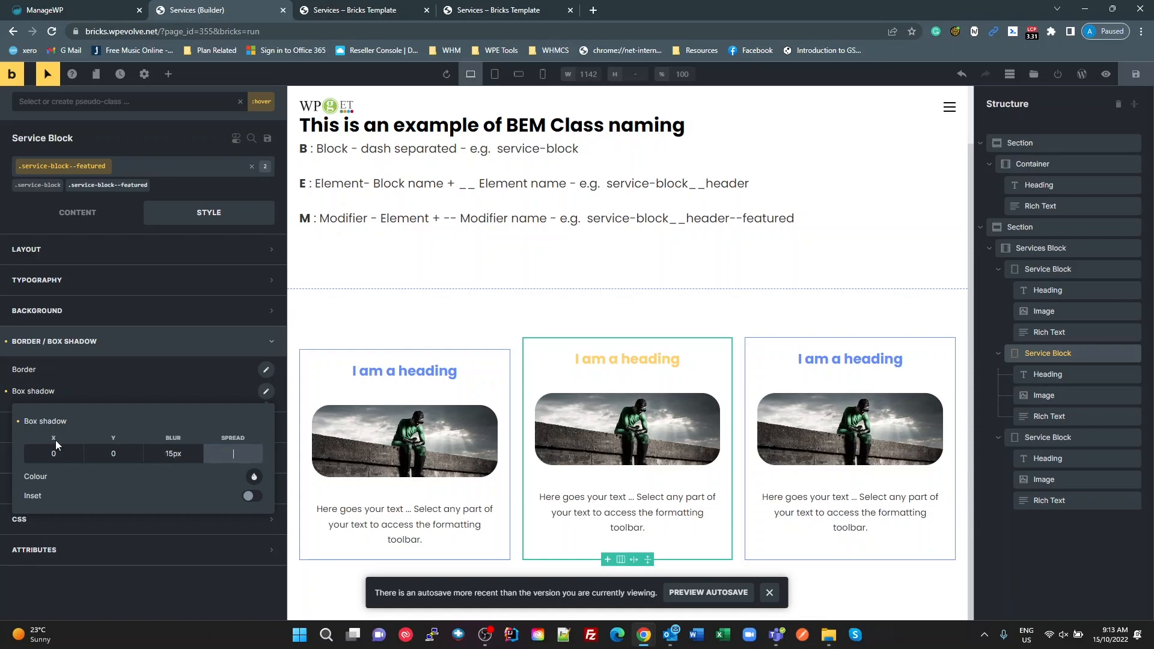
Step: Set the hover shadow's colour to black at 0.42 opacity and leave the :hover state
{"action": "left_click", "coordinate": [256, 478]}
{"action": "left_click", "coordinate": [248, 514]}
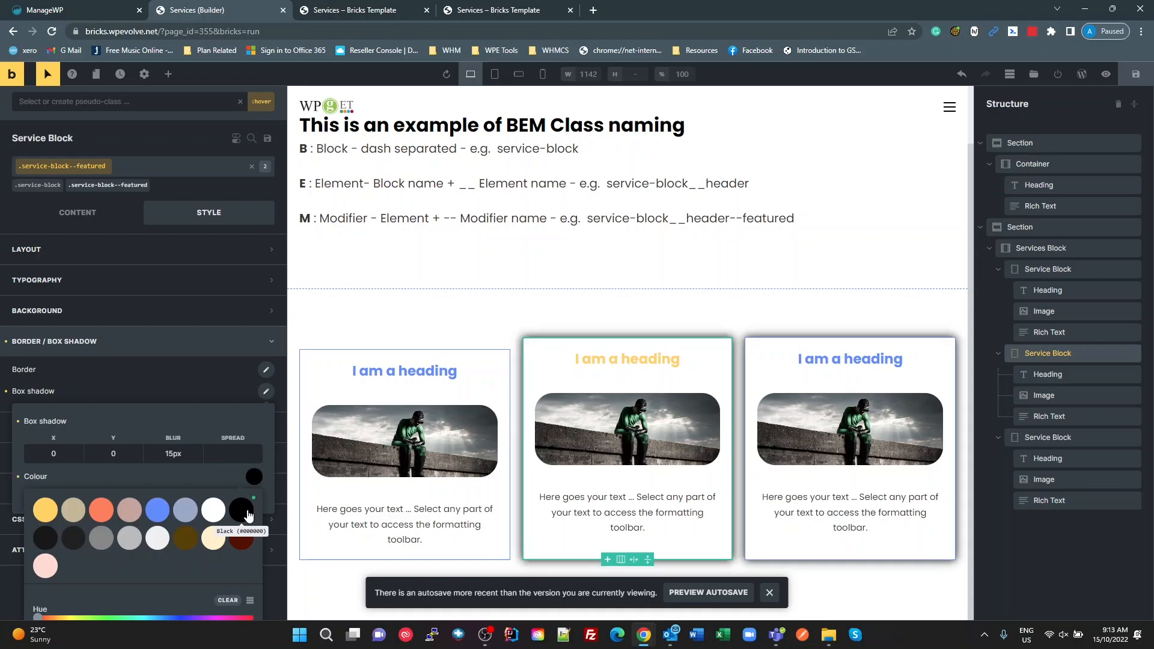
{"action": "scroll", "coordinate": [252, 505], "scroll_direction": "down", "scroll_amount": 3}
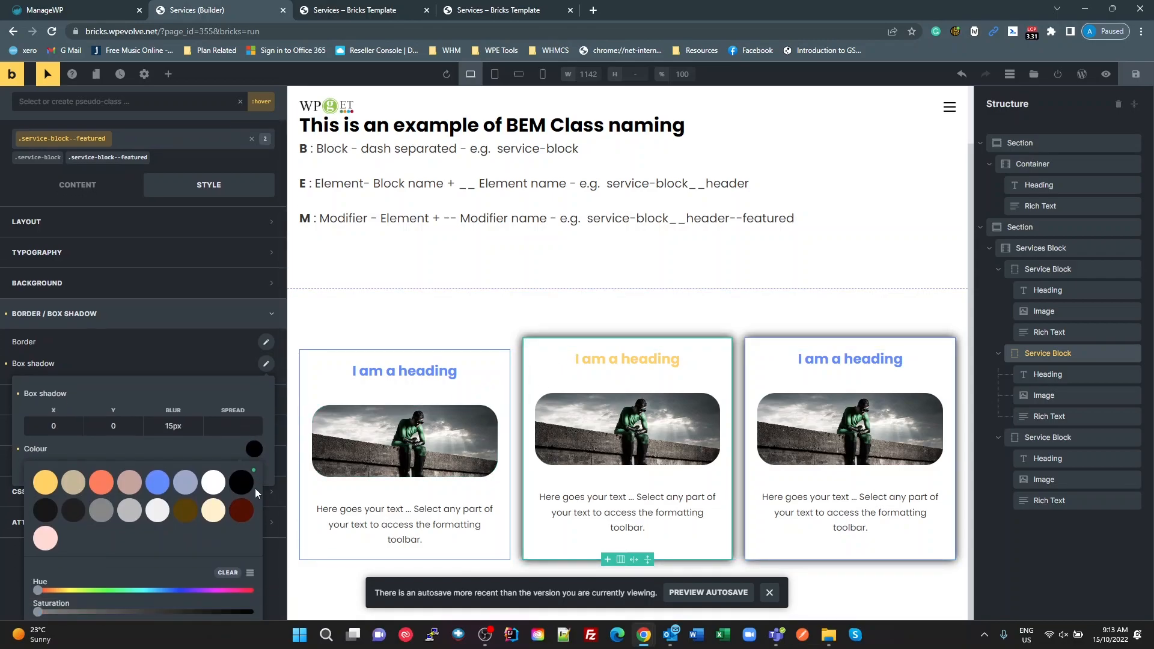
{"action": "left_click_drag", "start_coordinate": [246, 502], "coordinate": [128, 514]}
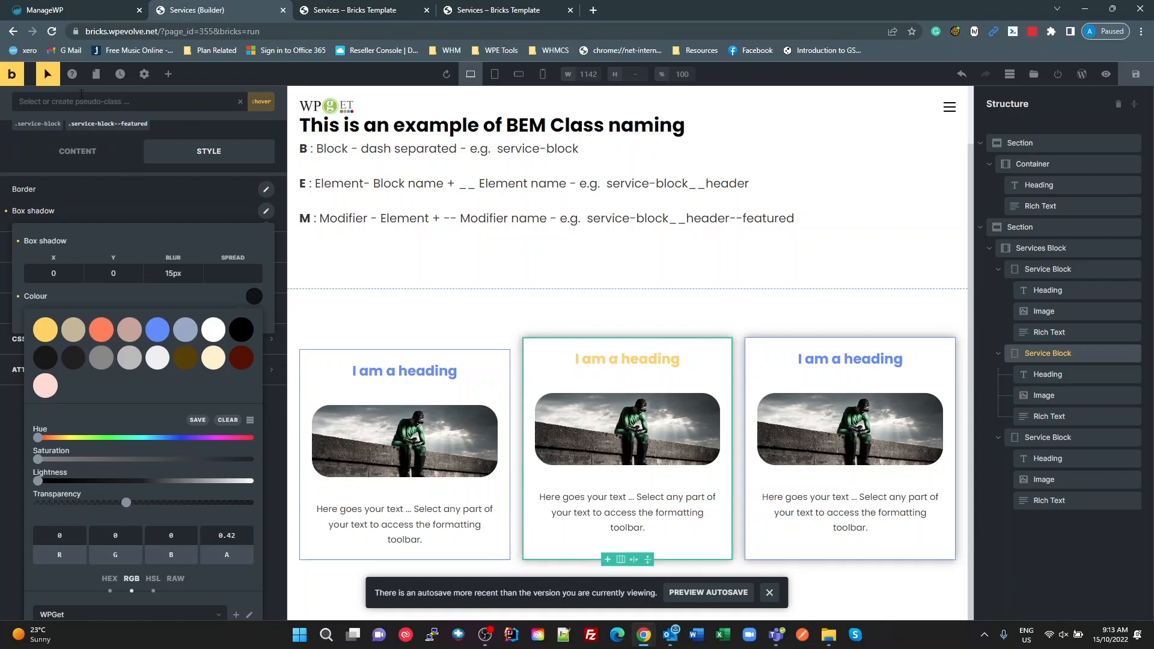
{"action": "left_click", "coordinate": [48, 74]}
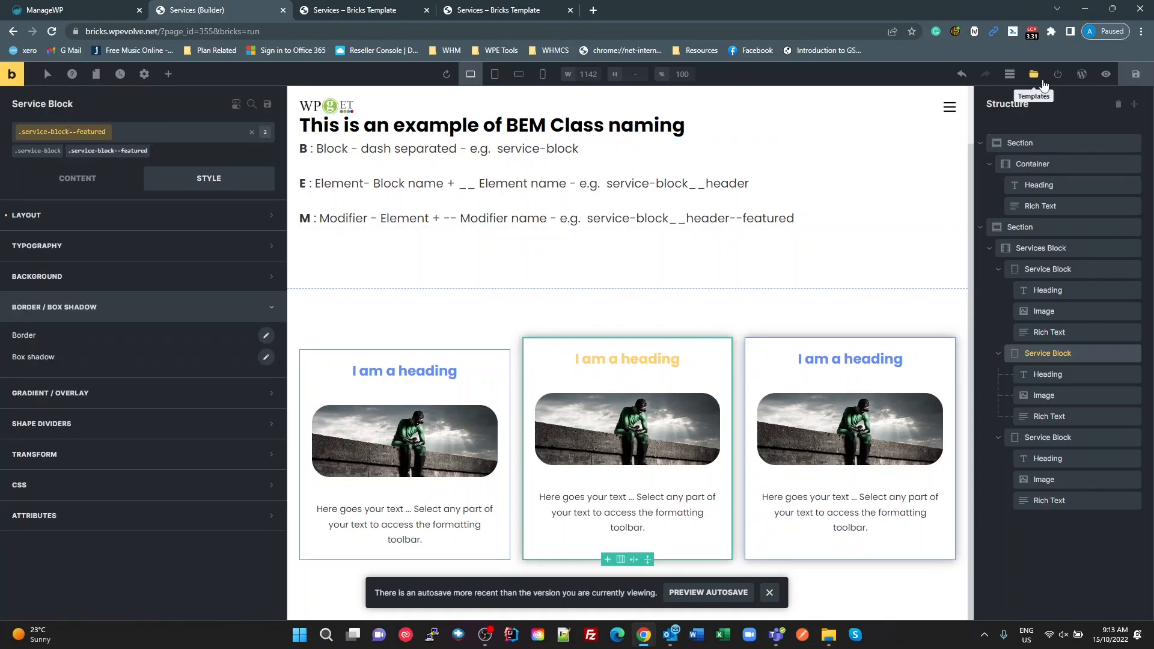
Step: Save the page in Bricks and reload the front-end Services page to check the featured blocks
{"action": "left_click", "coordinate": [1136, 74]}
{"action": "left_click", "coordinate": [360, 10]}
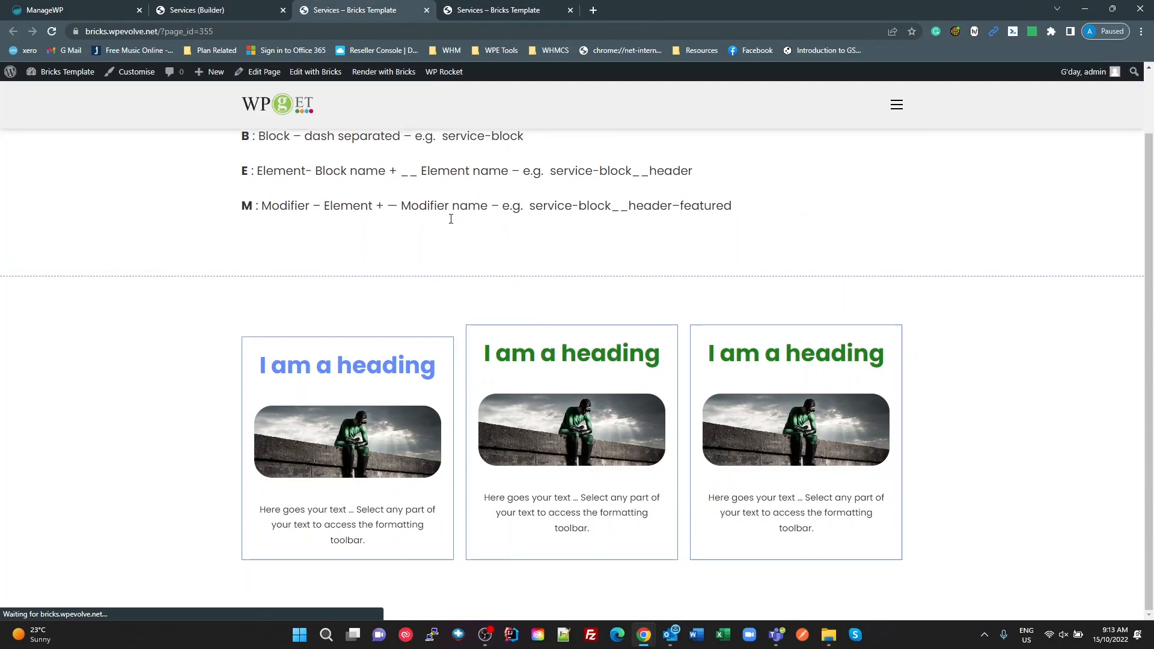
{"action": "key", "text": "F5"}
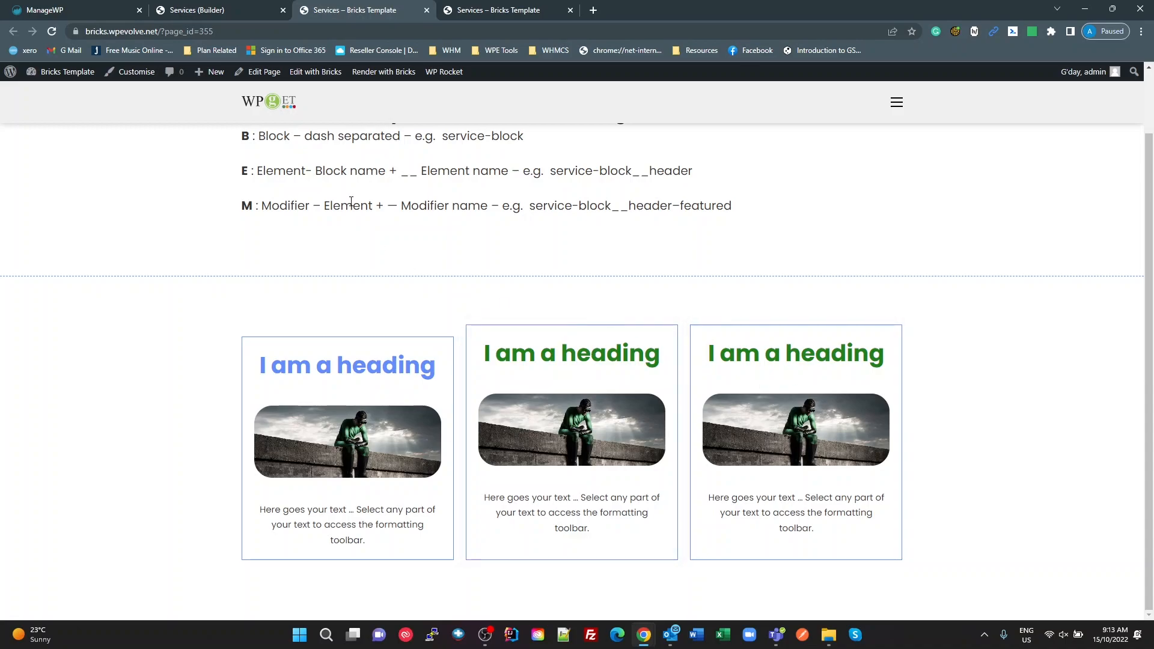
Step: Look up the second Service Block's assigned classes in Bricks and switch to the Service Boxes snippet in WPCodeBox
{"action": "left_click", "coordinate": [225, 10]}
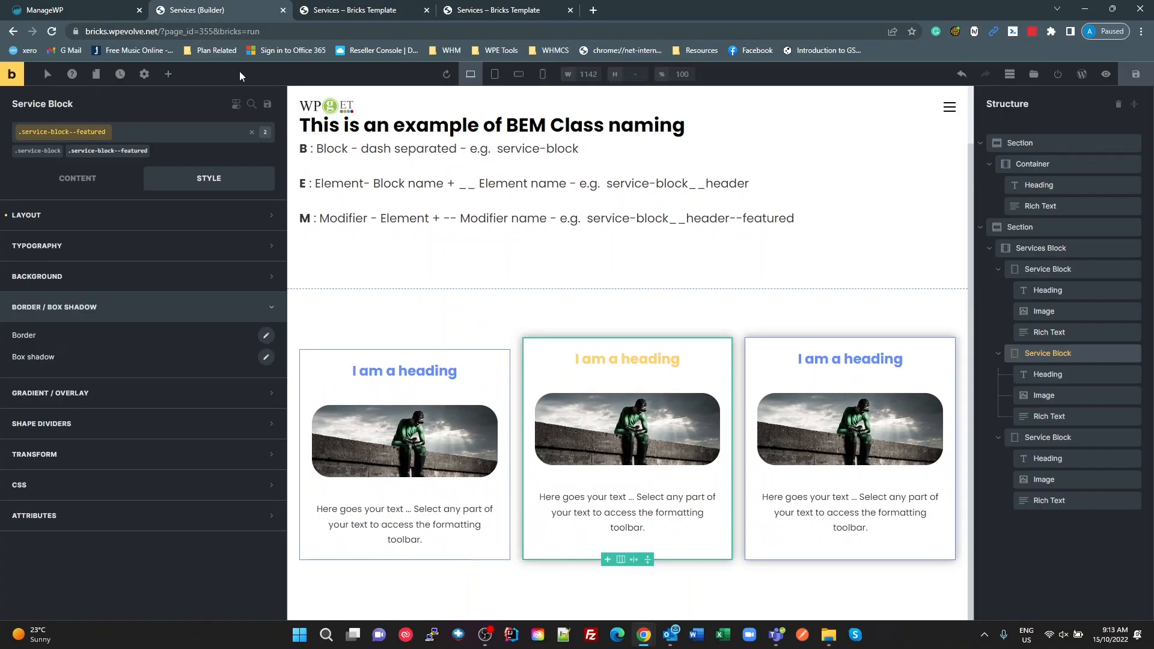
{"action": "left_click", "coordinate": [90, 135]}
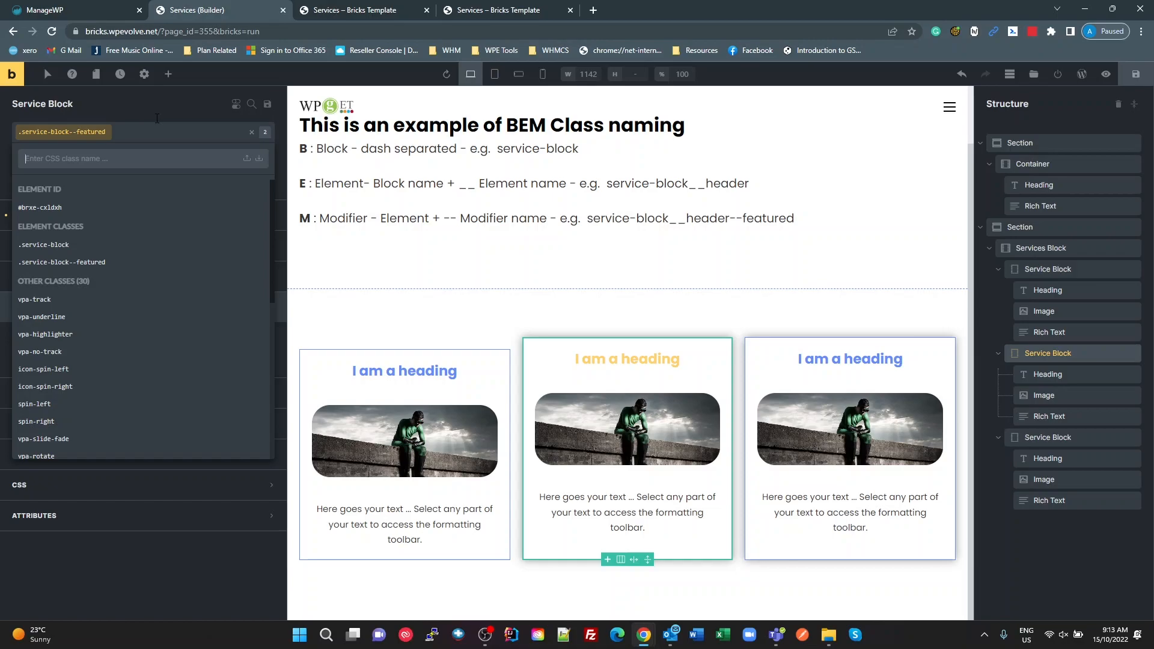
{"action": "key", "text": "alt+Tab"}
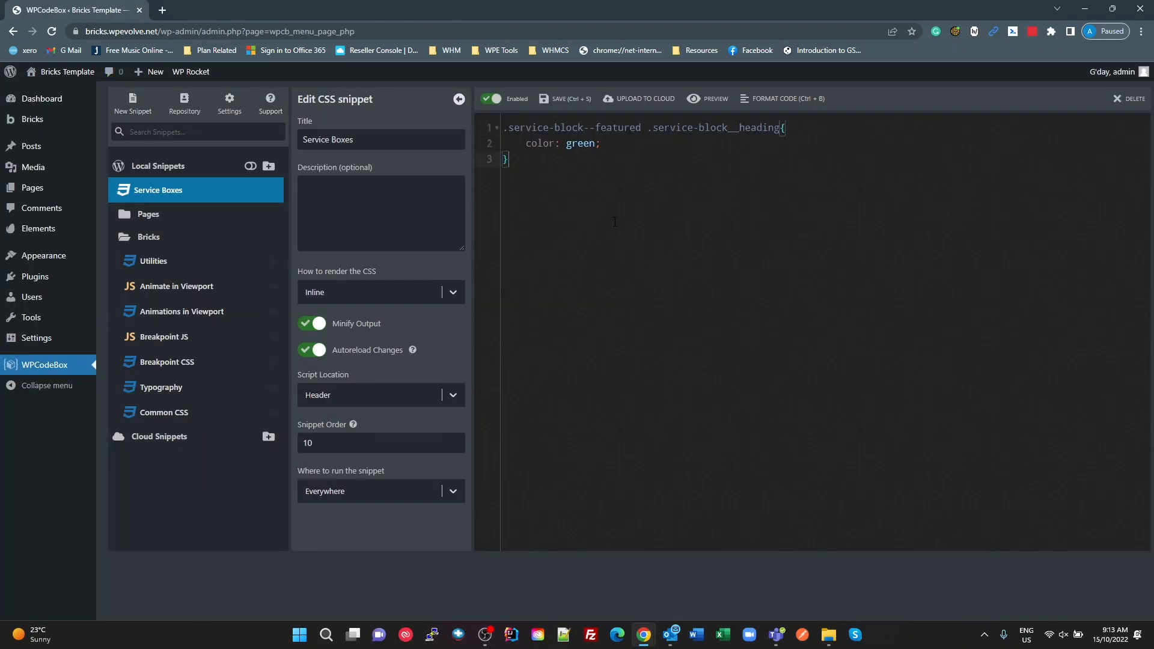
Step: Review the featured Service Block's class list and pseudo-class options in Bricks against the Service Boxes snippet in WPCodeBox
{"action": "key", "text": "alt+Tab"}
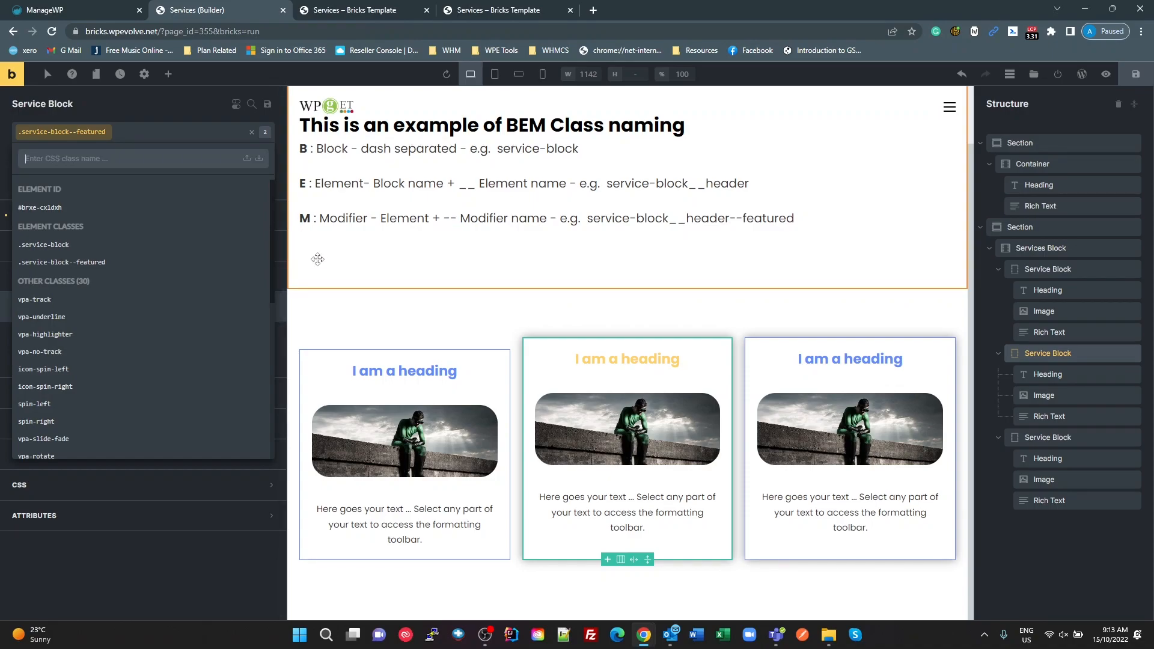
{"action": "left_click", "coordinate": [173, 108]}
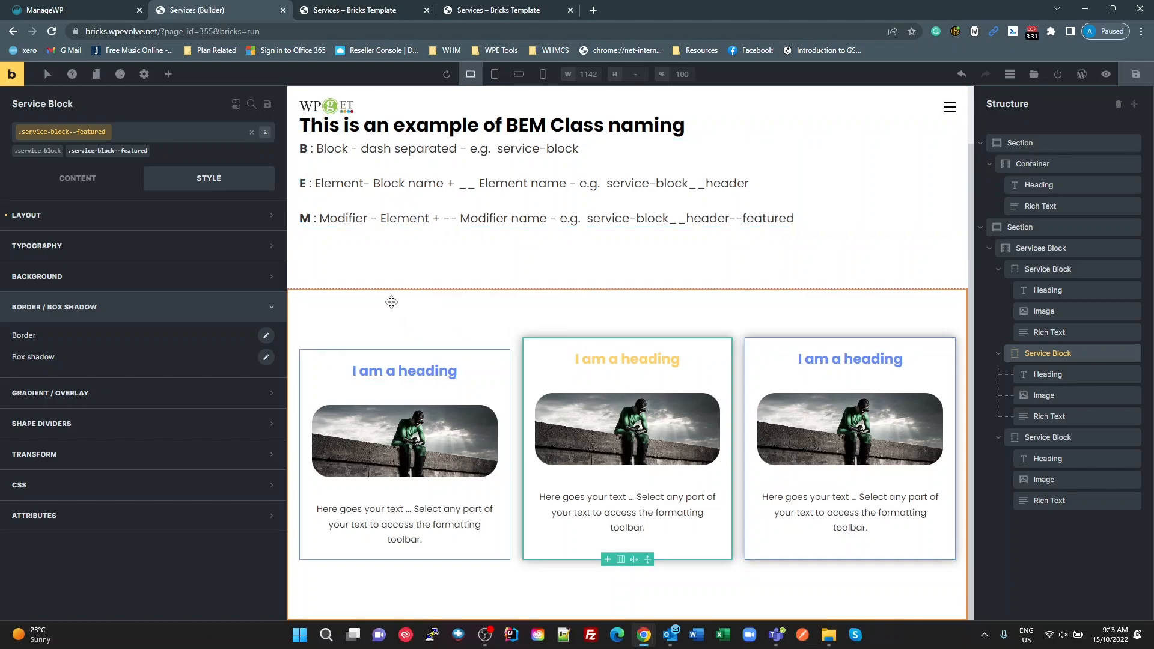
{"action": "left_click", "coordinate": [88, 134]}
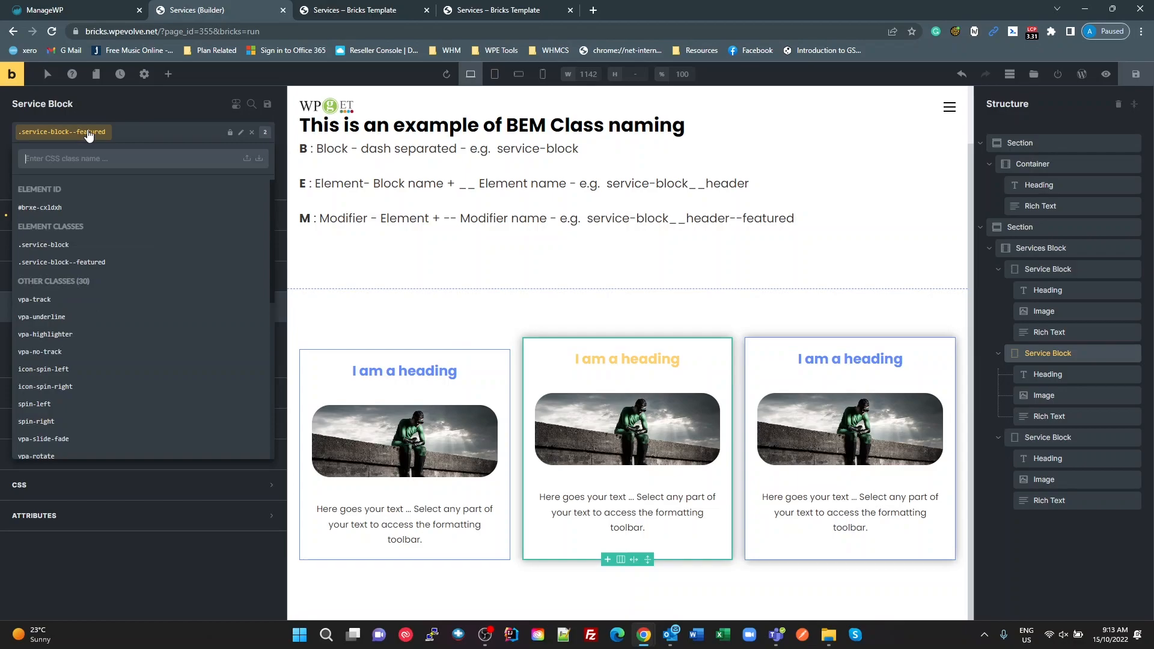
{"action": "left_click", "coordinate": [48, 74]}
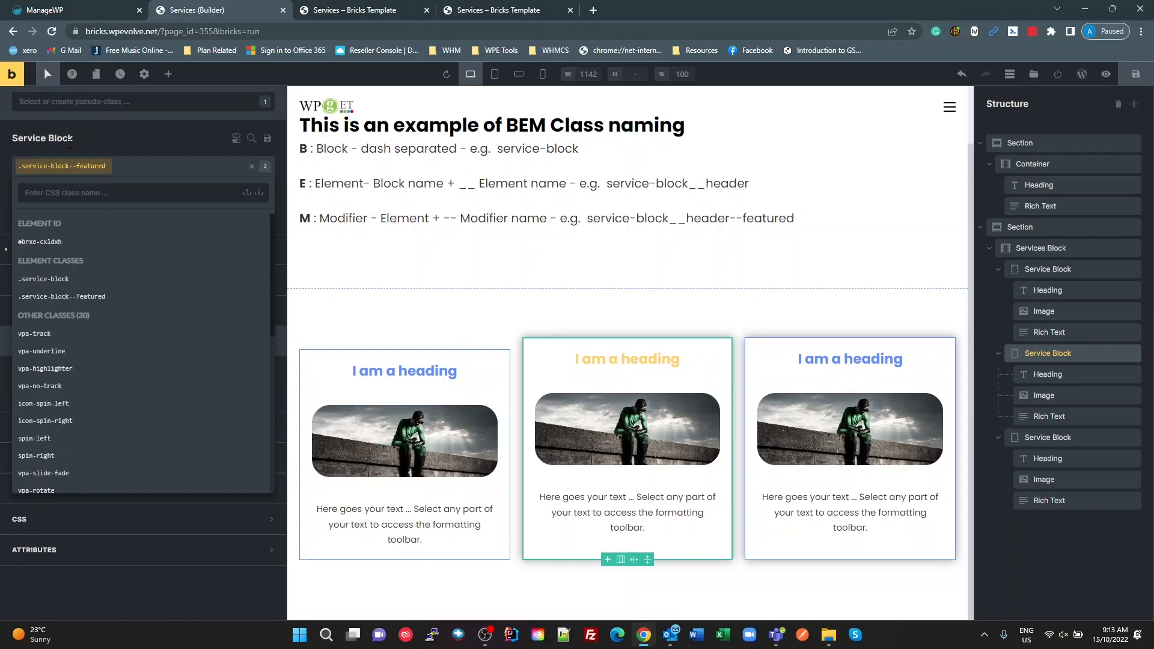
{"action": "left_click", "coordinate": [71, 106]}
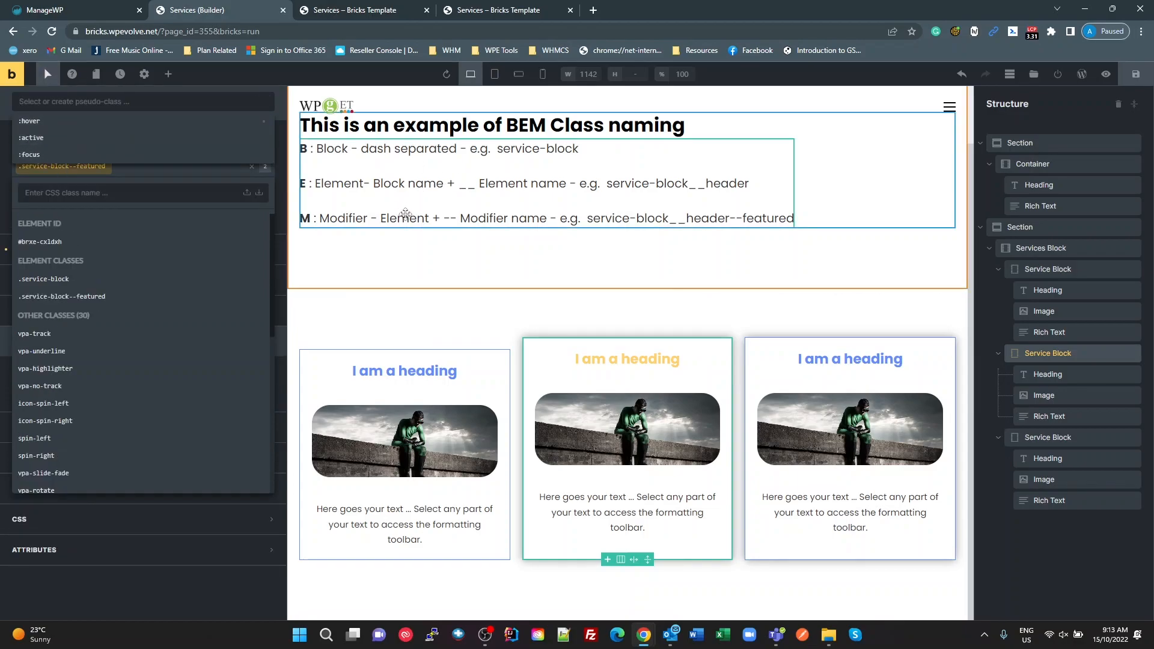
{"action": "left_click", "coordinate": [364, 254]}
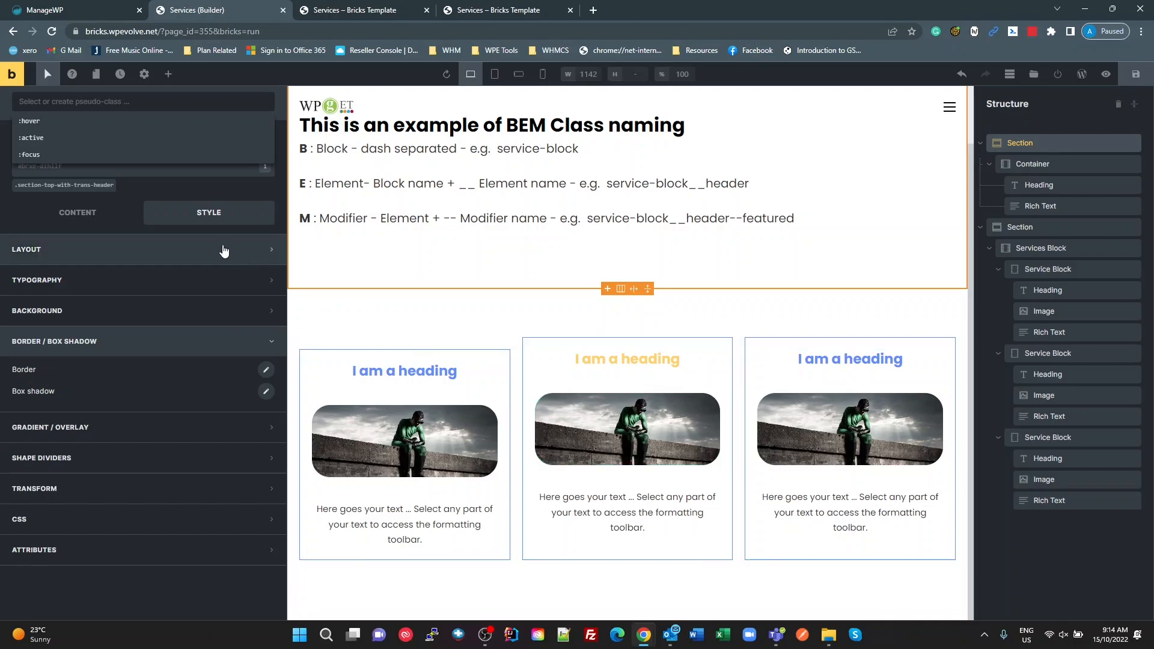
{"action": "key", "text": "alt+Tab"}
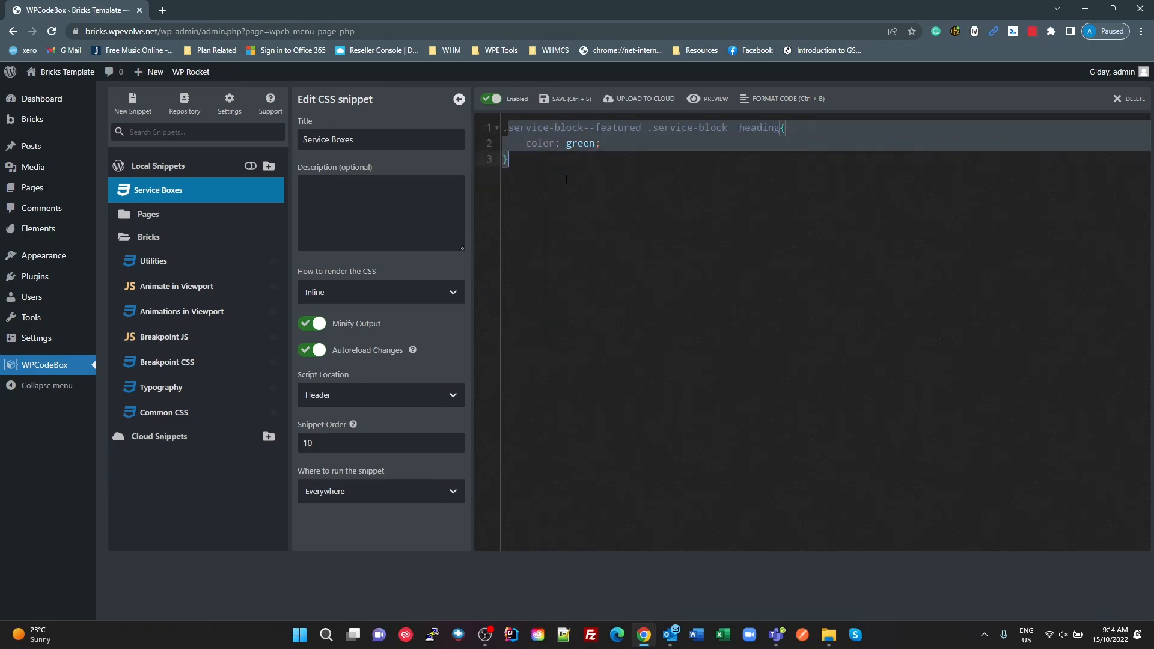
{"action": "key", "text": "alt+Tab"}
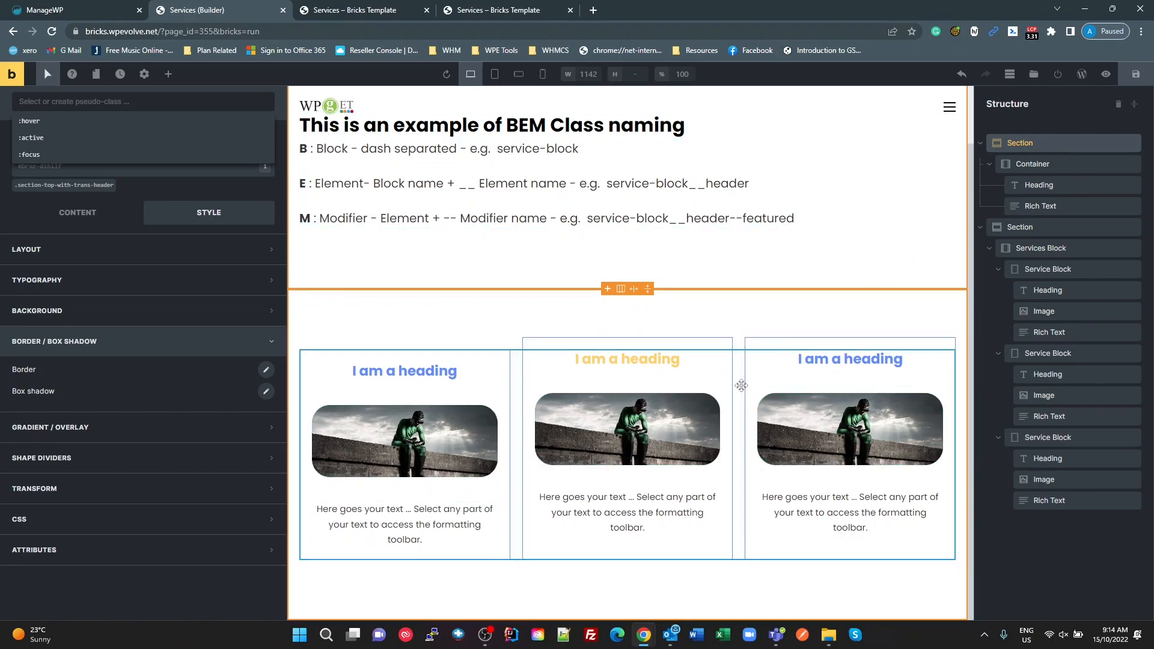
Step: Duplicate the third Service Block twice inside the Services Block to make five blocks
{"action": "left_click", "coordinate": [1037, 442]}
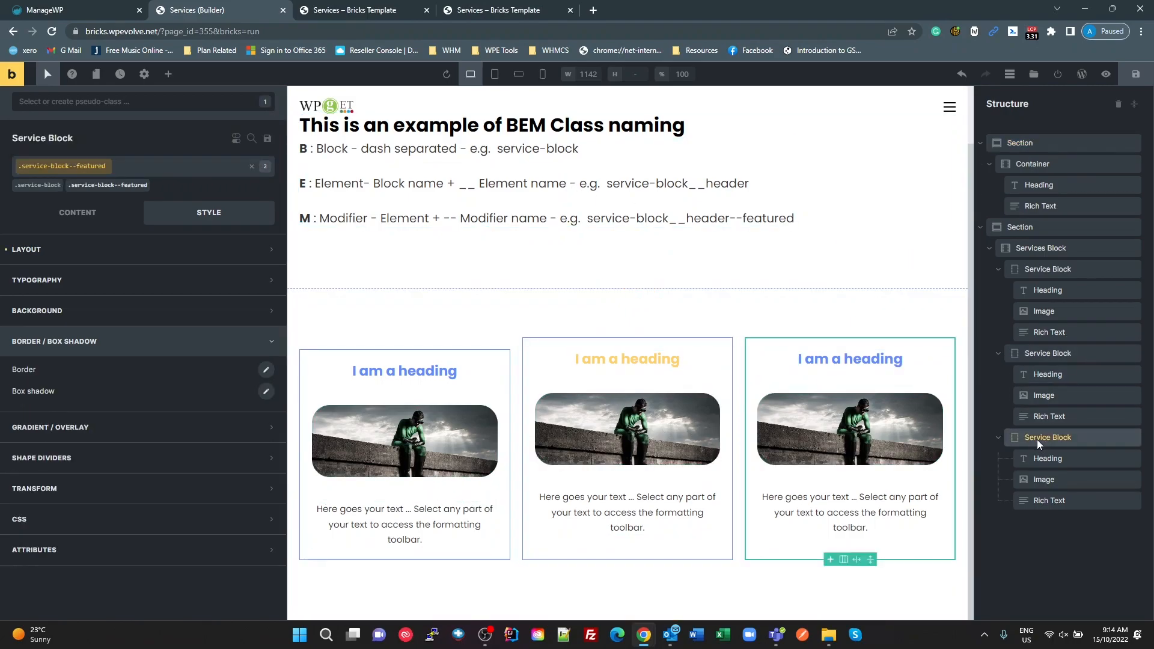
{"action": "right_click", "coordinate": [1037, 439]}
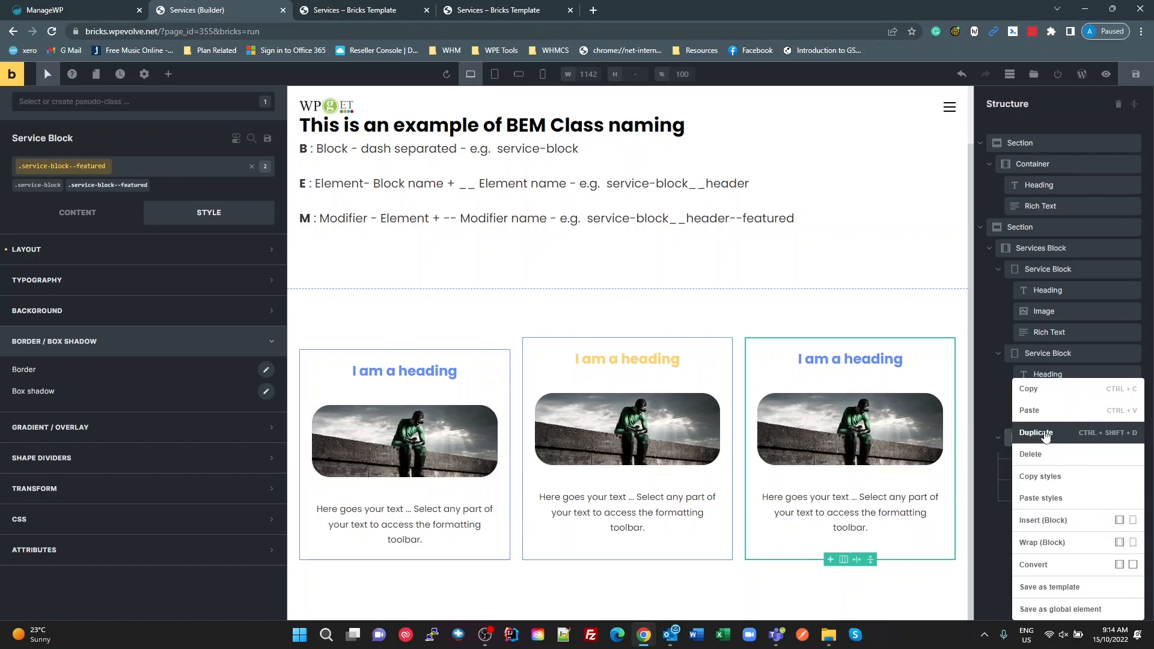
{"action": "left_click", "coordinate": [1044, 433]}
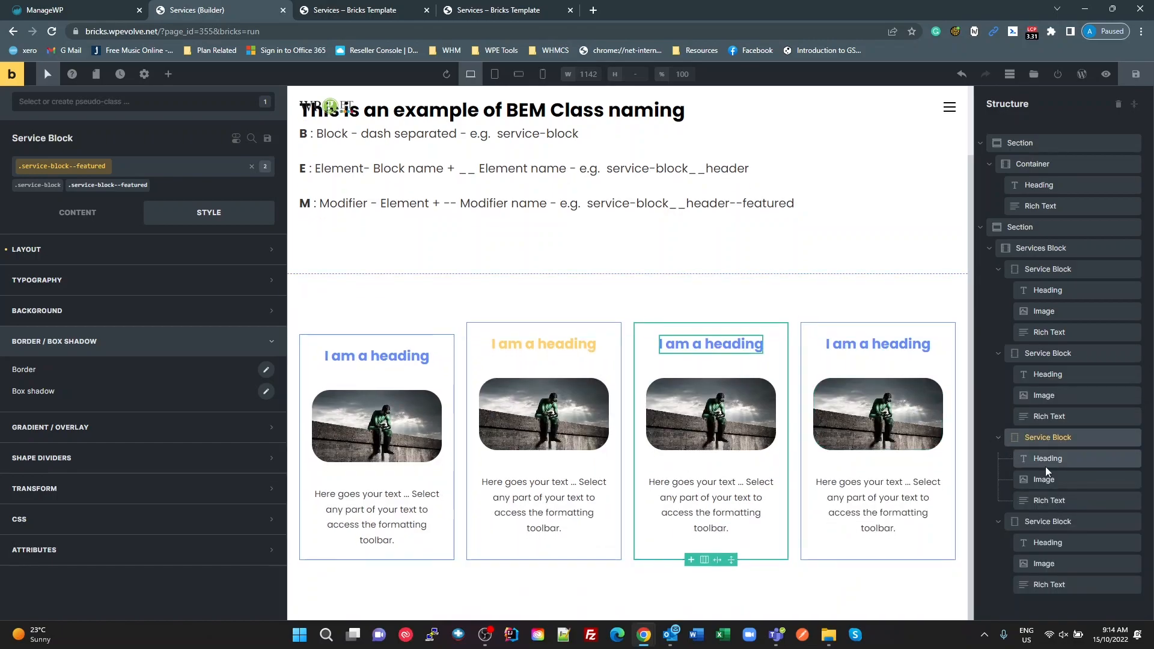
{"action": "right_click", "coordinate": [1034, 521]}
{"action": "left_click", "coordinate": [1039, 433]}
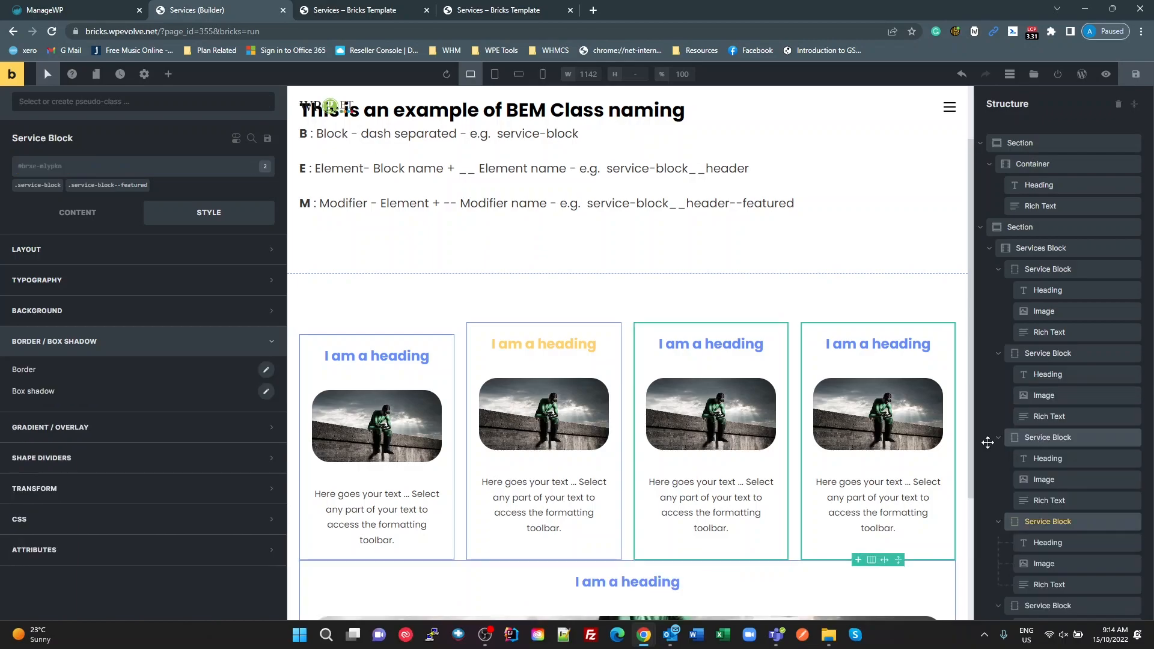
{"action": "scroll", "coordinate": [871, 425], "scroll_direction": "down", "scroll_amount": 3}
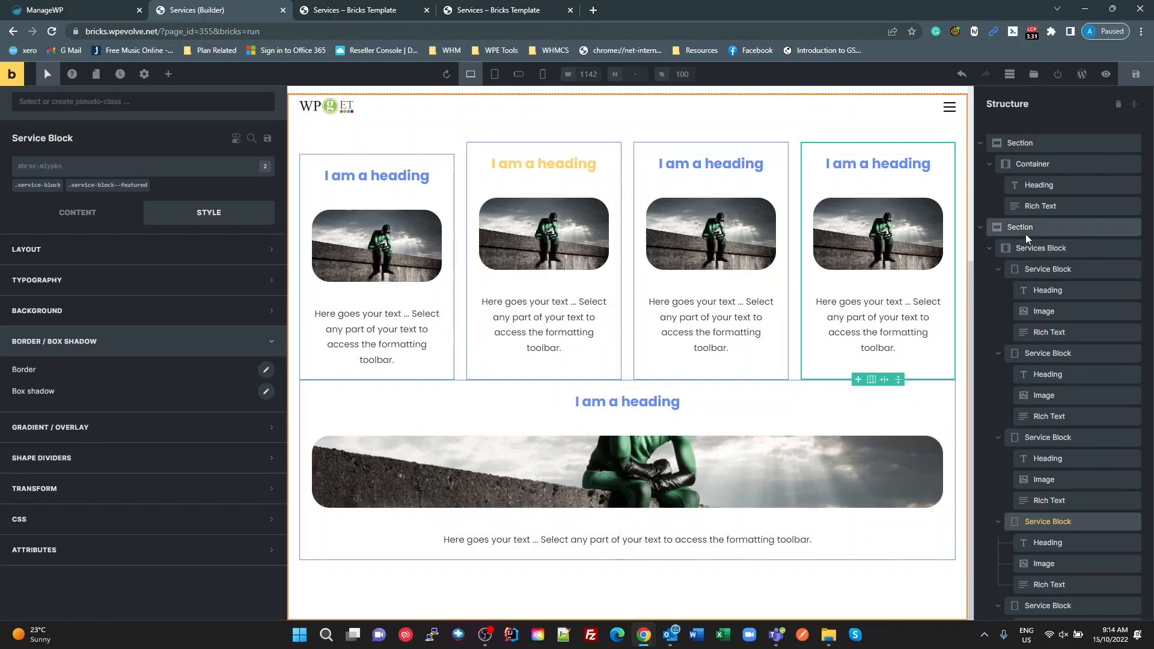
Step: Check the .services-block flex settings and set the .service-block class's flex basis to 30%
{"action": "left_click", "coordinate": [1039, 252]}
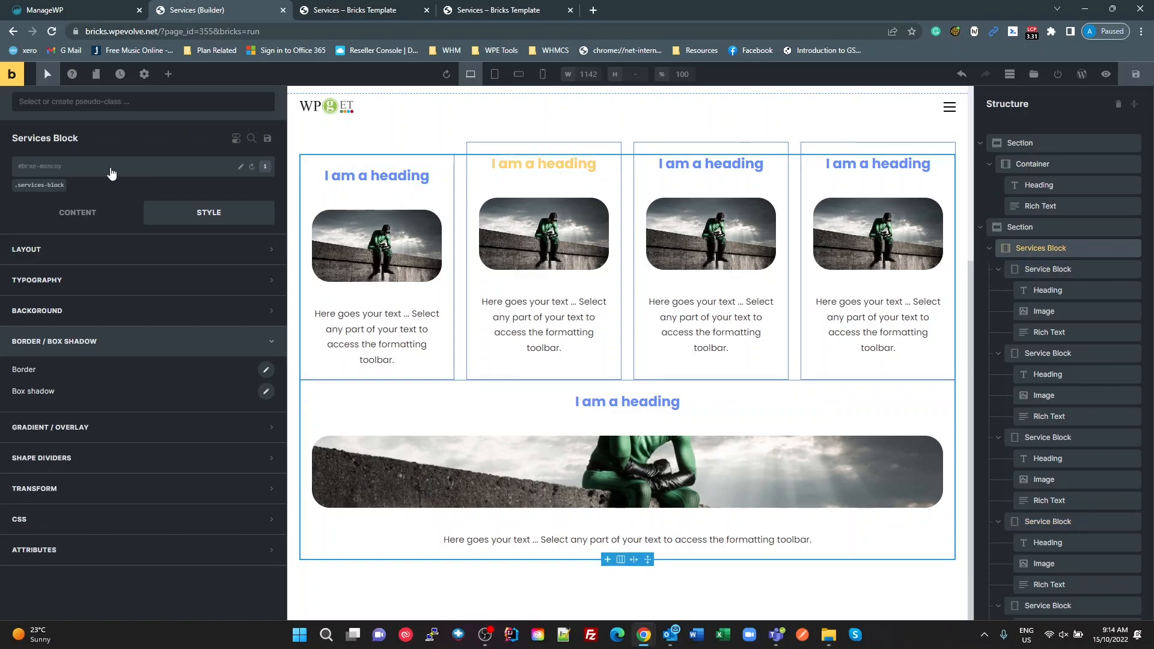
{"action": "left_click", "coordinate": [41, 186]}
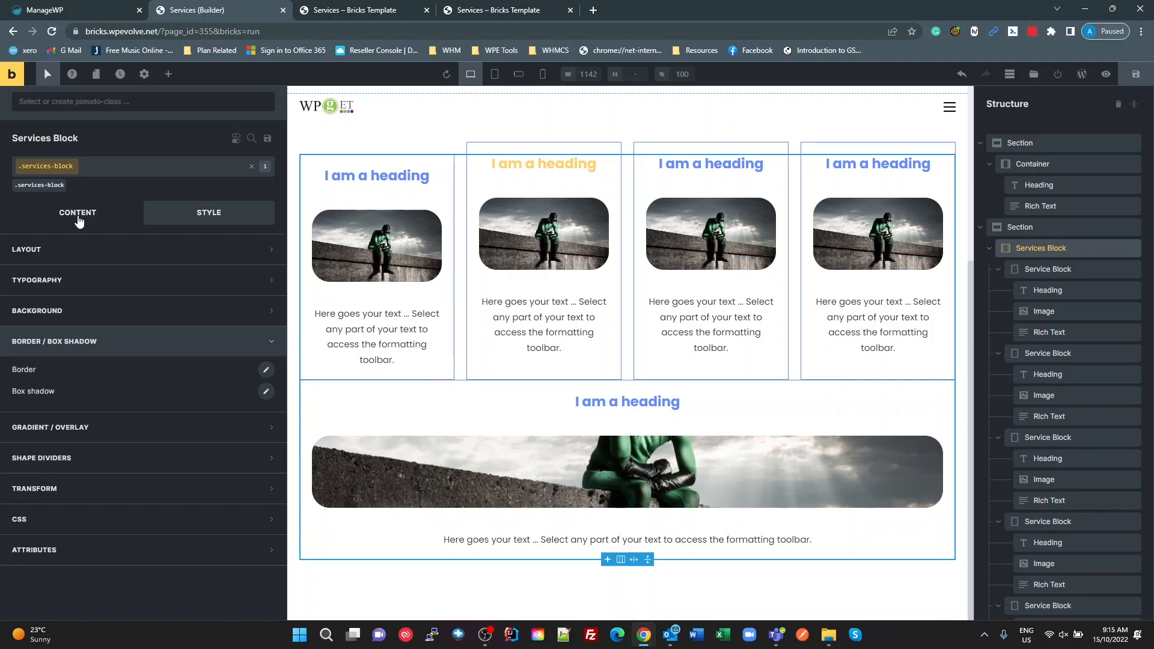
{"action": "left_click", "coordinate": [78, 216]}
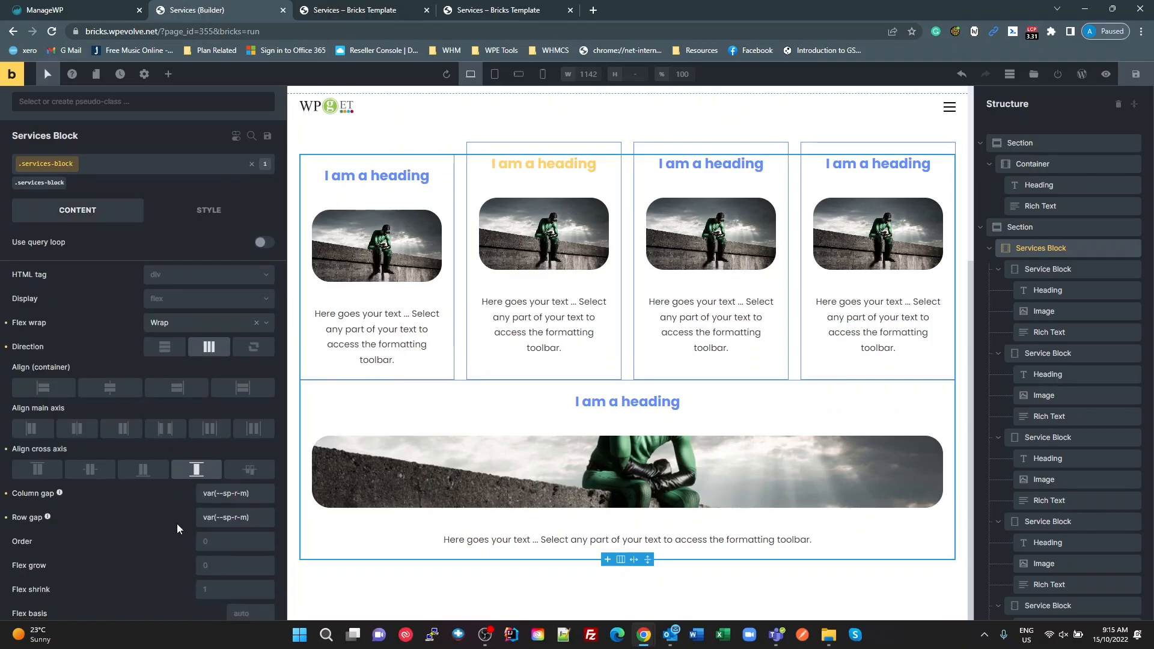
{"action": "scroll", "coordinate": [177, 524], "scroll_direction": "down", "scroll_amount": 1}
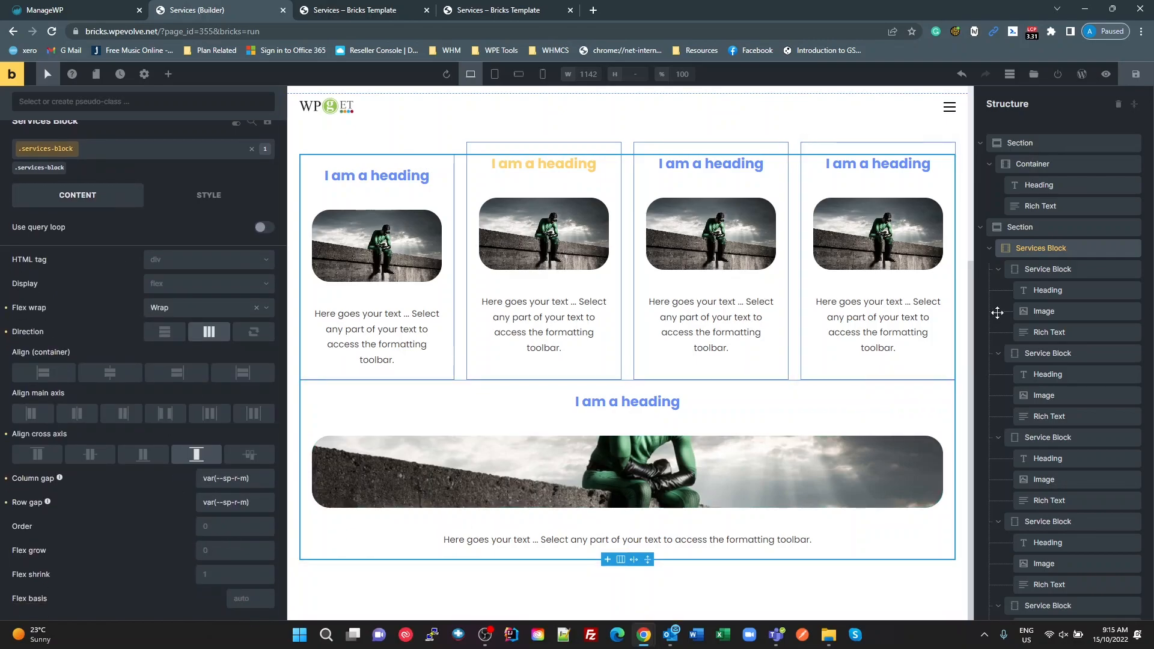
{"action": "left_click", "coordinate": [1045, 269]}
{"action": "scroll", "coordinate": [89, 427], "scroll_direction": "down", "scroll_amount": 1}
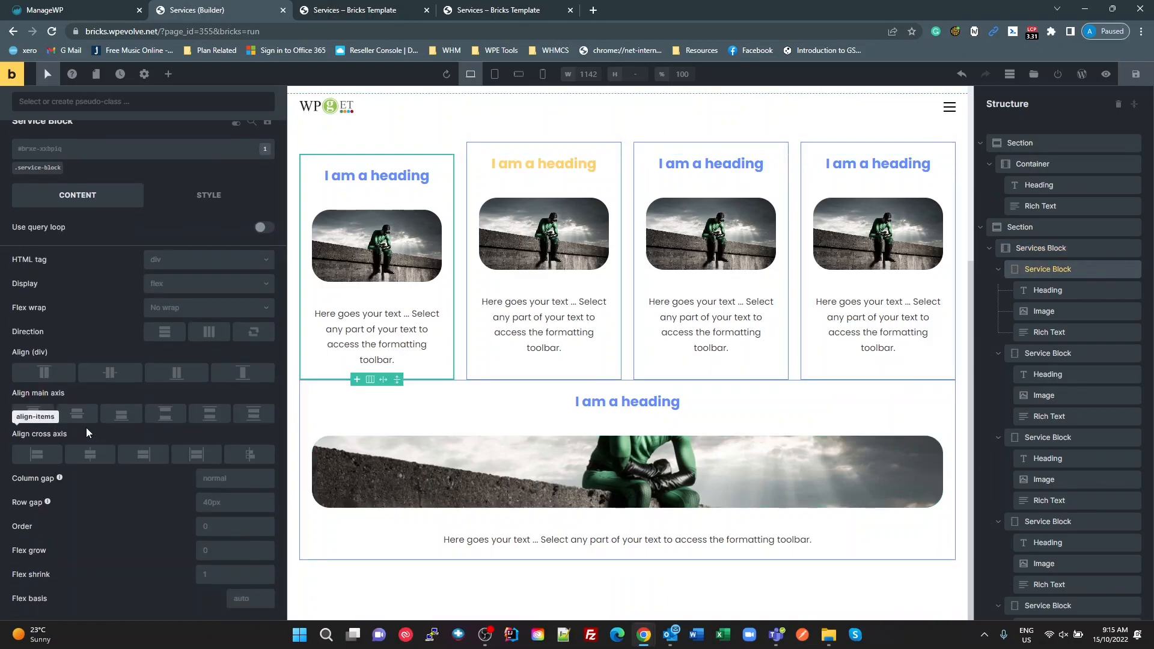
{"action": "left_click", "coordinate": [26, 168]}
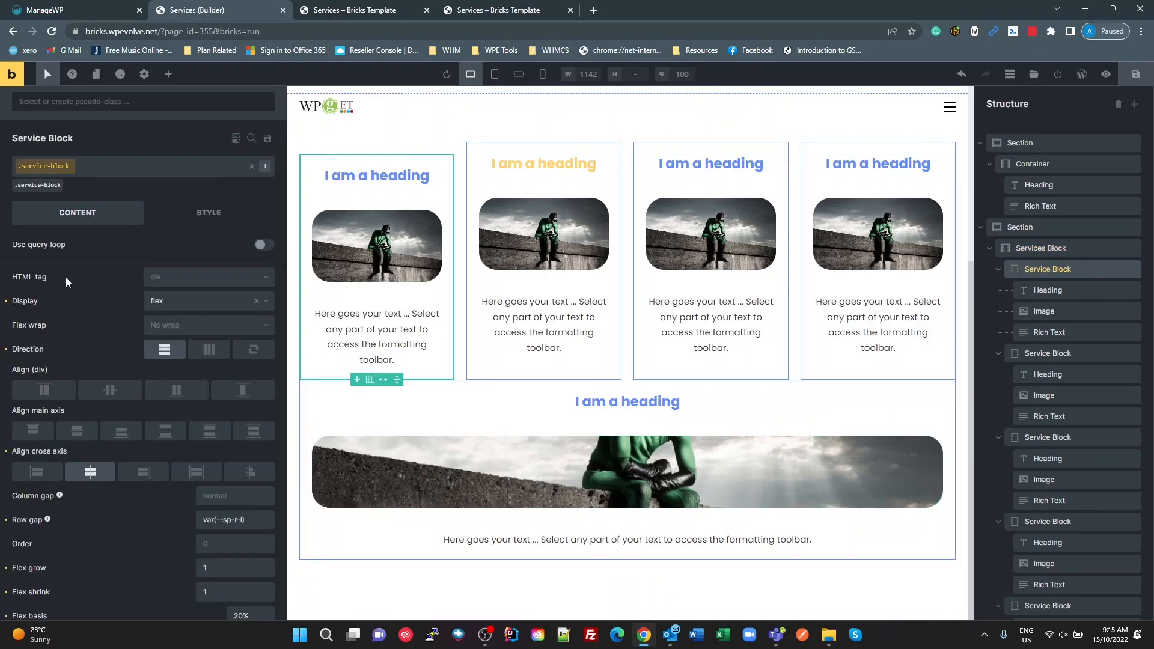
{"action": "scroll", "coordinate": [152, 364], "scroll_direction": "down", "scroll_amount": 1}
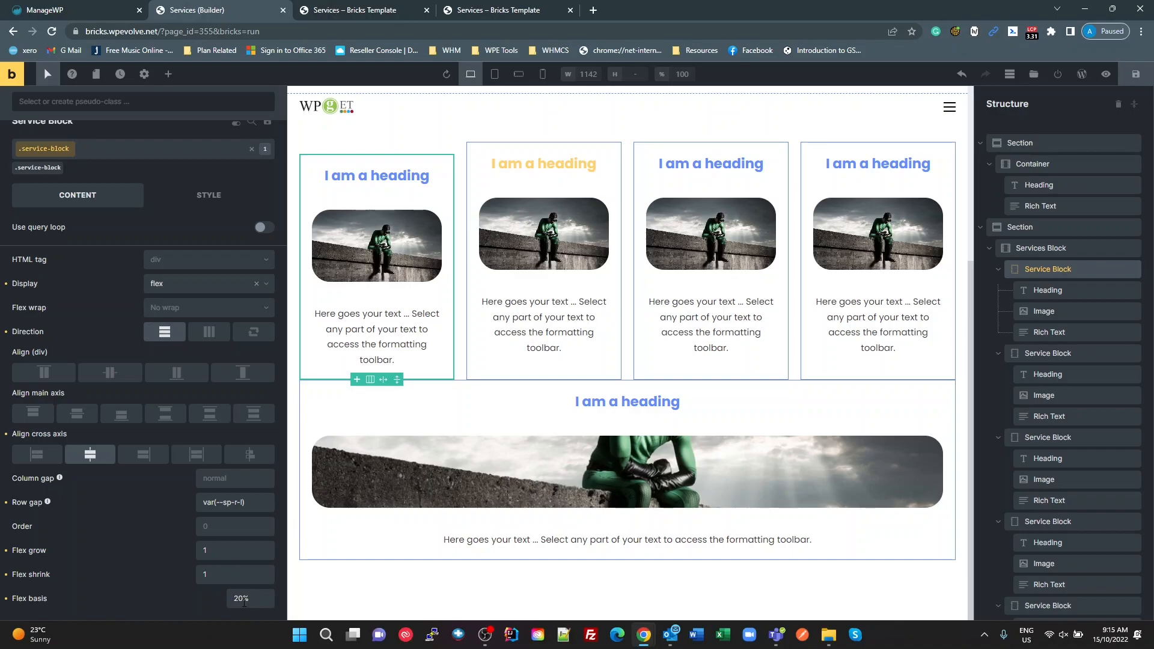
{"action": "left_click_drag", "start_coordinate": [247, 598], "coordinate": [228, 602]}
{"action": "type", "text": "30"}
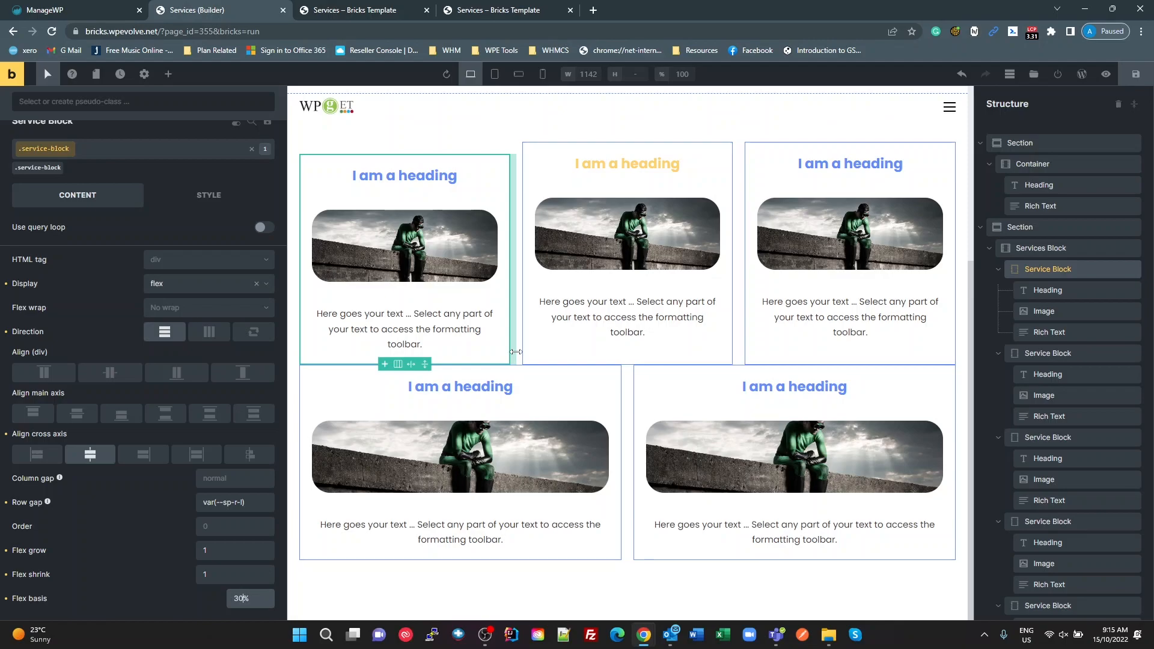
Step: Set the .services-block class's row gap to 20px and clear its stretch alignment on the cross axis
{"action": "left_click", "coordinate": [1045, 249]}
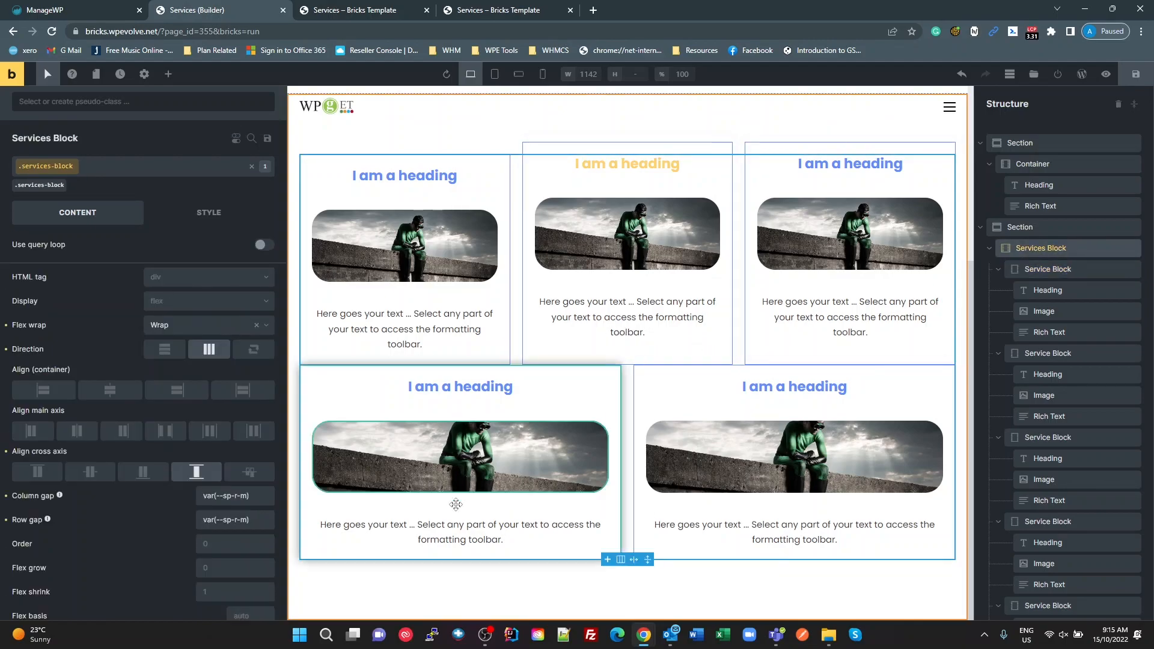
{"action": "left_click", "coordinate": [254, 501]}
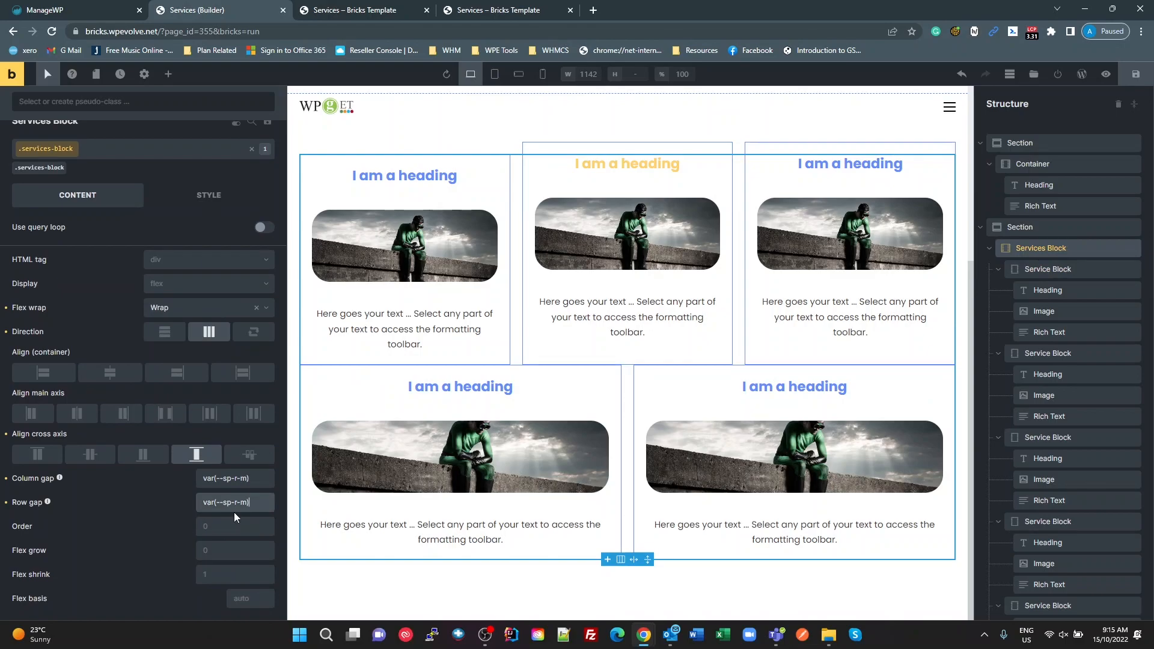
{"action": "left_click_drag", "start_coordinate": [233, 502], "coordinate": [151, 510]}
{"action": "type", "text": "20px"}
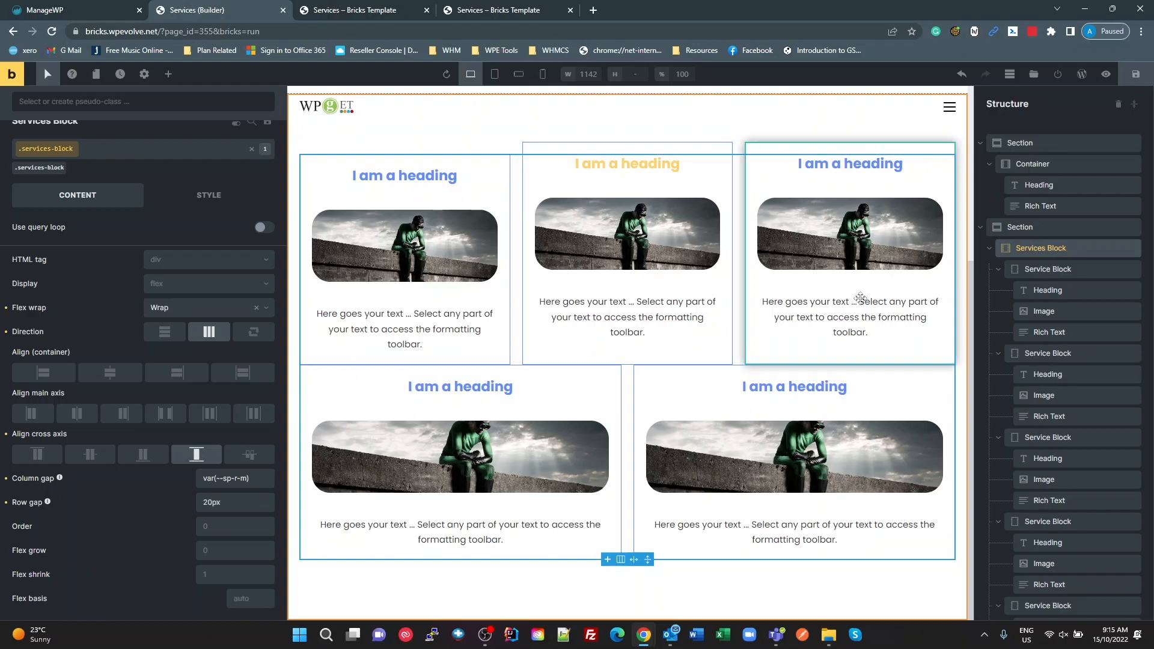
{"action": "left_click", "coordinate": [203, 458]}
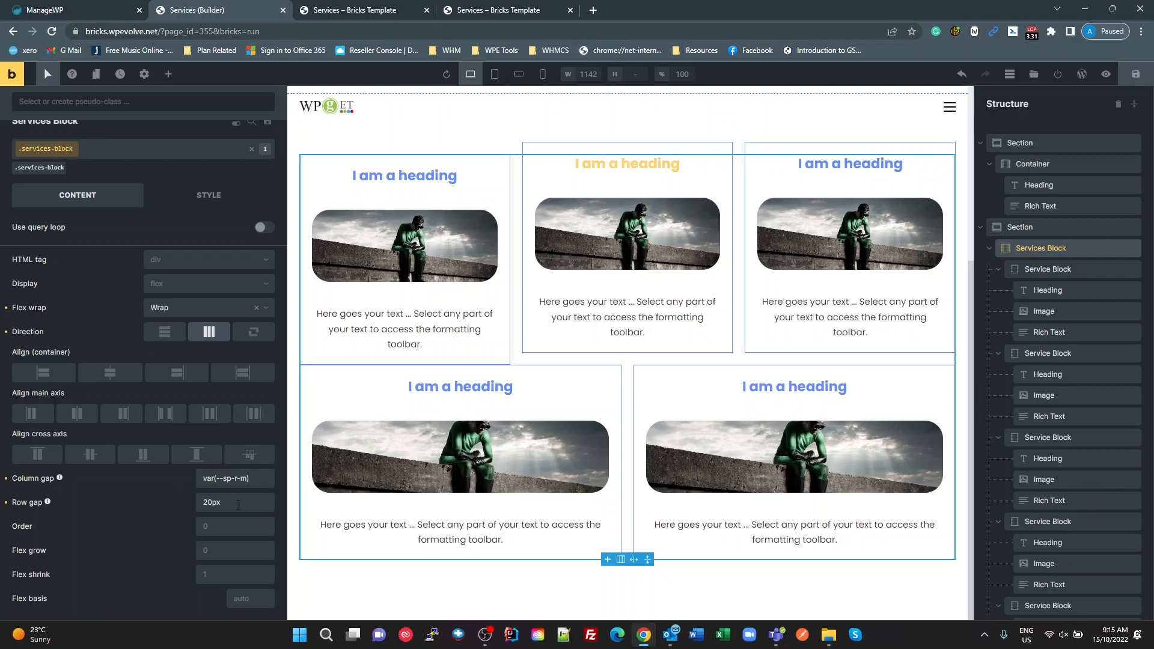
Step: Set the .services-block class's column gap to 20px
{"action": "left_click", "coordinate": [262, 478]}
{"action": "key", "text": "ctrl+a"}
{"action": "type", "text": "20px"}
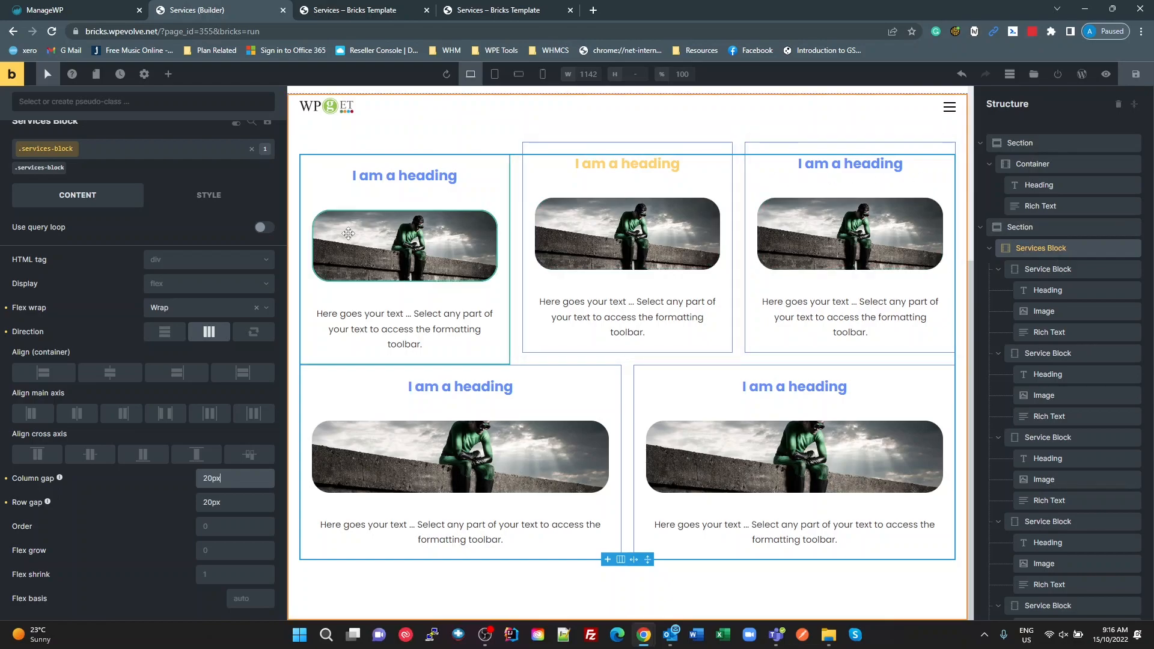
Step: Clear the top margin of the .service-block--featured class on the second Service Block
{"action": "left_click", "coordinate": [1048, 358]}
{"action": "left_click", "coordinate": [116, 190]}
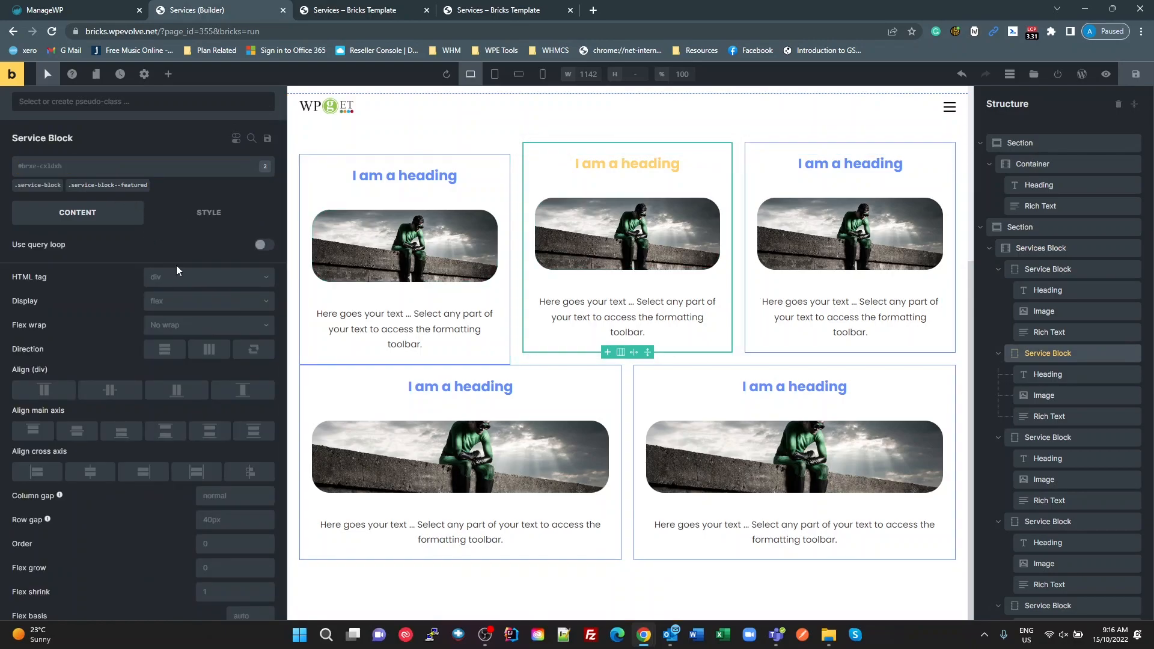
{"action": "scroll", "coordinate": [229, 515], "scroll_direction": "down", "scroll_amount": 1}
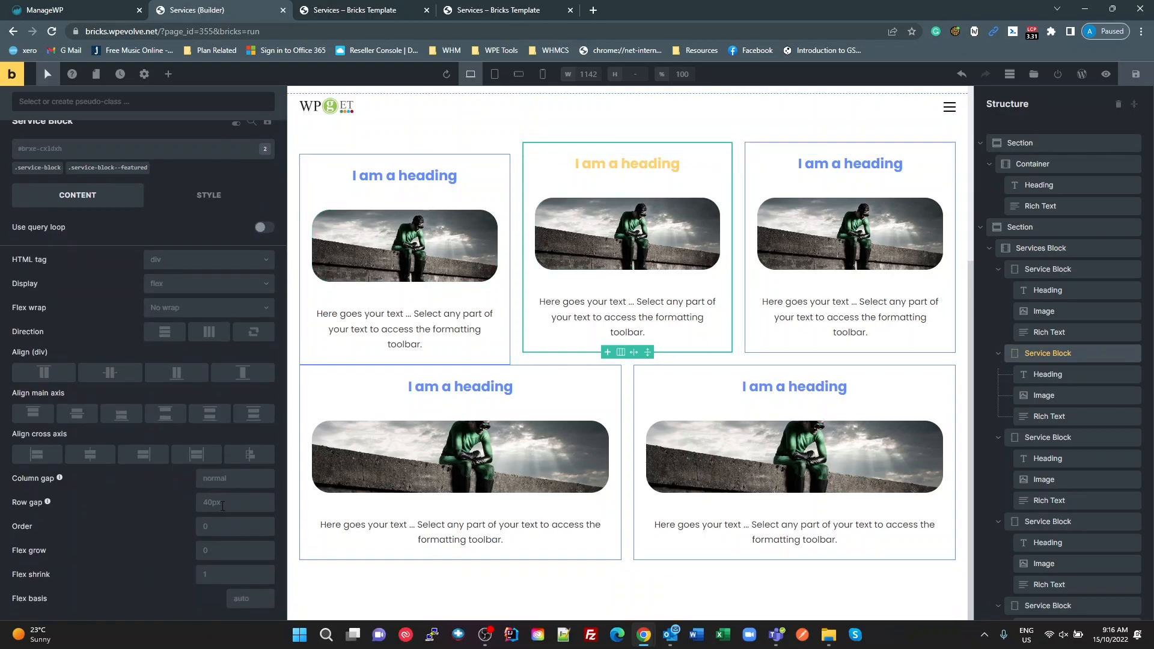
{"action": "scroll", "coordinate": [217, 339], "scroll_direction": "up", "scroll_amount": 1}
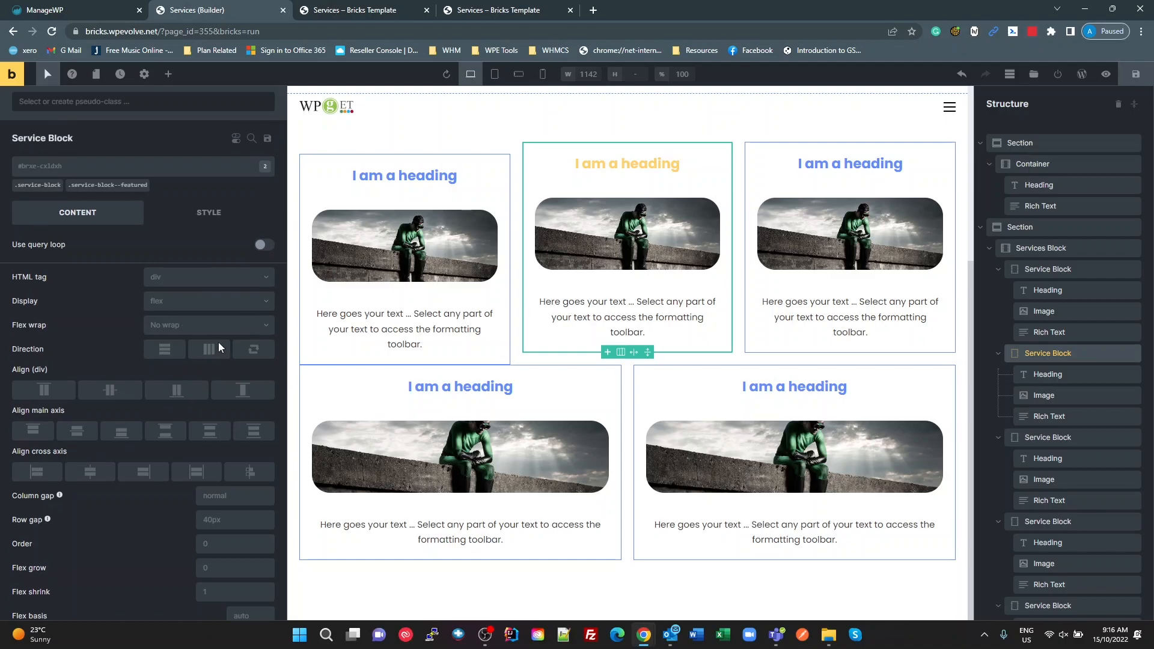
{"action": "left_click", "coordinate": [211, 216]}
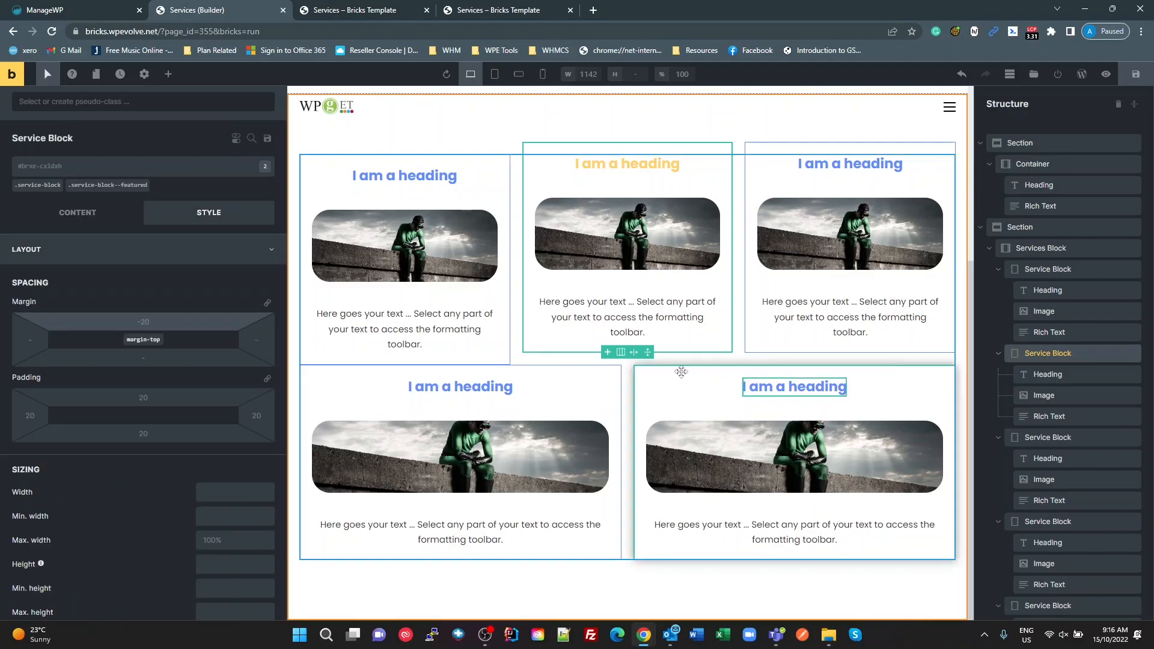
{"action": "left_click", "coordinate": [108, 186]}
{"action": "left_click", "coordinate": [150, 322]}
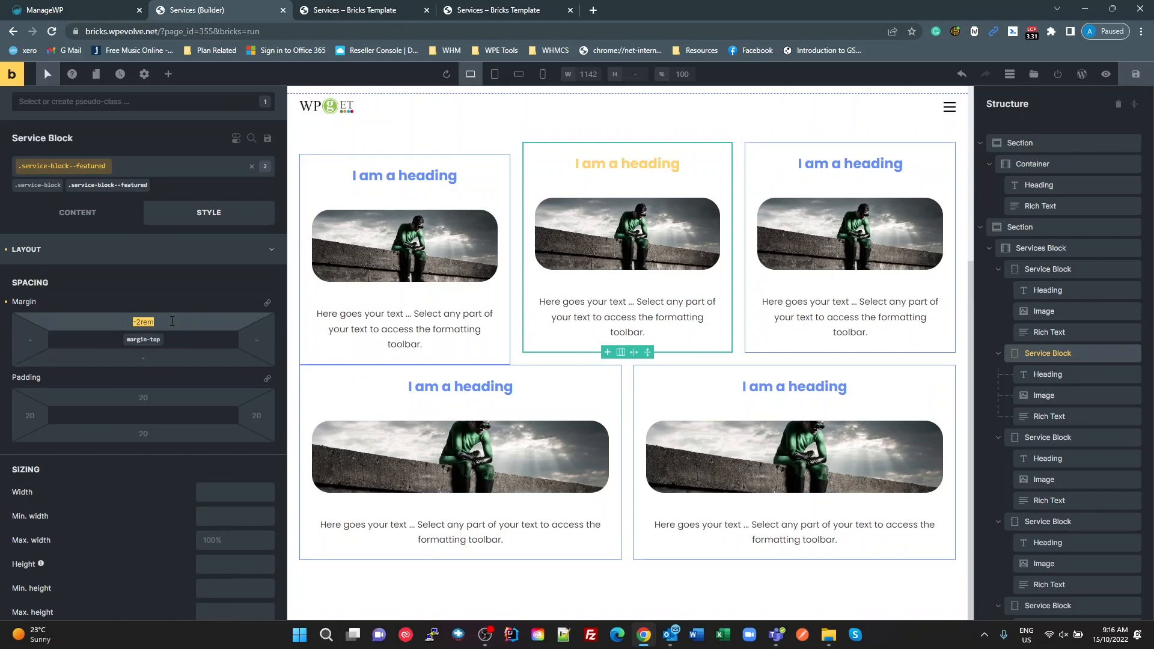
{"action": "key", "text": "BackSpace"}
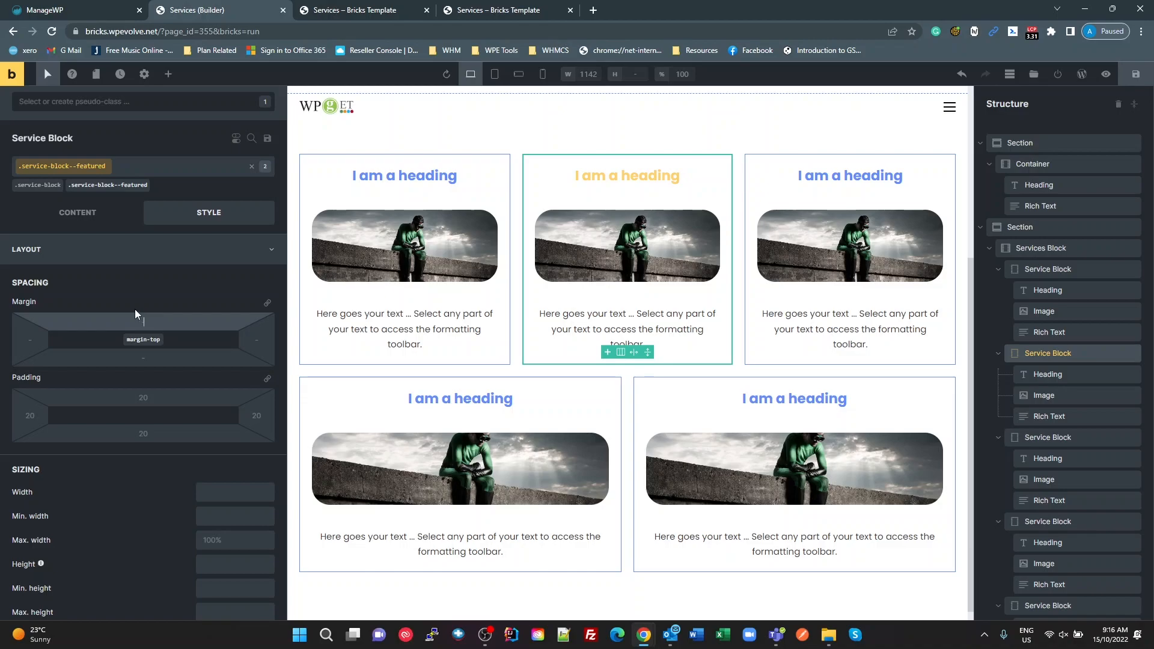
Step: Rename the Services Block element that holds the service blocks as Services Container
{"action": "left_click", "coordinate": [1046, 269]}
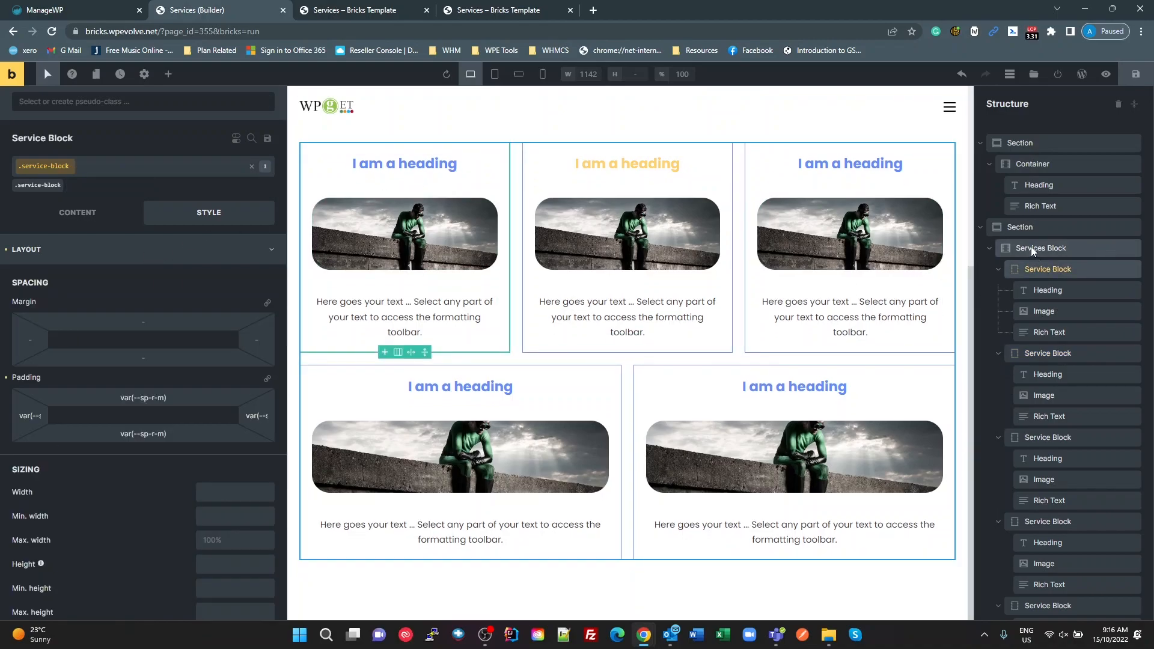
{"action": "left_click", "coordinate": [1031, 251]}
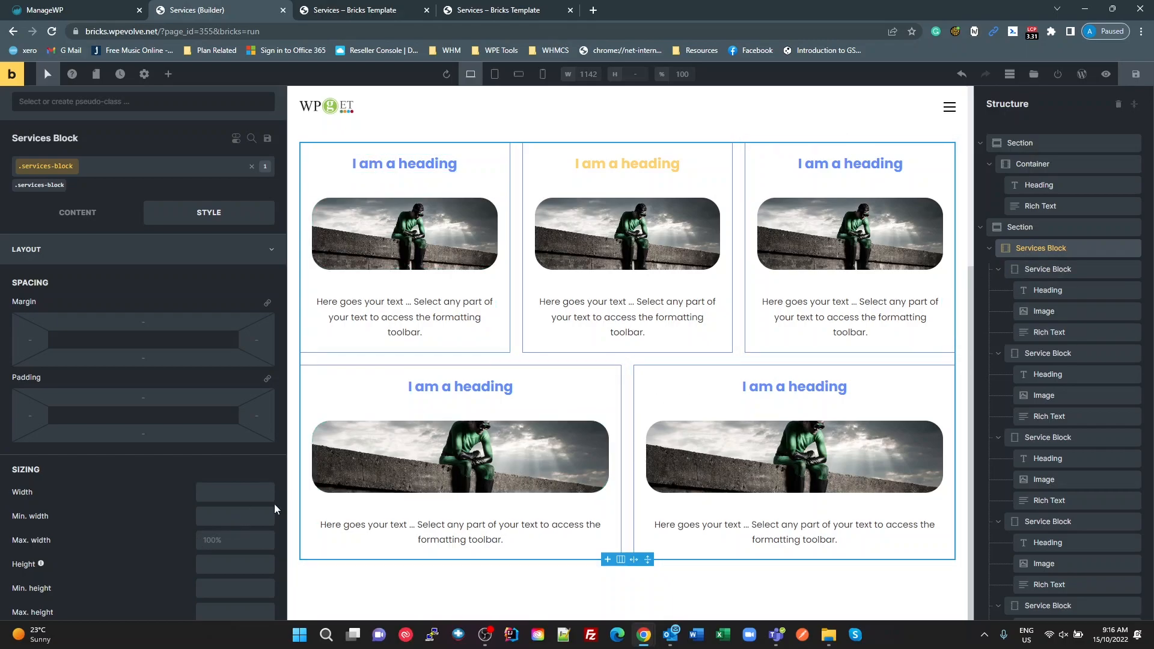
{"action": "double_click", "coordinate": [1053, 249]}
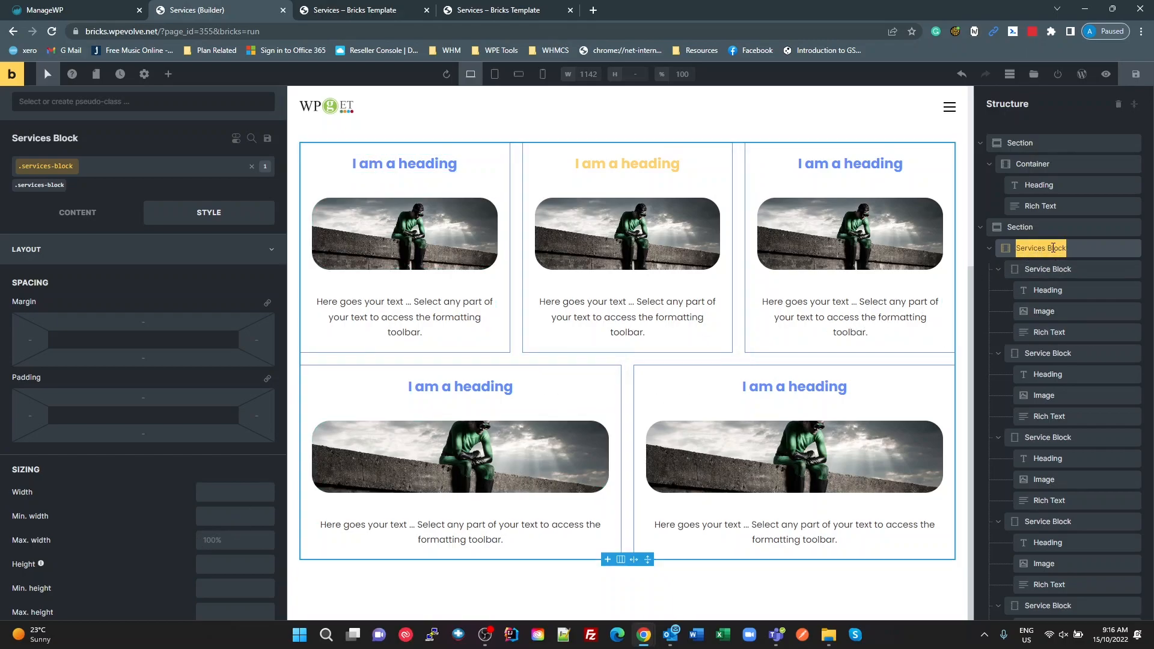
{"action": "double_click", "coordinate": [1053, 248]}
{"action": "type", "text": "Container"}
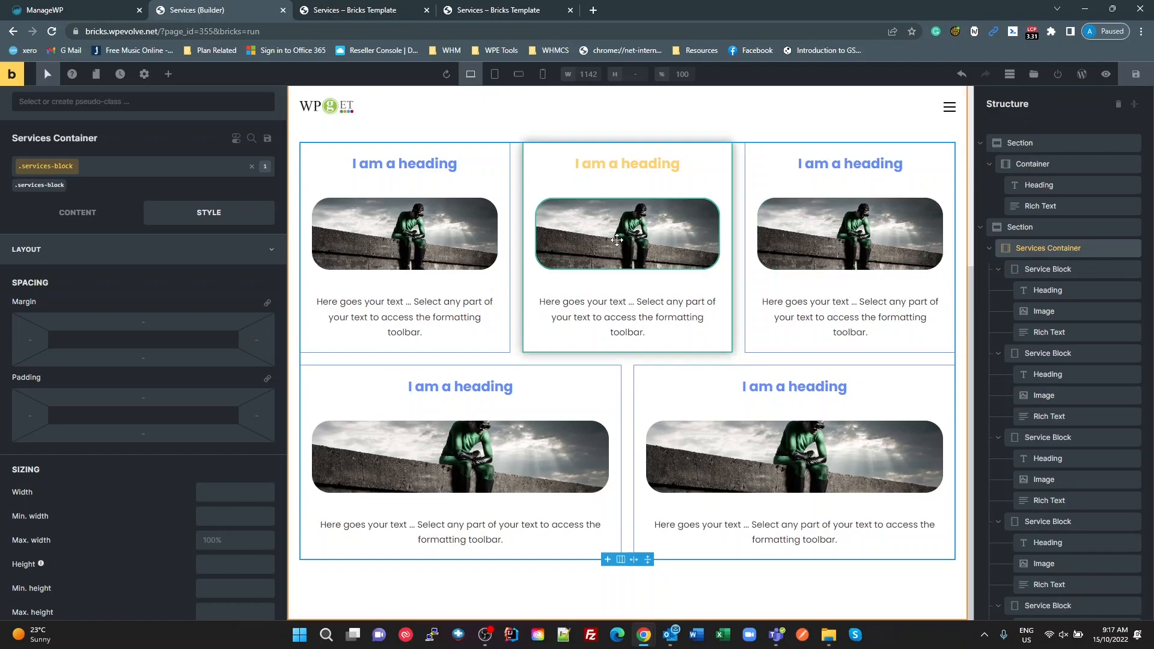
Step: Bring up the Services Container's column gap setting, and copy the --sp-r-m variable name from WPCodeBox's Utilities snippet
{"action": "left_click", "coordinate": [73, 217]}
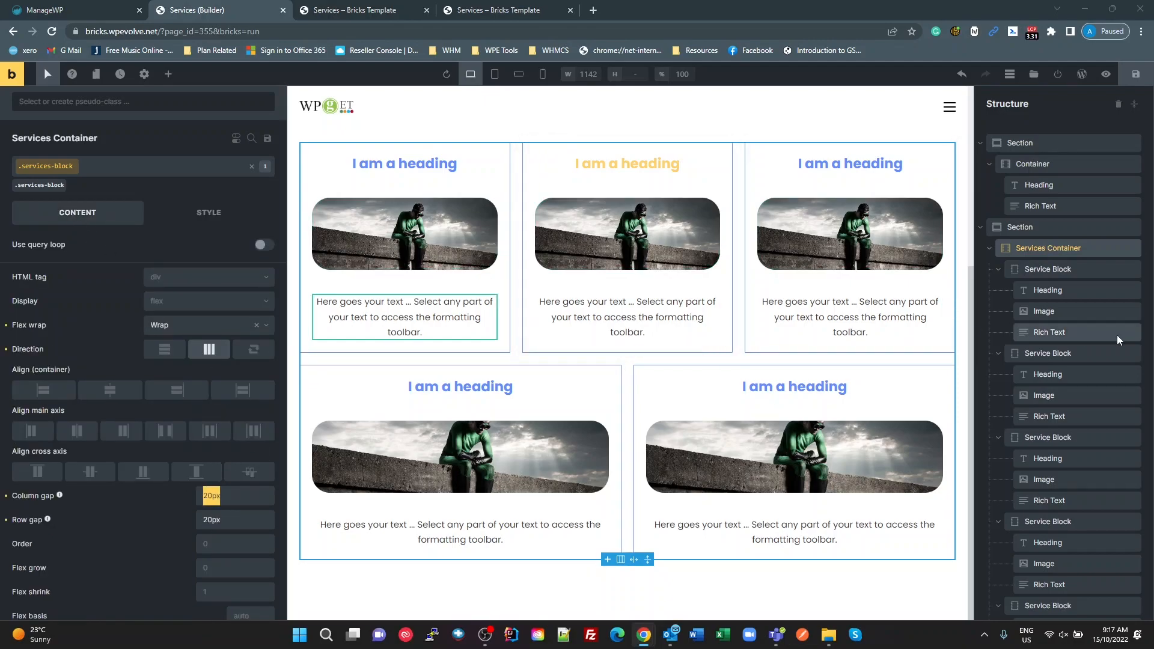
{"action": "key", "text": "alt+Tab"}
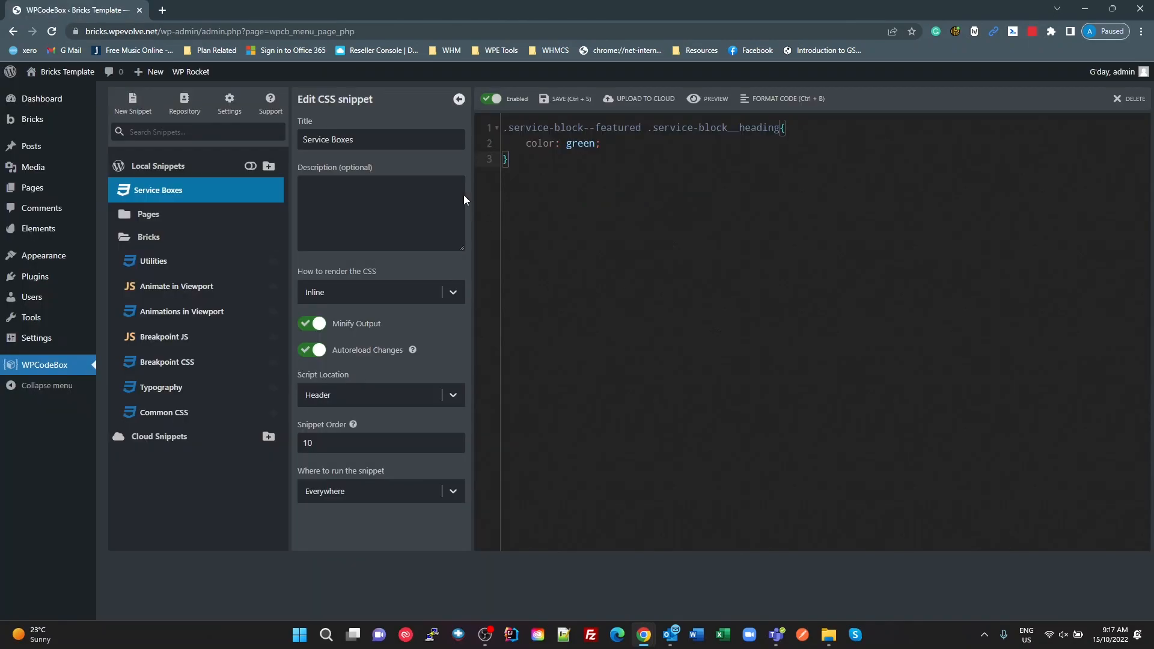
{"action": "left_click", "coordinate": [153, 260]}
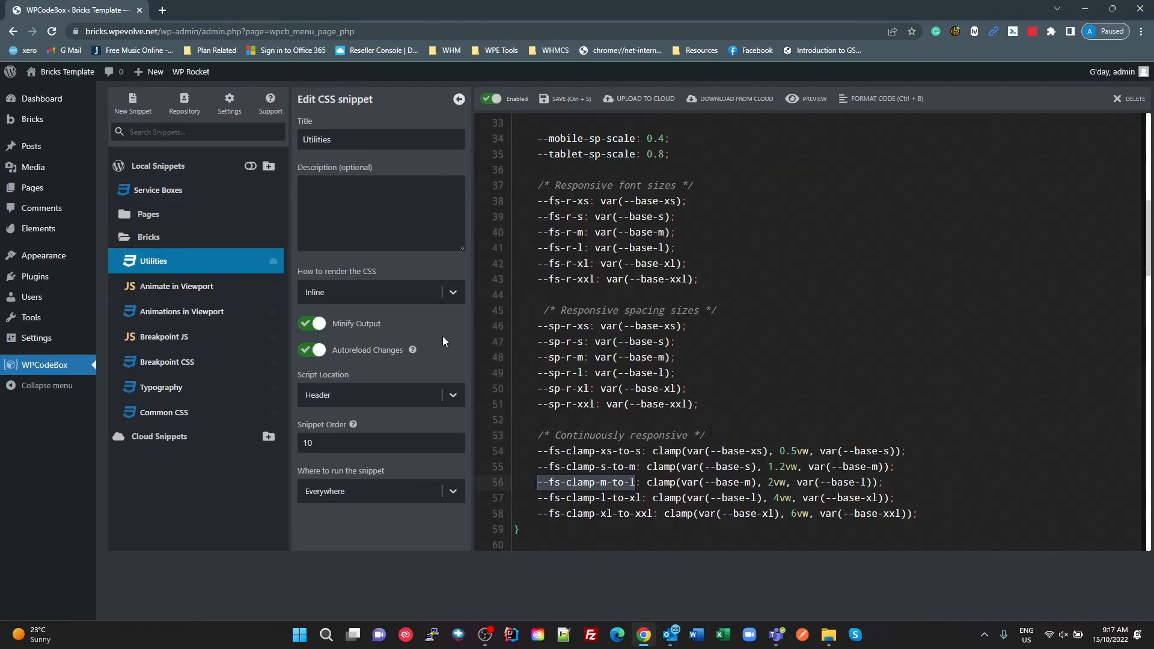
{"action": "left_click", "coordinate": [600, 431]}
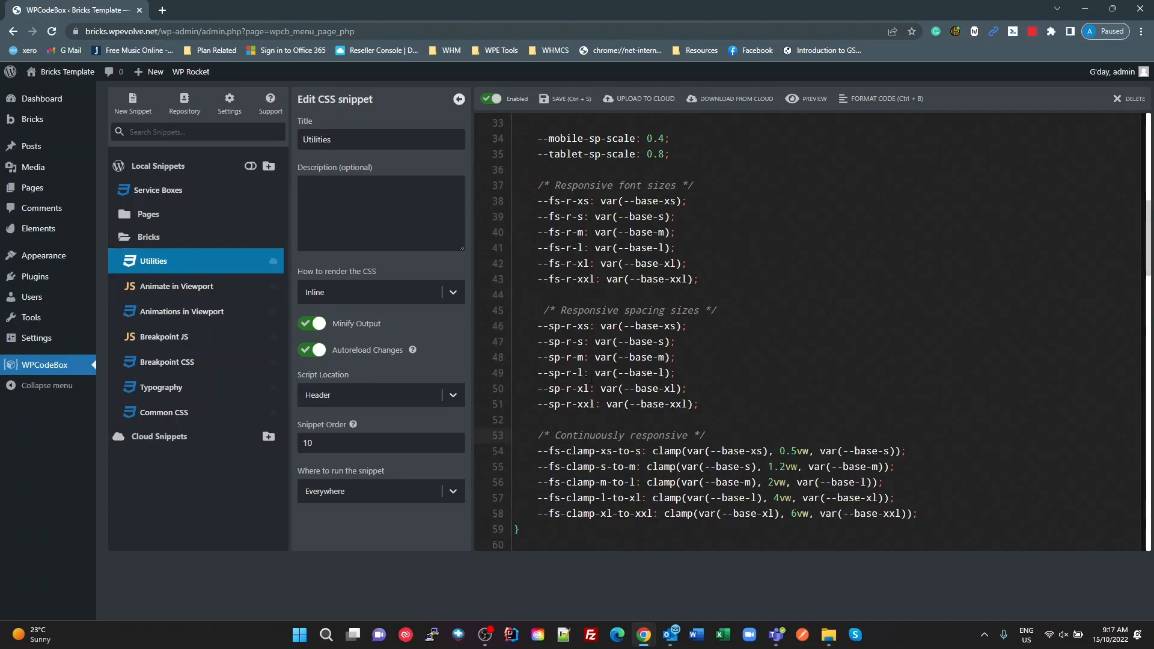
{"action": "left_click_drag", "start_coordinate": [582, 358], "coordinate": [542, 357]}
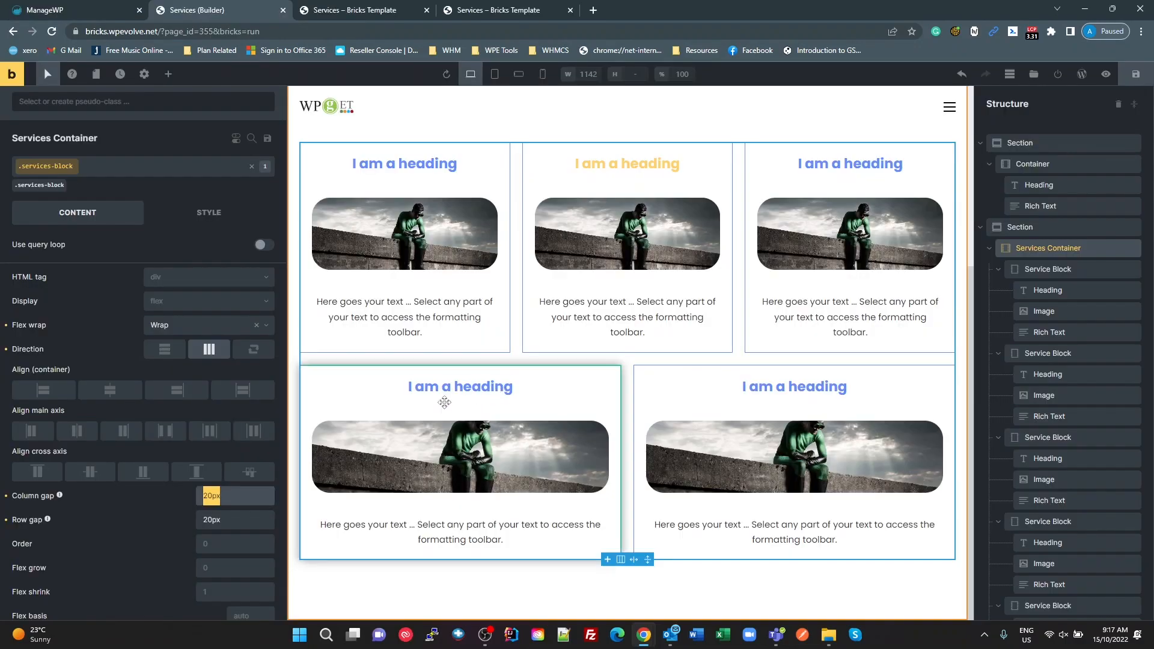
Step: Back in the Bricks builder, set both the column gap and the row gap of the .services-block class to var(--sp-r-m)
{"action": "left_click_drag", "start_coordinate": [191, 486], "coordinate": [86, 446]}
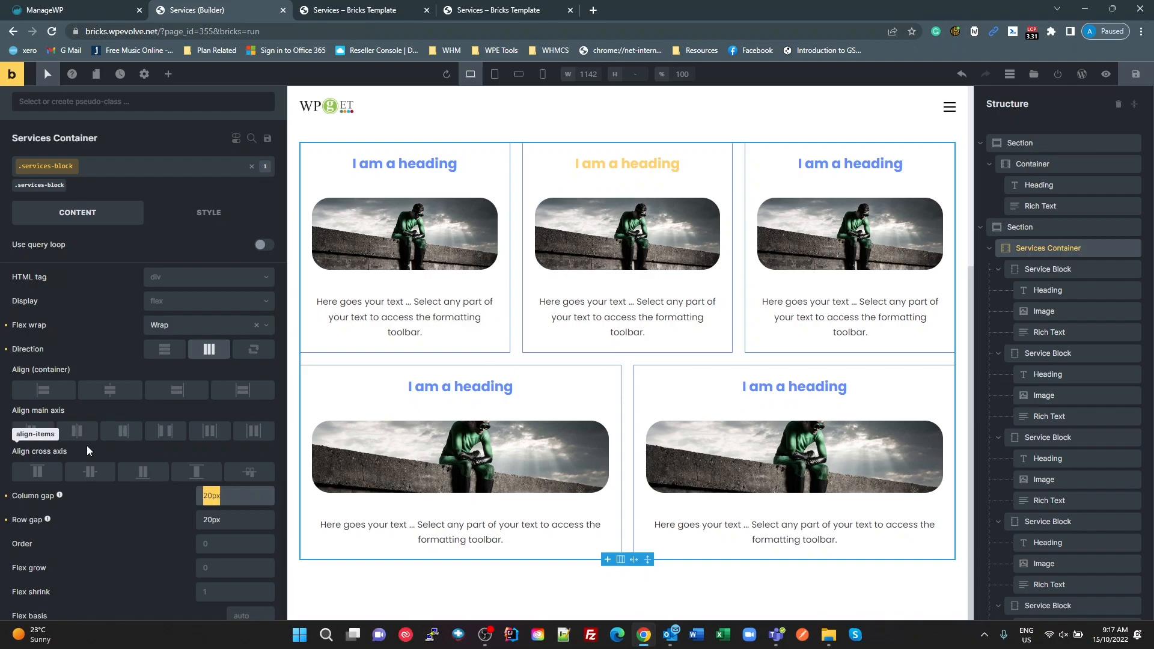
{"action": "type", "text": "var()"}
{"action": "key", "text": "Left"}
{"action": "type", "text": "--sp-r-m"}
{"action": "key", "text": "ctrl+a"}
{"action": "key", "text": "ctrl+c"}
{"action": "left_click", "coordinate": [237, 520]}
{"action": "key", "text": "ctrl+a"}
{"action": "key", "text": "ctrl+v"}
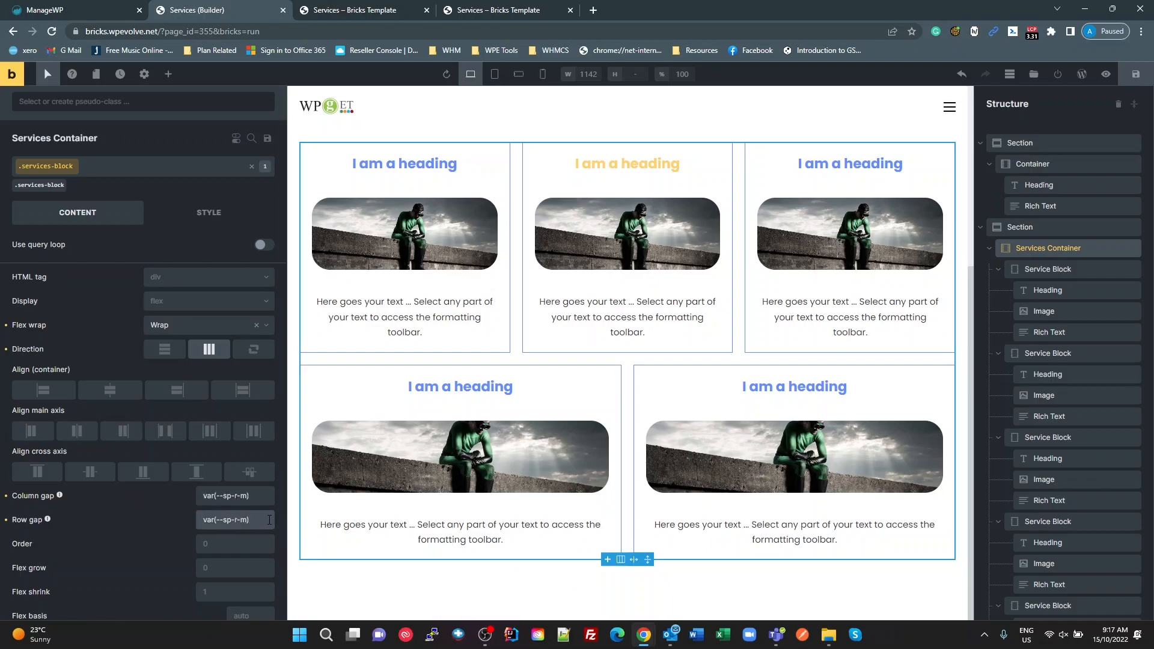
{"action": "key", "text": "Tab"}
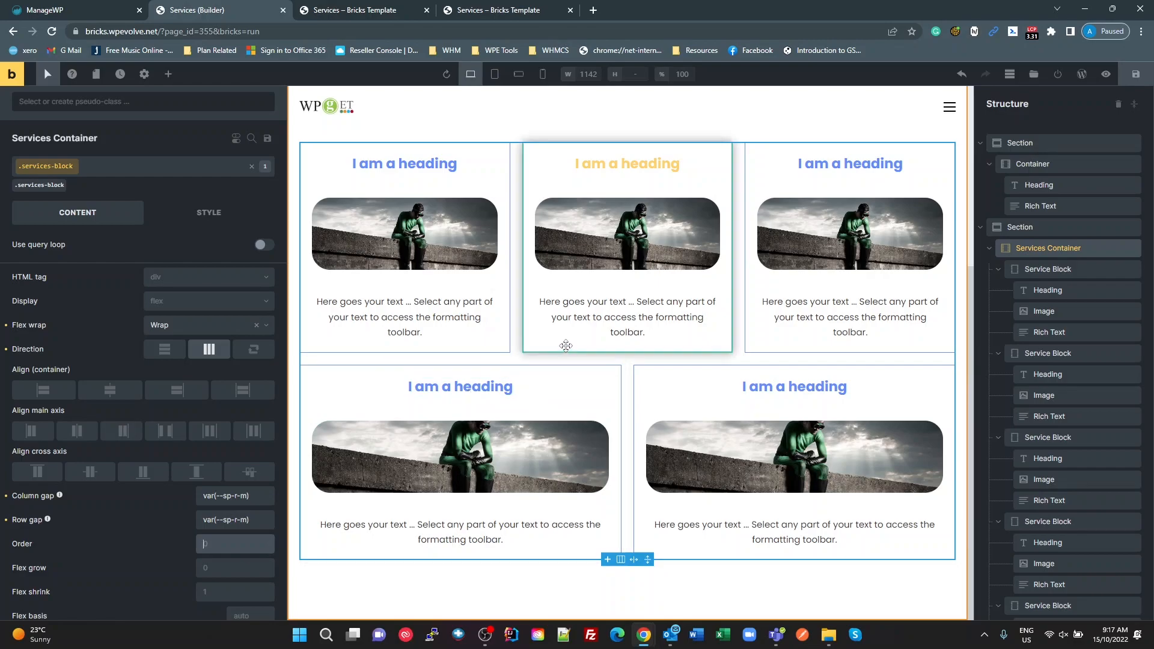
Step: Try flex basis values of 20% and 15% on the .service-block class, and set it back to 30%
{"action": "left_click", "coordinate": [1049, 268]}
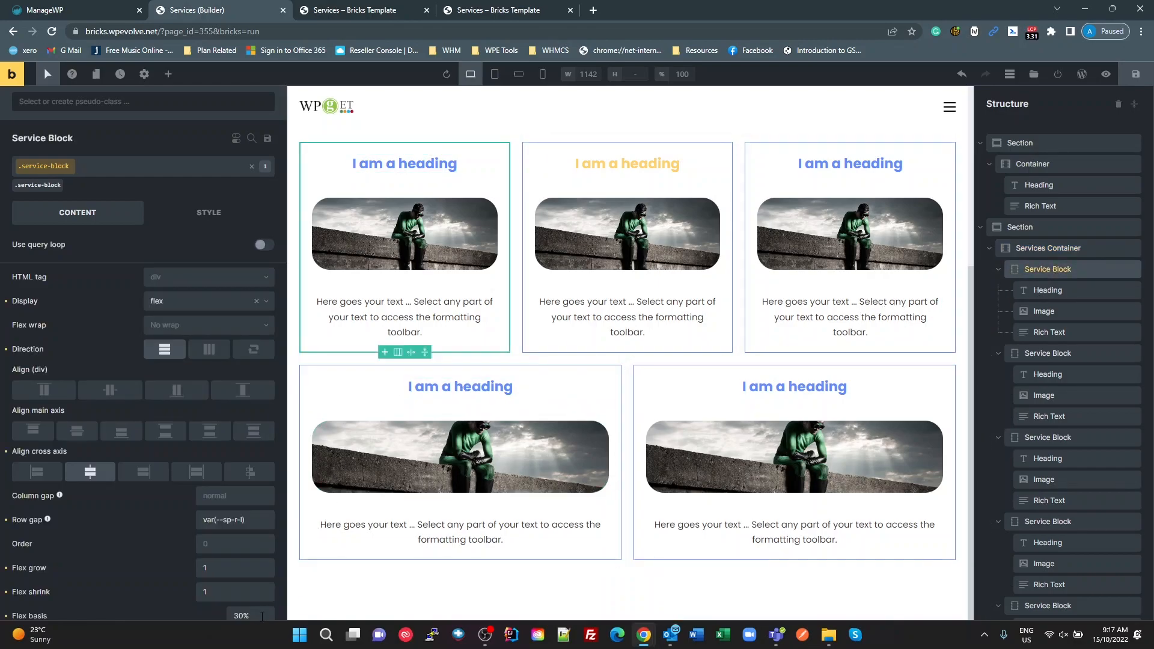
{"action": "left_click_drag", "start_coordinate": [261, 614], "coordinate": [205, 616]}
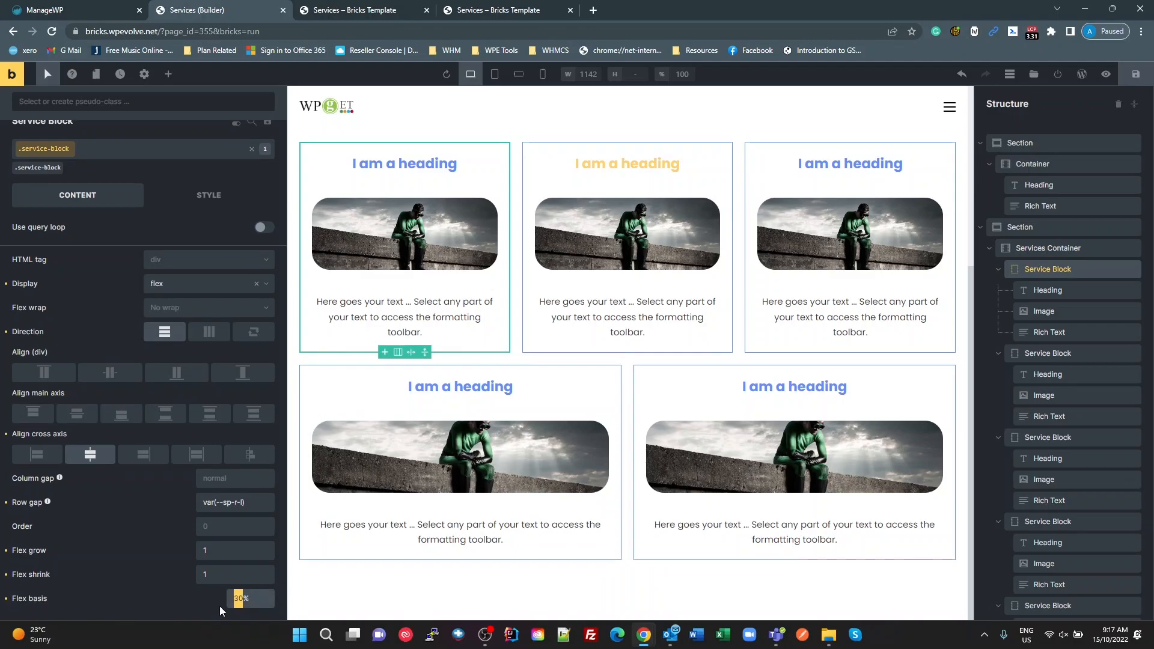
{"action": "type", "text": "20"}
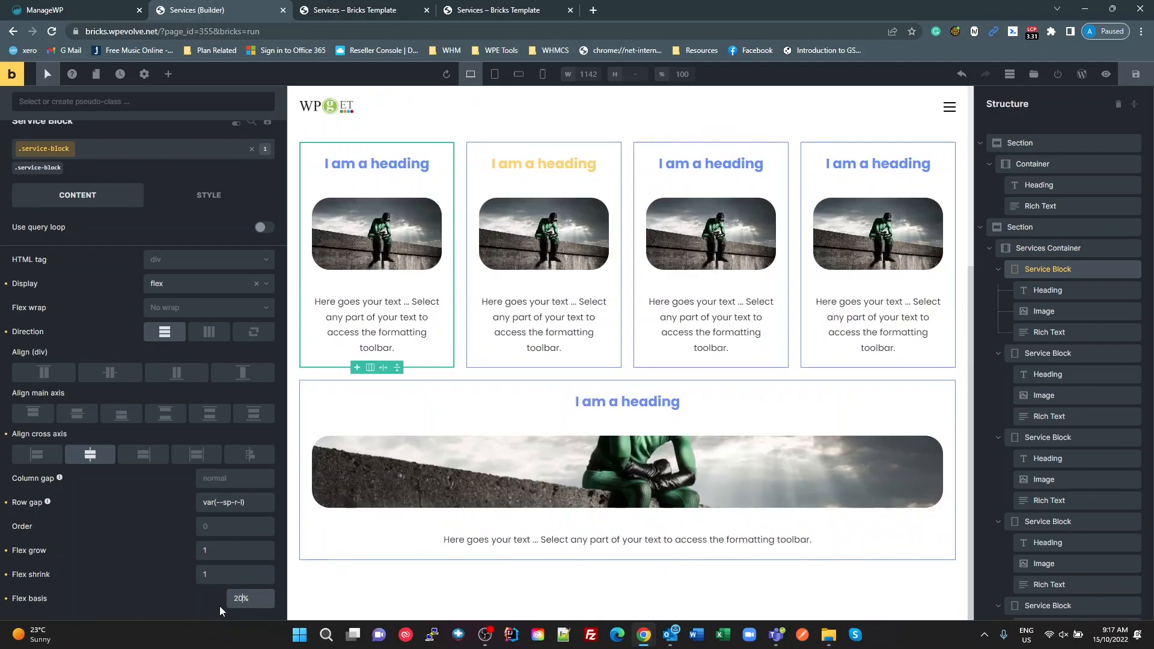
{"action": "key", "text": "BackSpace"}
{"action": "key", "text": "BackSpace"}
{"action": "type", "text": "15"}
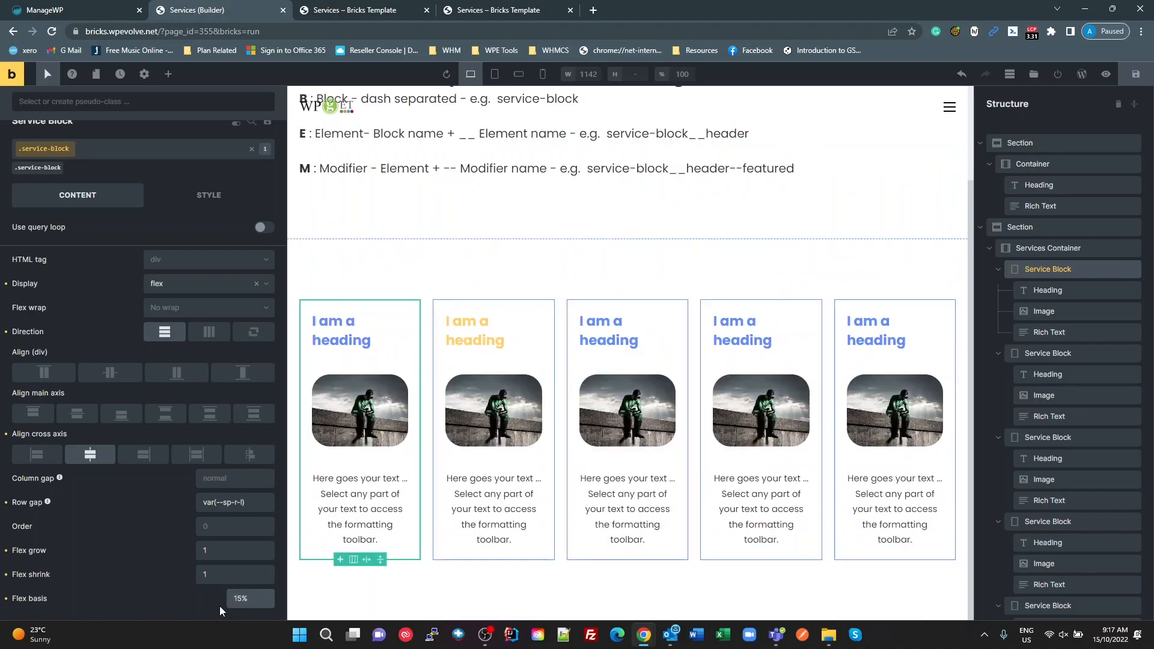
{"action": "key", "text": "BackSpace"}
{"action": "key", "text": "BackSpace"}
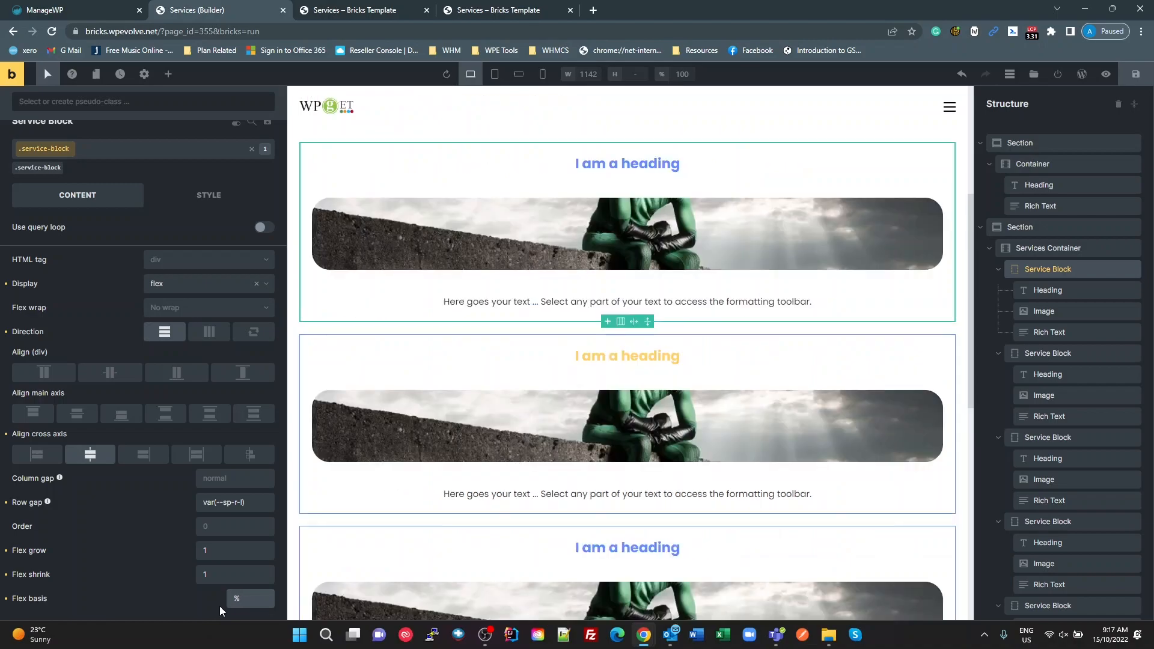
{"action": "type", "text": "30"}
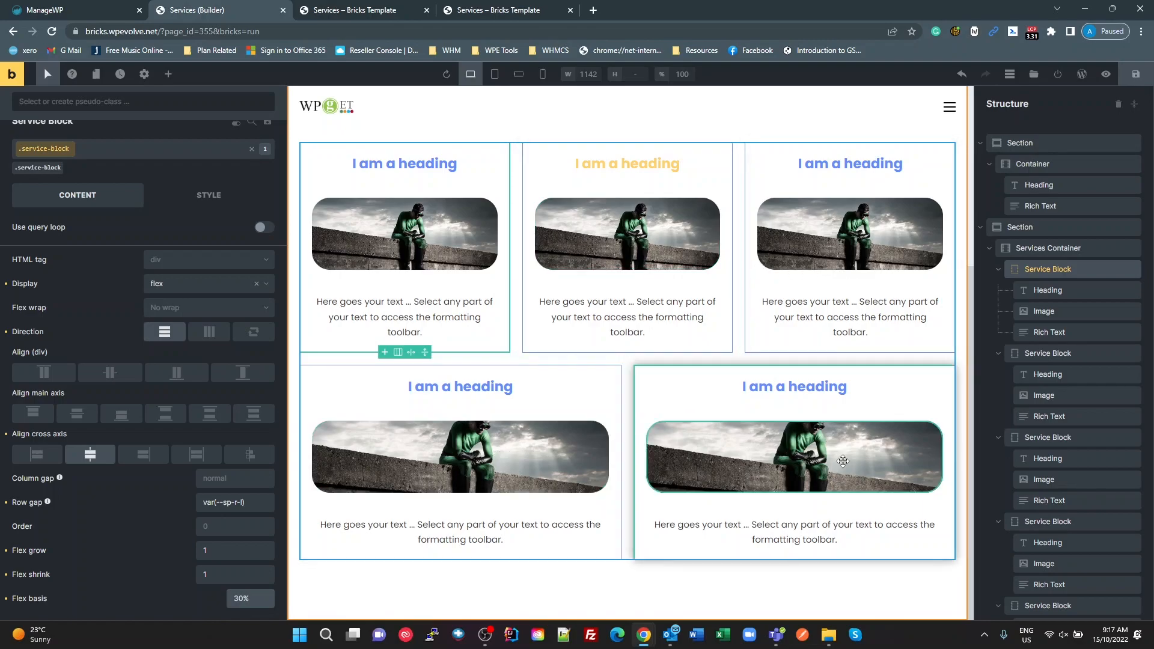
Step: Save the page and review both rows of service blocks on the front-end Services page
{"action": "left_click", "coordinate": [1137, 84]}
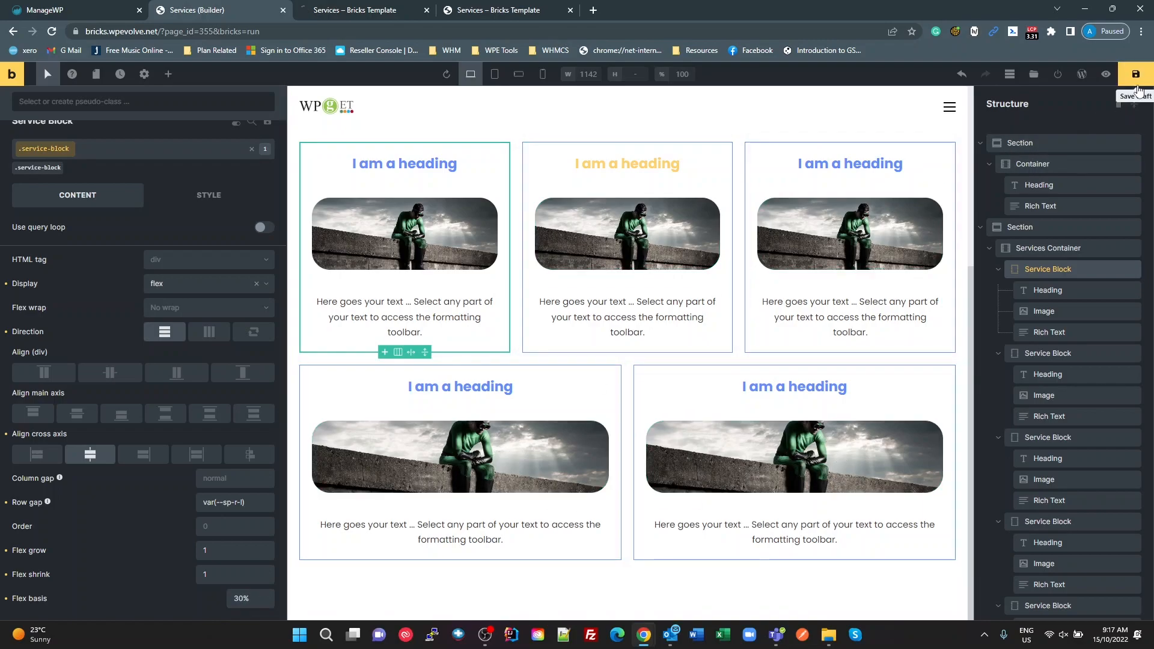
{"action": "left_click", "coordinate": [379, 14]}
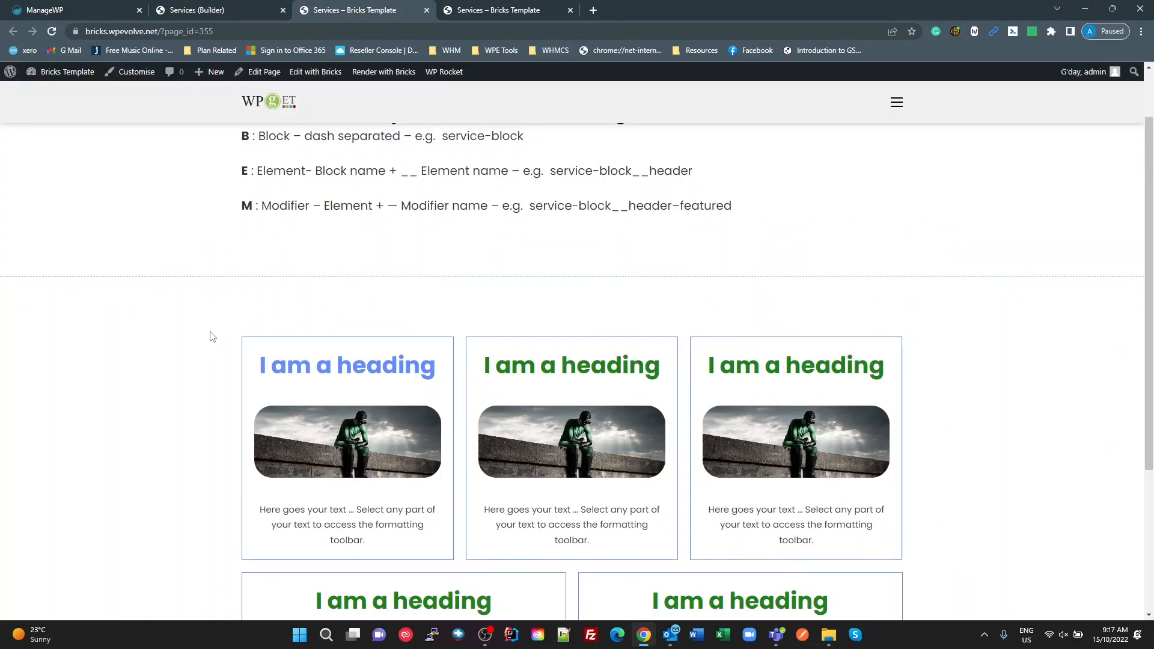
{"action": "scroll", "coordinate": [244, 328], "scroll_direction": "down", "scroll_amount": 4}
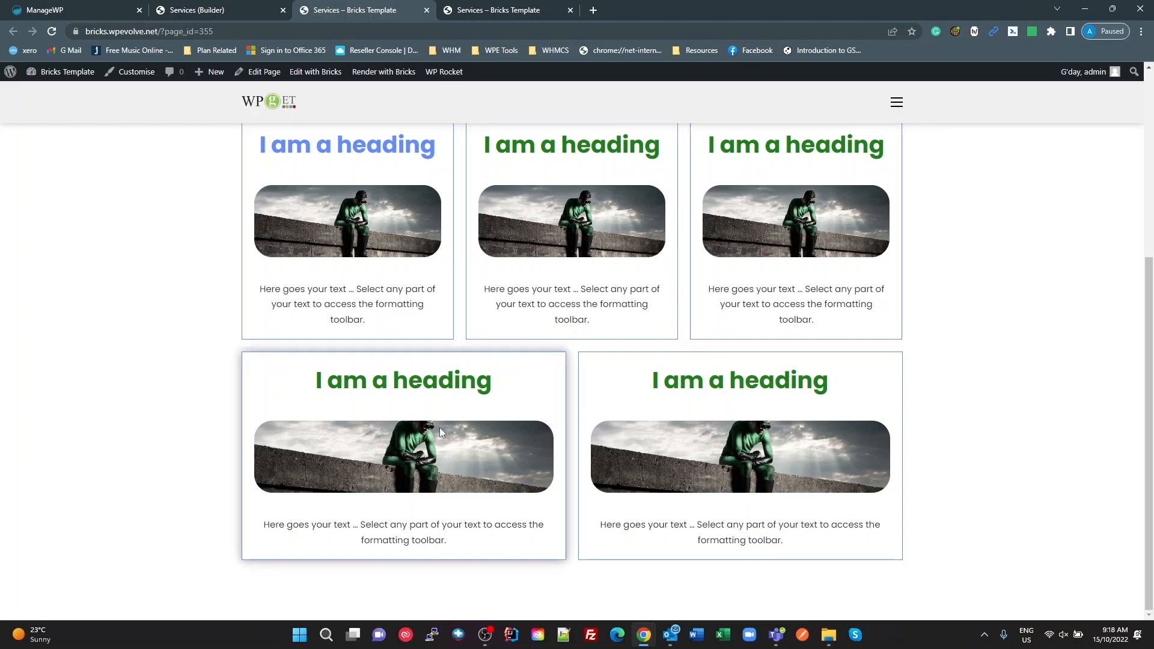
{"action": "scroll", "coordinate": [833, 328], "scroll_direction": "up", "scroll_amount": 3}
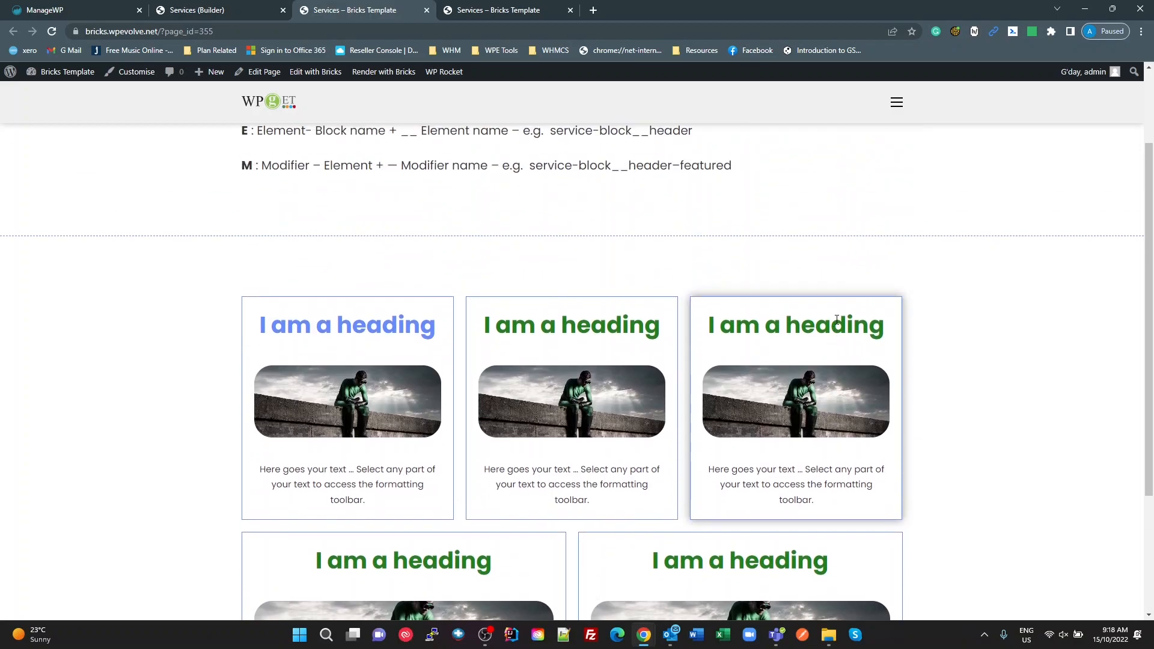
Step: Open the browser developer tools docked beside the page and inspect the third service block
{"action": "key", "text": "ctrl+shift+i"}
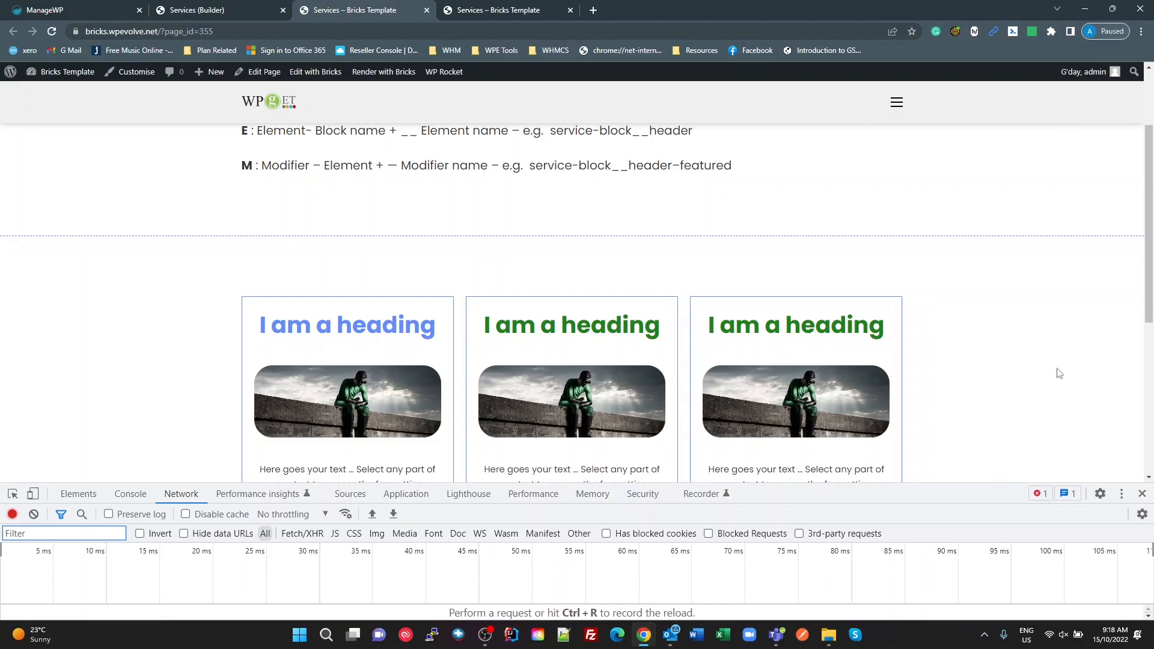
{"action": "left_click", "coordinate": [1122, 494]}
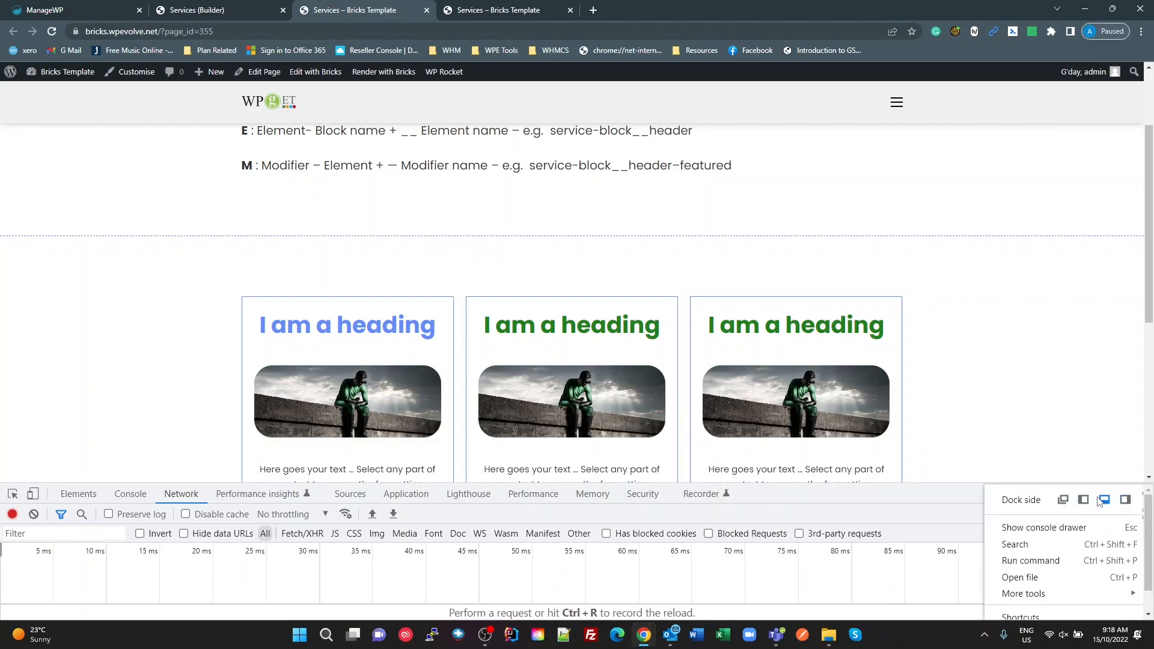
{"action": "left_click", "coordinate": [1127, 501]}
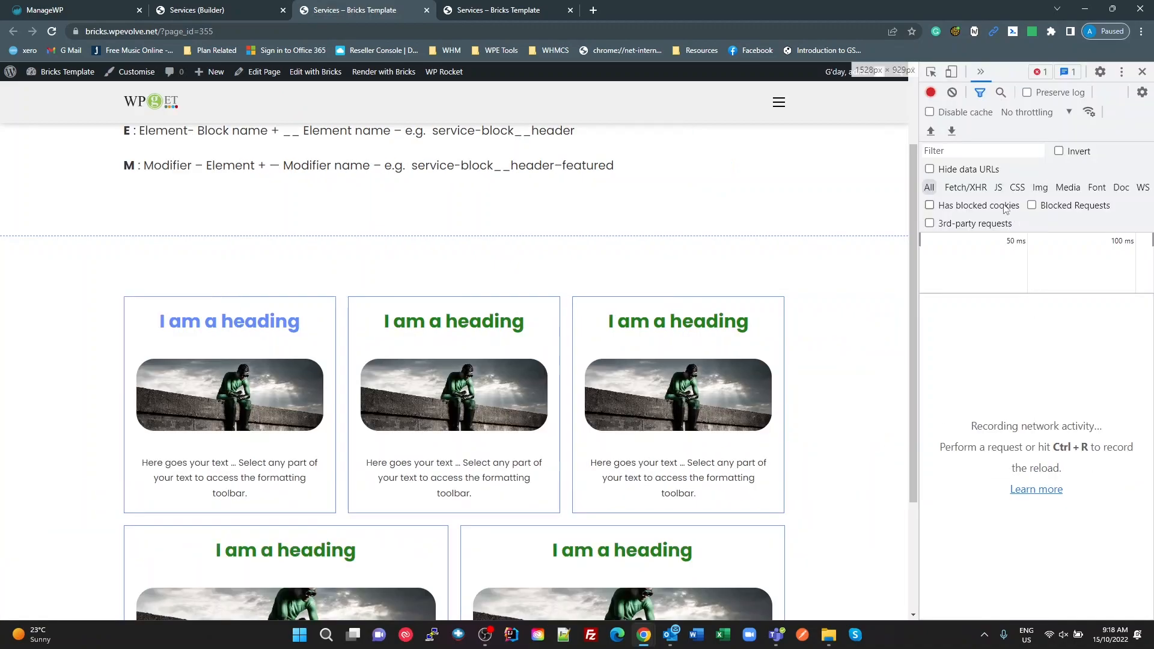
{"action": "left_click", "coordinate": [931, 72]}
{"action": "left_click", "coordinate": [585, 331]}
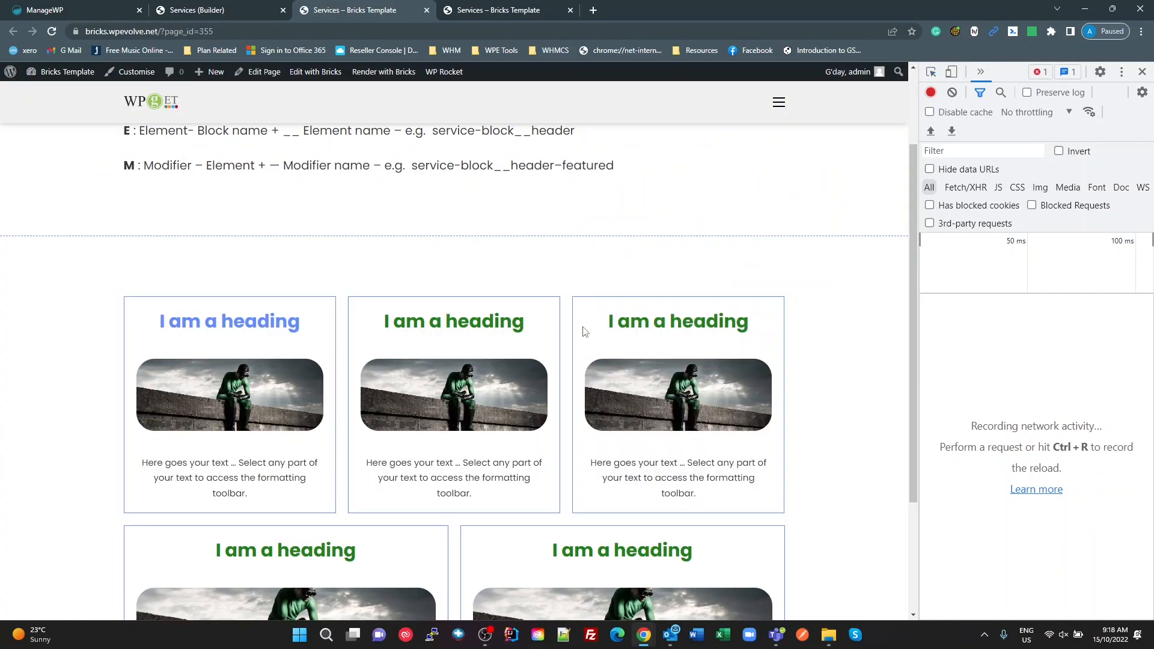
{"action": "left_click", "coordinate": [980, 340]}
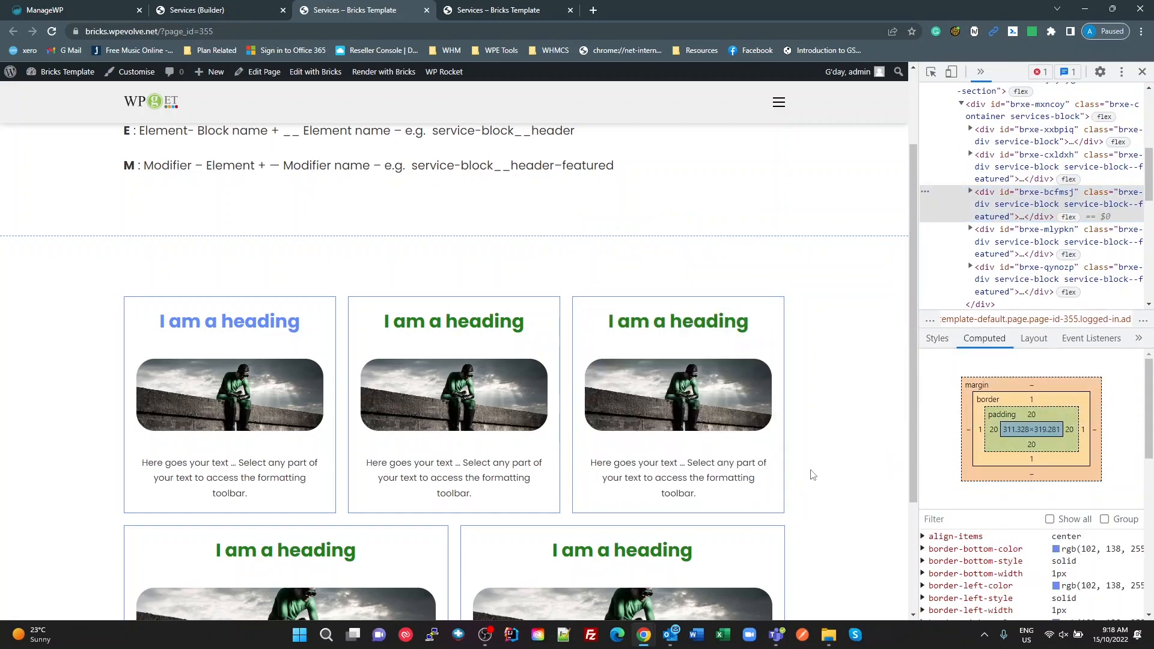
Step: Check the service blocks' responsive layout in device emulation at viewport widths of 890 and 410
{"action": "left_click", "coordinate": [951, 72]}
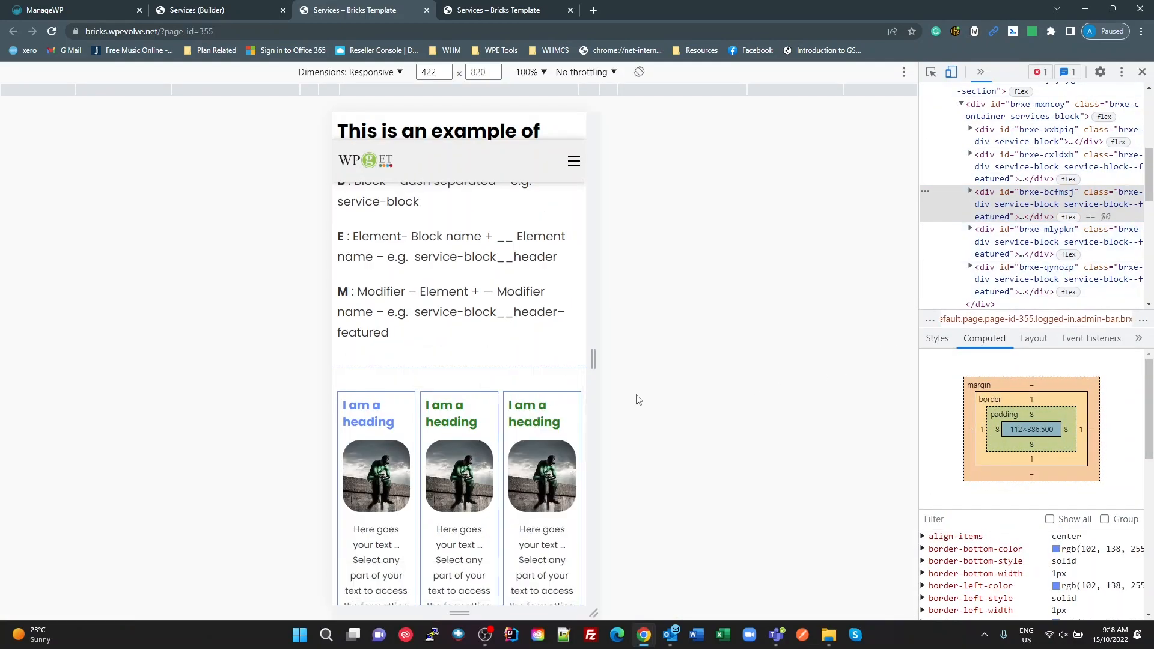
{"action": "left_click_drag", "start_coordinate": [594, 359], "coordinate": [733, 392]}
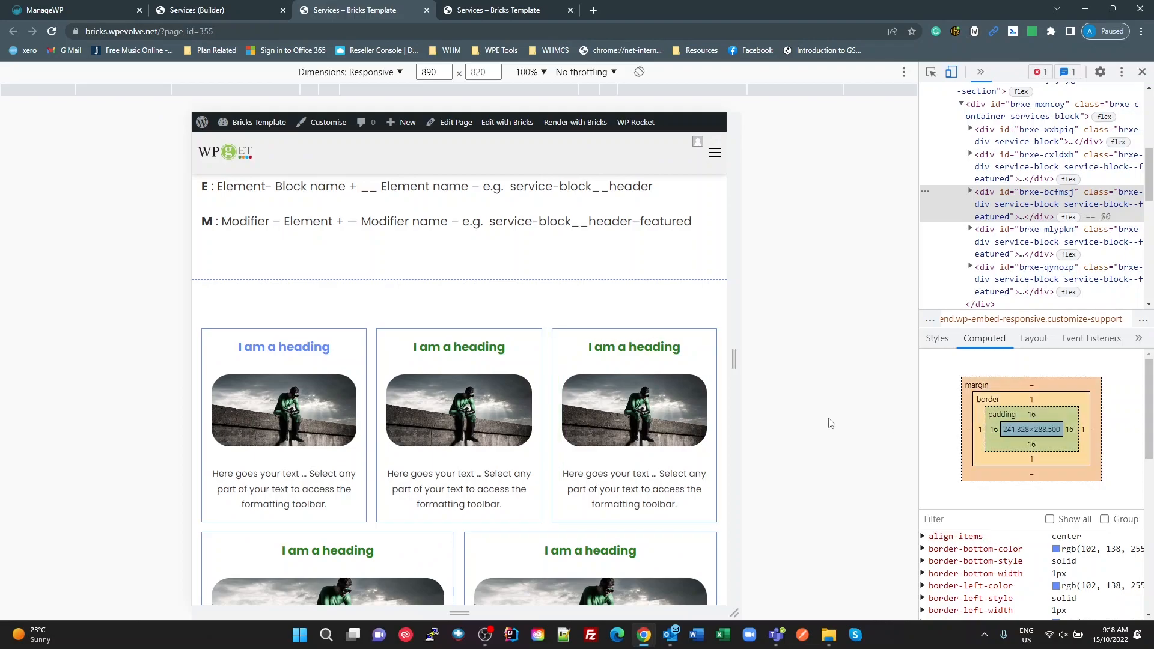
{"action": "left_click_drag", "start_coordinate": [731, 367], "coordinate": [587, 413]}
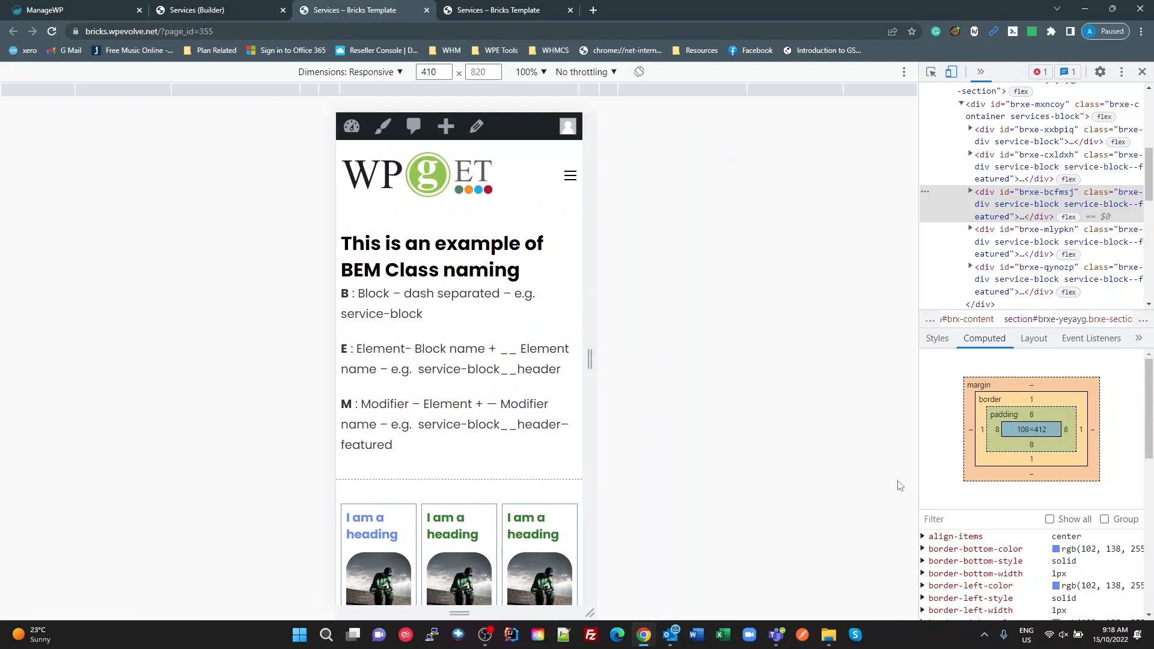
{"action": "scroll", "coordinate": [1002, 439], "scroll_direction": "down", "scroll_amount": 1}
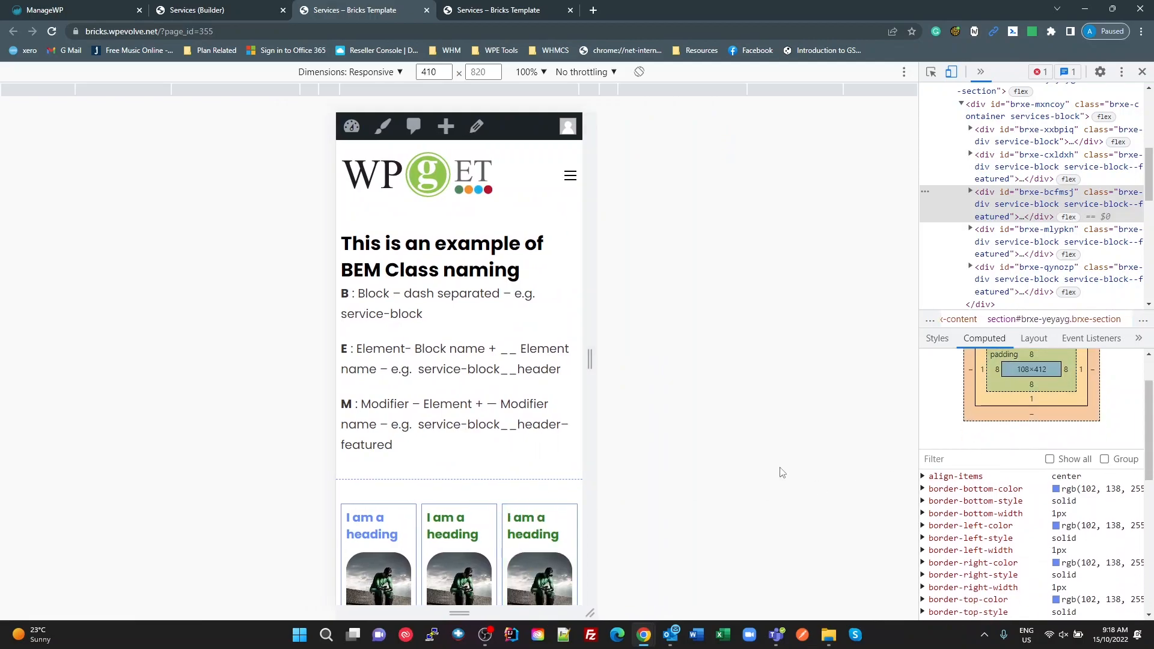
{"action": "scroll", "coordinate": [508, 532], "scroll_direction": "down", "scroll_amount": 6}
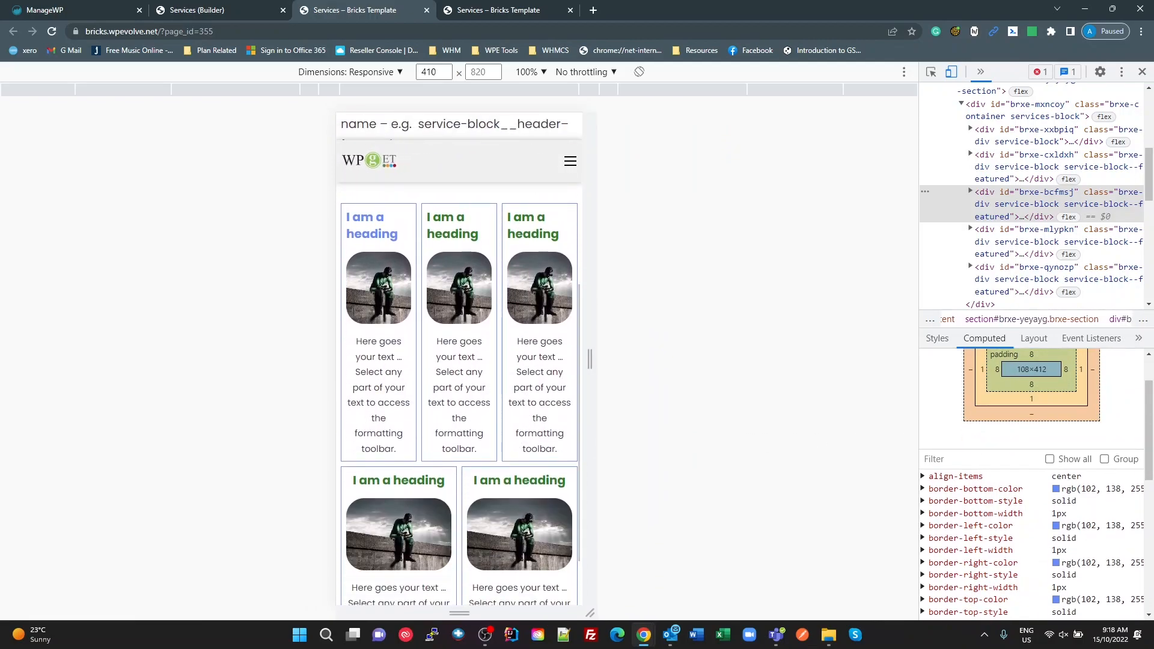
{"action": "scroll", "coordinate": [528, 521], "scroll_direction": "up", "scroll_amount": 6}
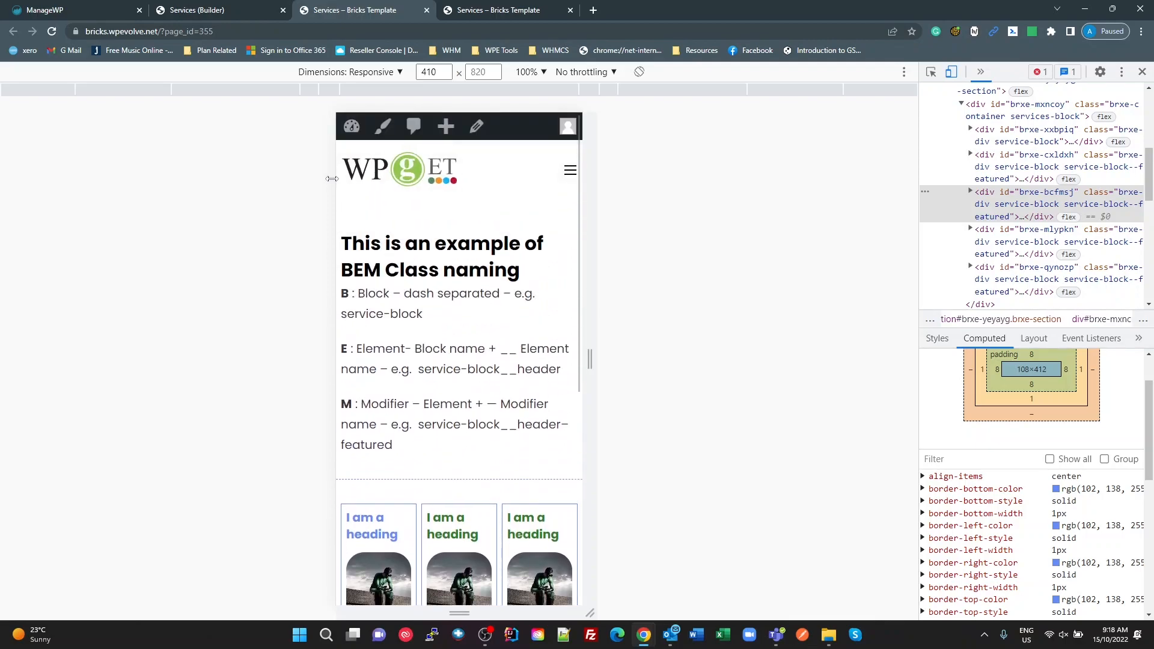
Step: In the builder's mobile portrait breakpoint, set the .service-block class's flex basis to 100% and save the page
{"action": "left_click", "coordinate": [223, 11]}
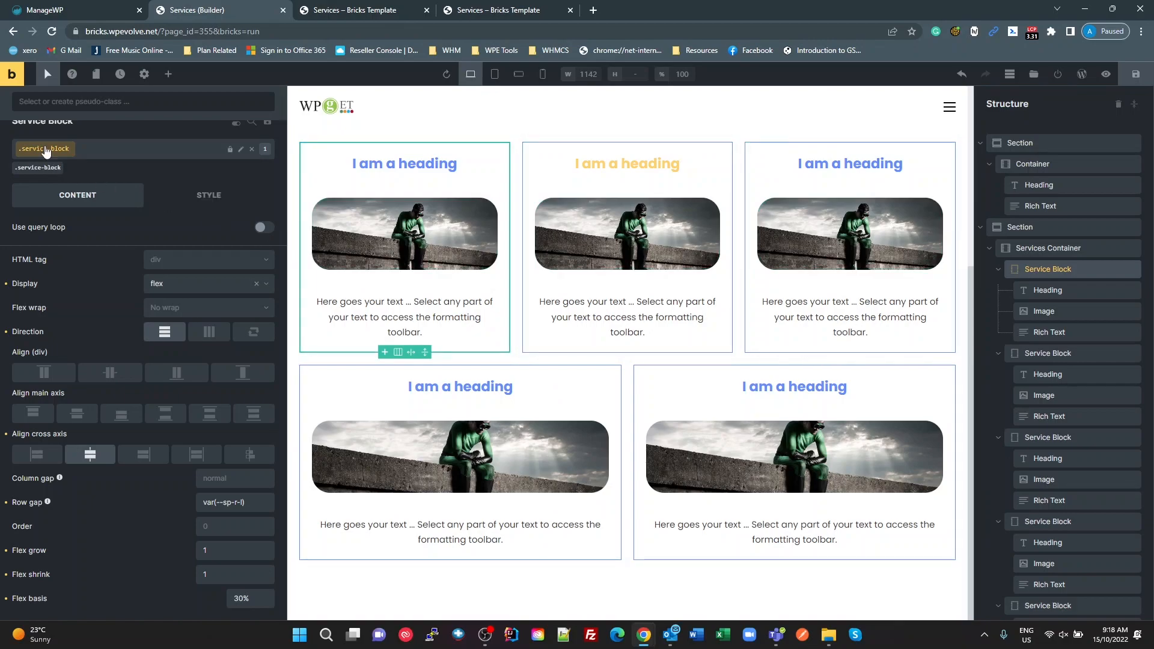
{"action": "left_click", "coordinate": [541, 75]}
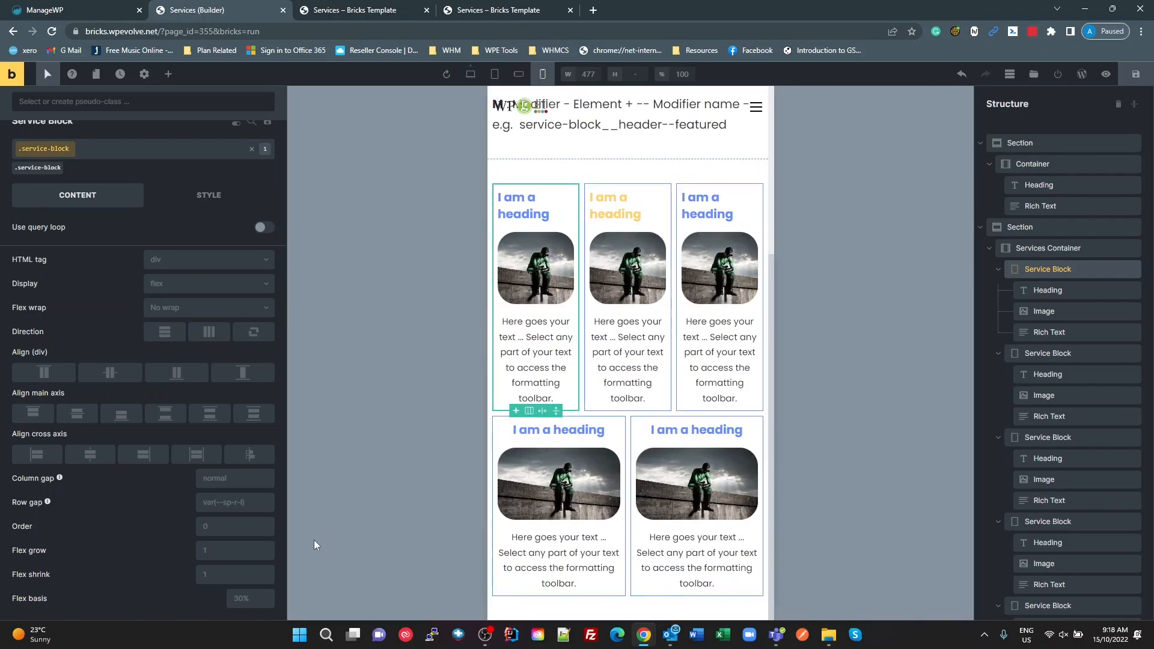
{"action": "left_click", "coordinate": [251, 599]}
{"action": "type", "text": "100"}
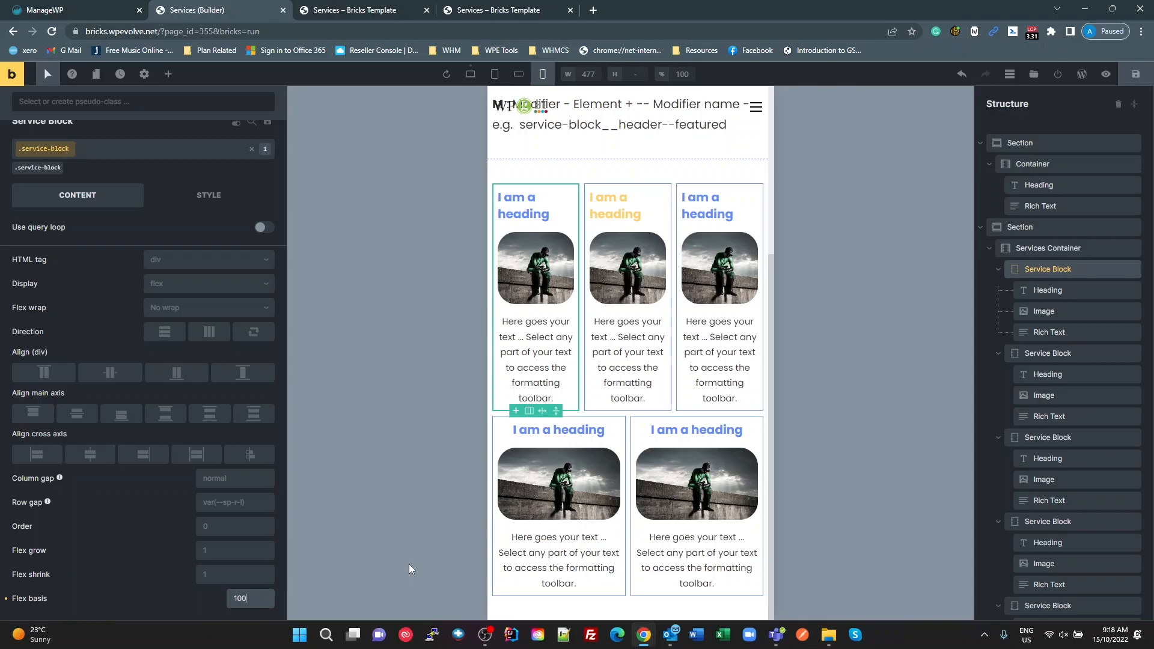
{"action": "type", "text": "%"}
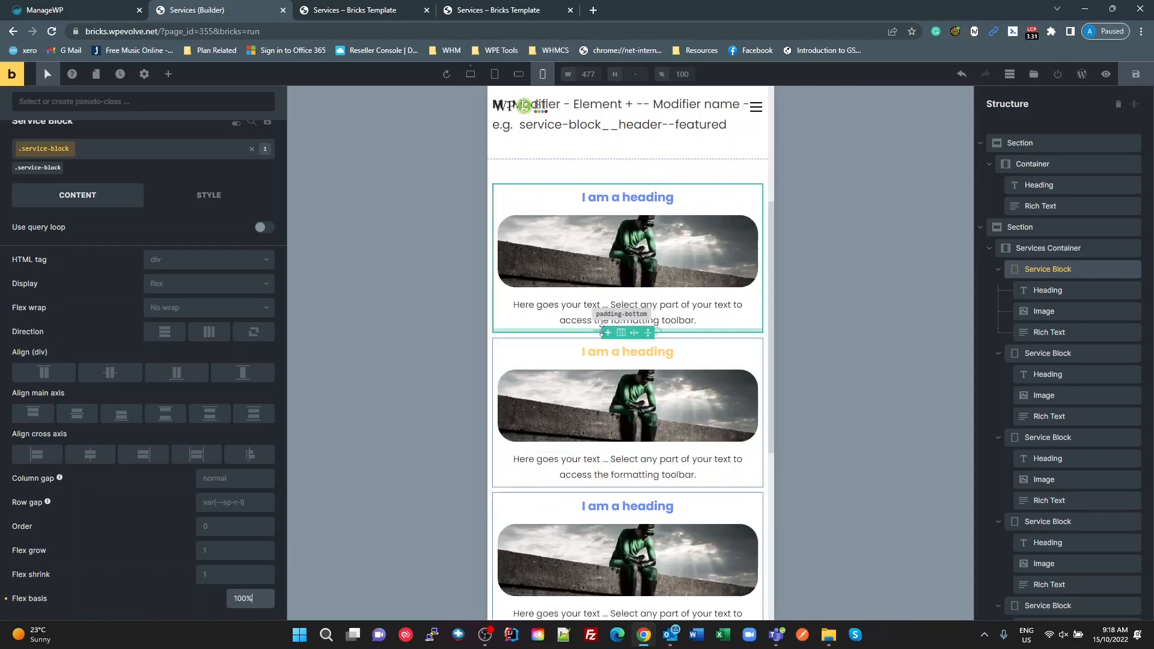
{"action": "left_click", "coordinate": [1133, 83]}
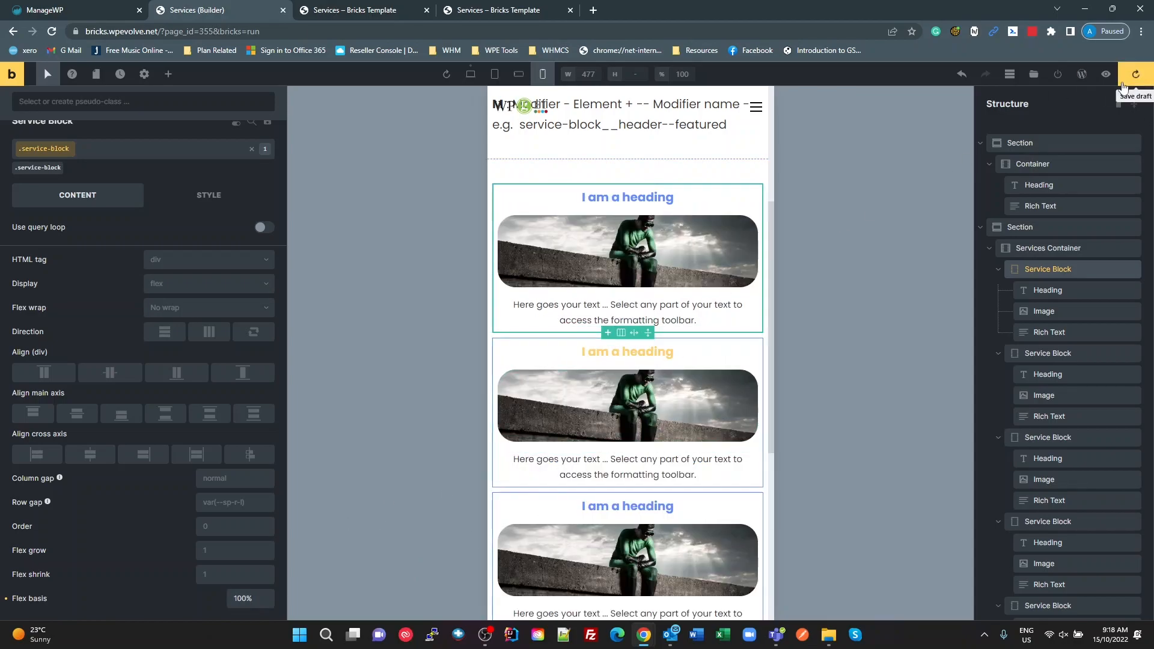
Step: Check the service blocks' responsive layout on the front-end Services page while widening the emulated viewport from 410 to beyond 960
{"action": "left_click", "coordinate": [367, 11]}
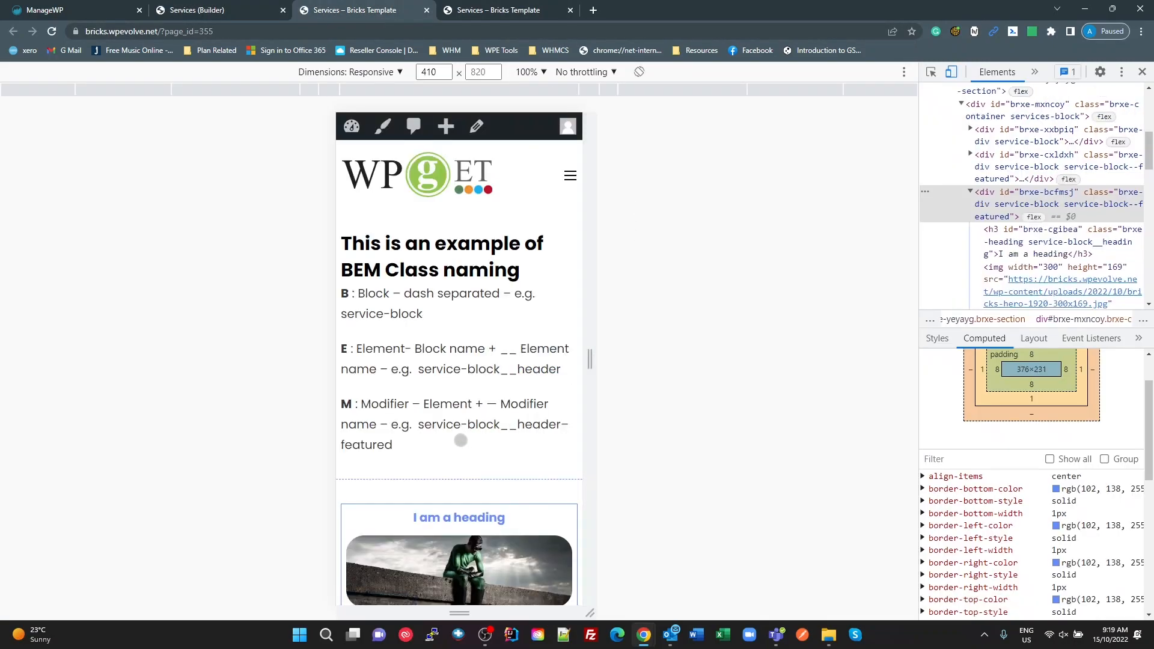
{"action": "scroll", "coordinate": [458, 438], "scroll_direction": "down", "scroll_amount": 4}
{"action": "left_click_drag", "start_coordinate": [588, 363], "coordinate": [674, 361]}
{"action": "left_click_drag", "start_coordinate": [702, 366], "coordinate": [740, 358]}
{"action": "scroll", "coordinate": [631, 412], "scroll_direction": "down", "scroll_amount": 3}
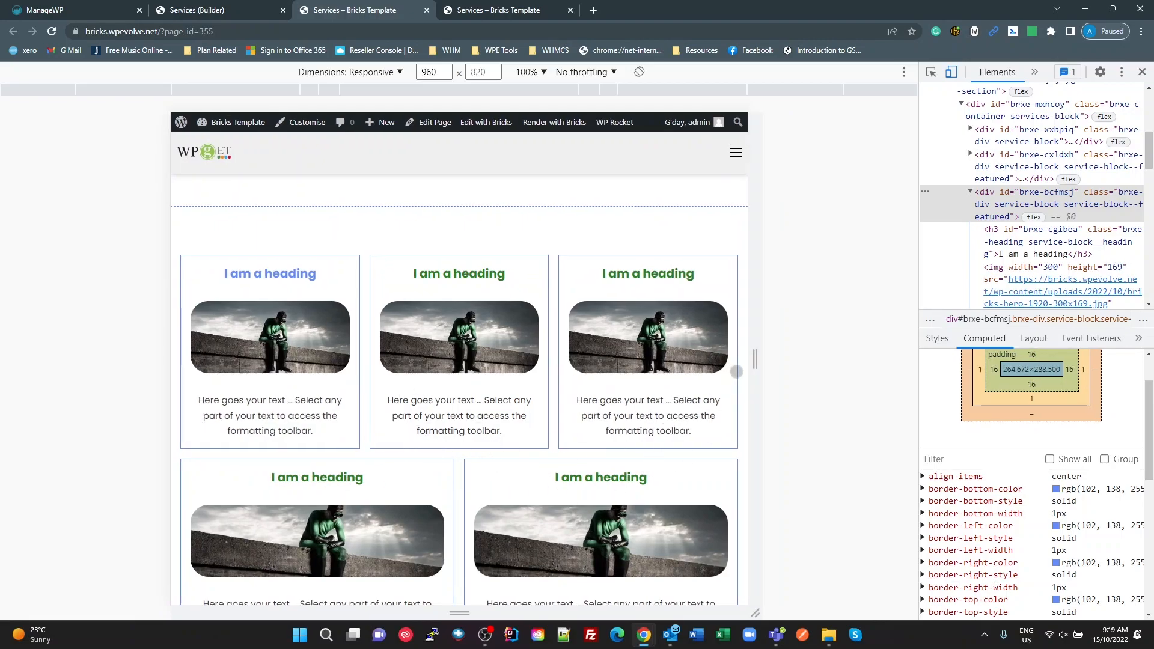
{"action": "left_click_drag", "start_coordinate": [755, 359], "coordinate": [842, 359]}
Step: Return to the builder, switch the canvas to the desktop breakpoint and review the service blocks layout
{"action": "left_click", "coordinate": [222, 12]}
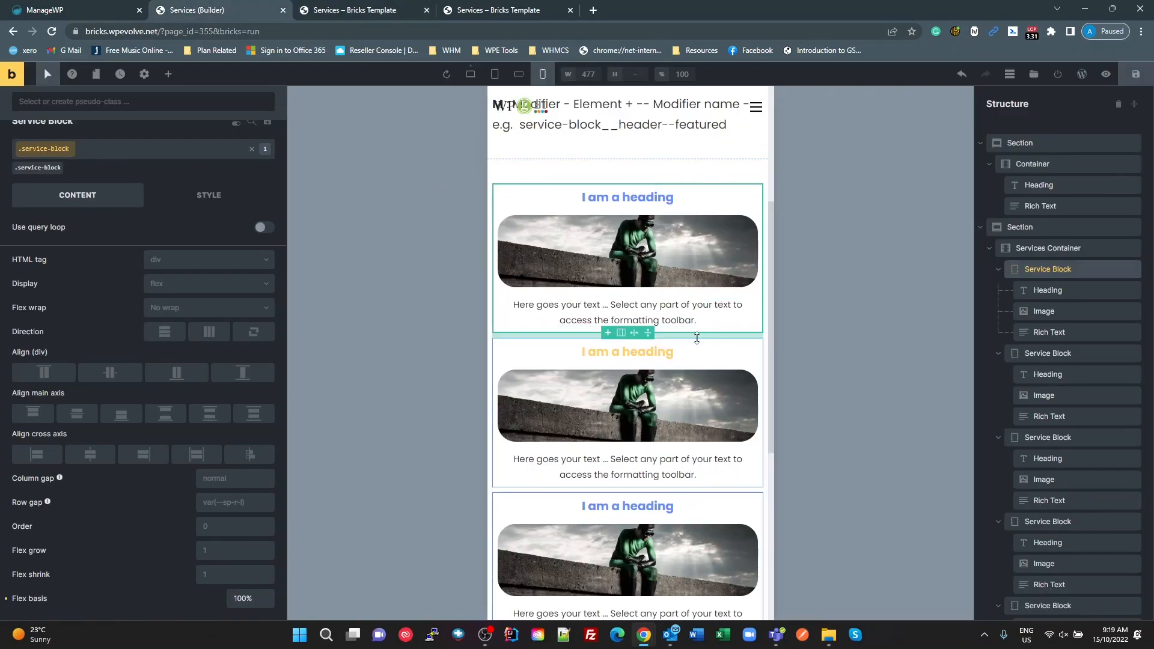
{"action": "scroll", "coordinate": [687, 347], "scroll_direction": "up", "scroll_amount": 3}
{"action": "scroll", "coordinate": [689, 357], "scroll_direction": "down", "scroll_amount": 2}
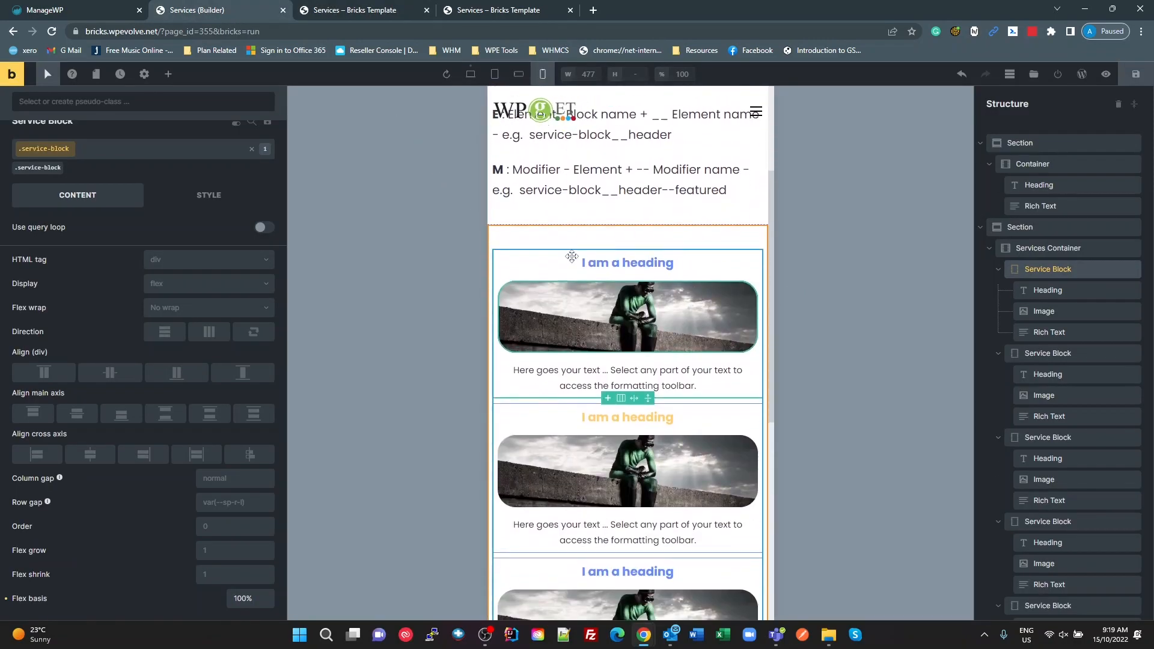
{"action": "left_click", "coordinate": [468, 74]}
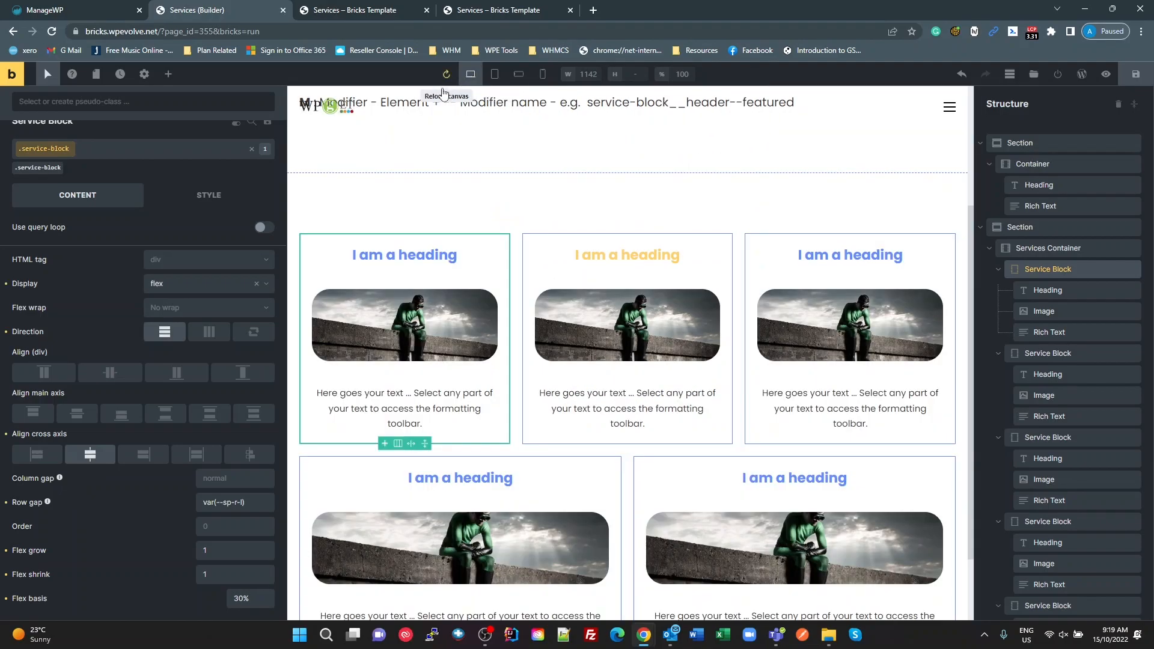
{"action": "scroll", "coordinate": [458, 150], "scroll_direction": "up", "scroll_amount": 3}
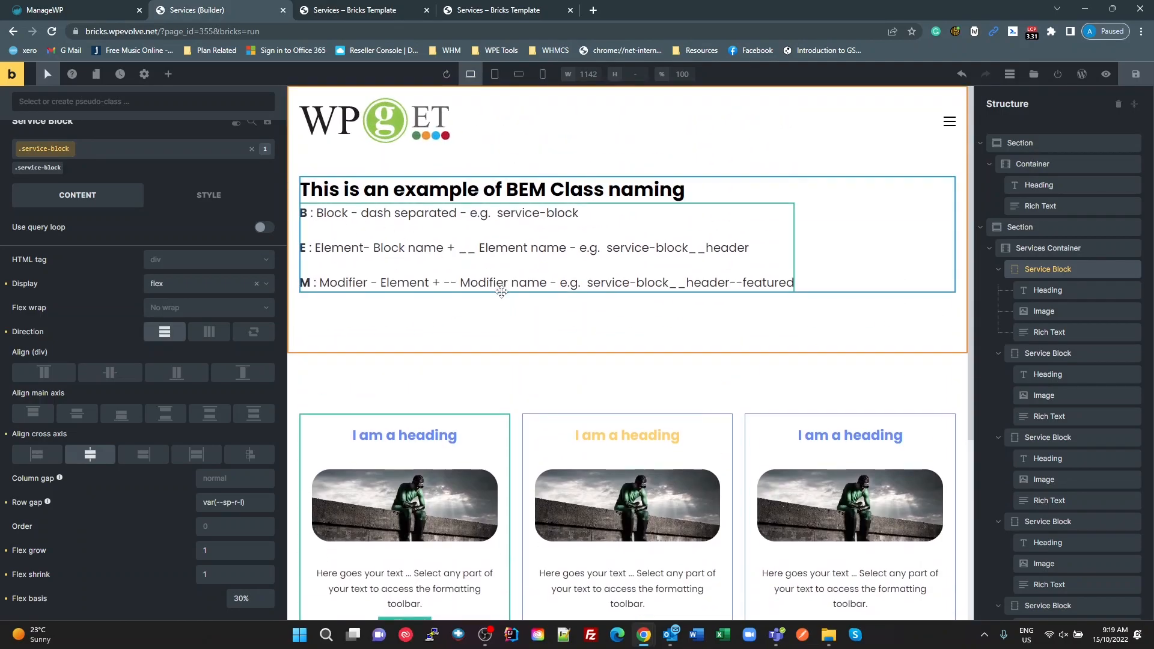
{"action": "scroll", "coordinate": [511, 421], "scroll_direction": "down", "scroll_amount": 2}
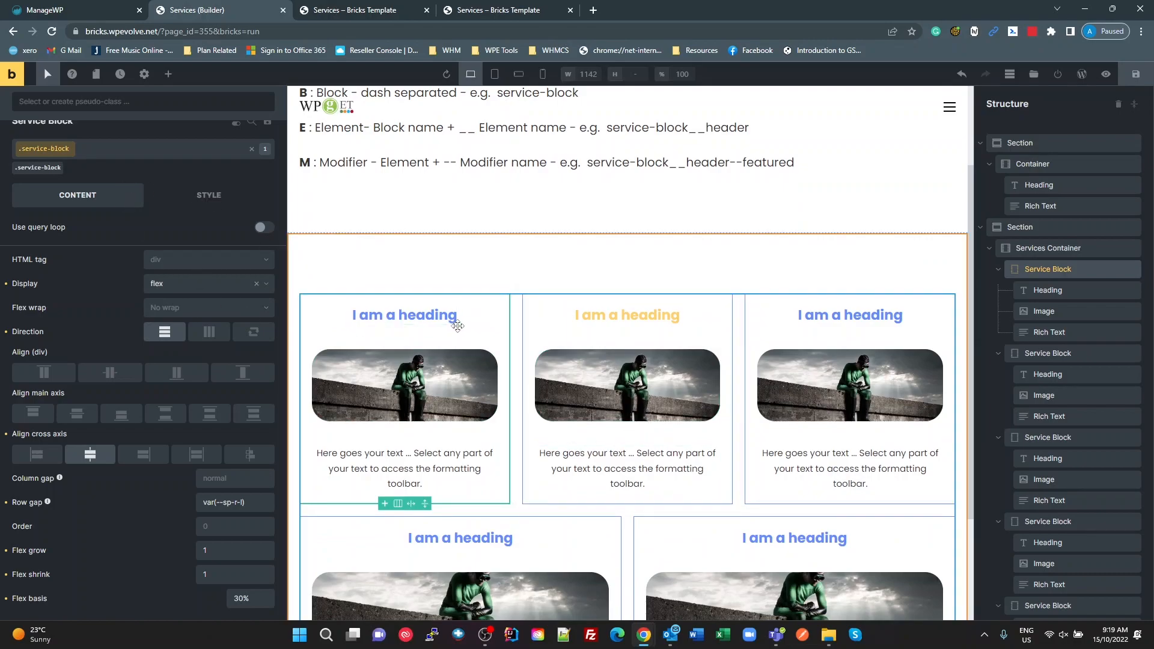
{"action": "scroll", "coordinate": [458, 325], "scroll_direction": "down", "scroll_amount": 2}
Step: Look at the service block's class list and available pseudo-class states, and close both without choosing anything
{"action": "left_click", "coordinate": [51, 152]}
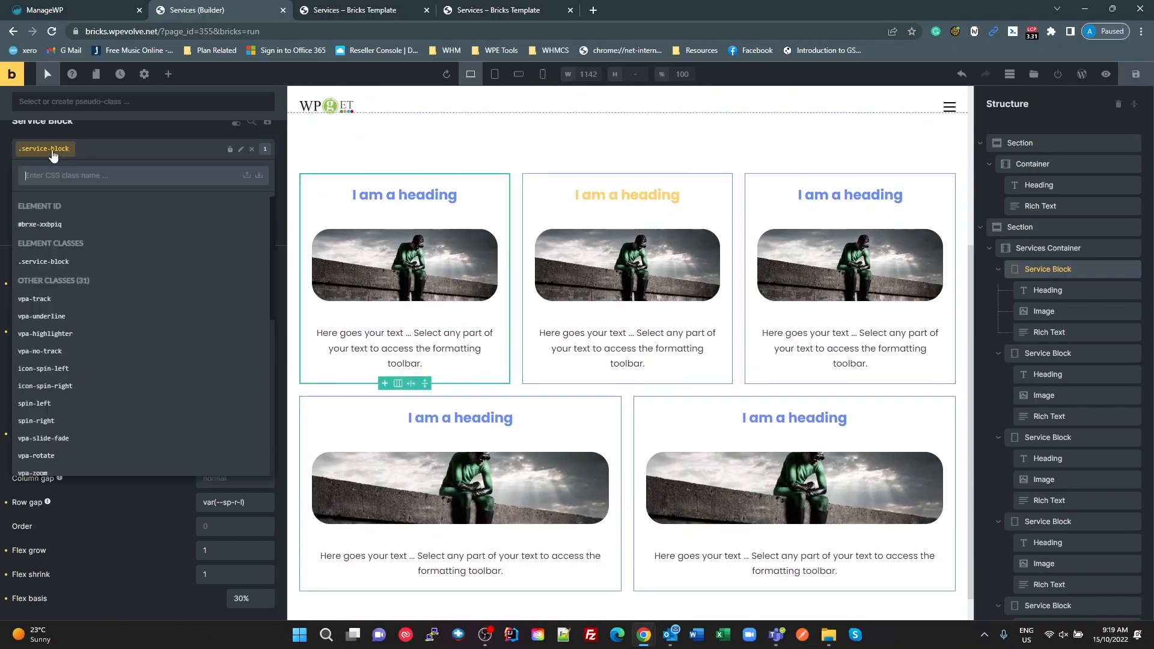
{"action": "left_click", "coordinate": [54, 152]}
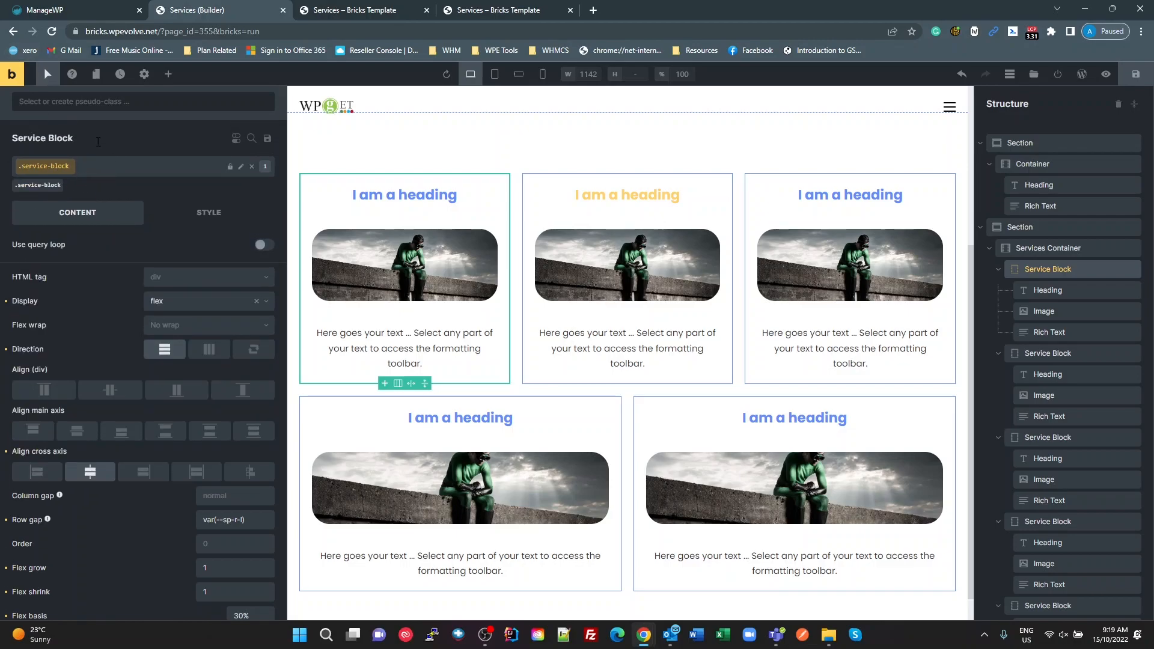
{"action": "left_click", "coordinate": [48, 73]}
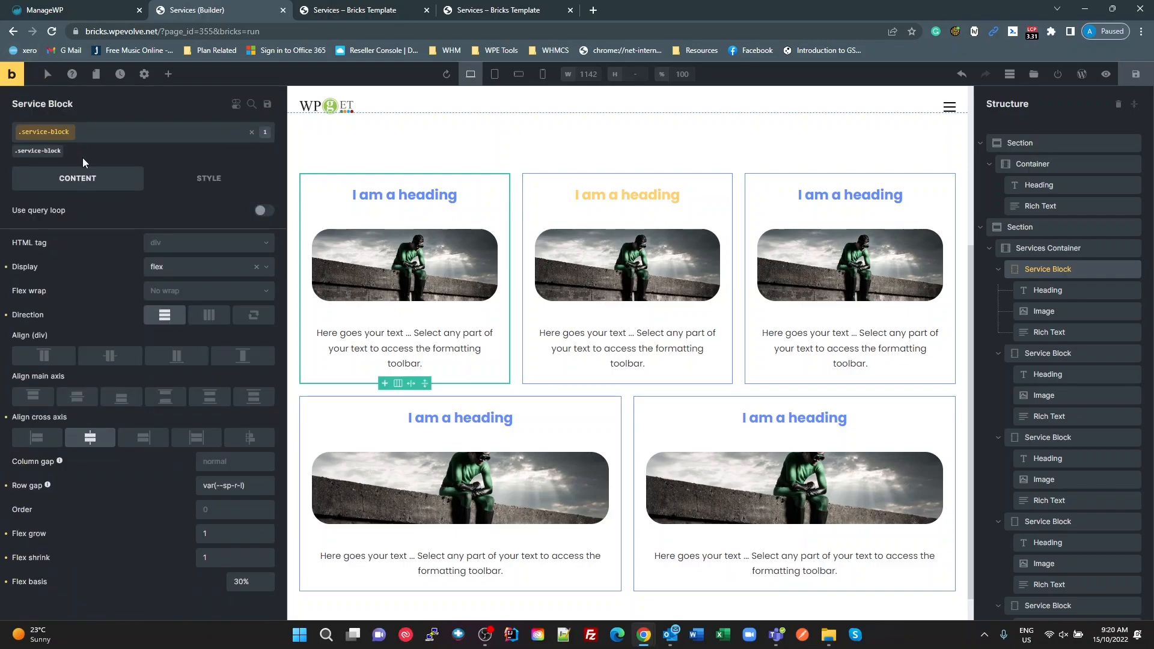
{"action": "left_click", "coordinate": [48, 74]}
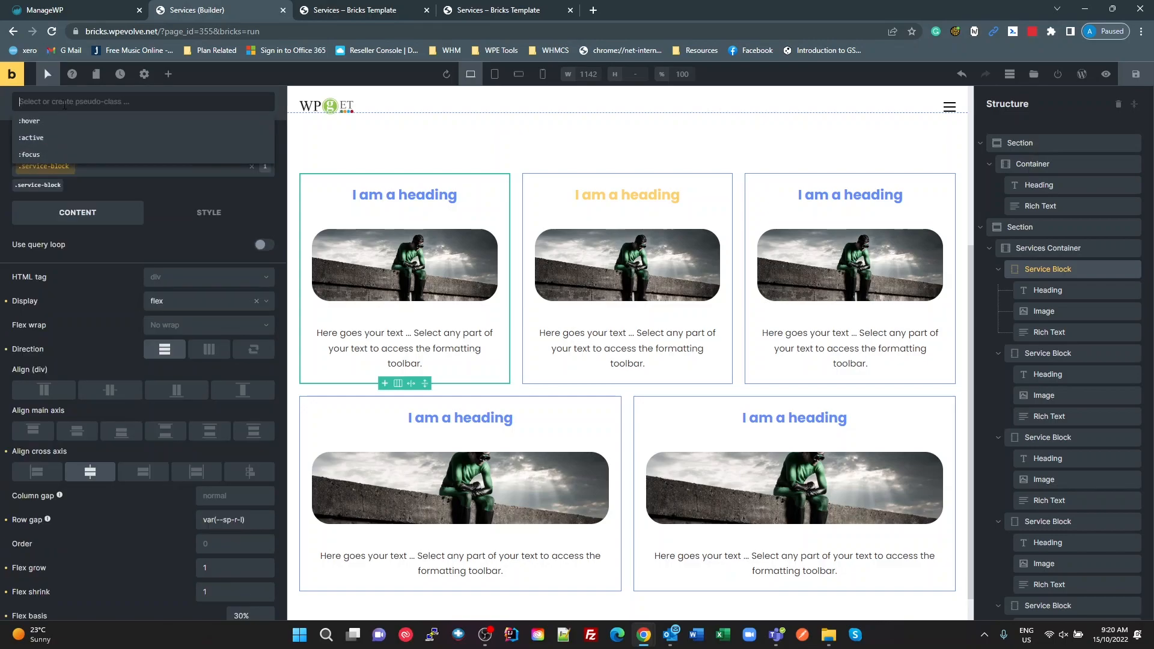
{"action": "key", "text": "Escape"}
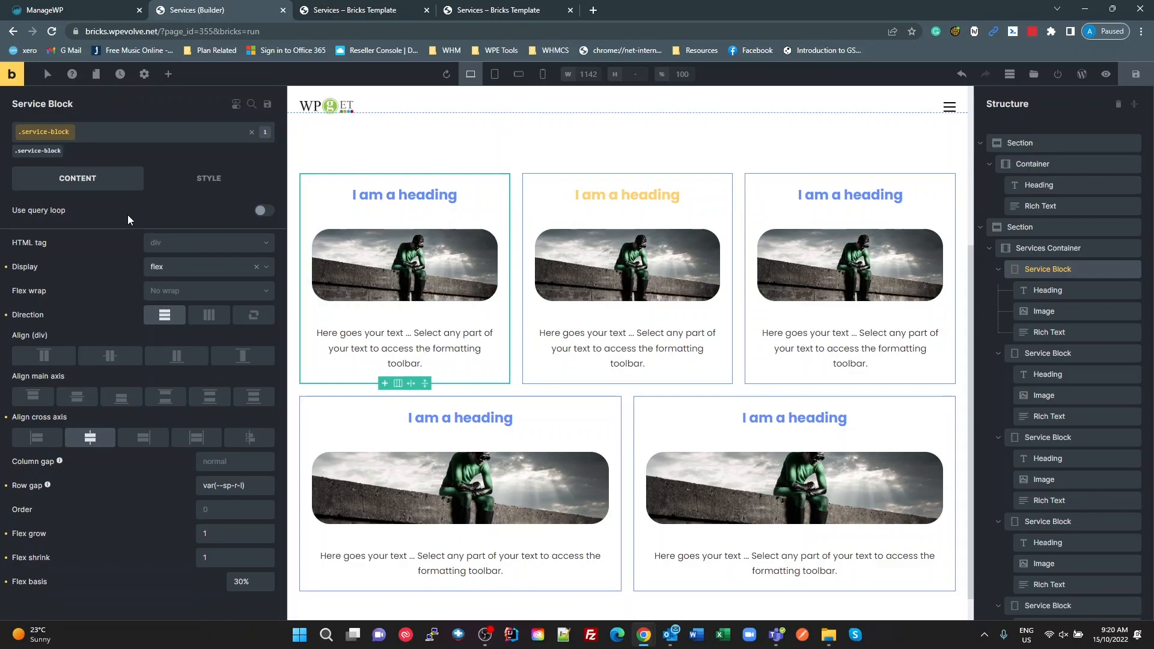
Step: Review the featured heading selector in WPCodeBox's Service Boxes snippet, and return to the BEM naming text in the Bricks builder
{"action": "key", "text": "alt+Tab"}
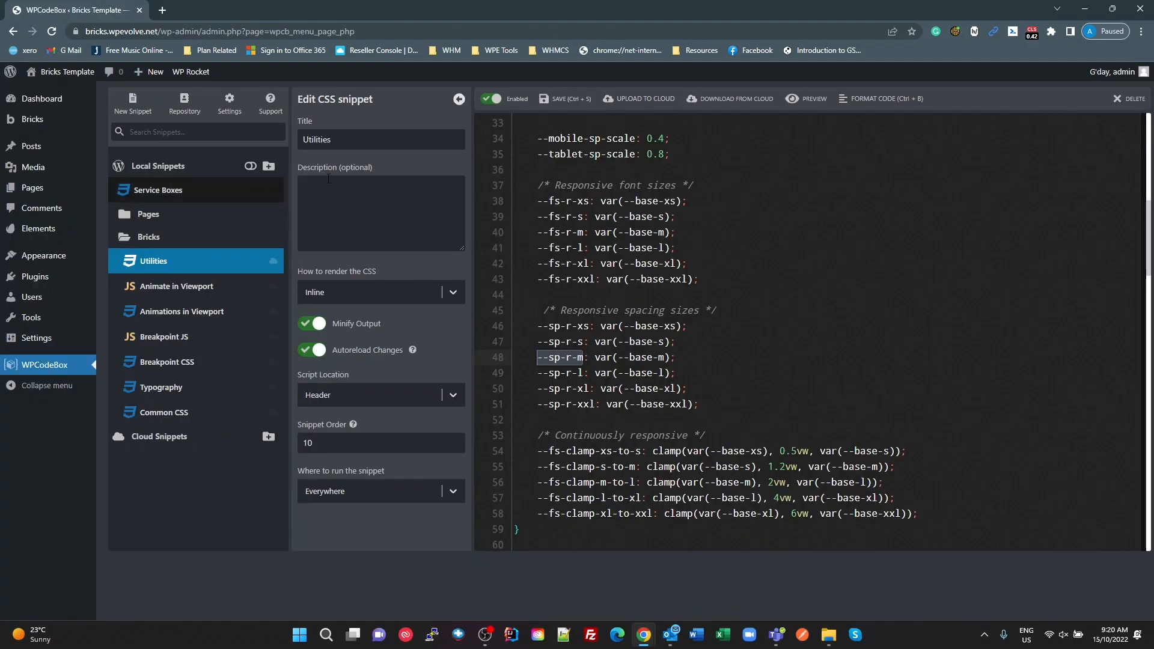
{"action": "left_click", "coordinate": [126, 190]}
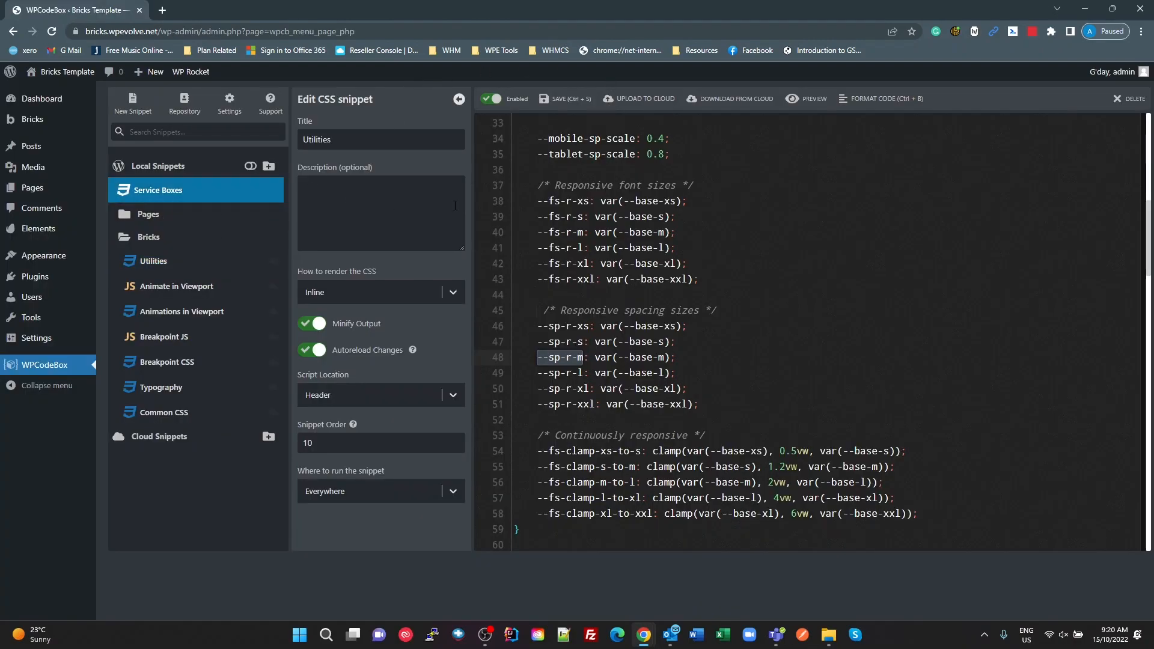
{"action": "left_click", "coordinate": [544, 127]}
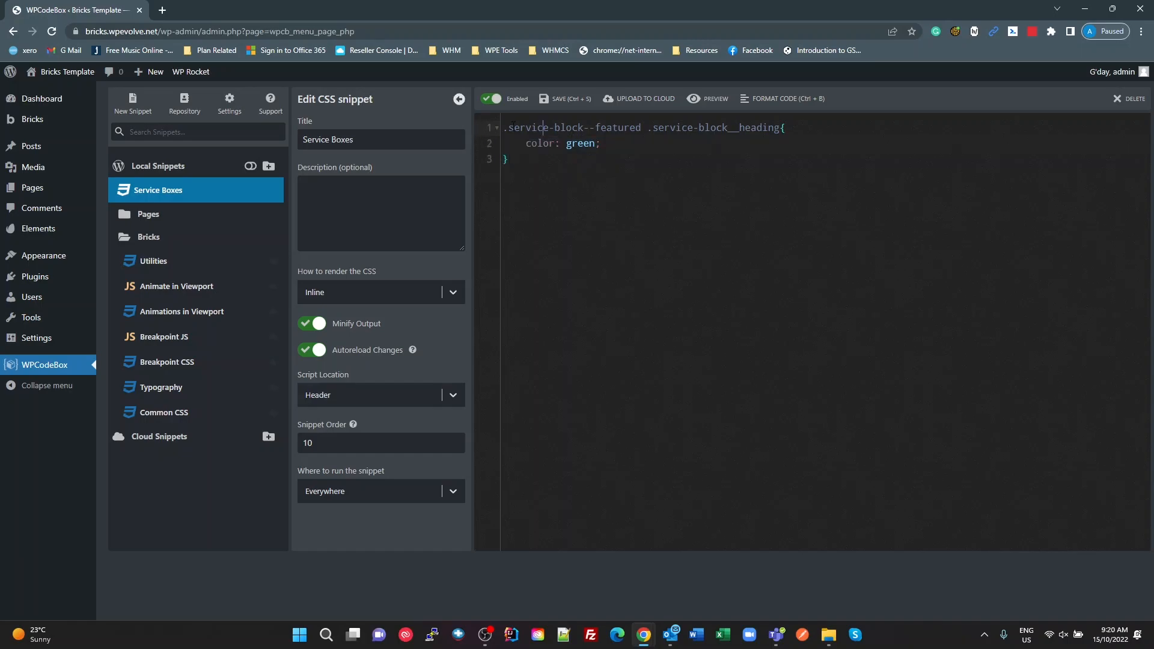
{"action": "left_click_drag", "start_coordinate": [508, 127], "coordinate": [646, 128]}
{"action": "left_click", "coordinate": [677, 126]}
{"action": "key", "text": "alt+Tab"}
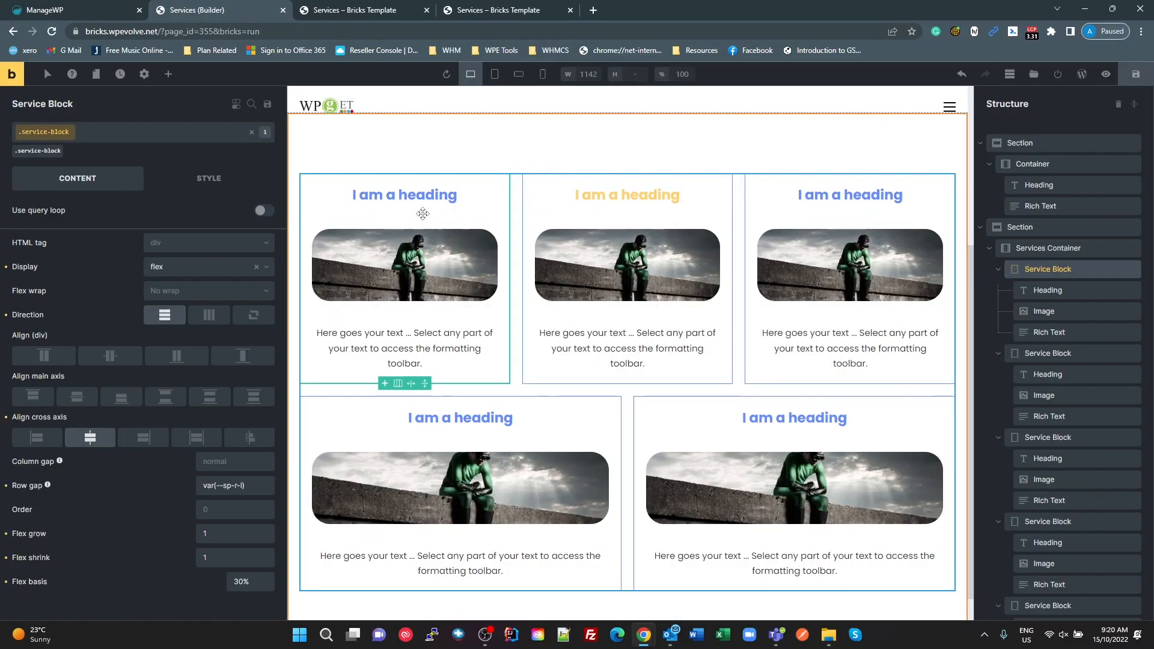
{"action": "scroll", "coordinate": [443, 236], "scroll_direction": "up", "scroll_amount": 4}
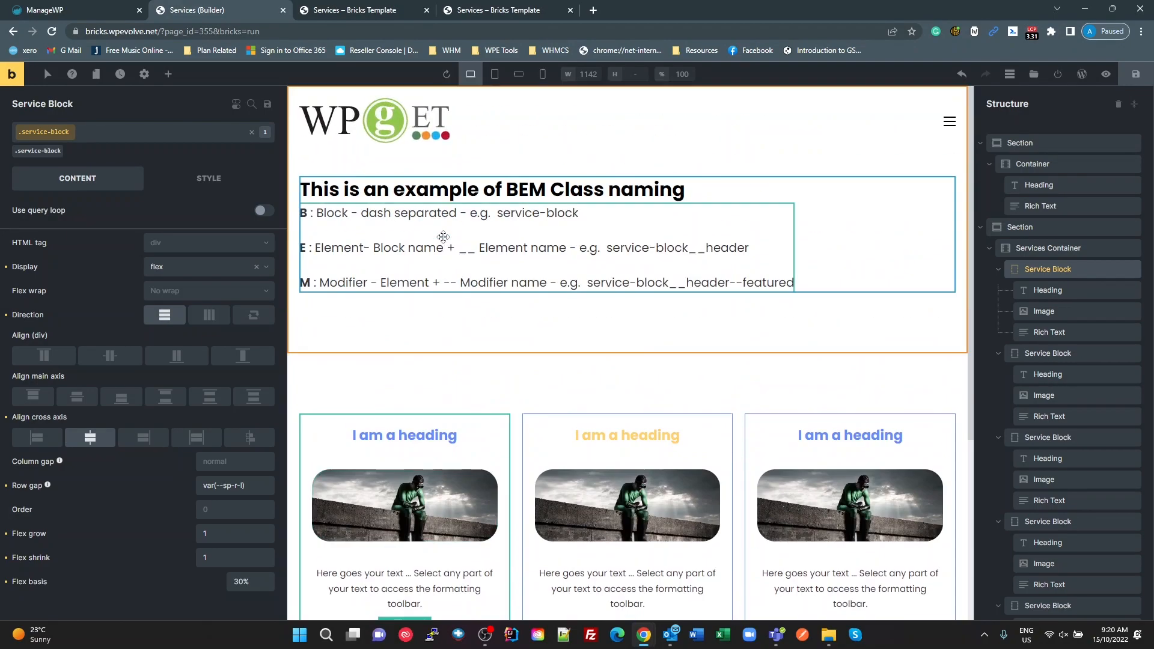